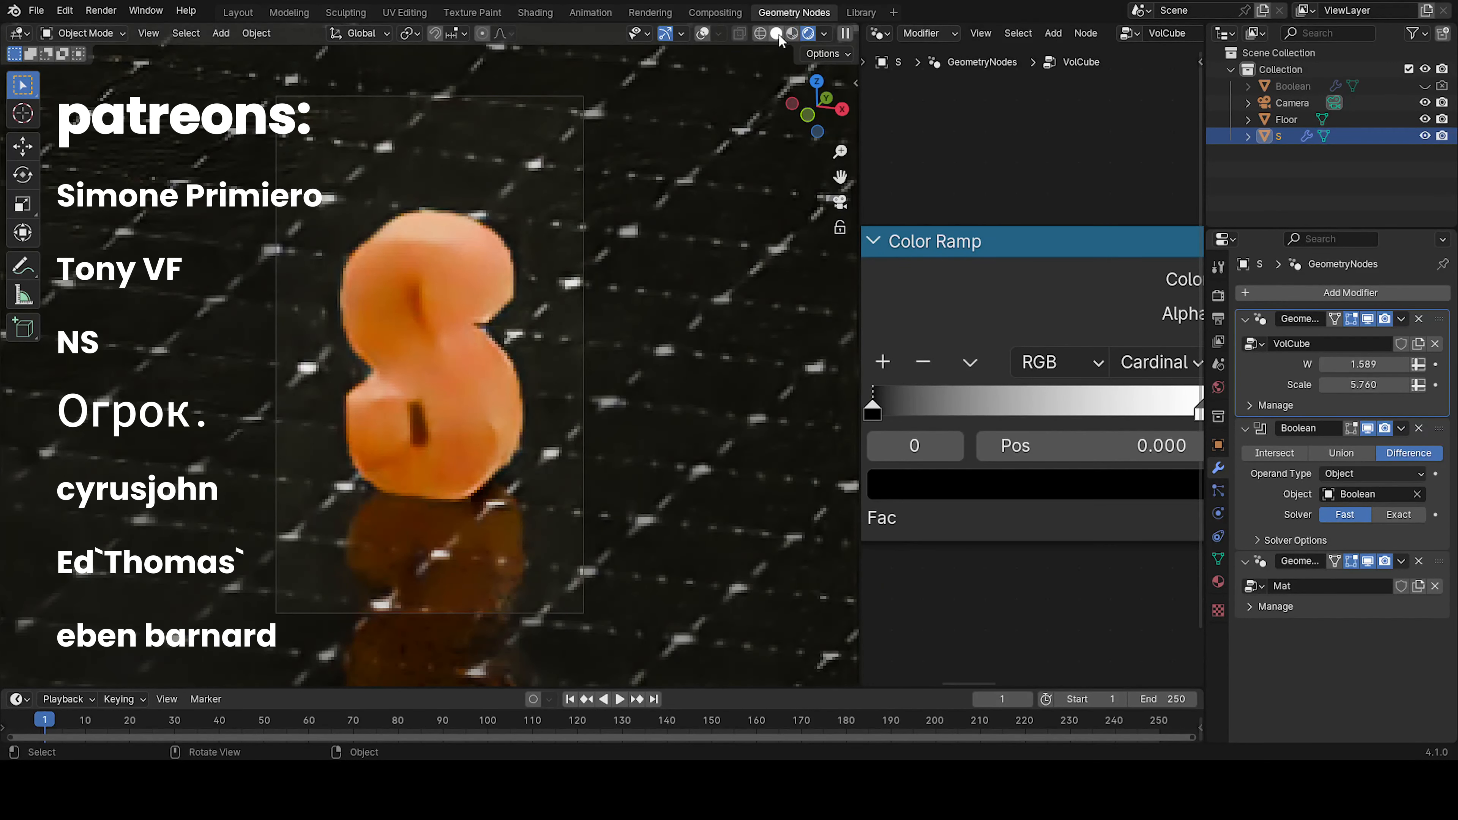
# Preview the existing S model in solid shading, shifting the Color Ramp's black stop to 0.411 and trying a higher W value
pyautogui.click(776, 32)
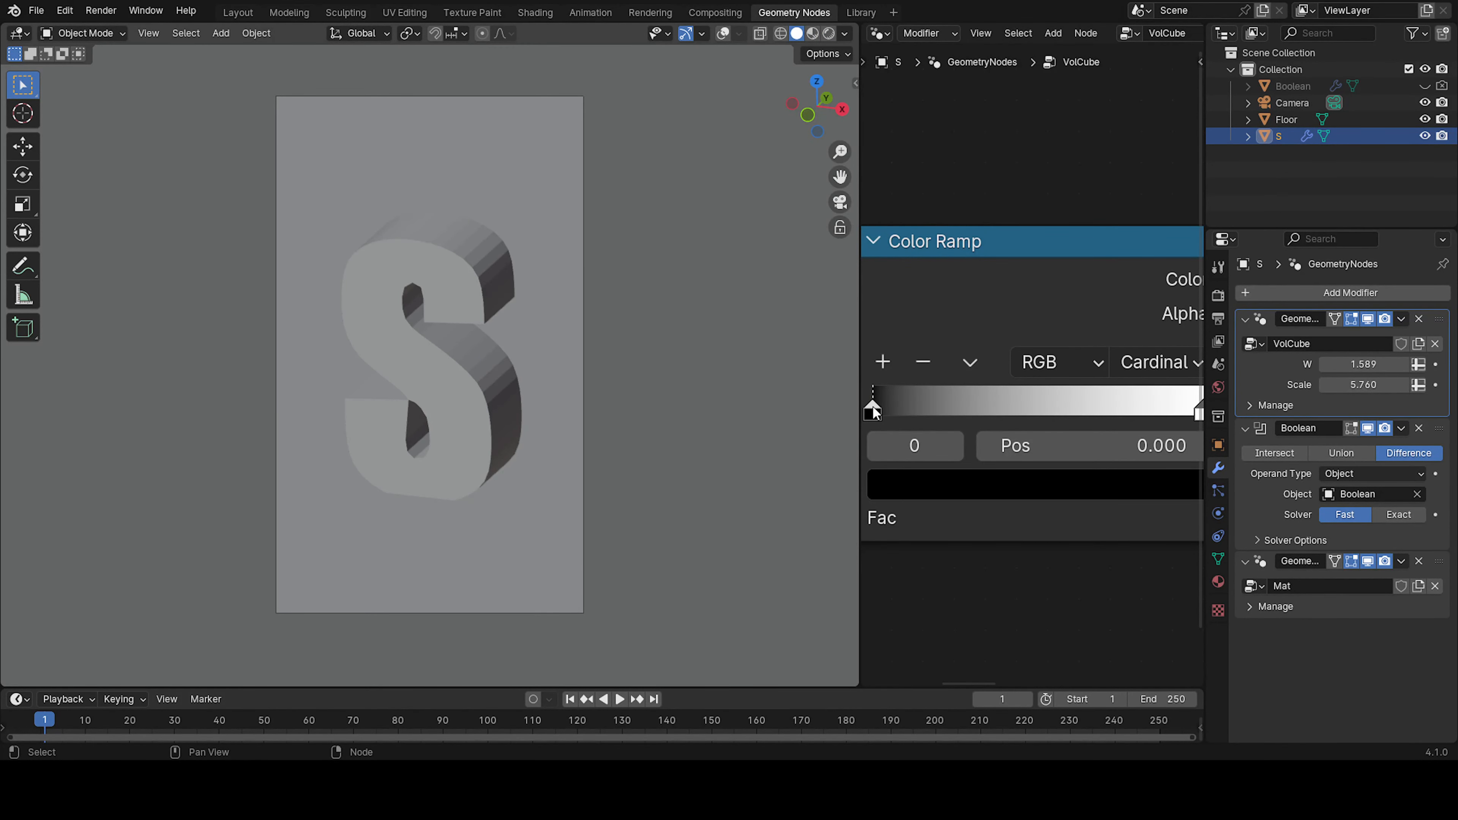
pyautogui.moveTo(872, 409); pyautogui.dragTo(1008, 400)
pyautogui.moveTo(1363, 364); pyautogui.dragTo(1443, 365)
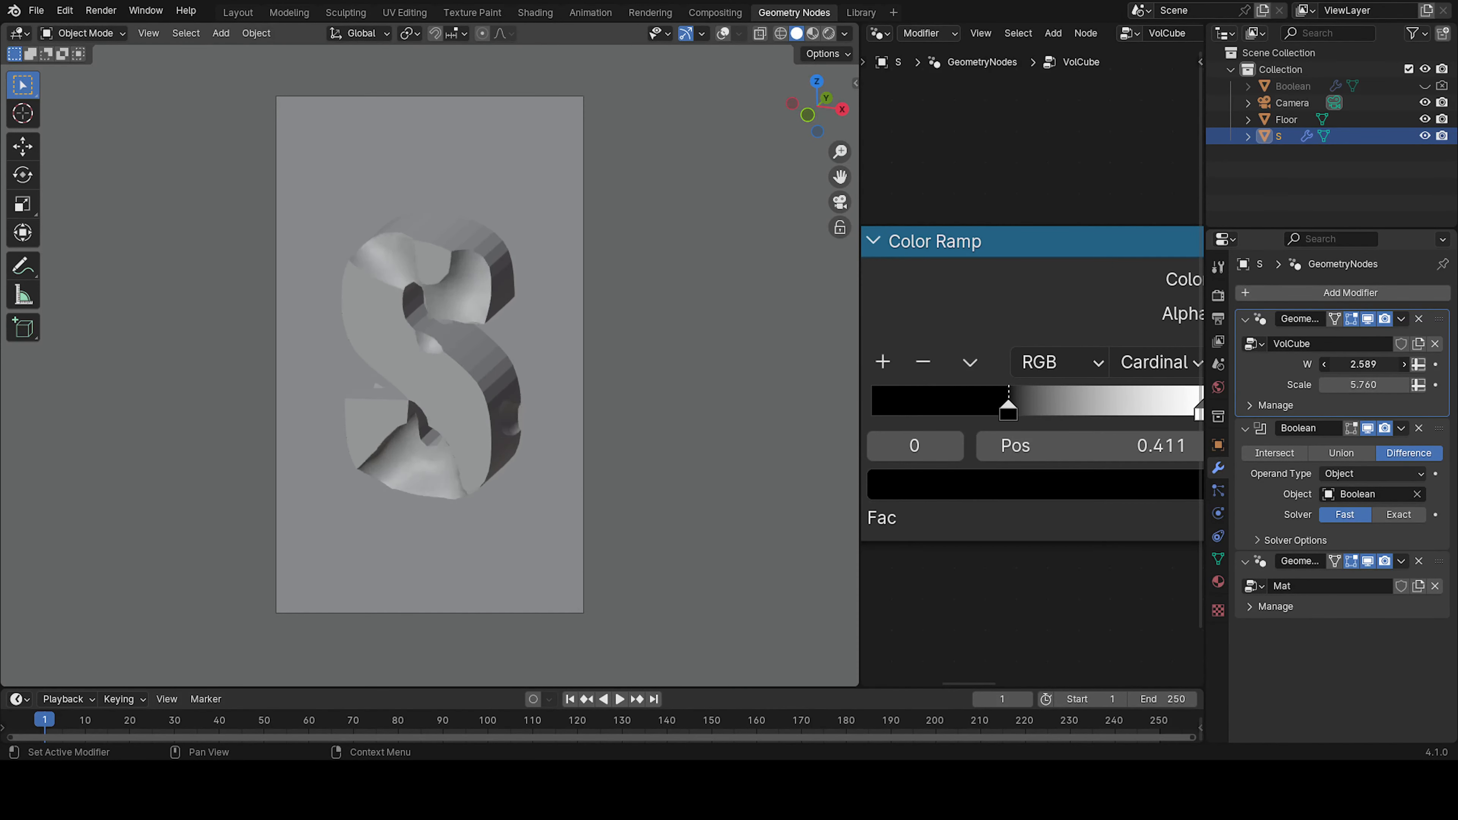
pyautogui.press('Escape')
pyautogui.moveTo(859, 403); pyautogui.dragTo(1206, 412)
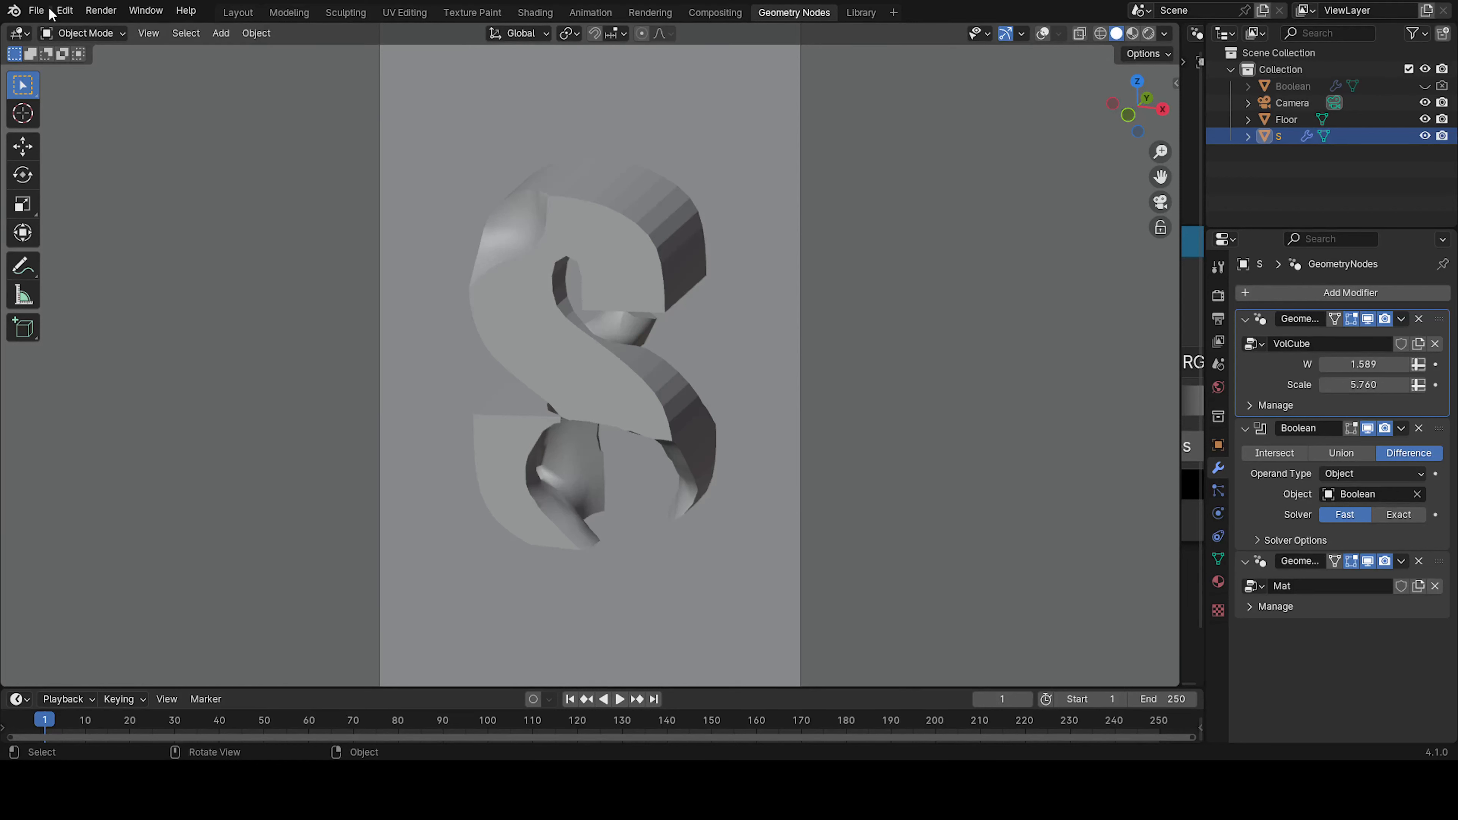
# Start a new General file without saving the changes to Text.blend
pyautogui.click(36, 10)
pyautogui.moveTo(69, 29)
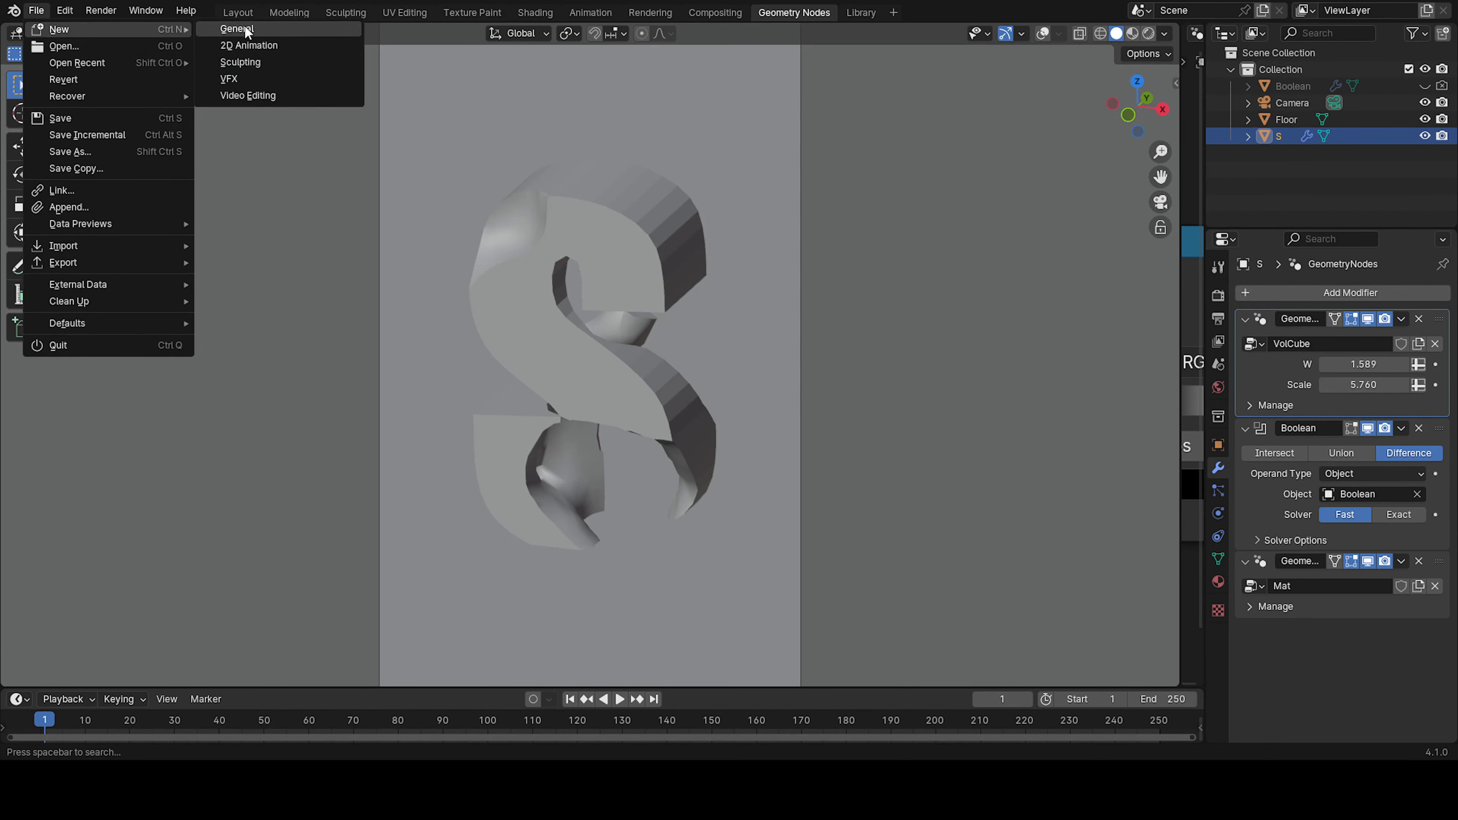
pyautogui.click(237, 29)
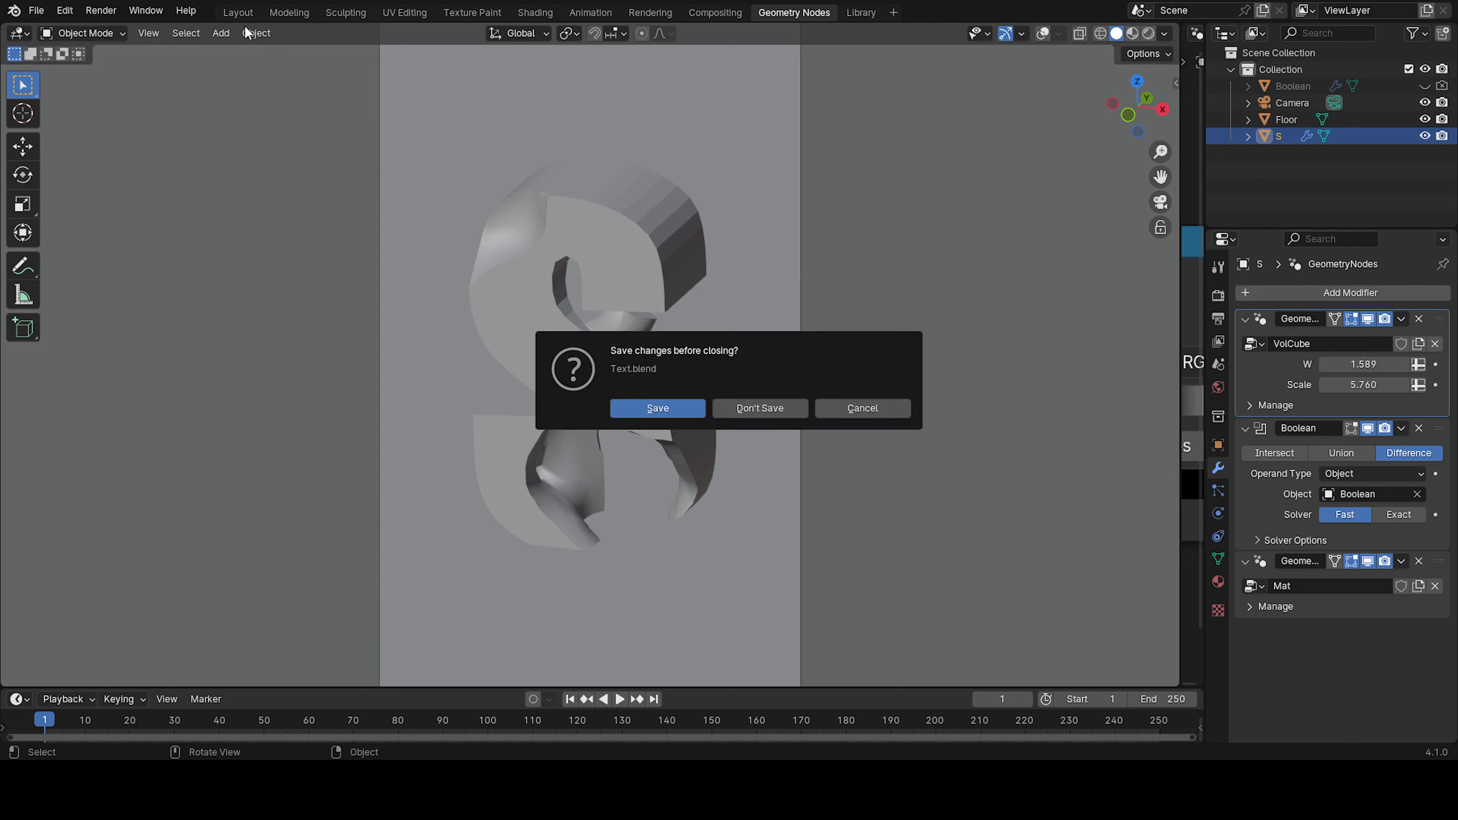
pyautogui.click(764, 409)
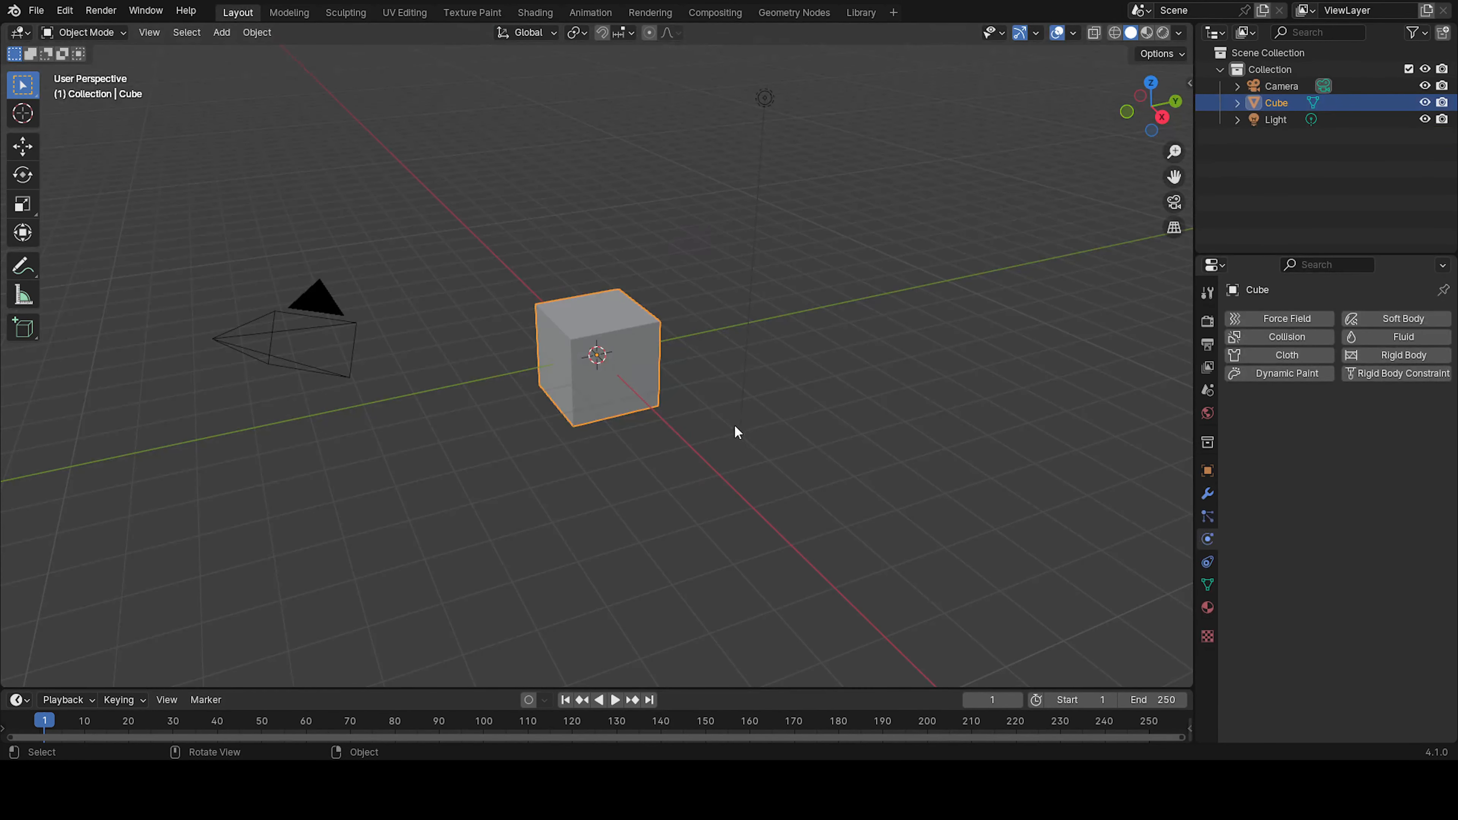
# Delete the default camera and light from the scene
pyautogui.click(246, 346)
pyautogui.keyDown('shift'); pyautogui.click(765, 97); pyautogui.keyUp('shift')
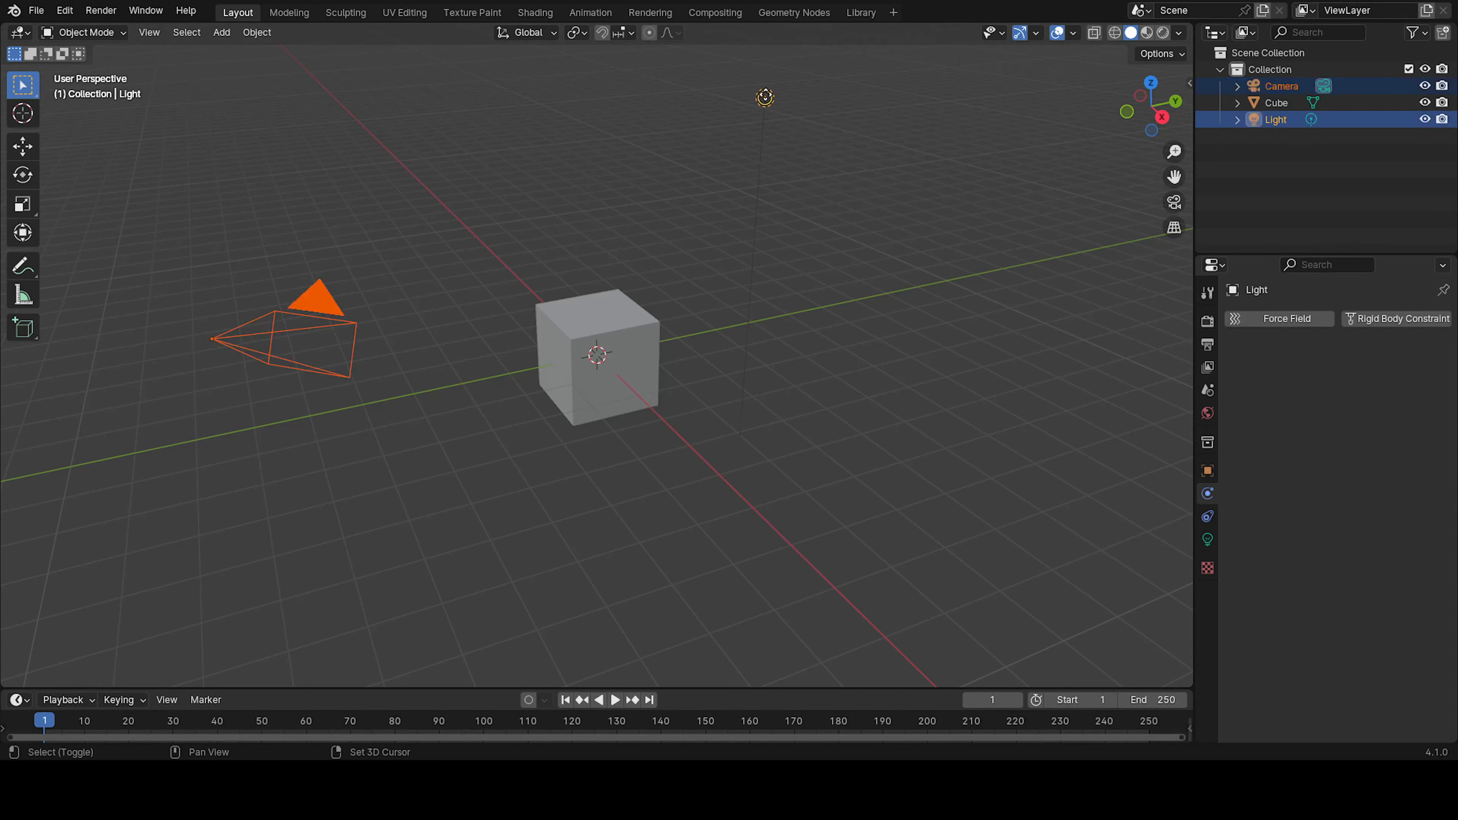
pyautogui.press('Delete')
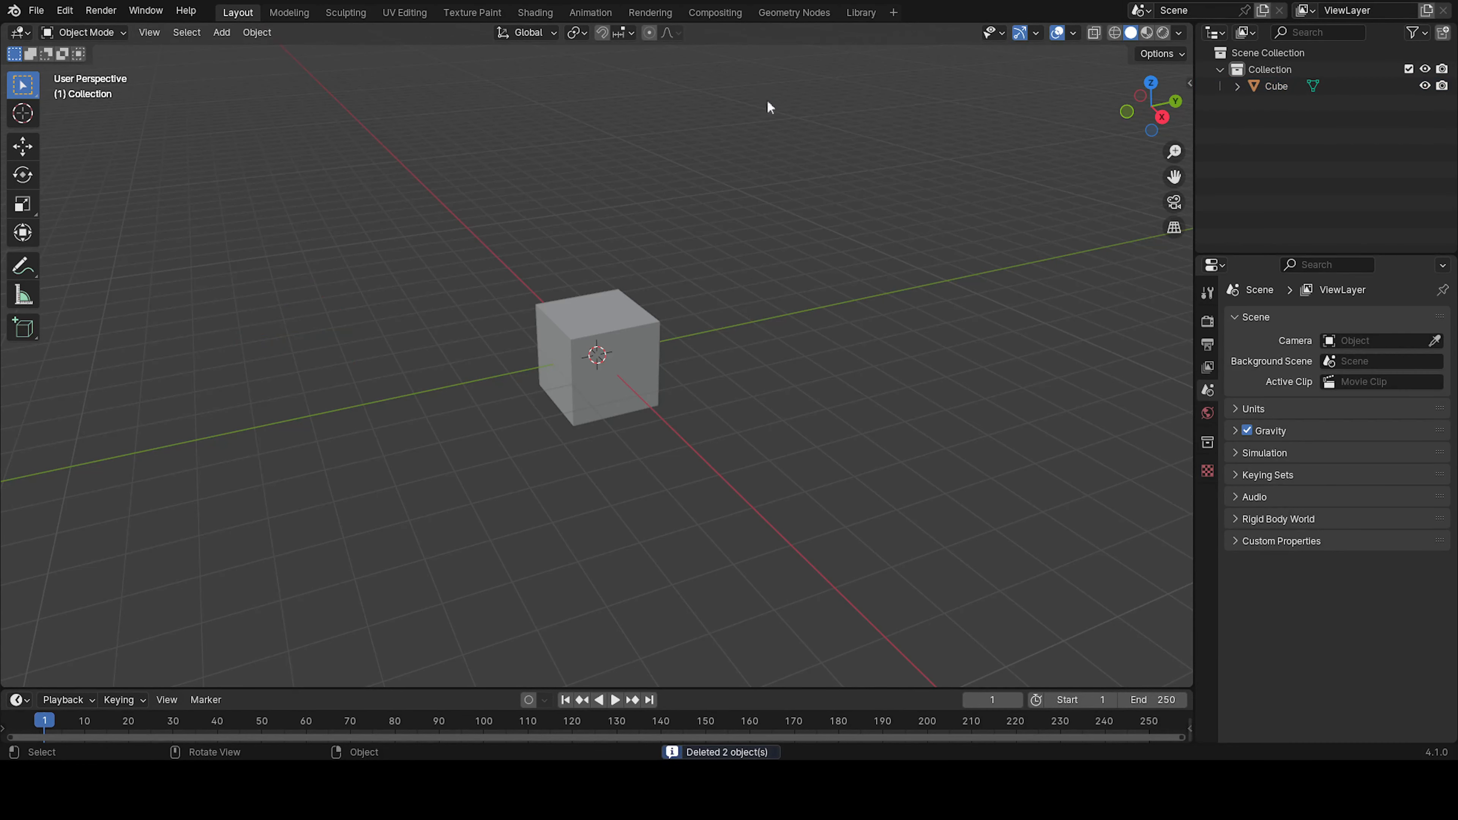
# Create a new geometry node tree on the default cube in the Geometry Nodes workspace
pyautogui.click(668, 377)
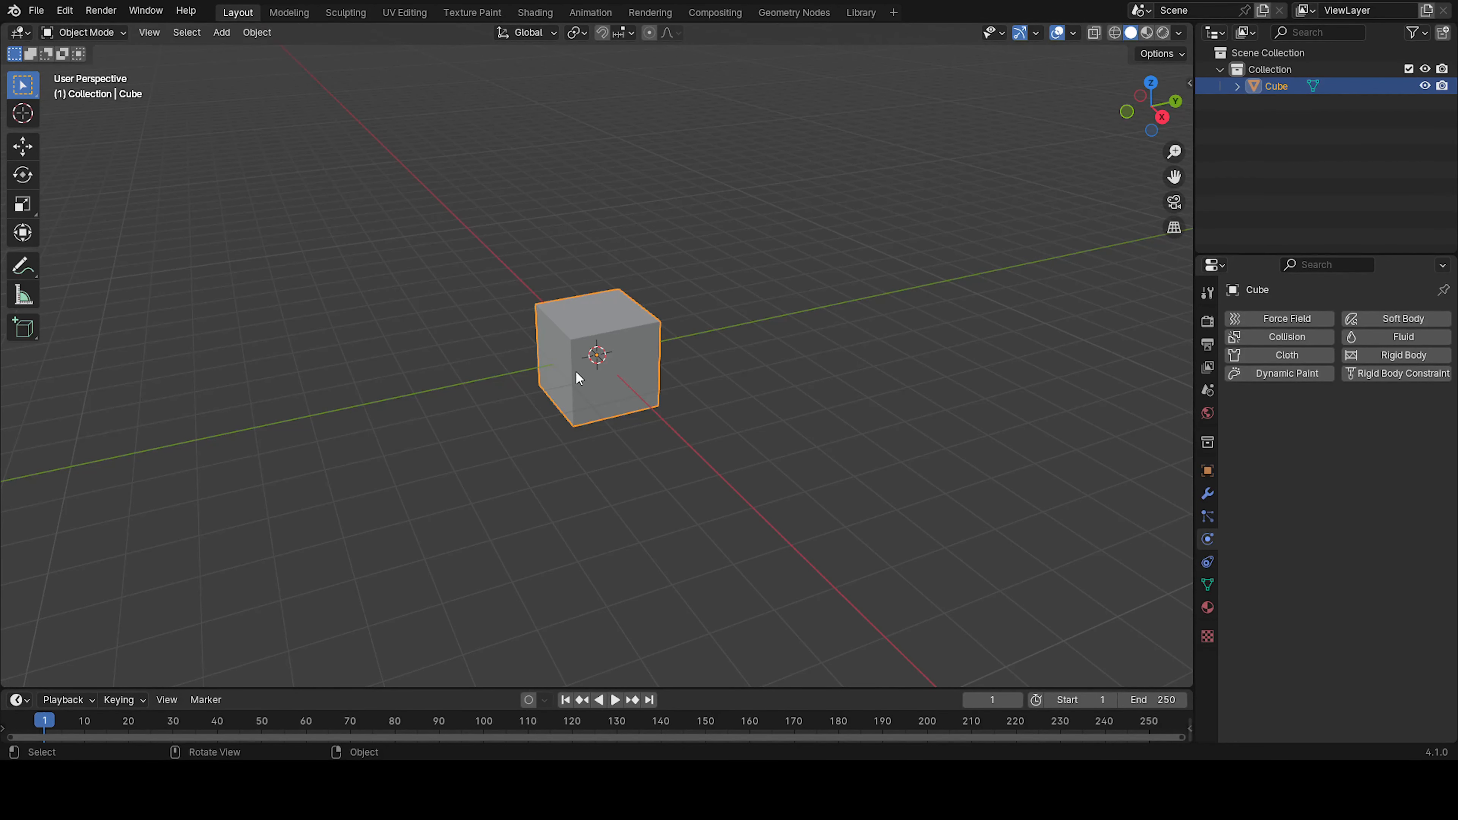
pyautogui.click(804, 20)
pyautogui.click(1055, 30)
# Add a String to Curves node on the link into Group Output so its Curve Instances replace the cube's geometry
pyautogui.hotkey('shift', 'a')
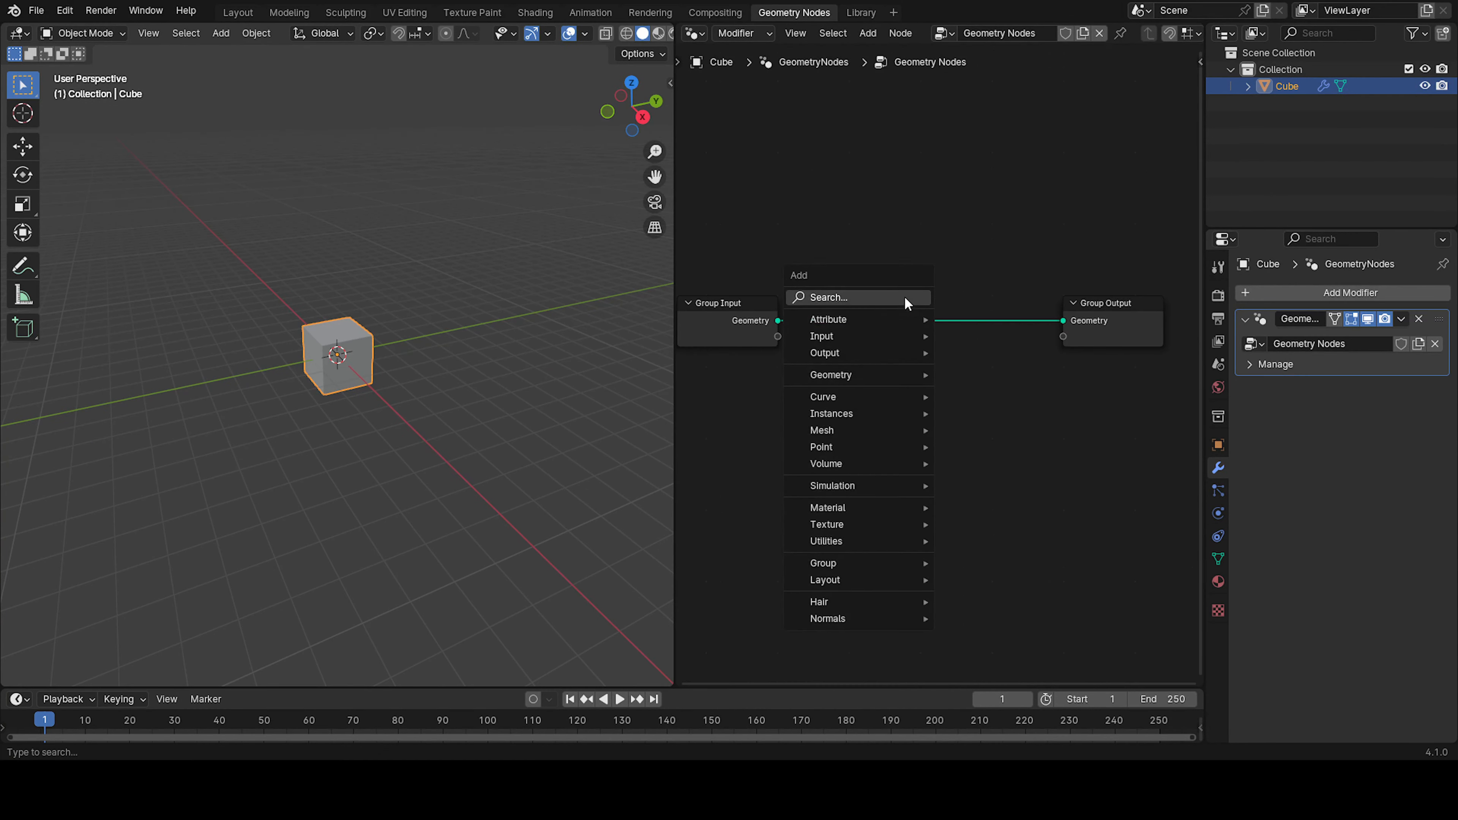
pyautogui.click(896, 298)
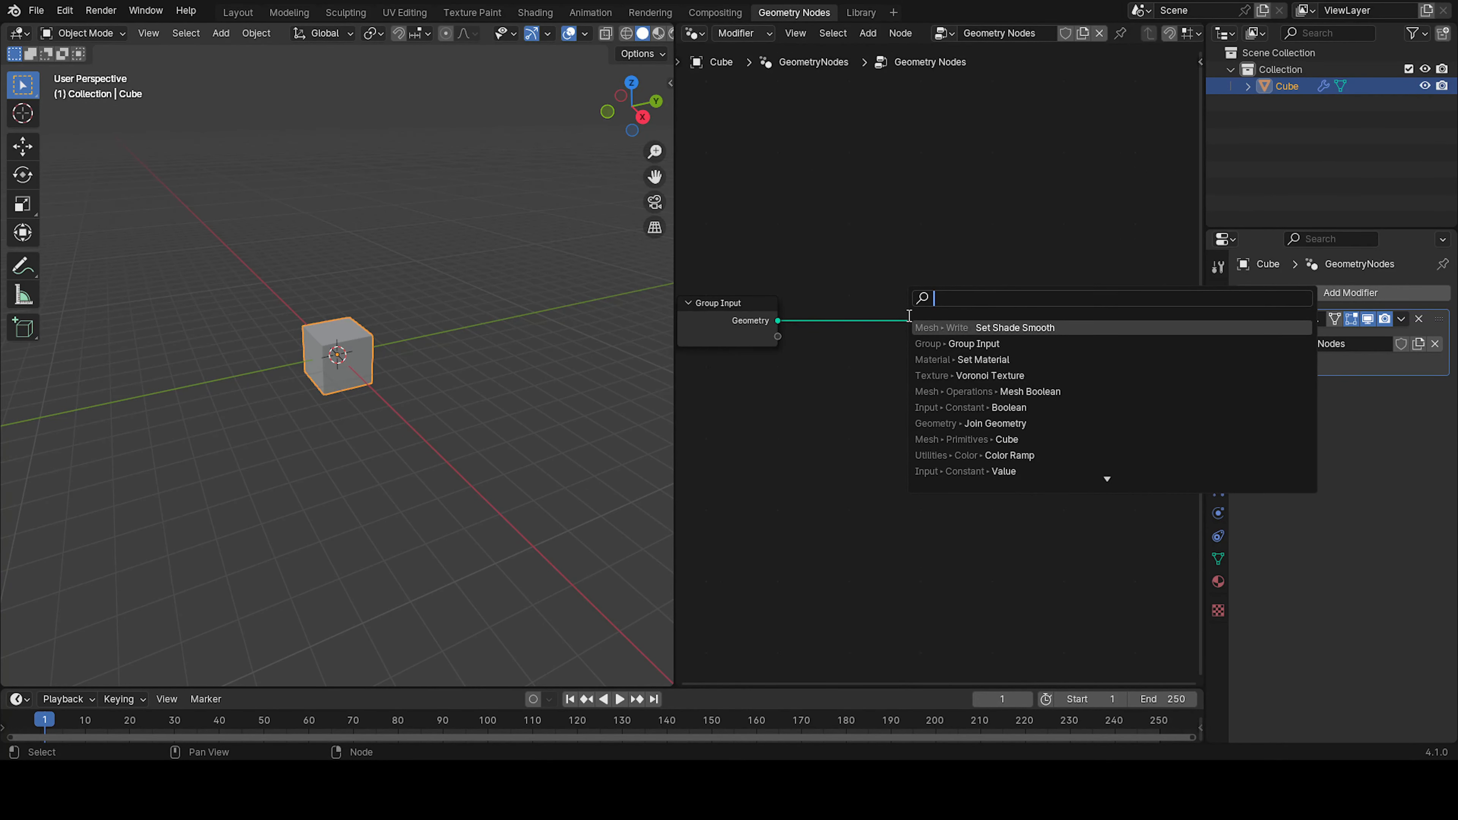
pyautogui.write('stri')
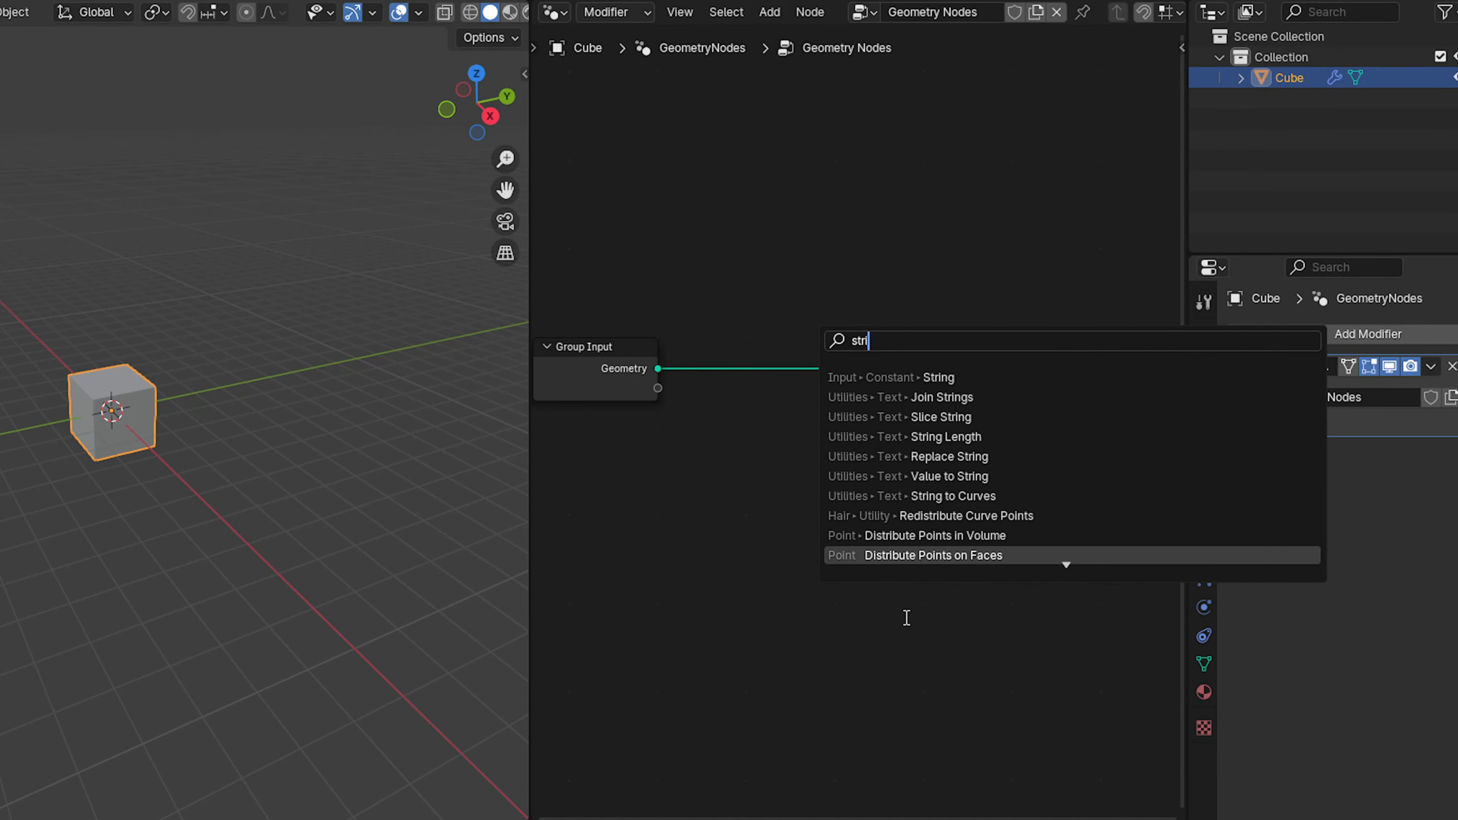
pyautogui.write('ng')
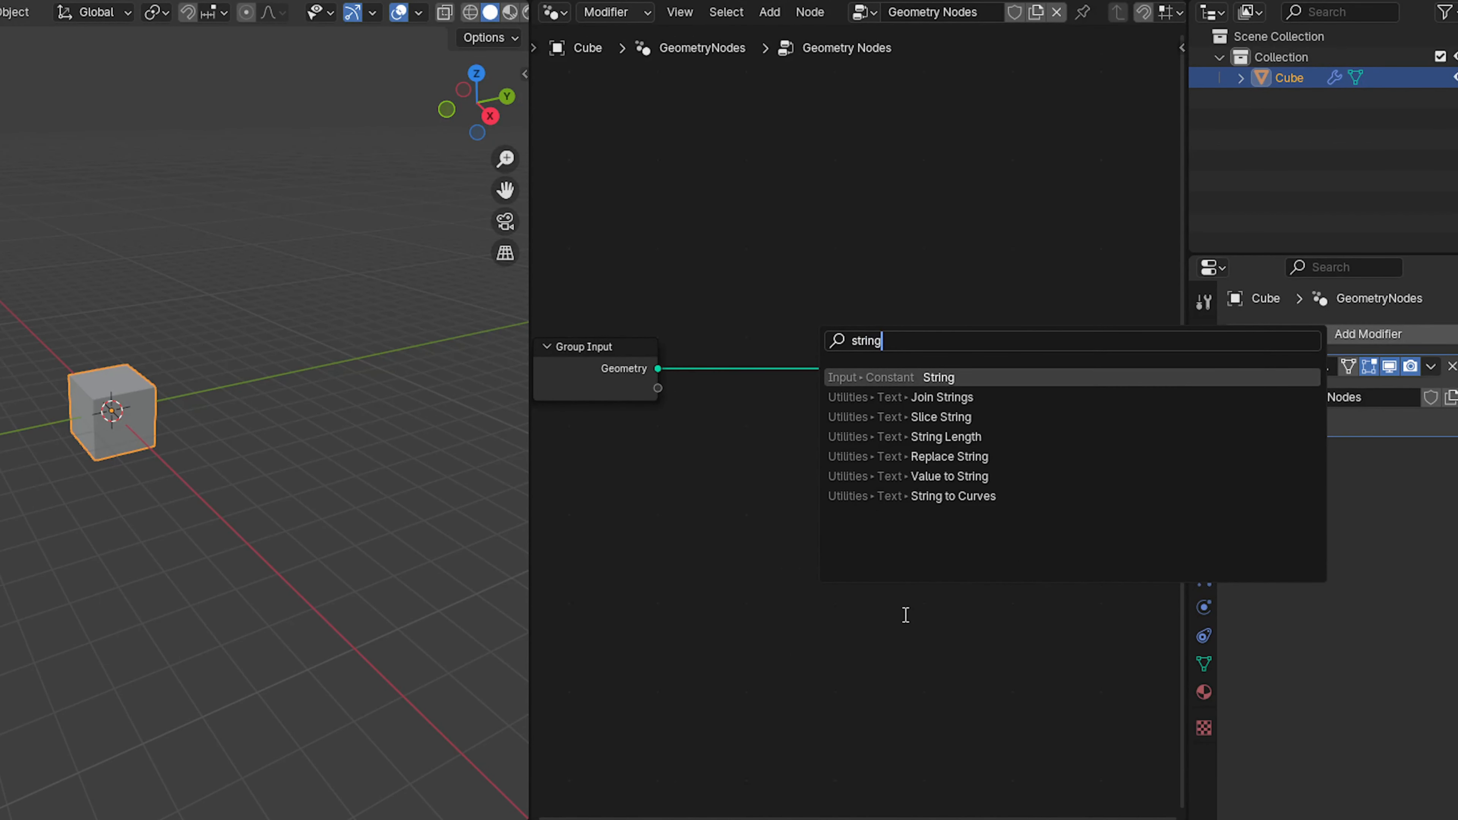
pyautogui.click(975, 501)
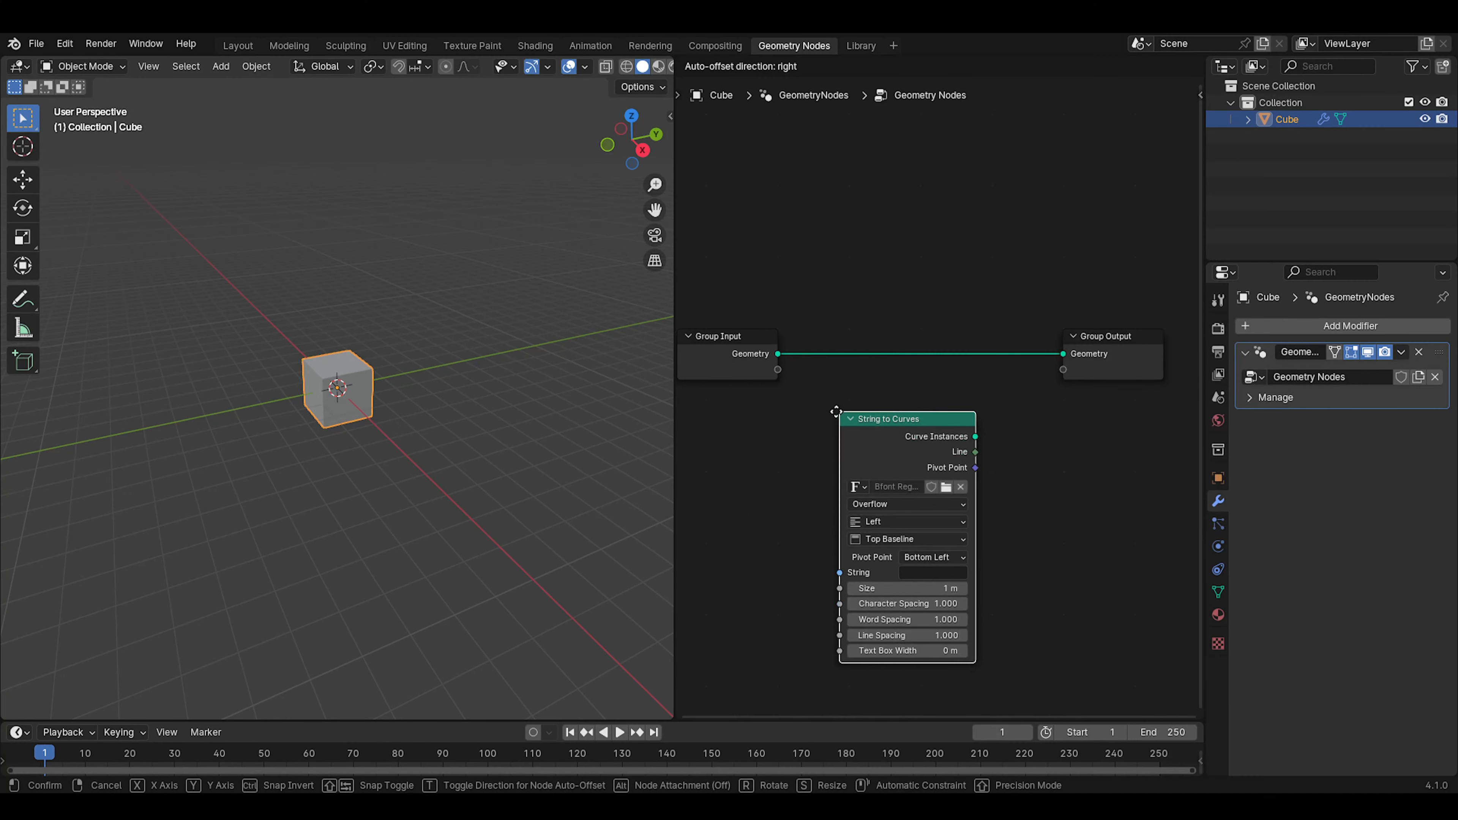
pyautogui.click(827, 348)
pyautogui.click(842, 351)
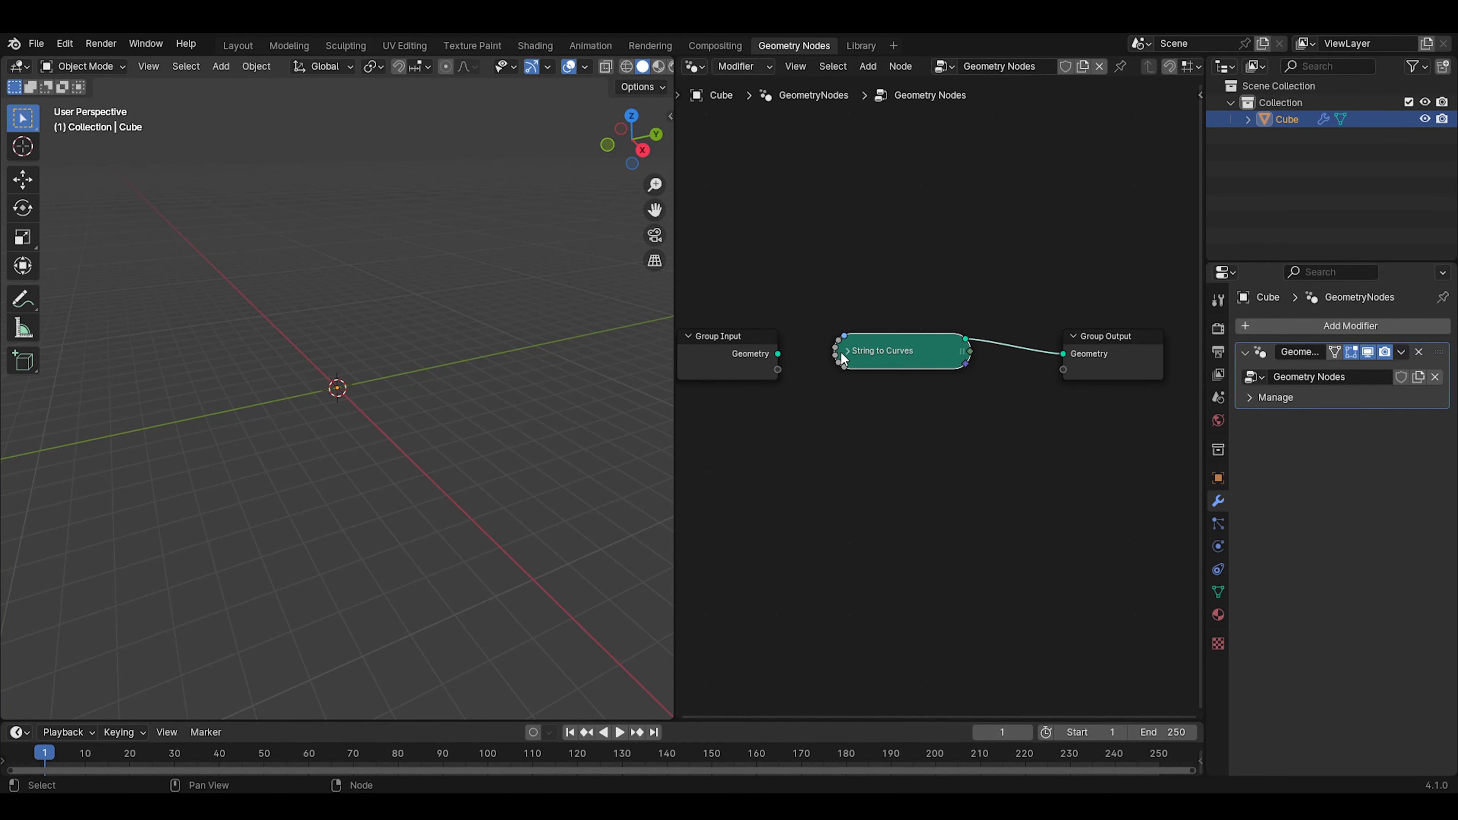
pyautogui.click(846, 351)
# Rearrange the nodes, placing String to Curves just below Group Input and moving Group Output farther away to free up space
pyautogui.moveTo(890, 365); pyautogui.dragTo(738, 408)
pyautogui.scroll(-4, 884, 428)
pyautogui.moveTo(885, 430); pyautogui.dragTo(715, 441, button='middle')
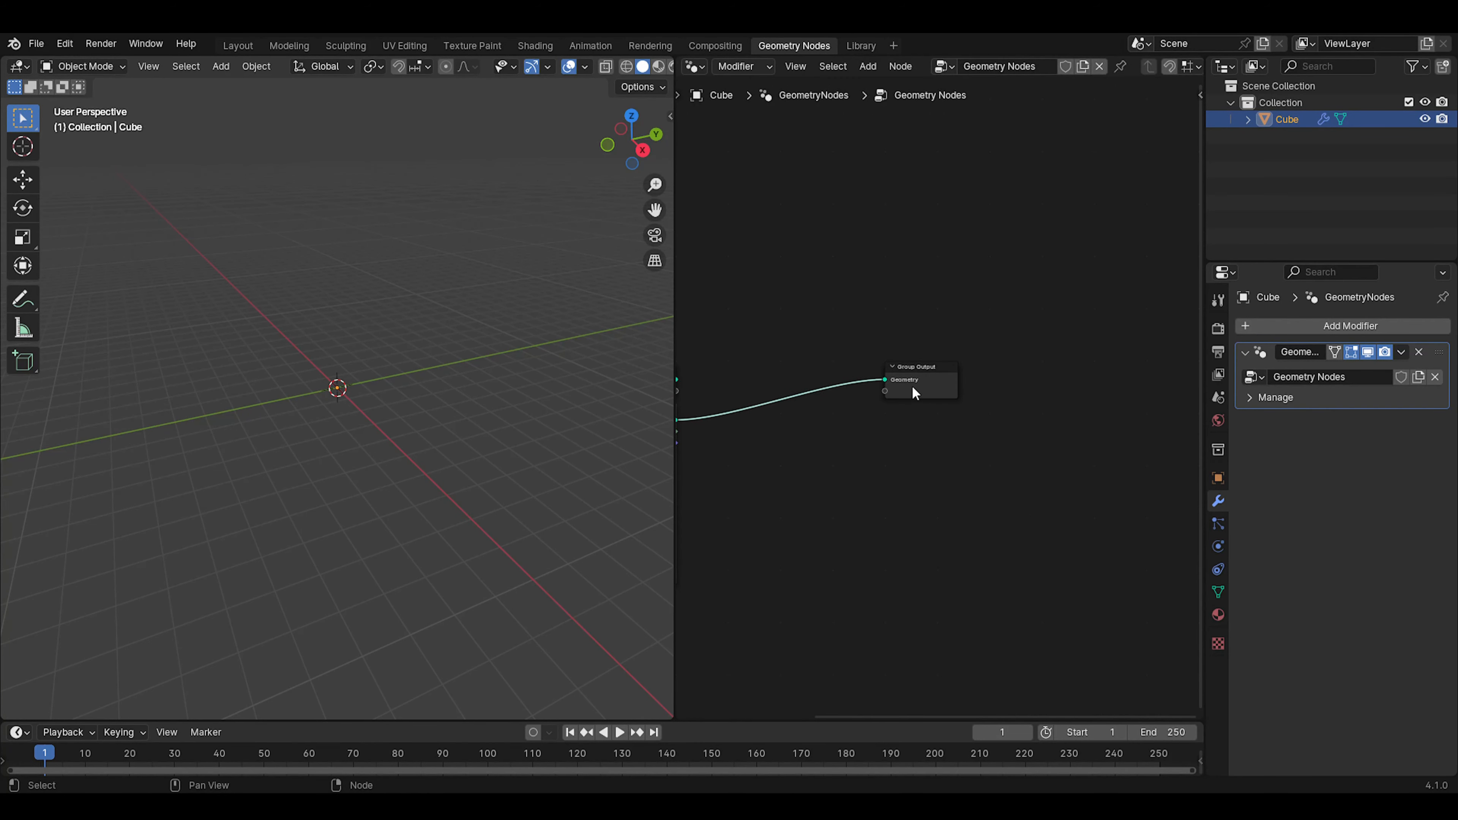
pyautogui.moveTo(918, 390); pyautogui.dragTo(1170, 427)
pyautogui.moveTo(953, 466); pyautogui.dragTo(1109, 440, button='middle')
pyautogui.scroll(5, 945, 458)
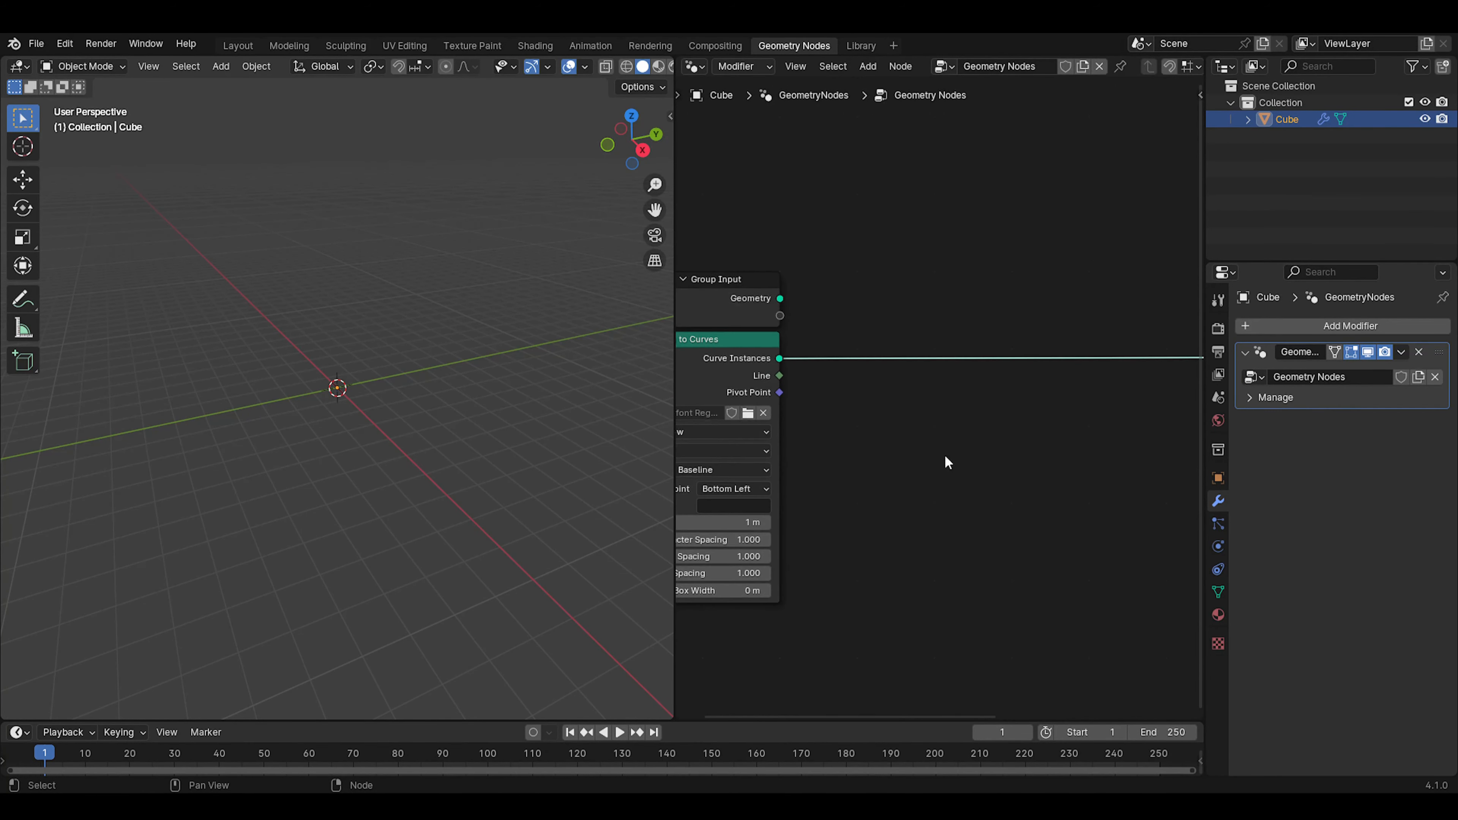
# Enter S as the String value of the String to Curves node
pyautogui.moveTo(822, 460); pyautogui.dragTo(946, 391, button='middle')
pyautogui.scroll(5, 946, 391)
pyautogui.click(824, 457)
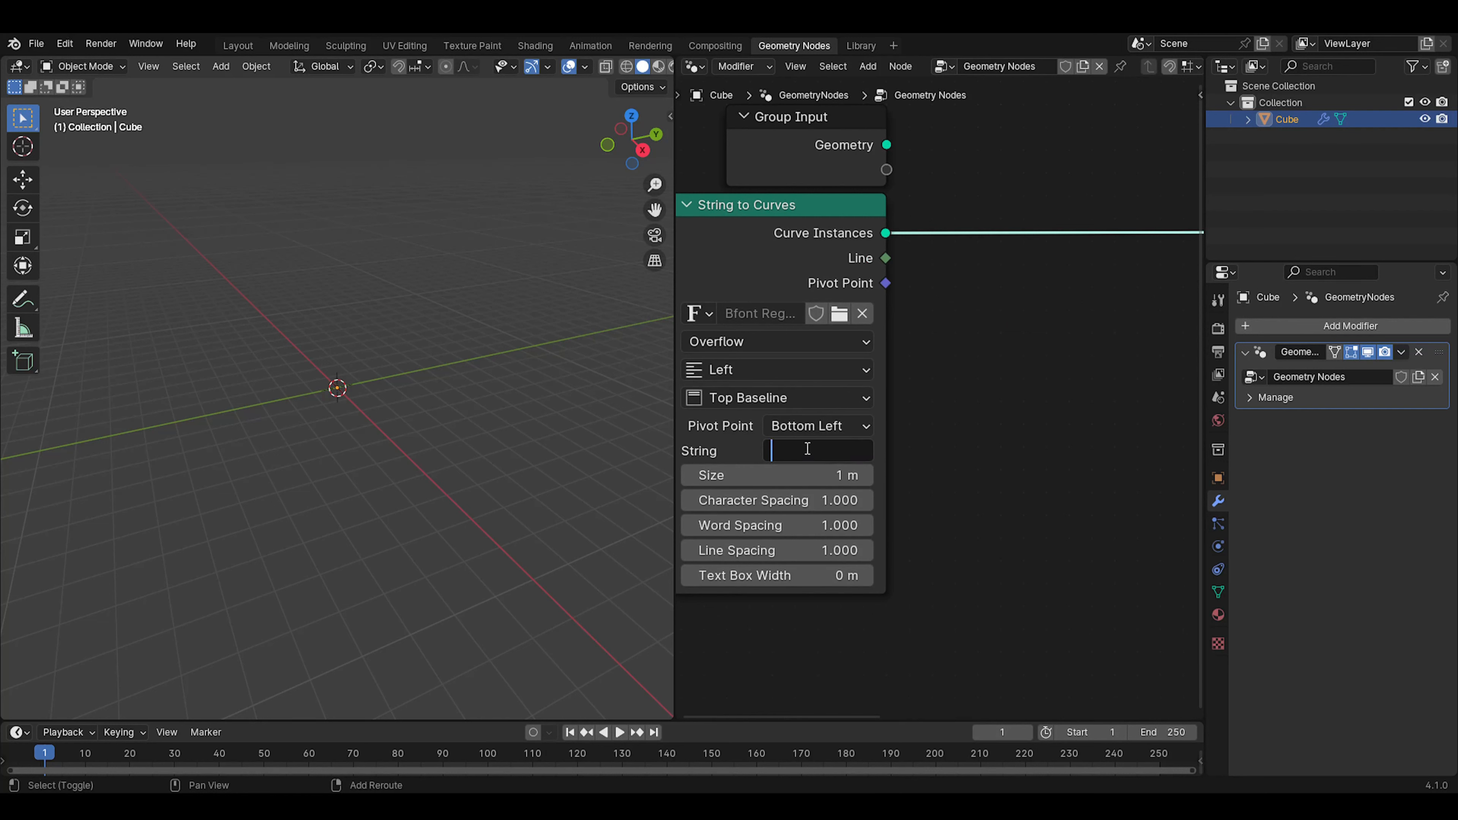
pyautogui.write('S')
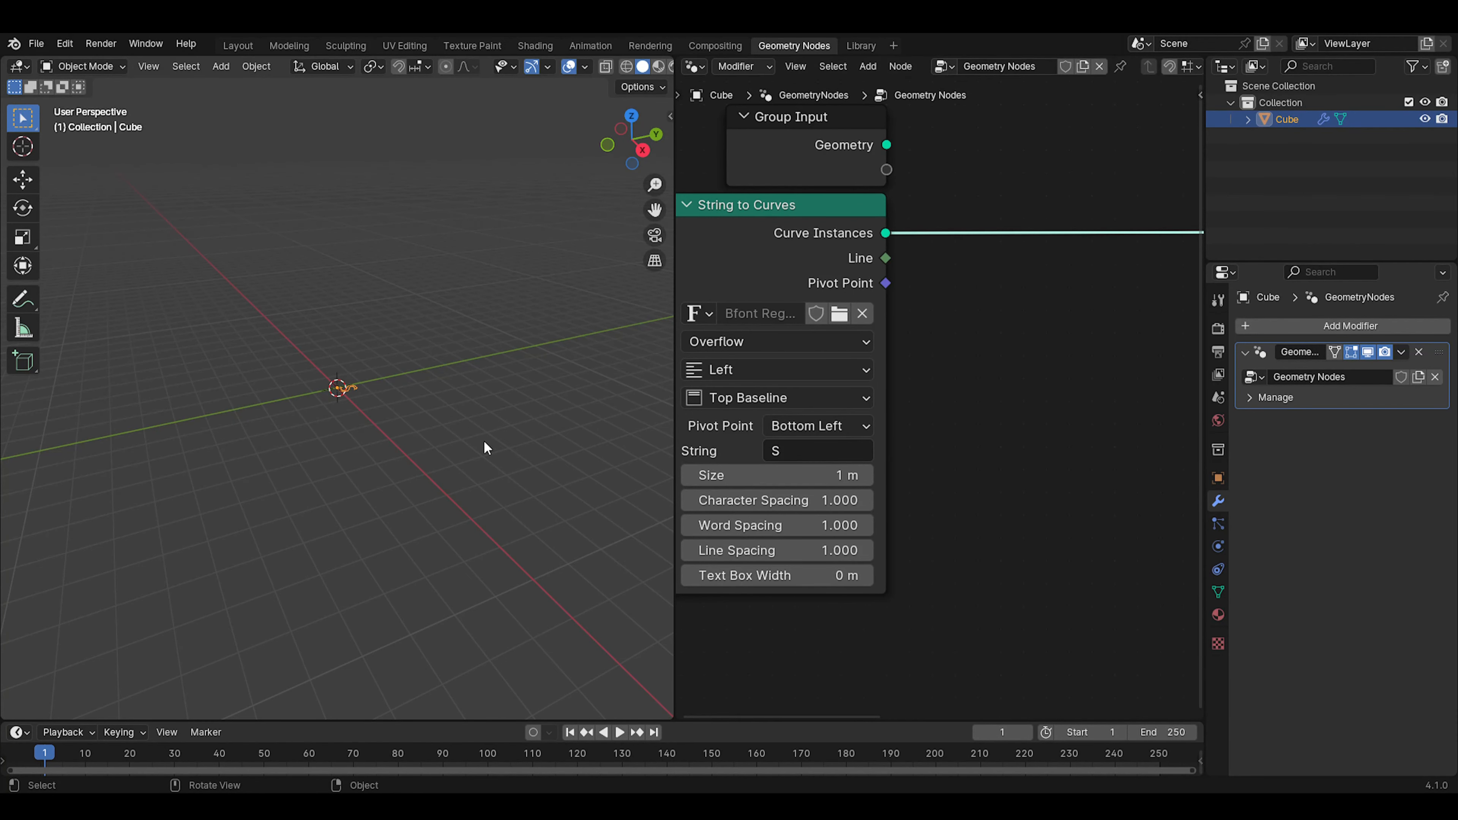
pyautogui.press('Return')
# Load the Impact font into the String to Curves node for the letter S
pyautogui.moveTo(391, 432); pyautogui.dragTo(692, 435, button='middle')
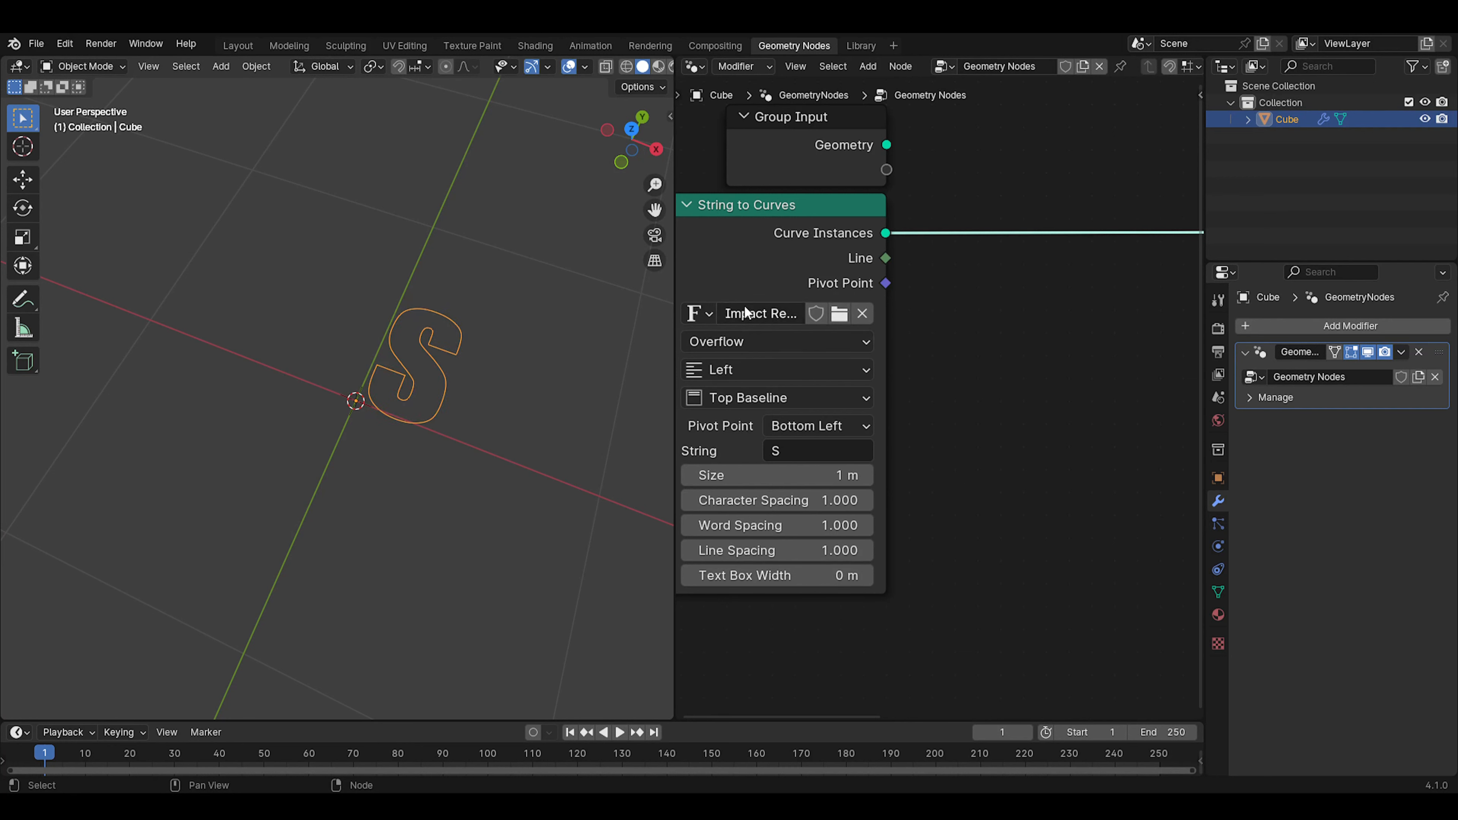
pyautogui.doubleClick(745, 313)
pyautogui.click(980, 395)
# Set the horizontal alignment of the String to Curves node to Center
pyautogui.scroll(-2, 918, 397)
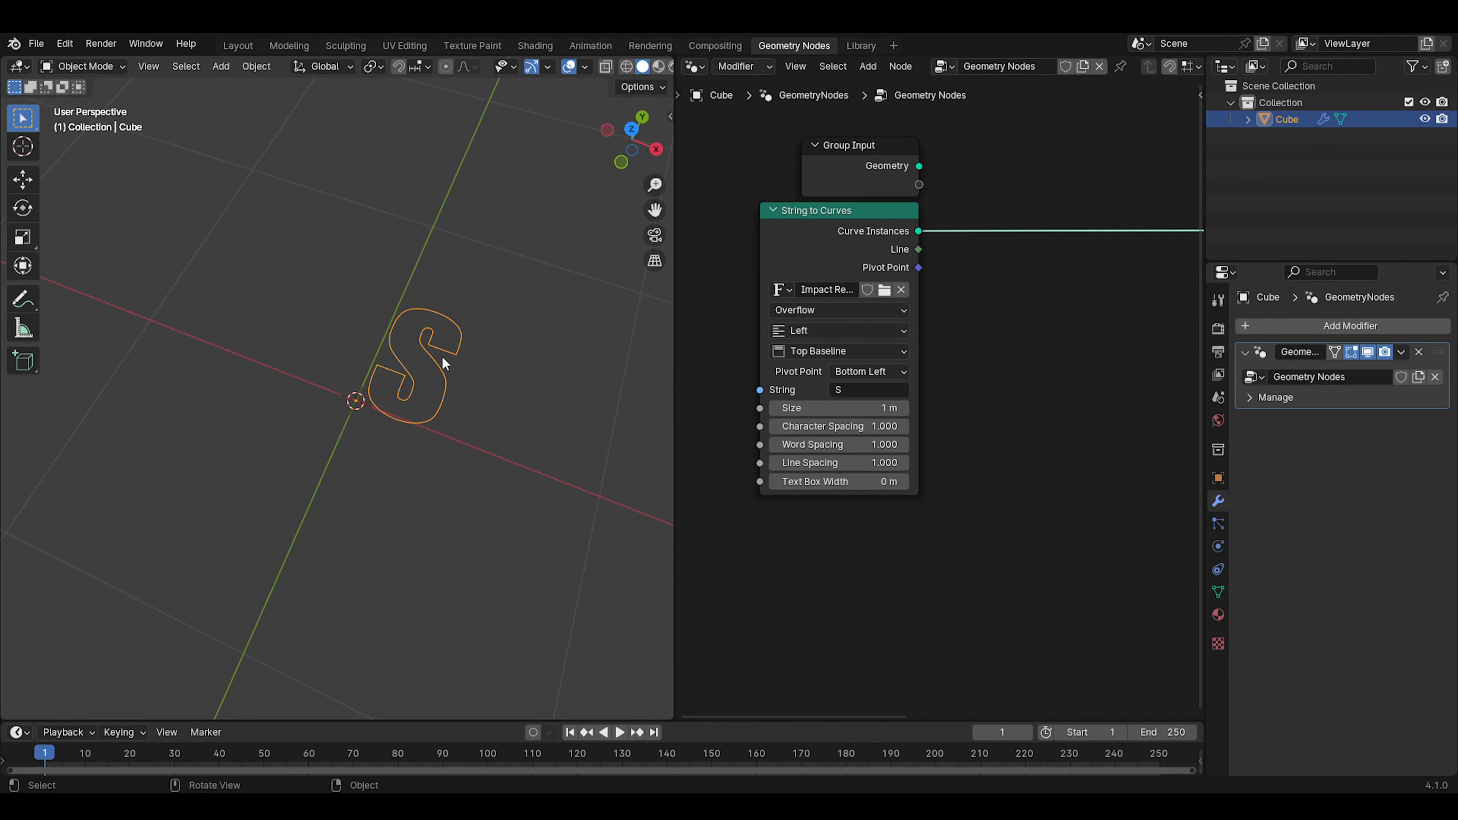
pyautogui.scroll(2, 514, 414)
pyautogui.scroll(-3, 499, 402)
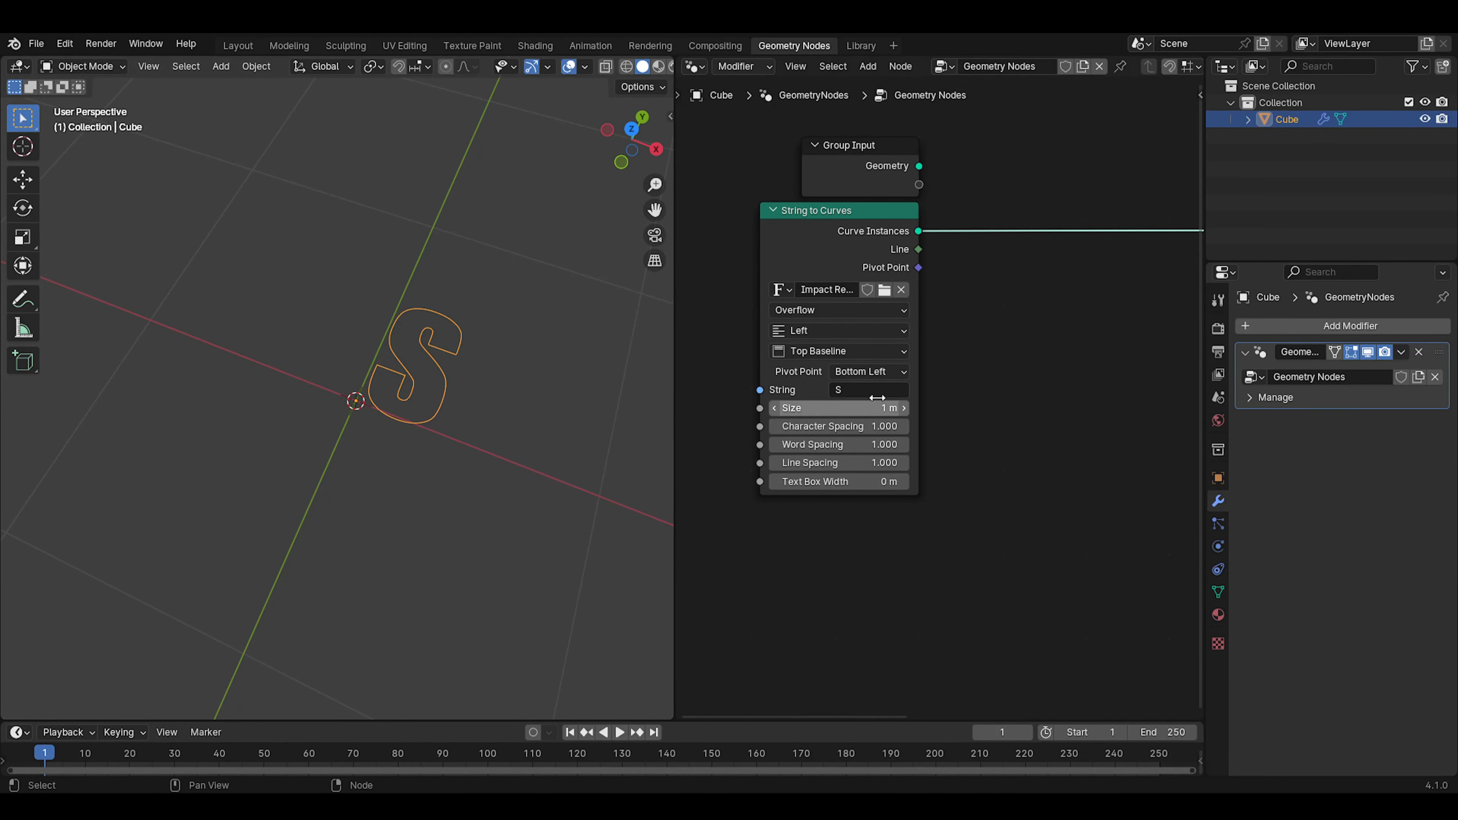
pyautogui.scroll(3, 880, 404)
pyautogui.moveTo(954, 355); pyautogui.dragTo(975, 381, button='middle')
pyautogui.click(885, 338)
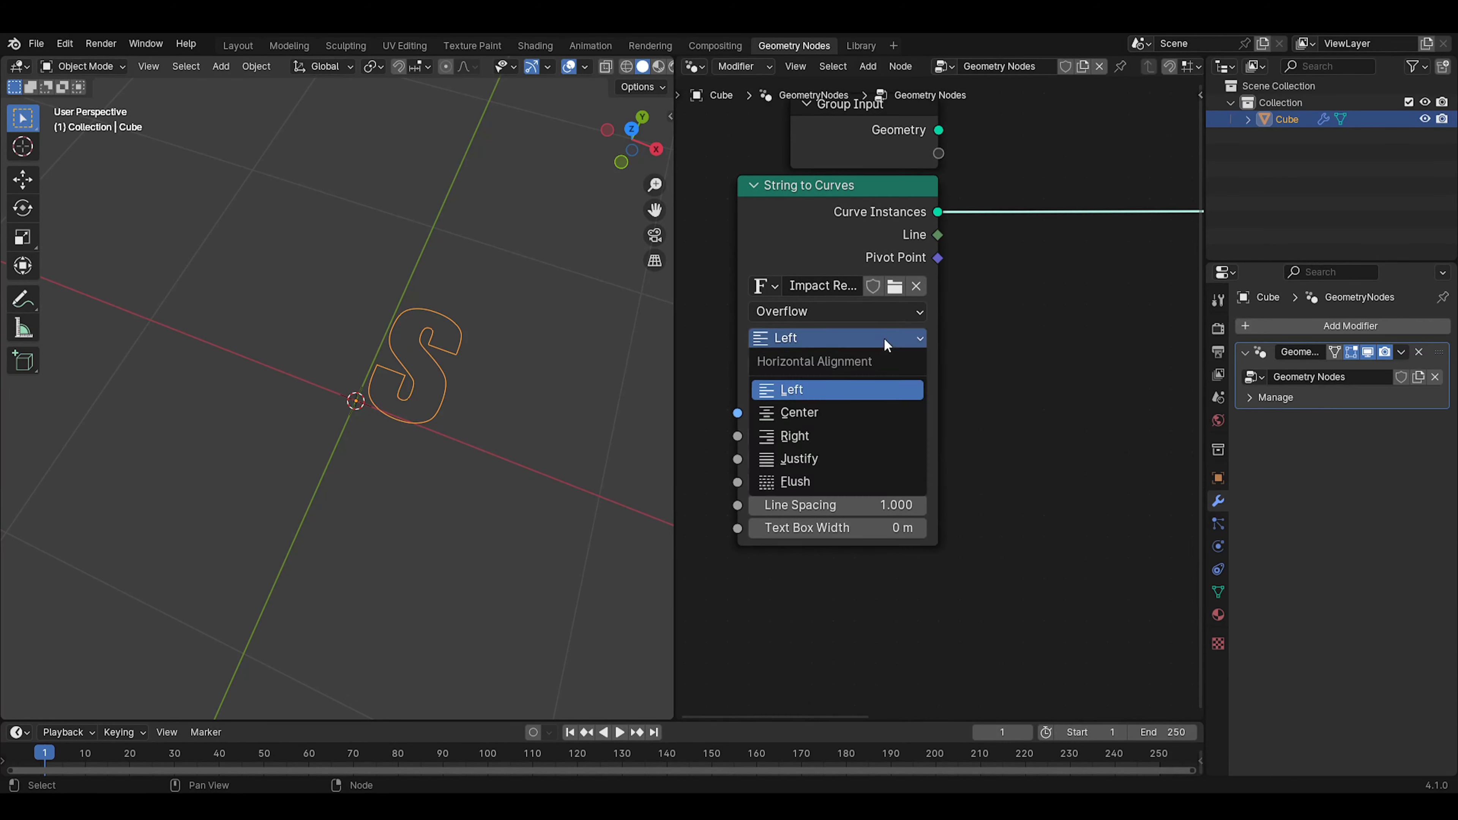
pyautogui.click(821, 413)
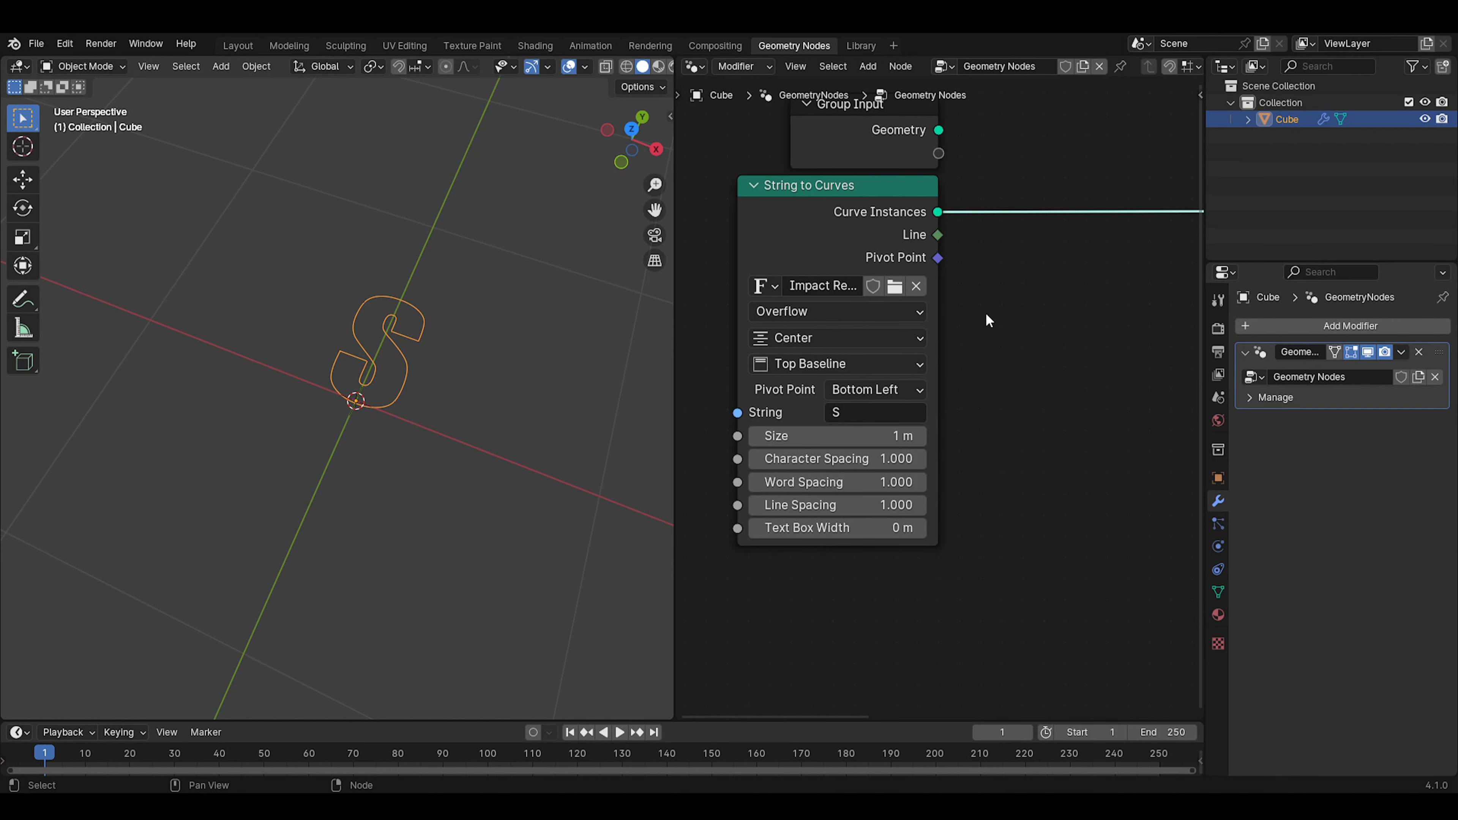
# Insert a Transform Geometry node directly after the Curve Instances output of String to Curves
pyautogui.moveTo(986, 316); pyautogui.dragTo(853, 421, button='middle')
pyautogui.scroll(-2, 930, 378)
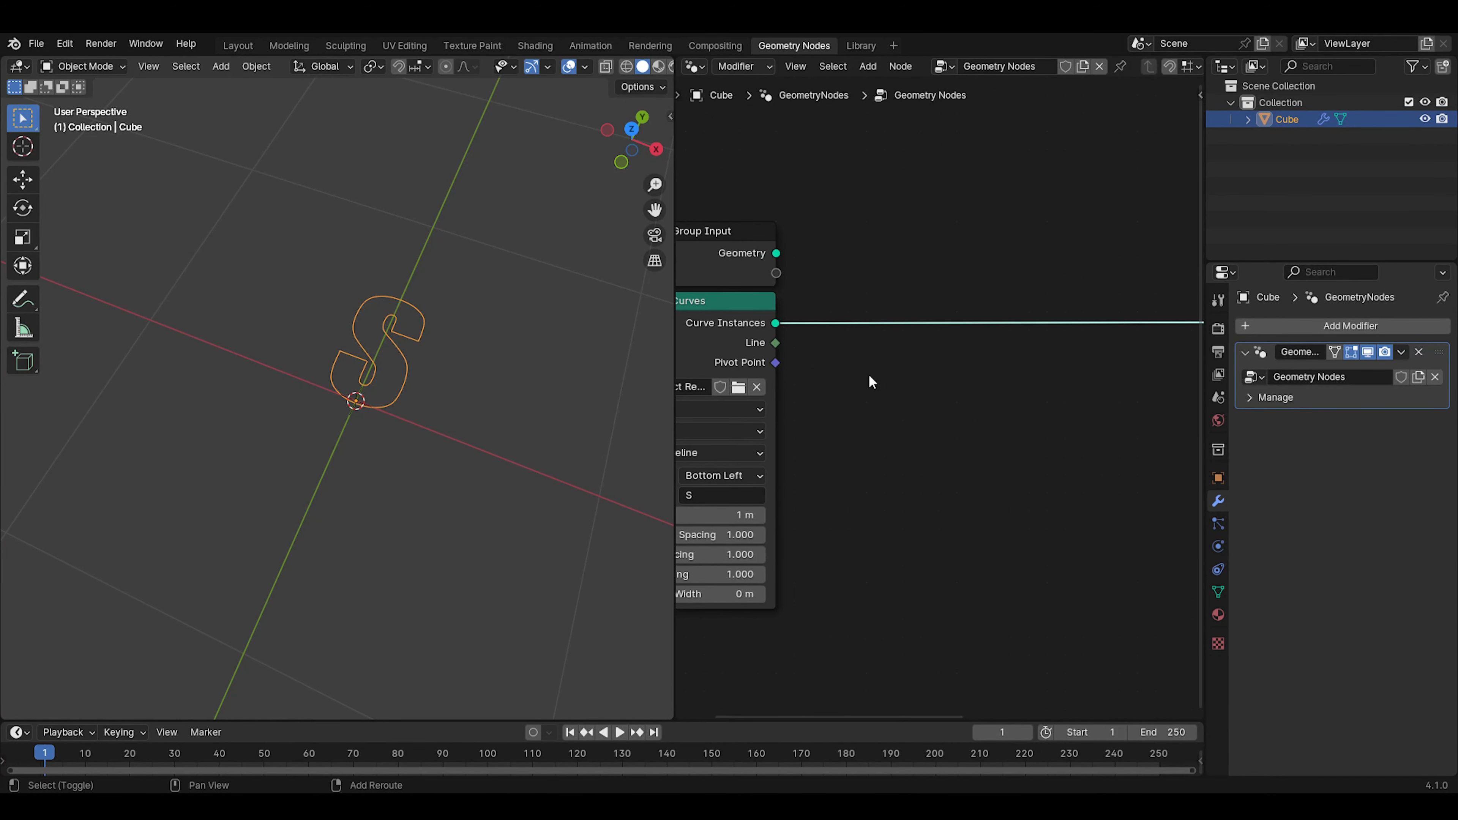
pyautogui.hotkey('shift', 'a')
pyautogui.click(900, 384)
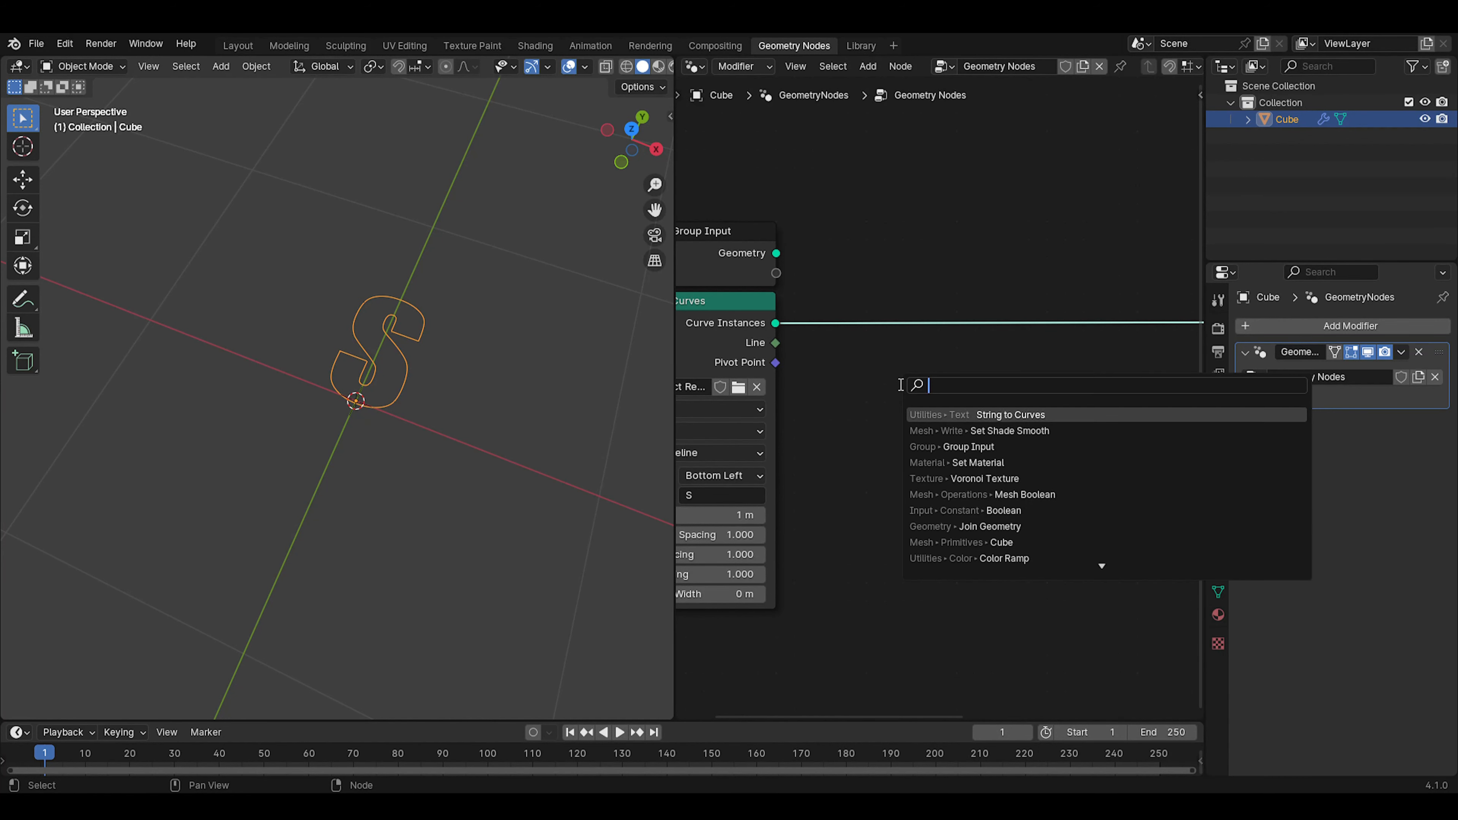
pyautogui.write('tra')
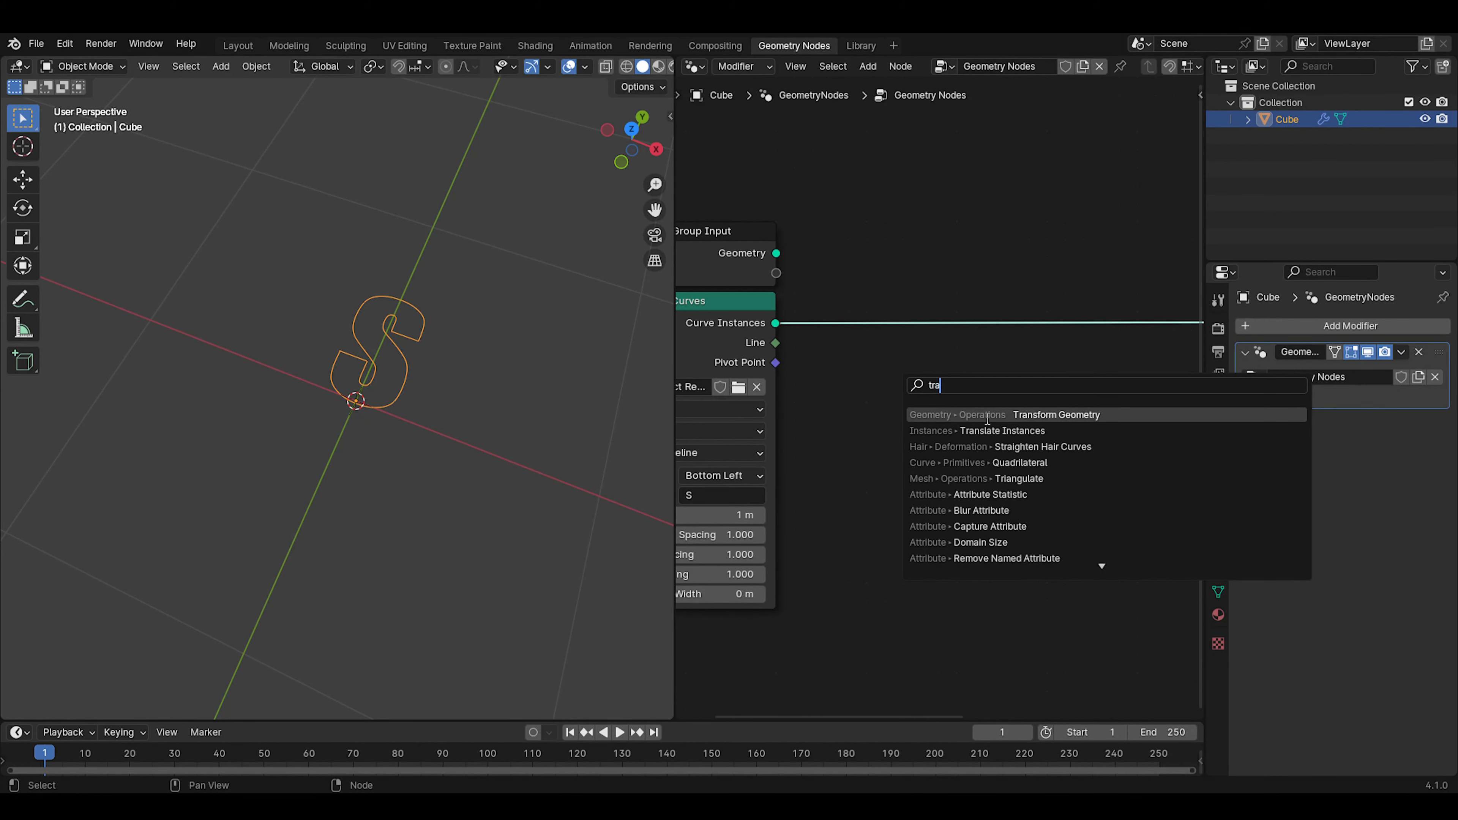
pyautogui.click(1019, 419)
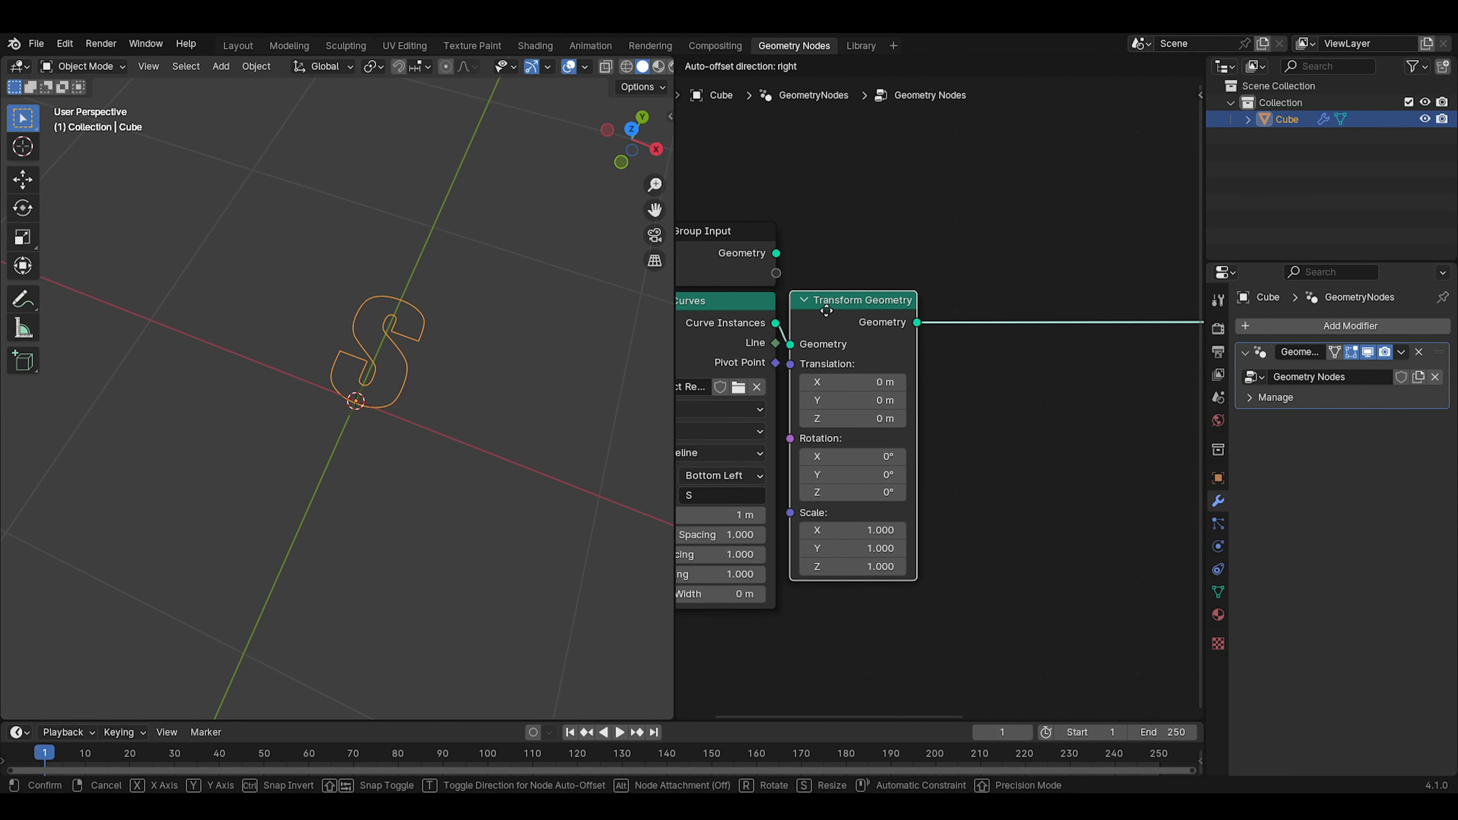
pyautogui.click(824, 314)
# Set the Transform Geometry node's X rotation to 90° to stand the letter S upright
pyautogui.moveTo(924, 387); pyautogui.dragTo(961, 326, button='middle')
pyautogui.scroll(3, 927, 414)
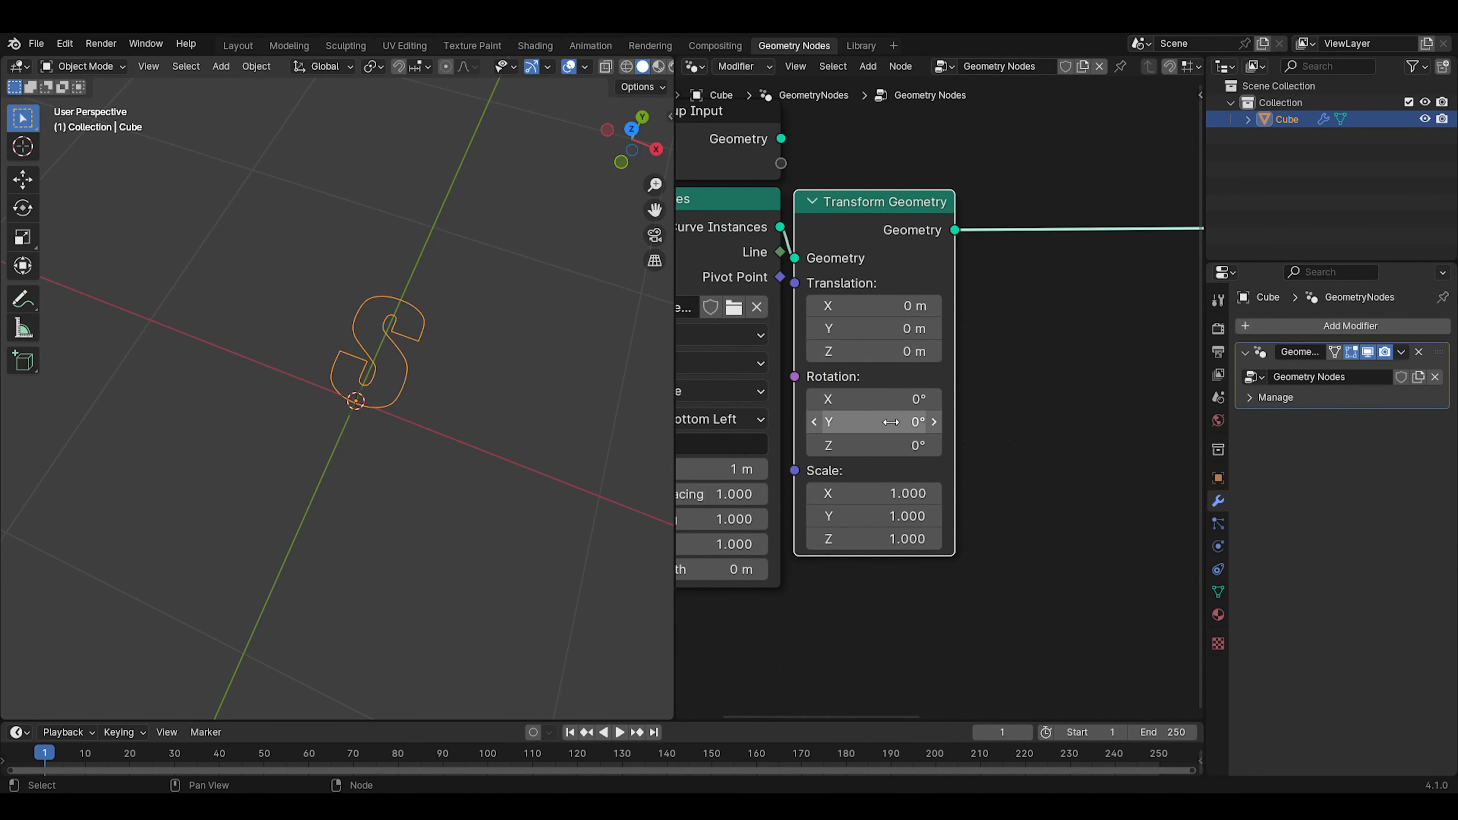
pyautogui.moveTo(875, 426); pyautogui.dragTo(941, 426)
pyautogui.rightClick(875, 426)
pyautogui.moveTo(853, 401); pyautogui.dragTo(930, 402)
pyautogui.rightClick(852, 401)
pyautogui.click(853, 401)
pyautogui.write('90')
pyautogui.press('Return')
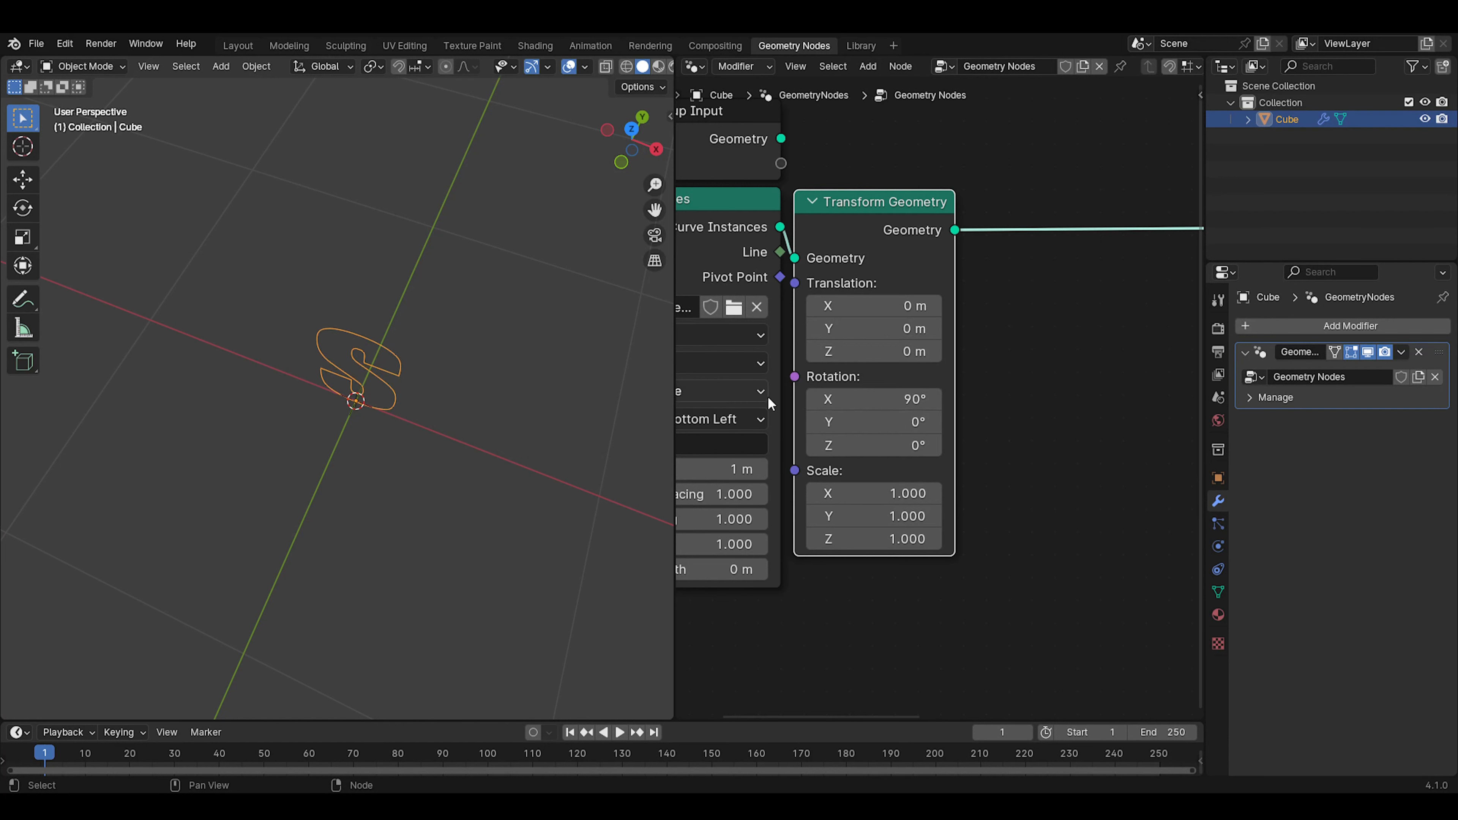
pyautogui.moveTo(425, 441); pyautogui.dragTo(358, 362, button='middle')
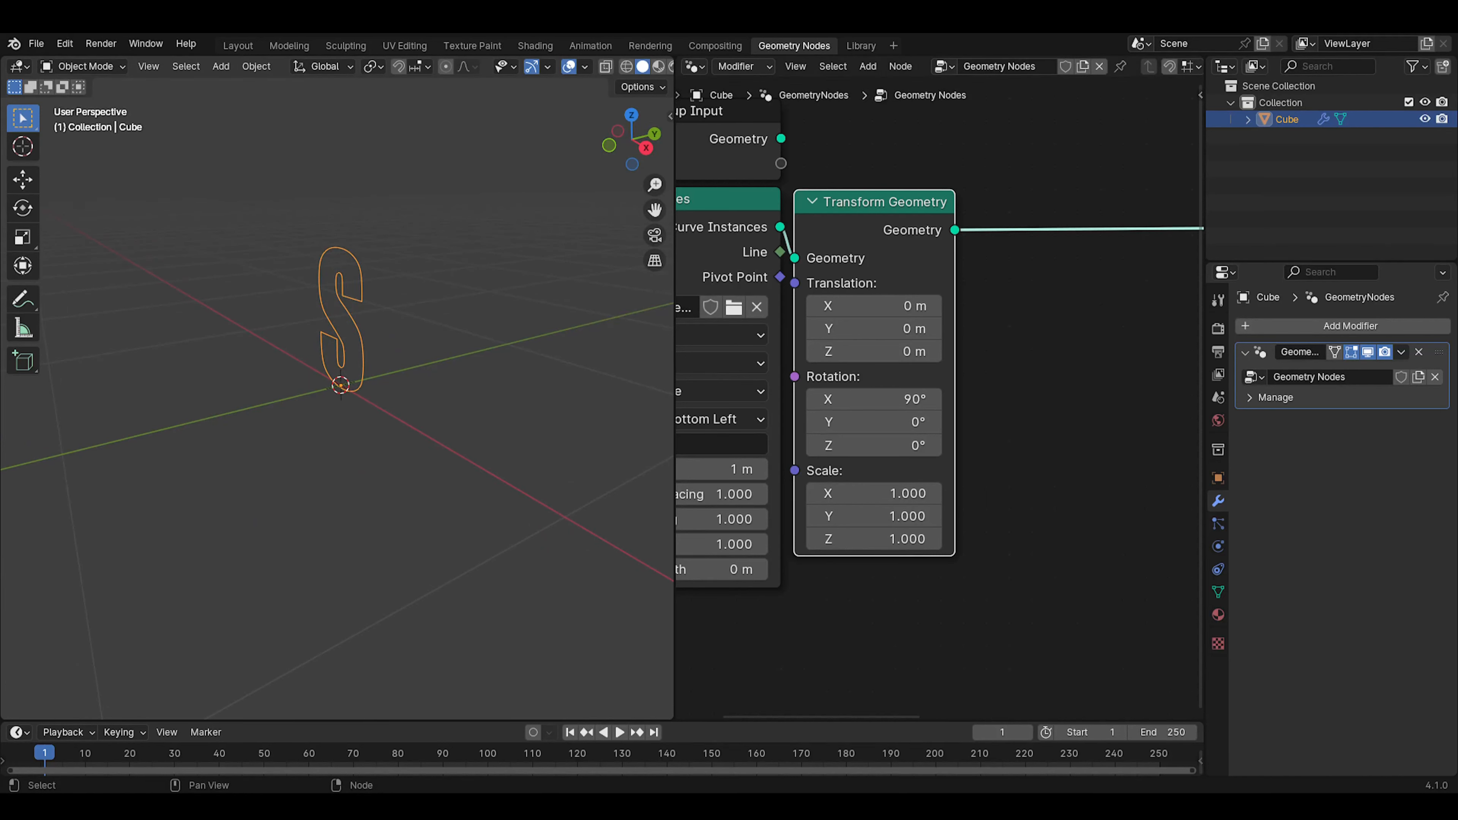
# Insert a Curve to Mesh node on the link after Transform Geometry
pyautogui.click(1033, 283)
pyautogui.moveTo(1033, 284); pyautogui.dragTo(961, 320, button='middle')
pyautogui.hotkey('shift', 'a')
pyautogui.click(961, 320)
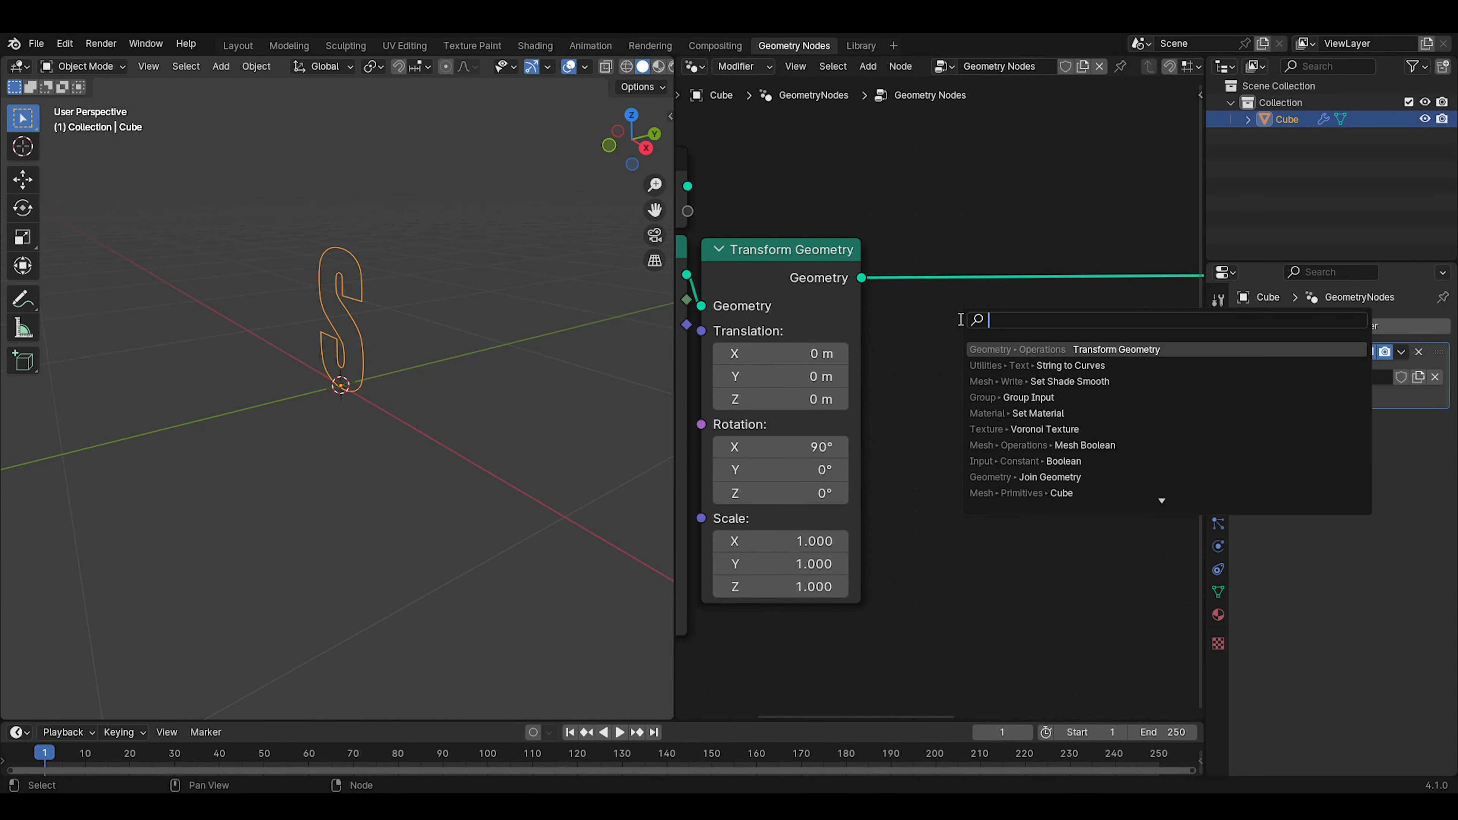
pyautogui.write('cur')
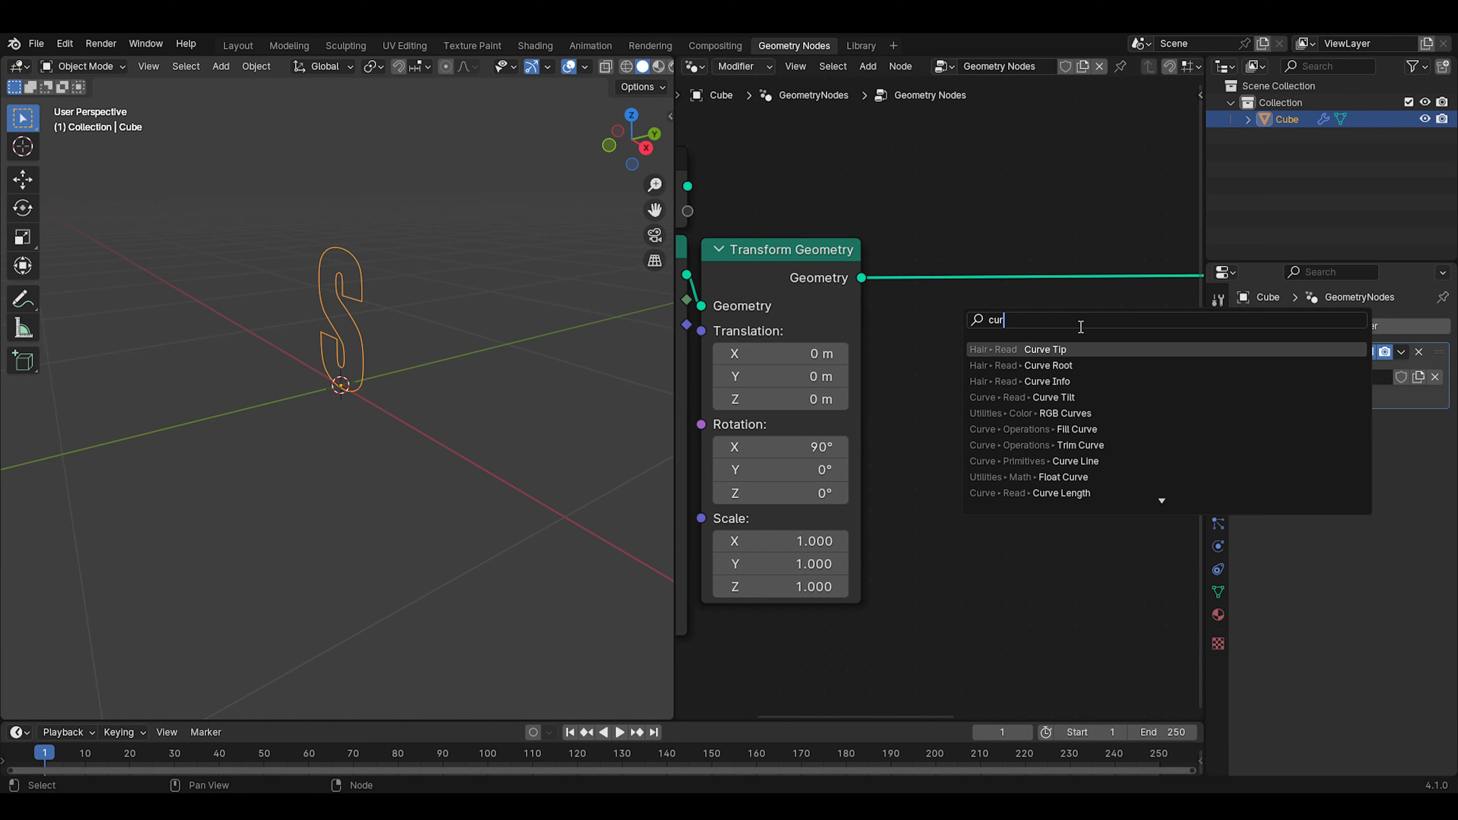
pyautogui.write('ve t')
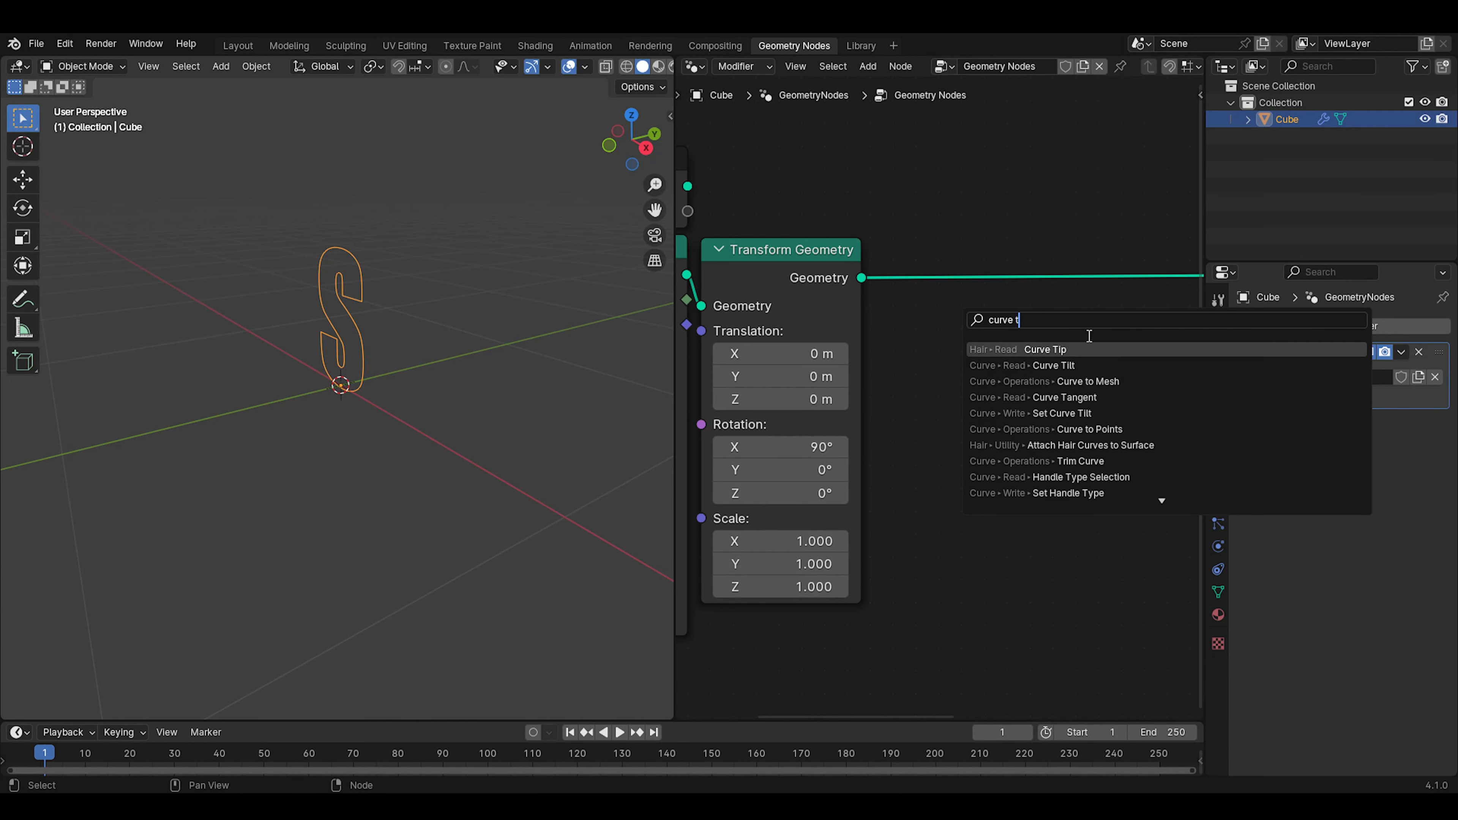
pyautogui.click(1088, 382)
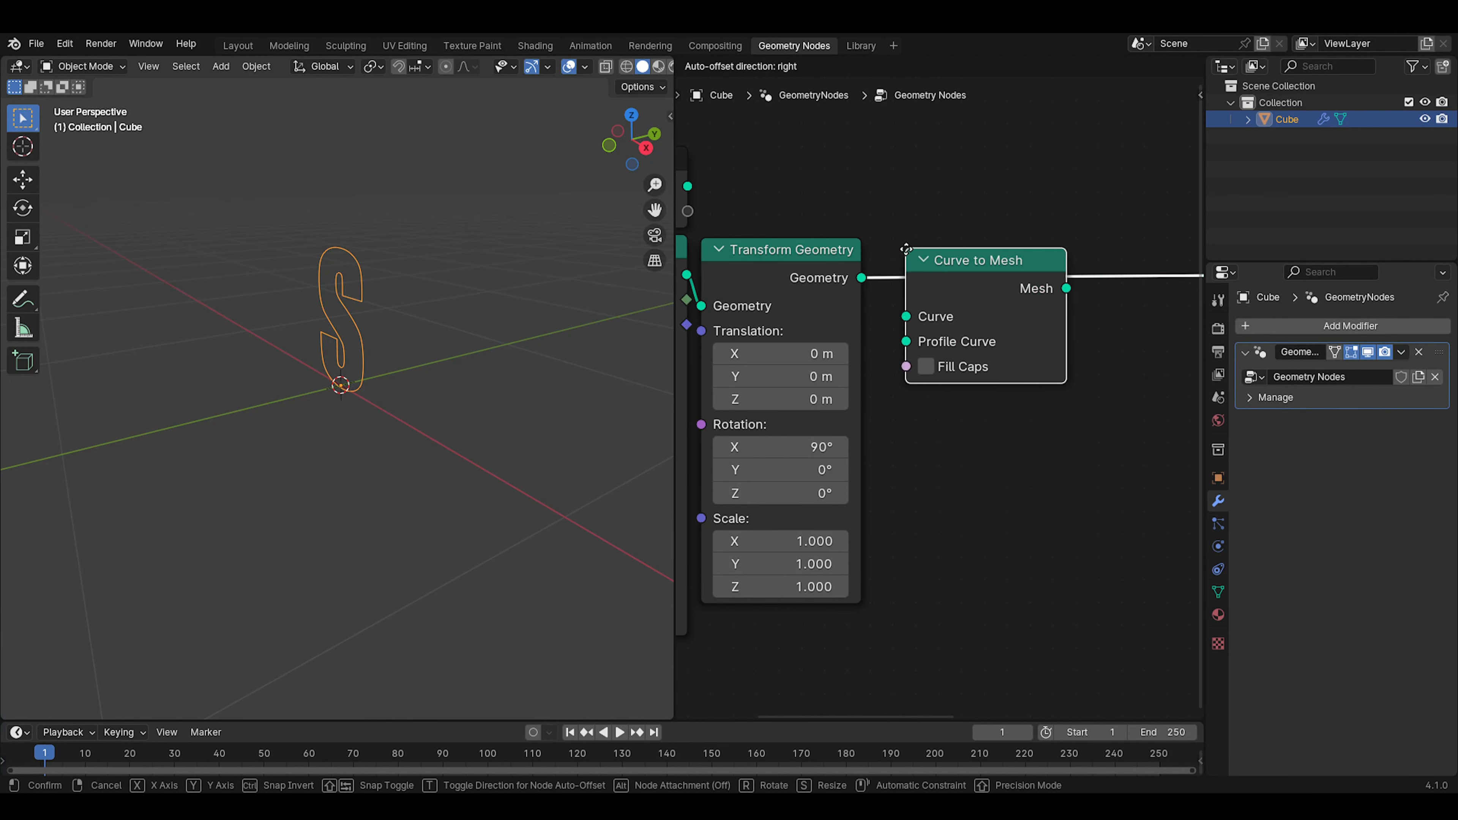
pyautogui.click(1021, 296)
pyautogui.moveTo(1021, 295); pyautogui.dragTo(960, 277)
# Insert a Merge by Distance node directly after the Mesh output of Curve to Mesh
pyautogui.moveTo(990, 374); pyautogui.dragTo(824, 432, button='middle')
pyautogui.hotkey('shift', 'a')
pyautogui.click(971, 376)
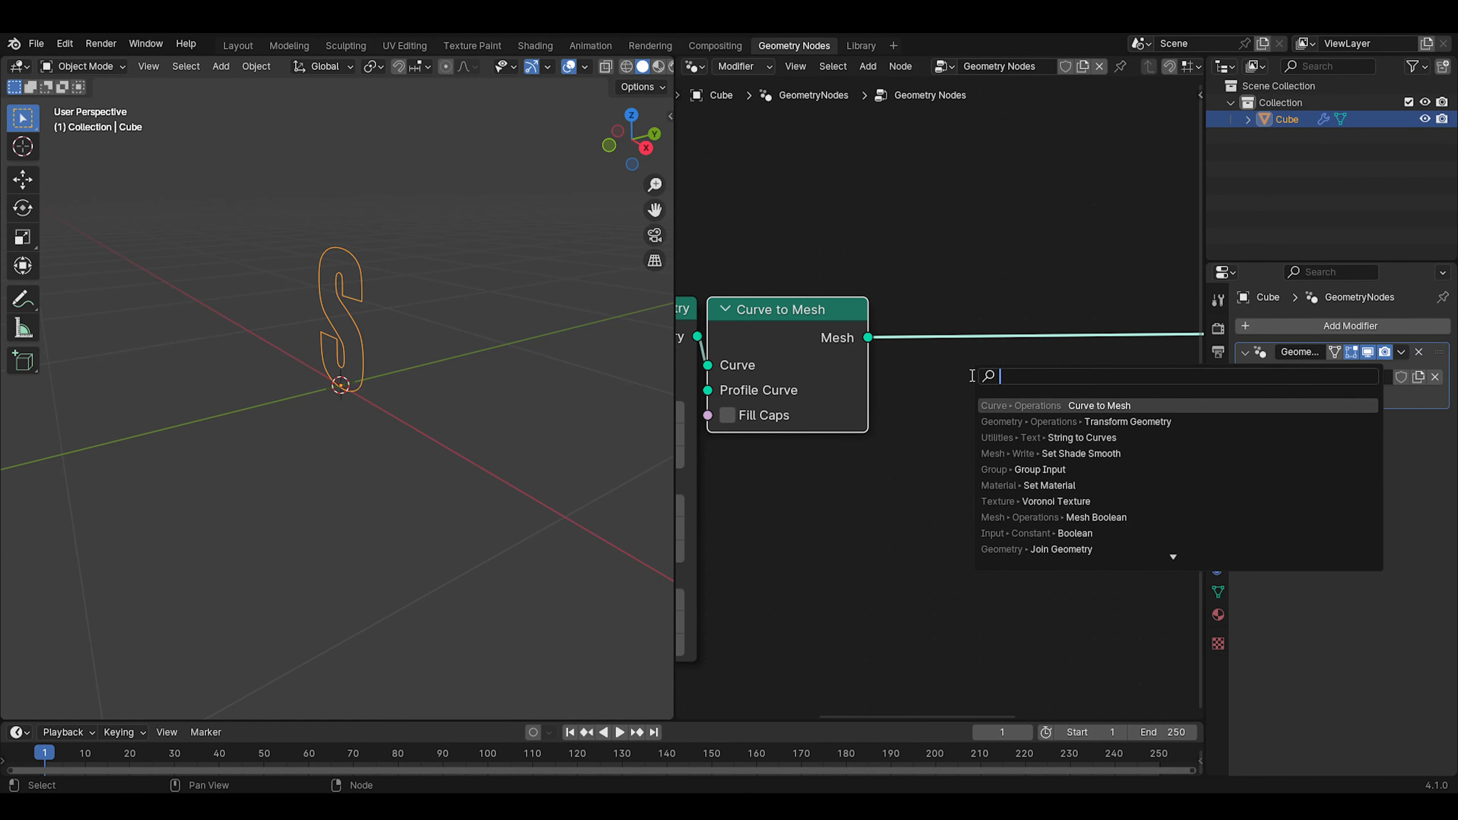
pyautogui.write('merge')
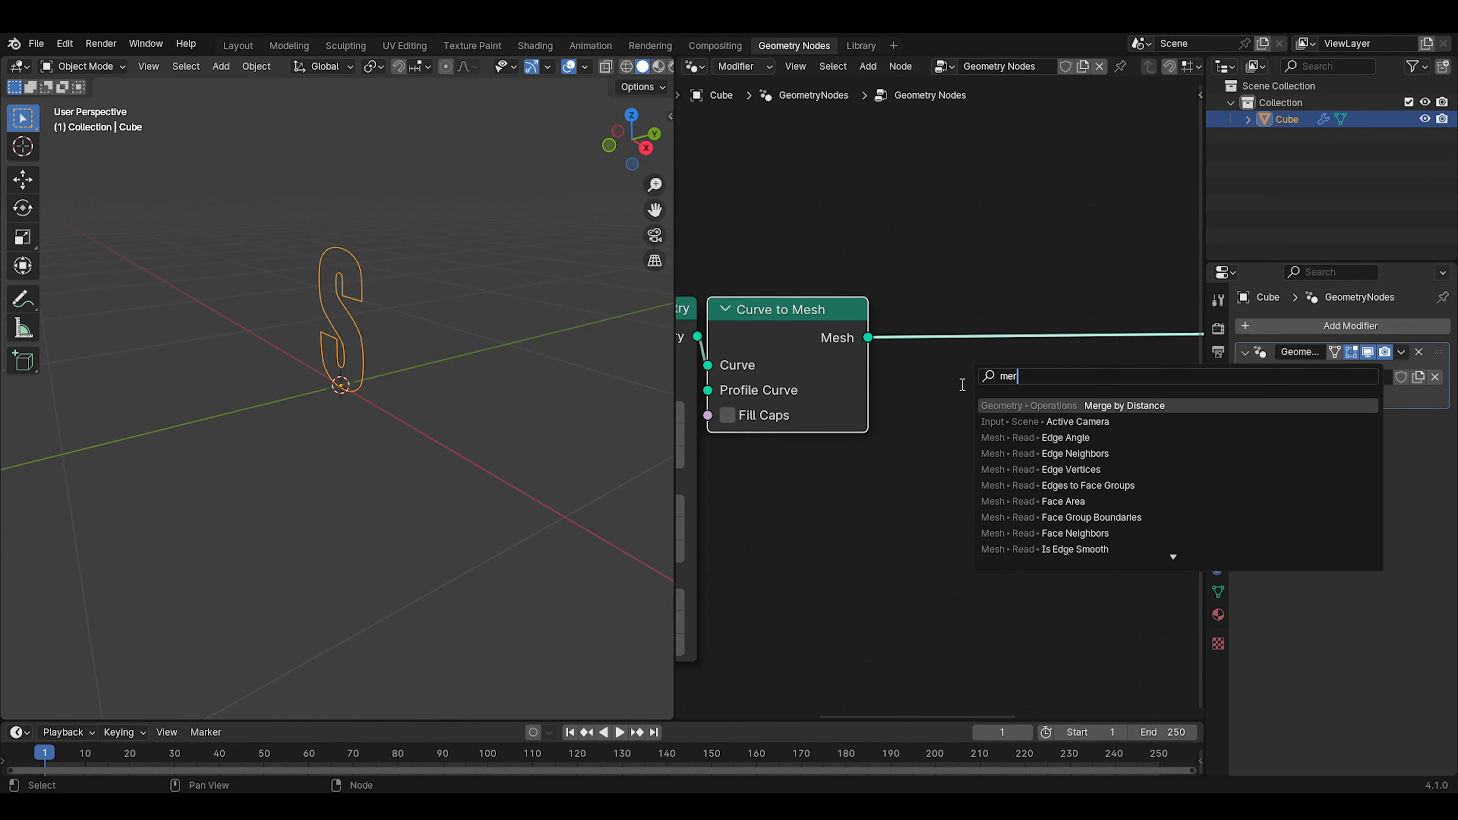
pyautogui.click(1084, 405)
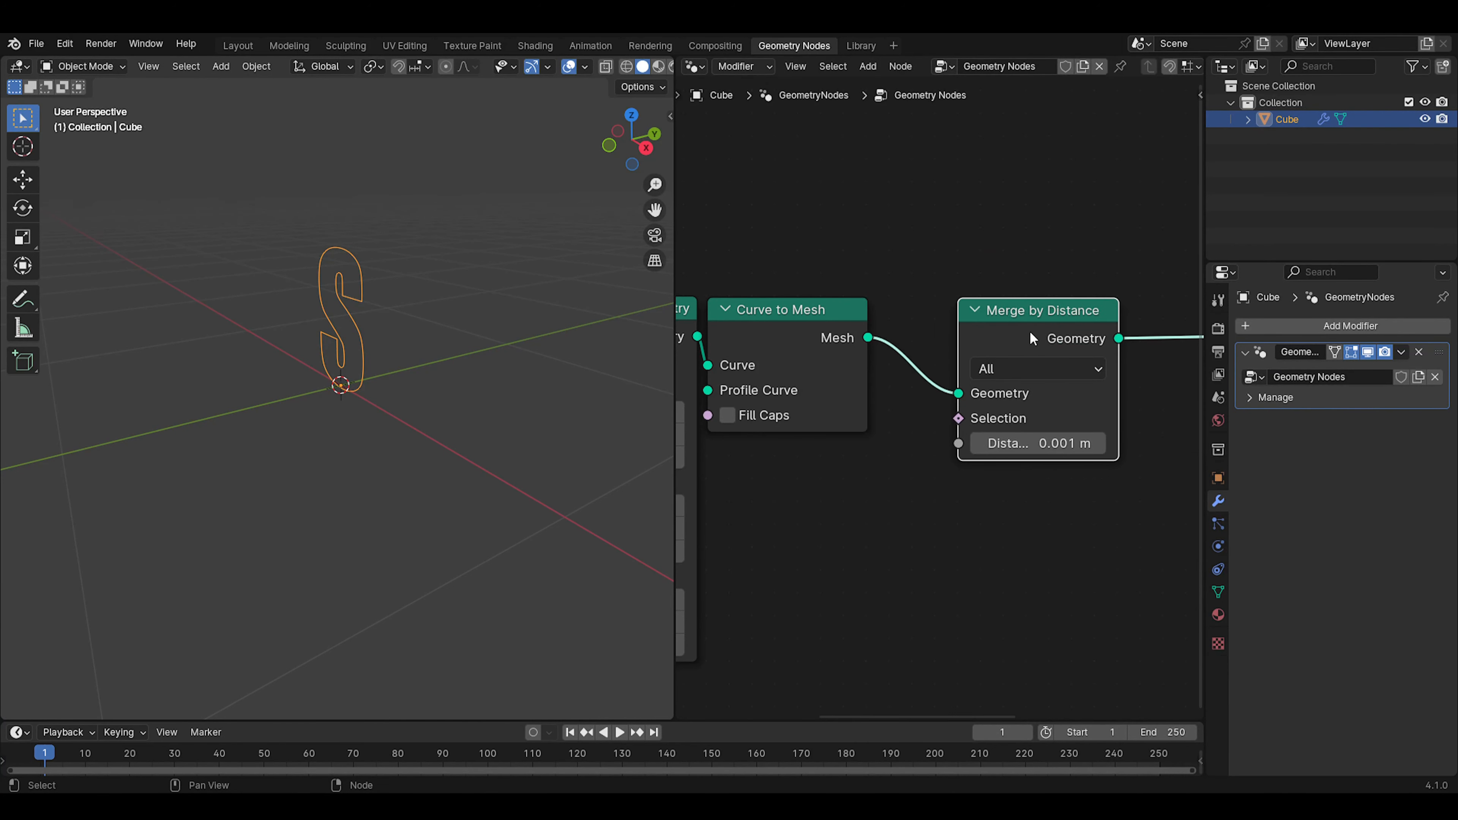
pyautogui.click(939, 328)
# Insert a Mesh to Curve node directly after Merge by Distance
pyautogui.moveTo(367, 331); pyautogui.dragTo(448, 341, button='middle')
pyautogui.scroll(3, 447, 341)
pyautogui.scroll(1, 449, 347)
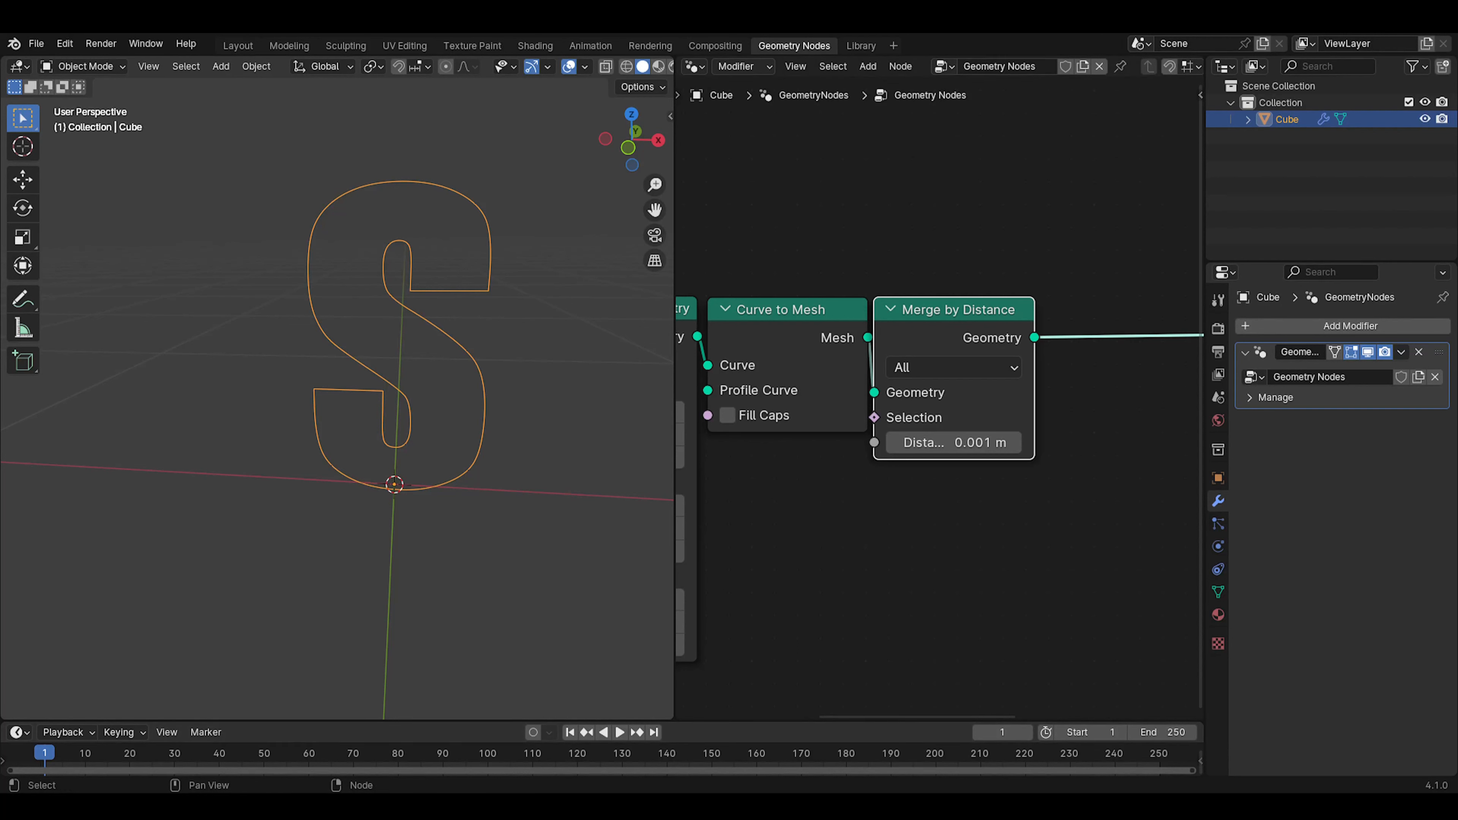
pyautogui.click(1007, 274)
pyautogui.moveTo(1007, 275); pyautogui.dragTo(820, 249, button='middle')
pyautogui.hotkey('shift', 'a')
pyautogui.click(985, 308)
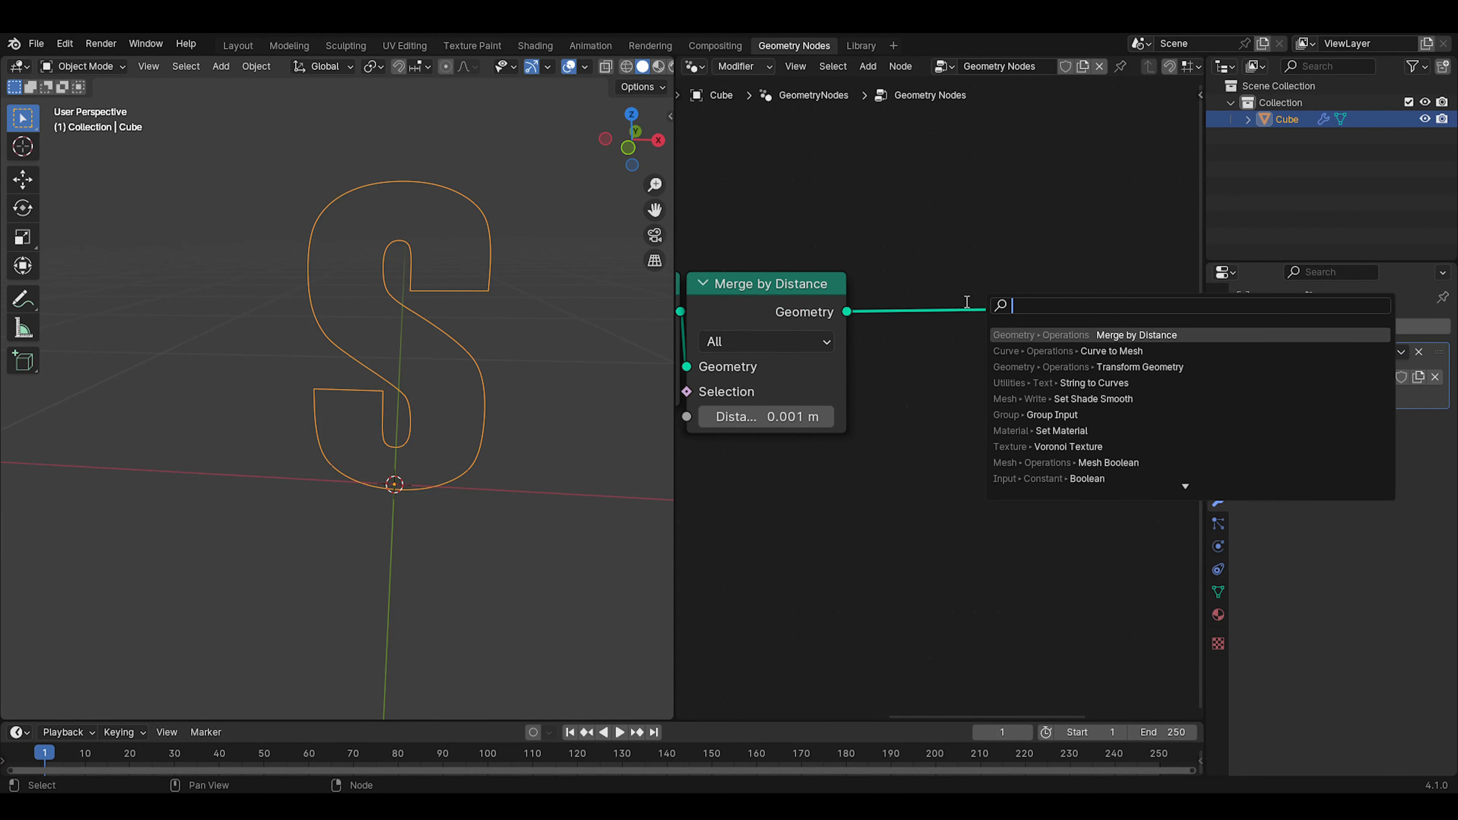
pyautogui.write('mesh')
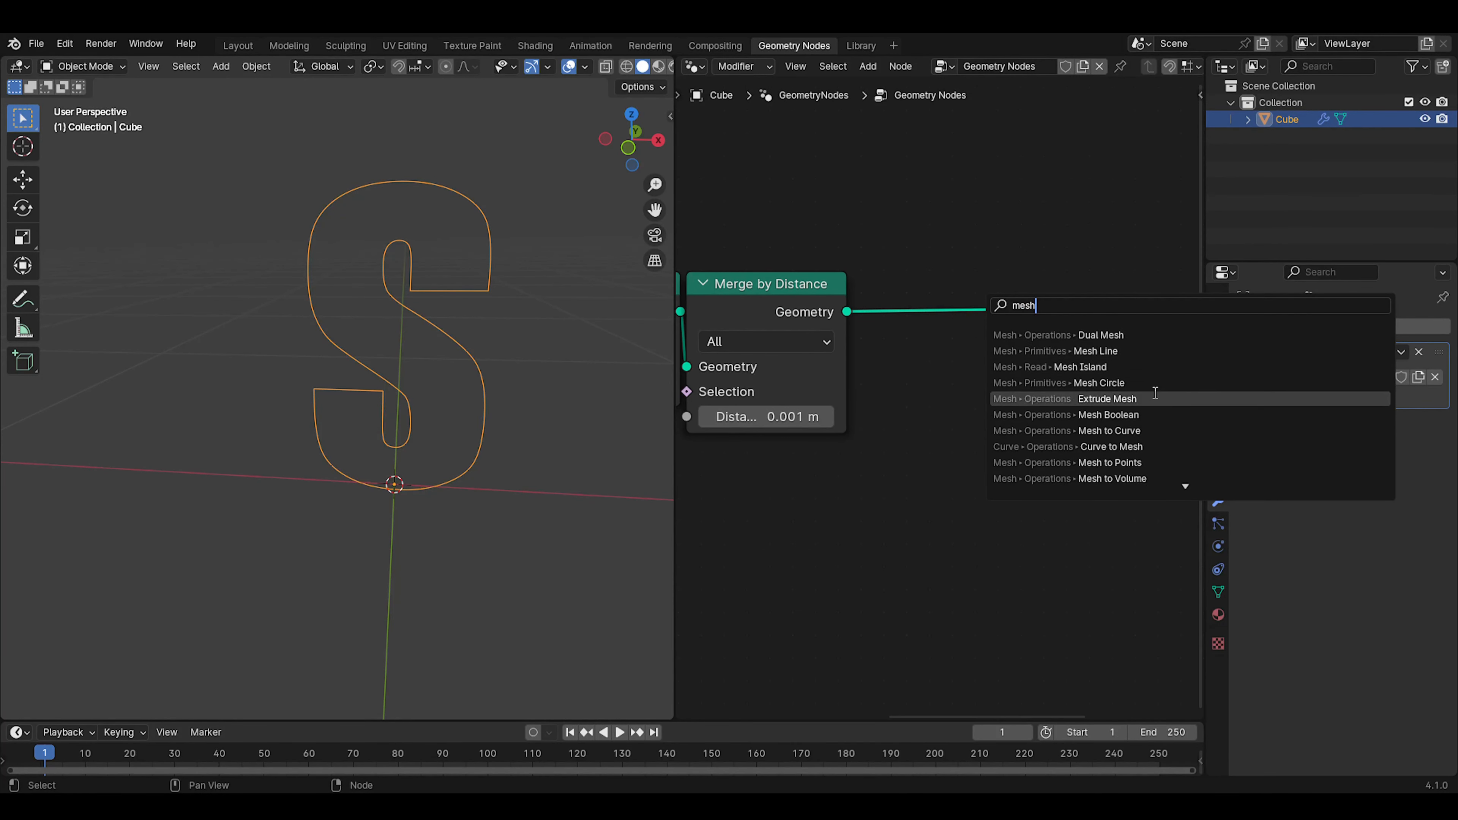
pyautogui.click(1144, 430)
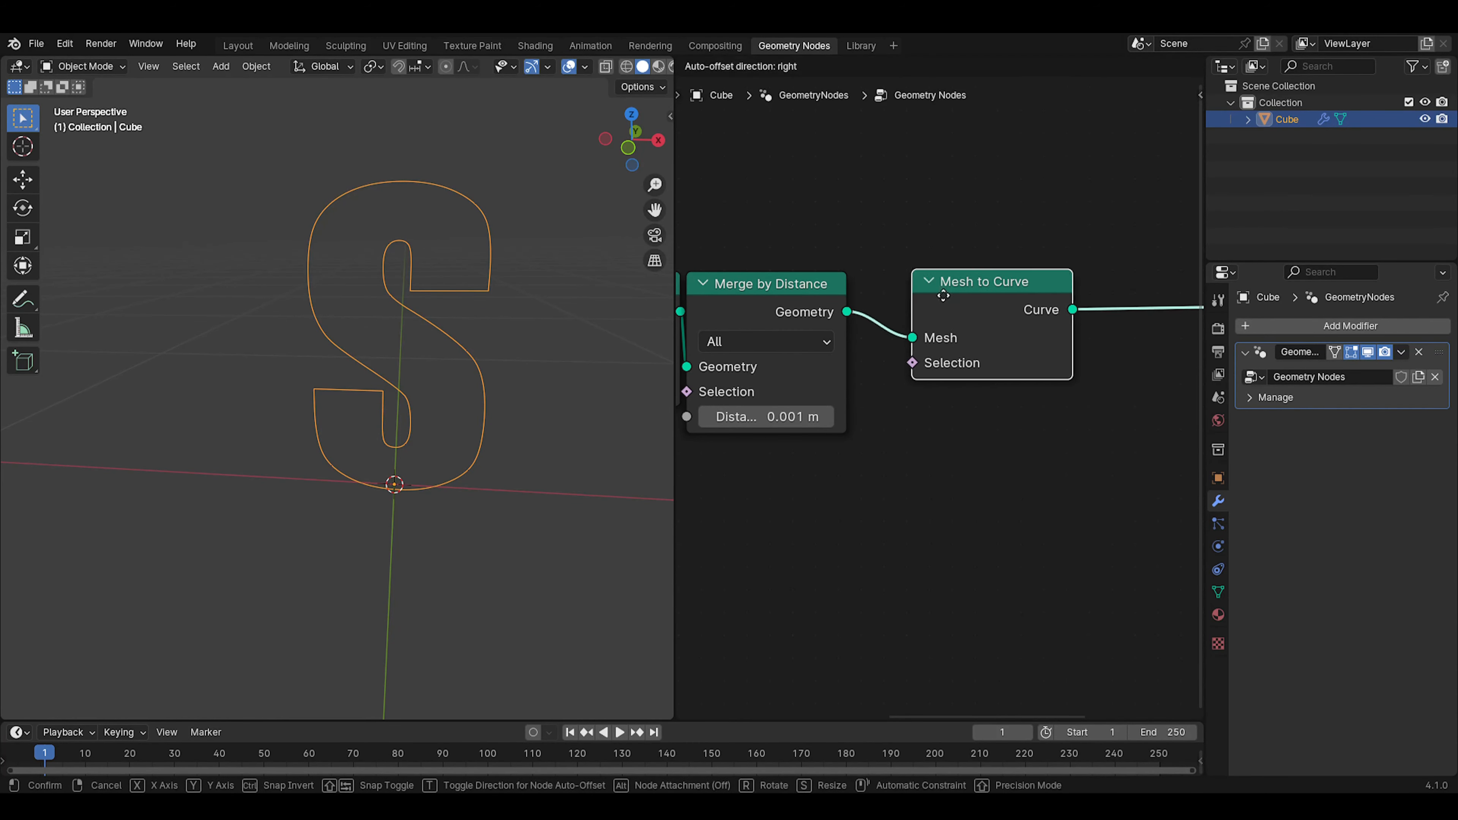
pyautogui.click(886, 298)
# Insert a Fill Curve node between Mesh to Curve and the Group Output to fill the letter S
pyautogui.moveTo(1037, 370); pyautogui.dragTo(857, 368, button='middle')
pyautogui.hotkey('shift', 'a')
pyautogui.click(953, 325)
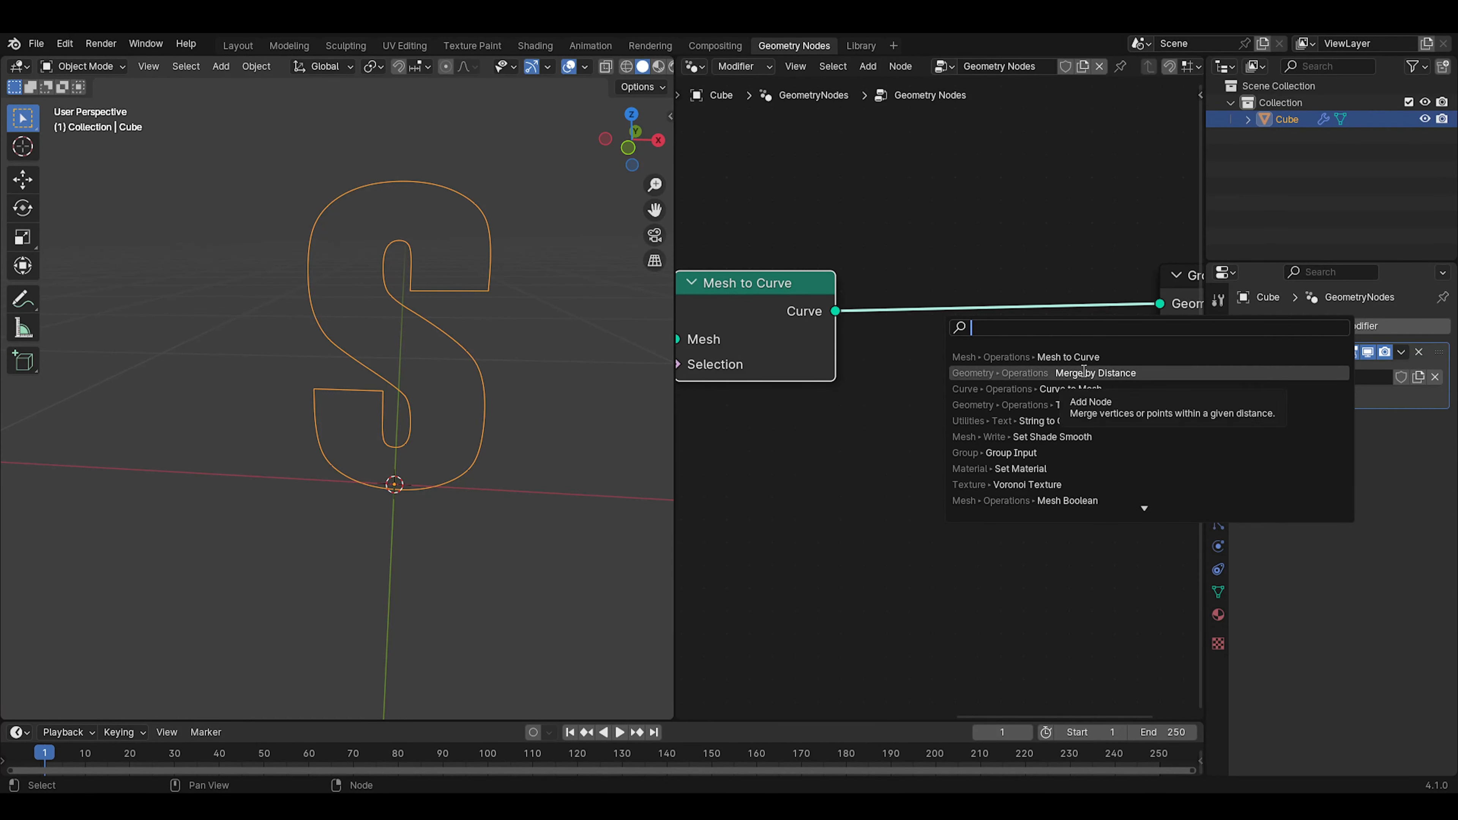
pyautogui.write('fill')
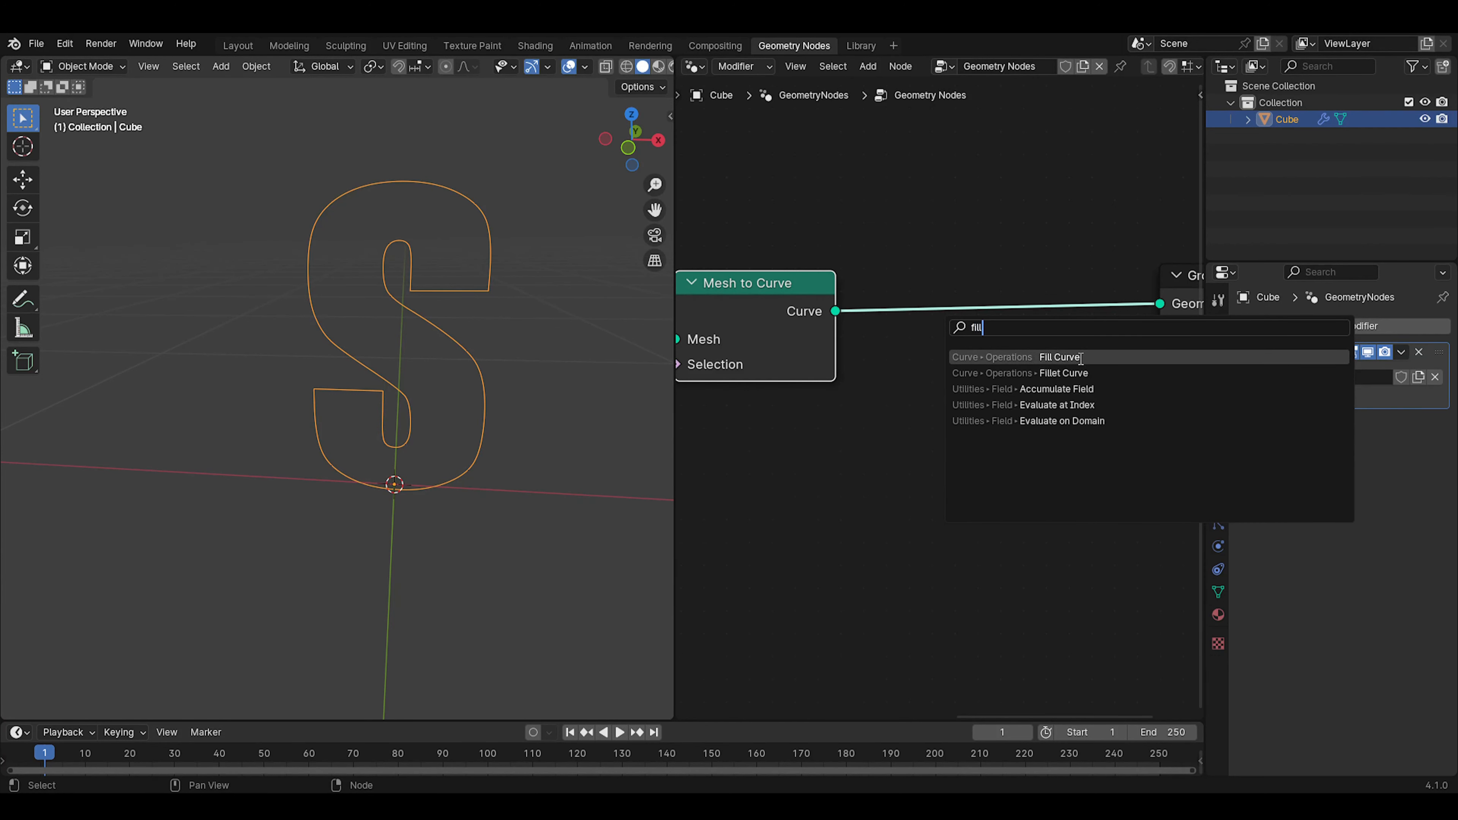
pyautogui.click(1060, 357)
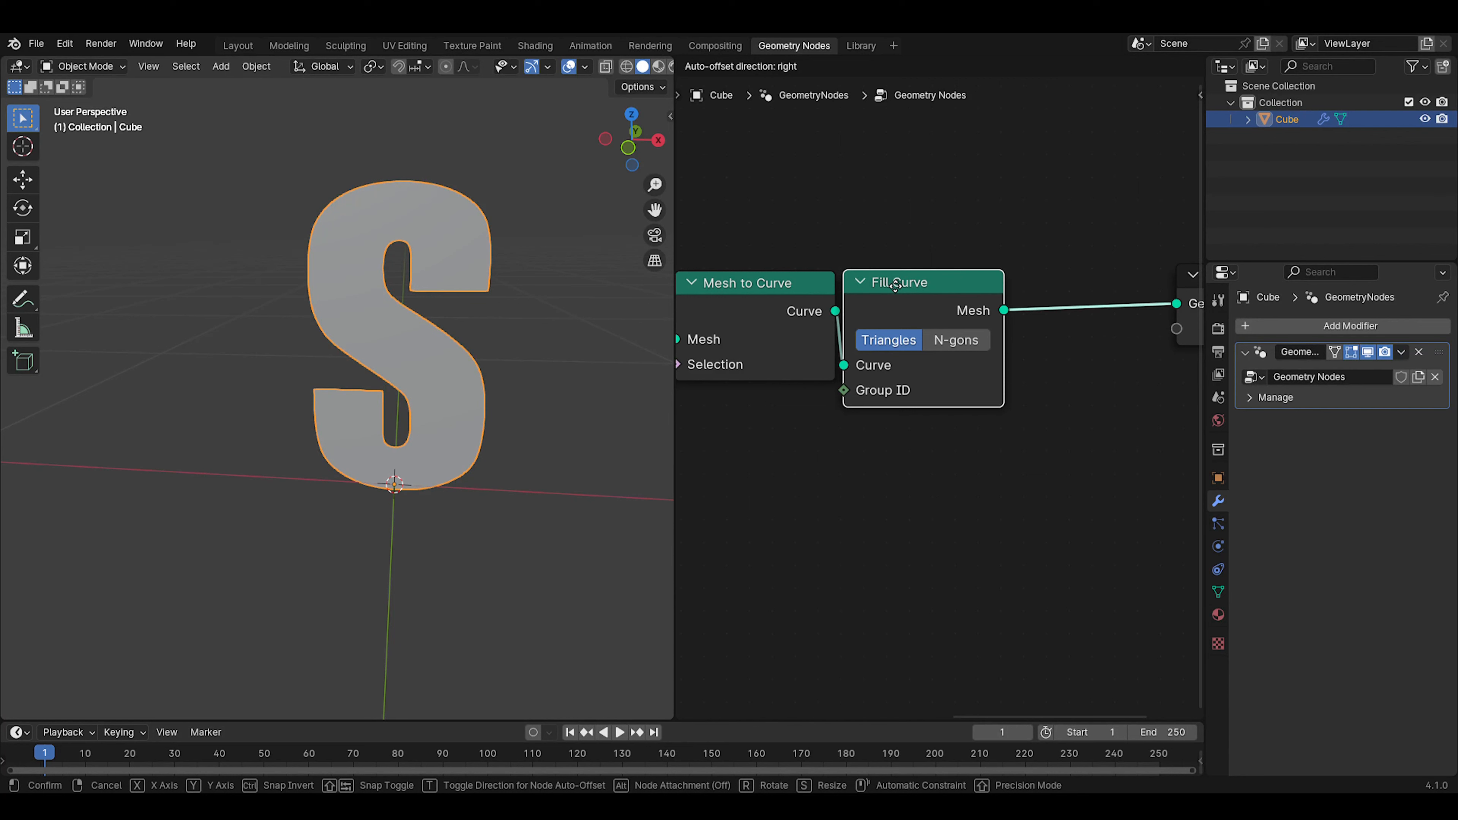
pyautogui.click(895, 286)
# Switch the 3D viewport to wireframe display and view the letter's triangulation at an angle
pyautogui.click(625, 67)
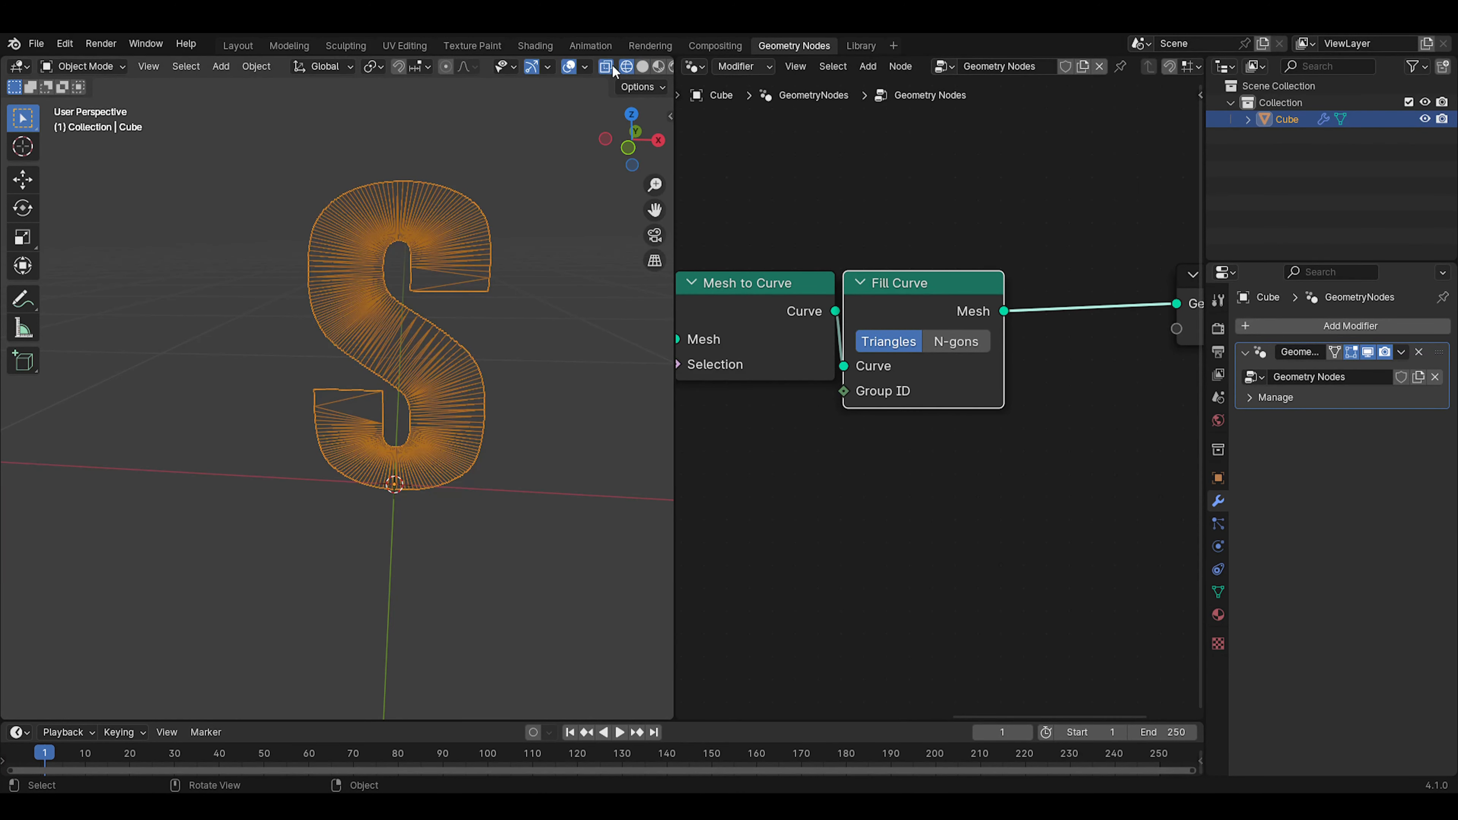
pyautogui.moveTo(545, 330); pyautogui.dragTo(449, 336, button='middle')
pyautogui.scroll(-5, 865, 440)
# Raise the Merge by Distance node's distance to 0.021 m
pyautogui.moveTo(834, 452); pyautogui.dragTo(982, 477, button='middle')
pyautogui.scroll(2, 1012, 425)
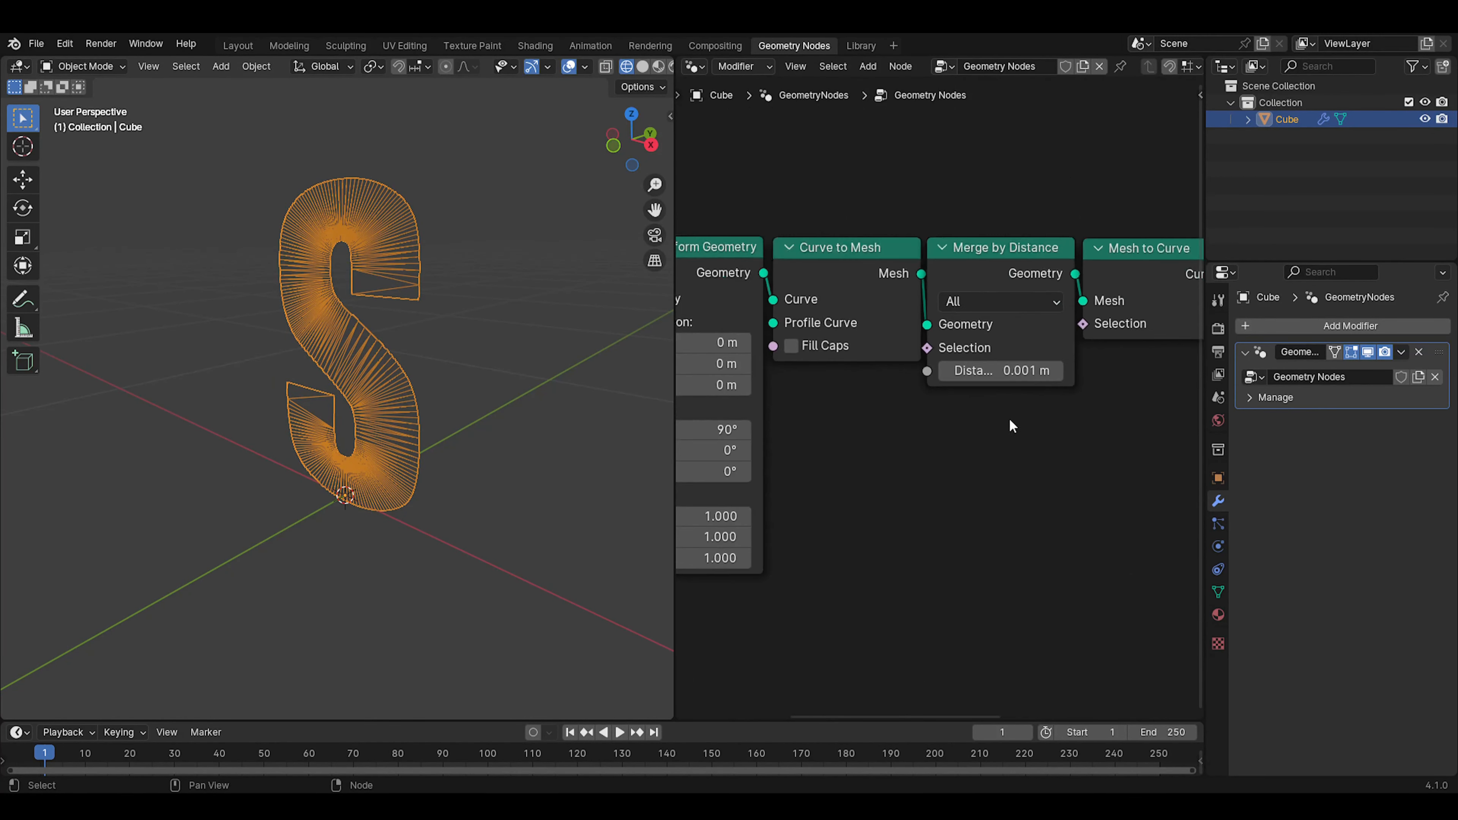
pyautogui.scroll(1, 918, 383)
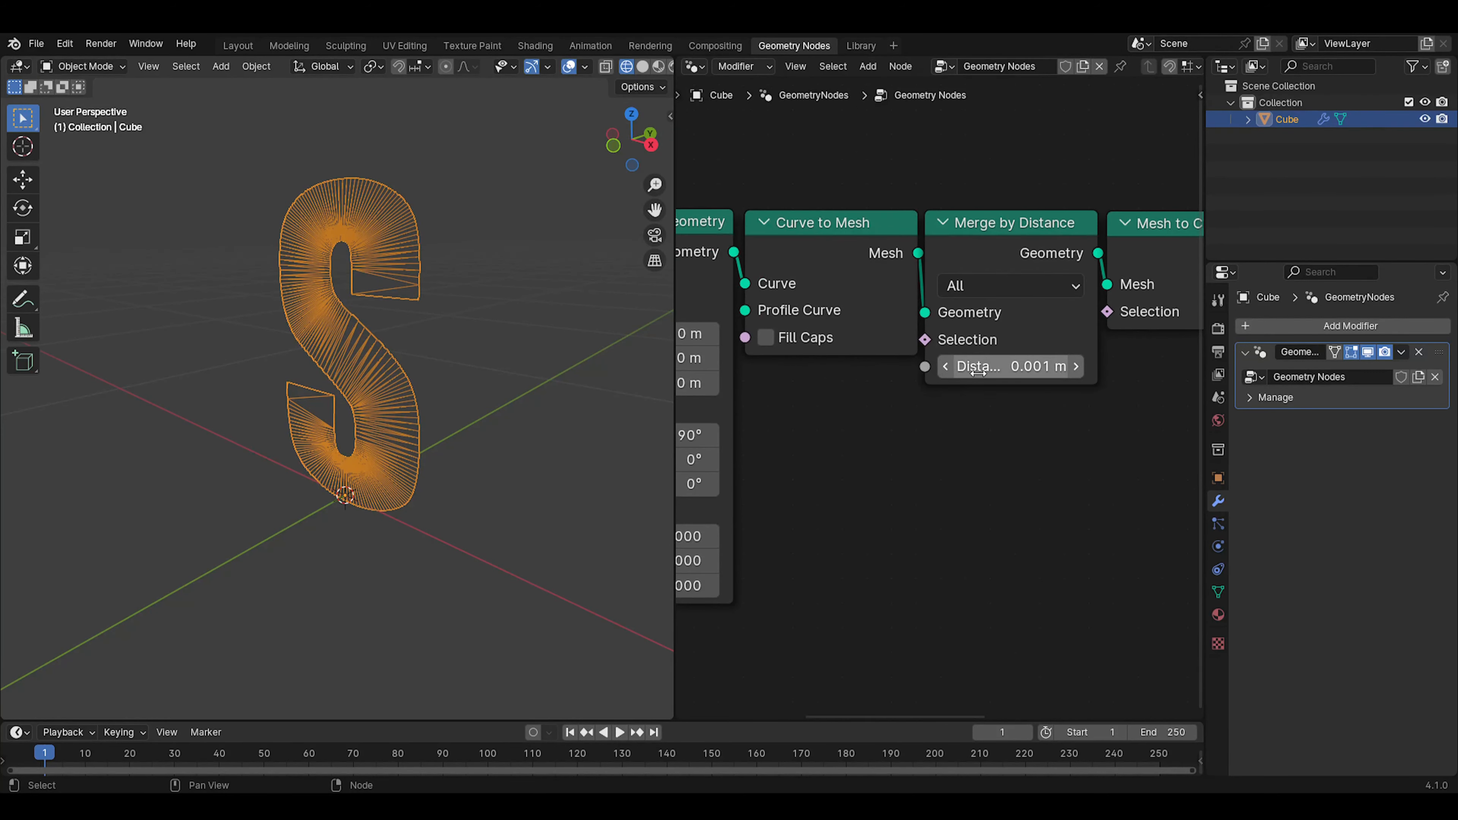
pyautogui.keyDown('shift'); pyautogui.moveTo(1016, 366); pyautogui.dragTo(1027, 366); pyautogui.keyUp('shift')
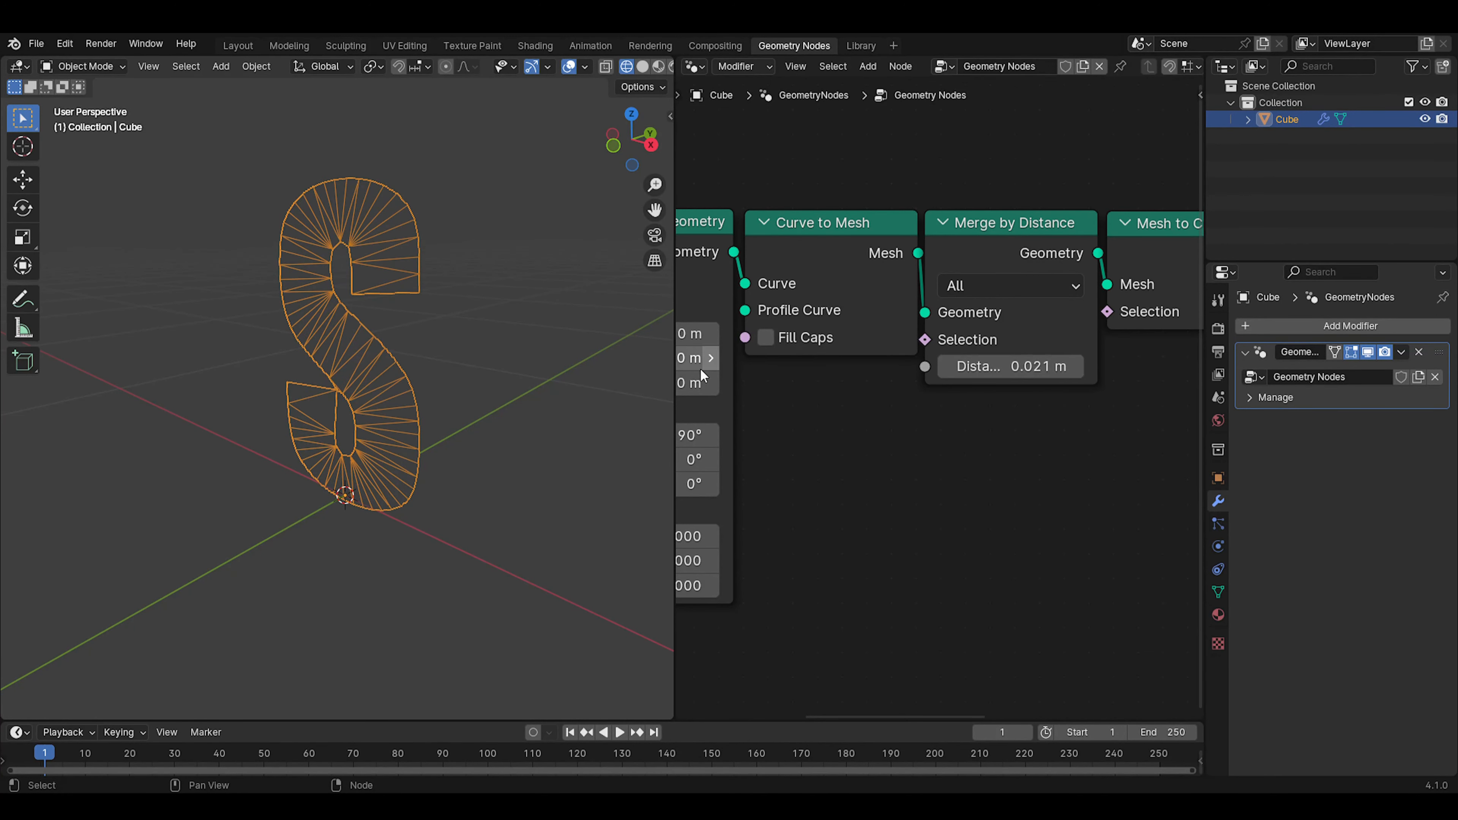
# Round the Merge by Distance node's distance to 0.02 m and lower it to 0.01 m
pyautogui.moveTo(660, 354); pyautogui.dragTo(548, 341, button='middle')
pyautogui.scroll(2, 548, 341)
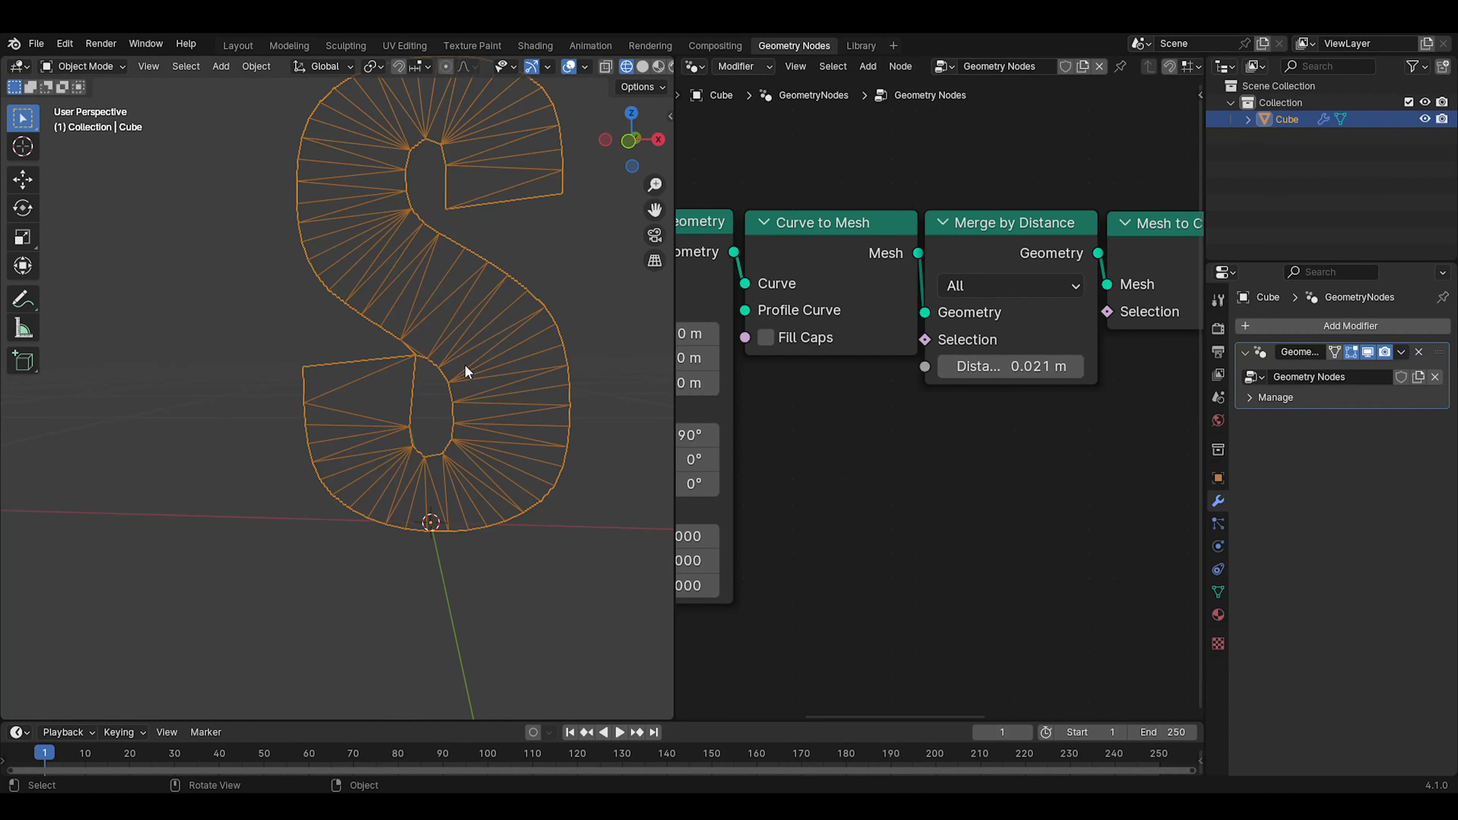
pyautogui.scroll(1, 466, 372)
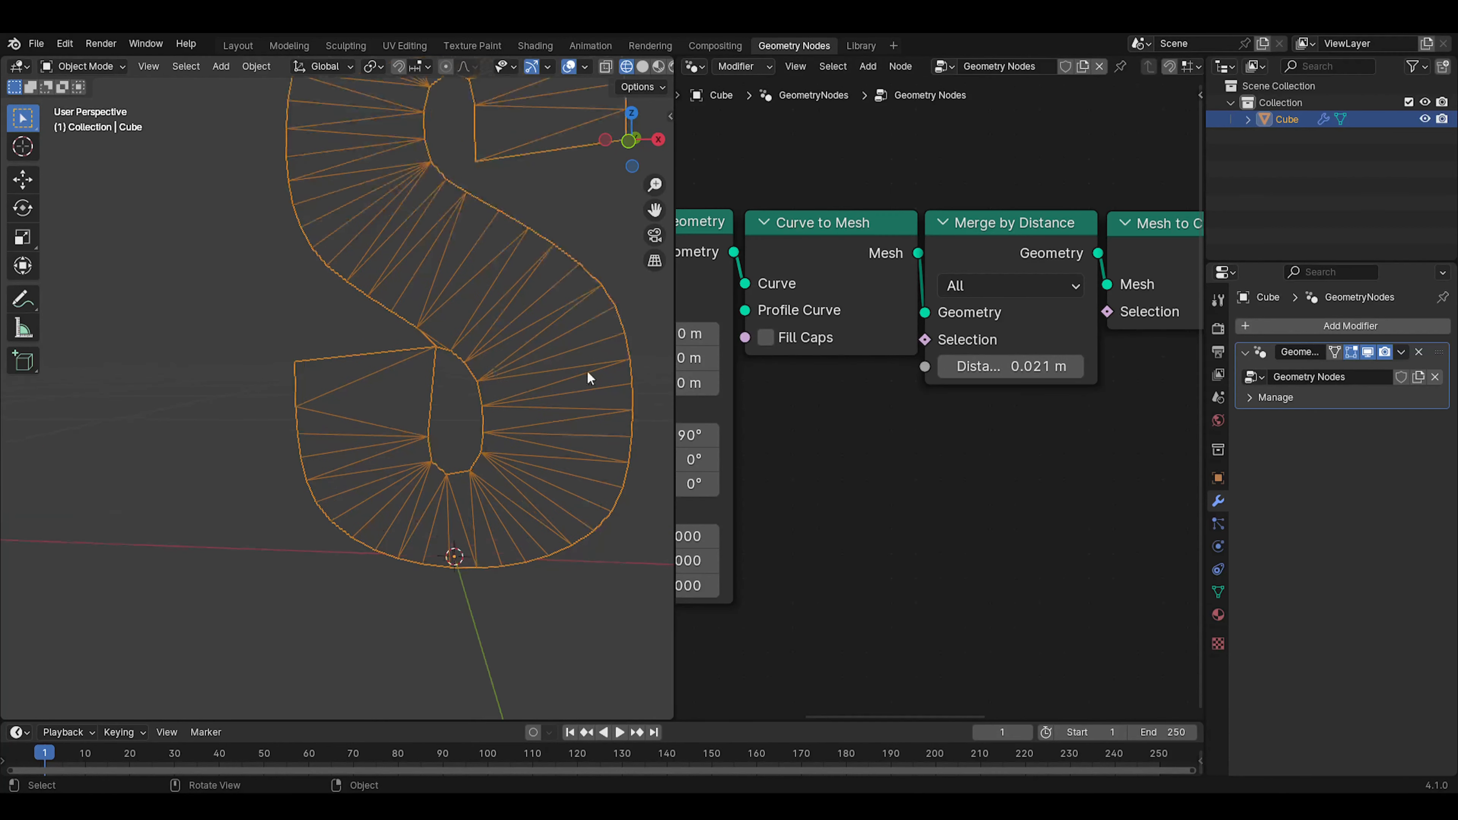
pyautogui.click(993, 366)
pyautogui.press('Left')
pyautogui.press('BackSpace')
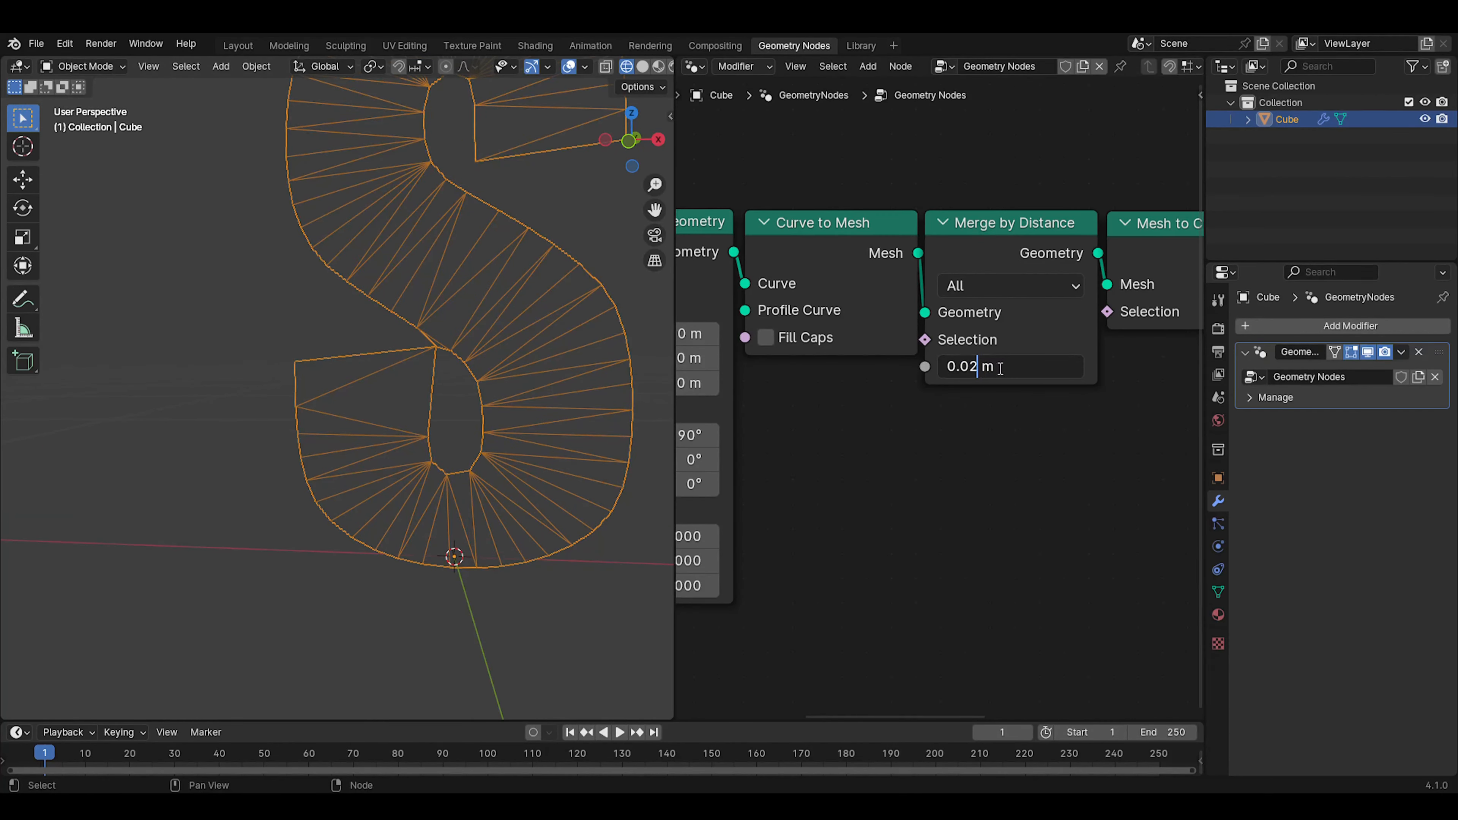
pyautogui.press('Return')
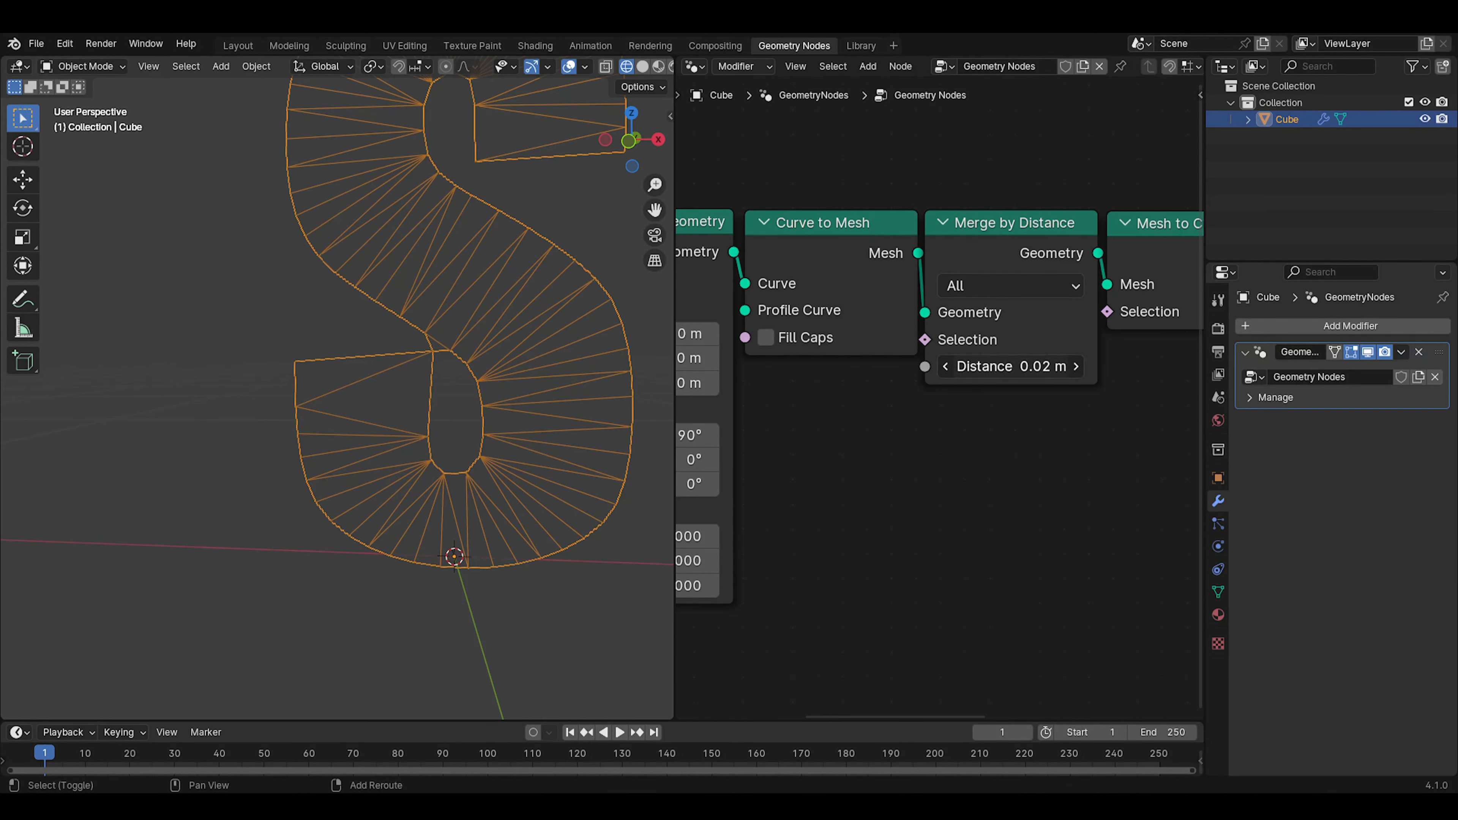
pyautogui.moveTo(1011, 366)
pyautogui.mouseDown()
pyautogui.moveTo(999, 367)
pyautogui.moveTo(1023, 366)
pyautogui.moveTo(1005, 366)
pyautogui.mouseUp()
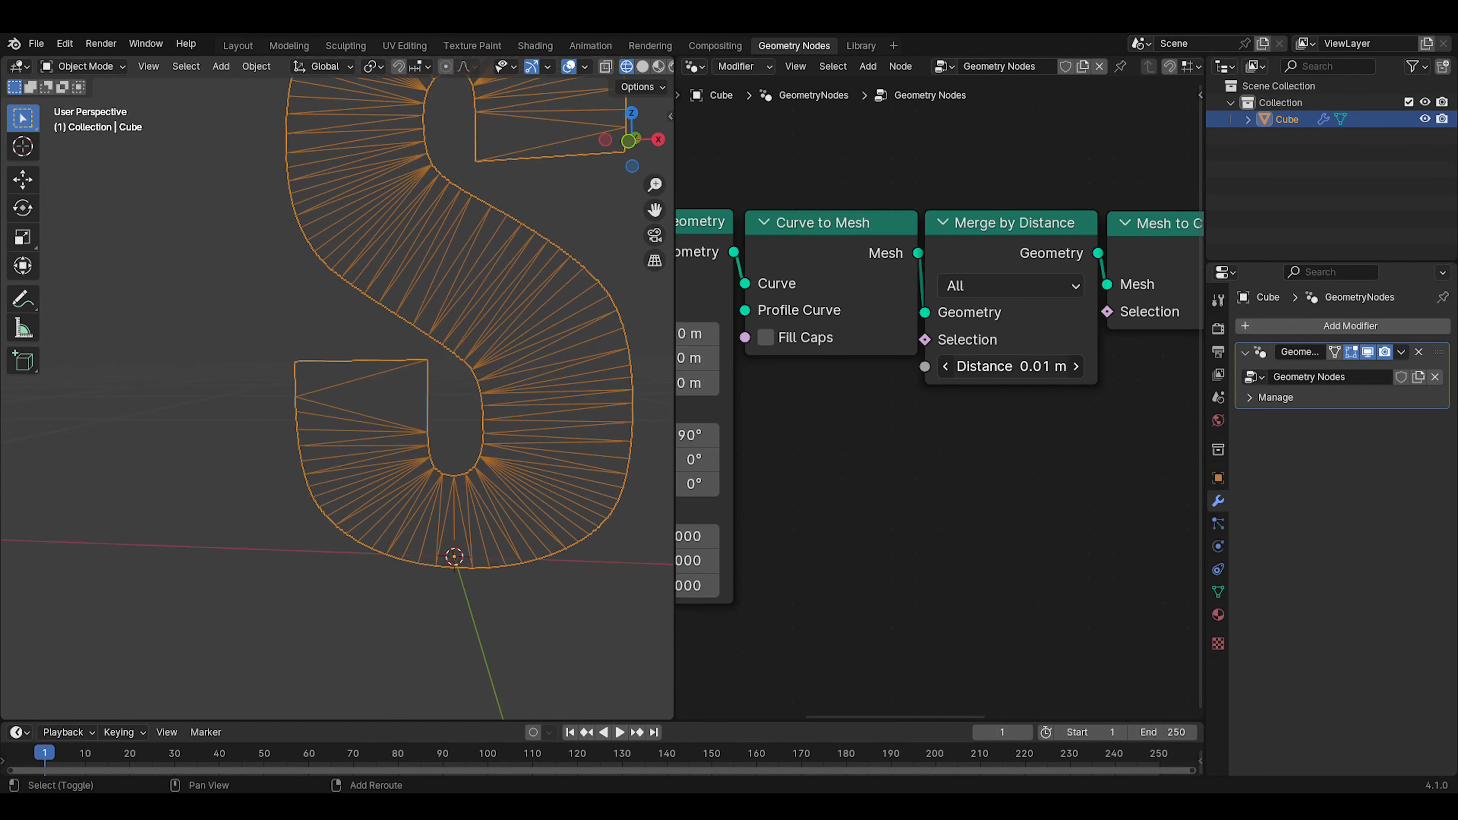
pyautogui.scroll(-3, 491, 359)
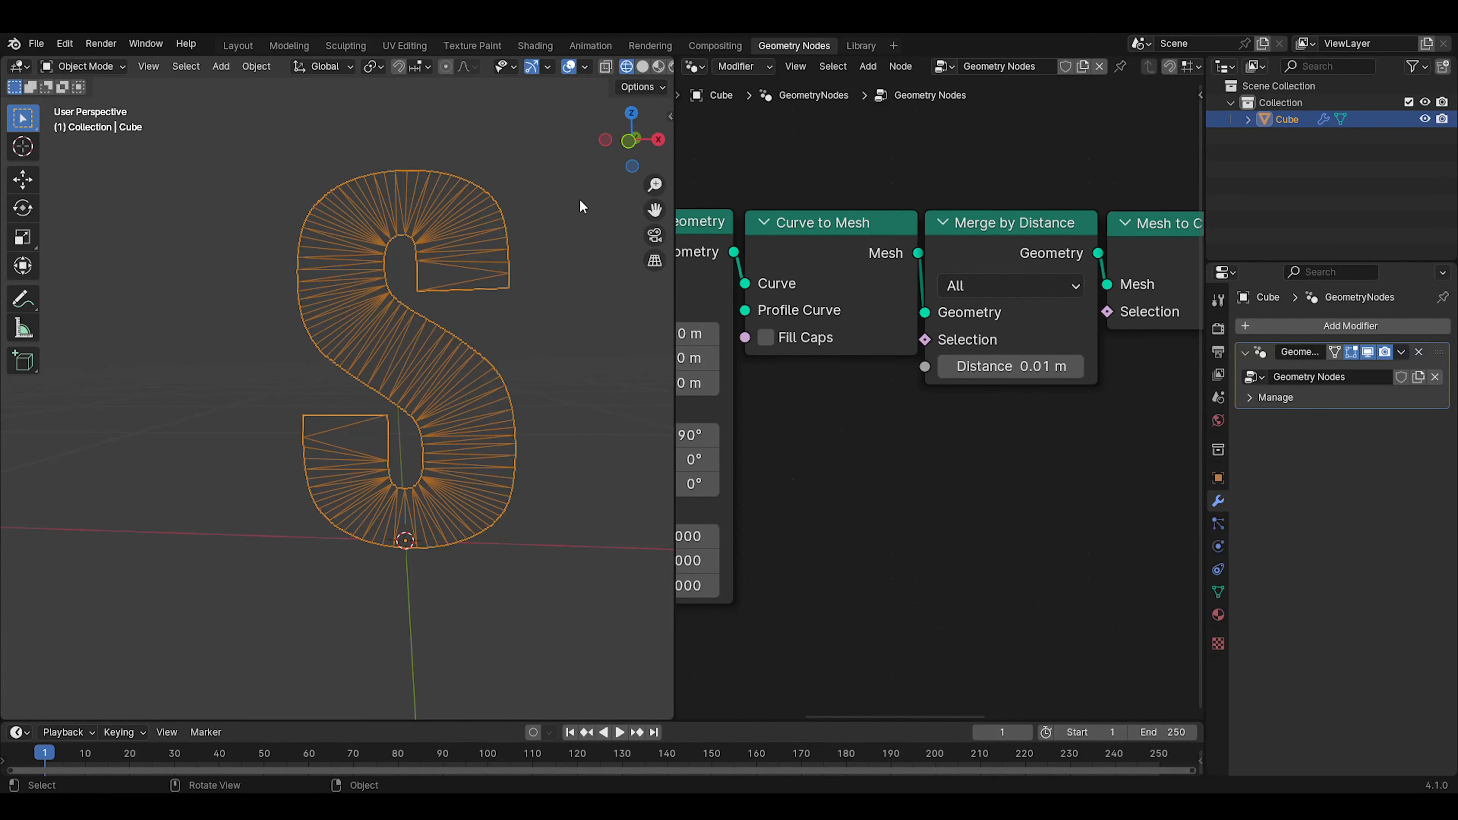
# Try a distance of 0.11 m in Merge by Distance and restore it to 0.01 m
pyautogui.scroll(-2, 1065, 459)
pyautogui.moveTo(1064, 460); pyautogui.dragTo(989, 462, button='middle')
pyautogui.scroll(2, 961, 414)
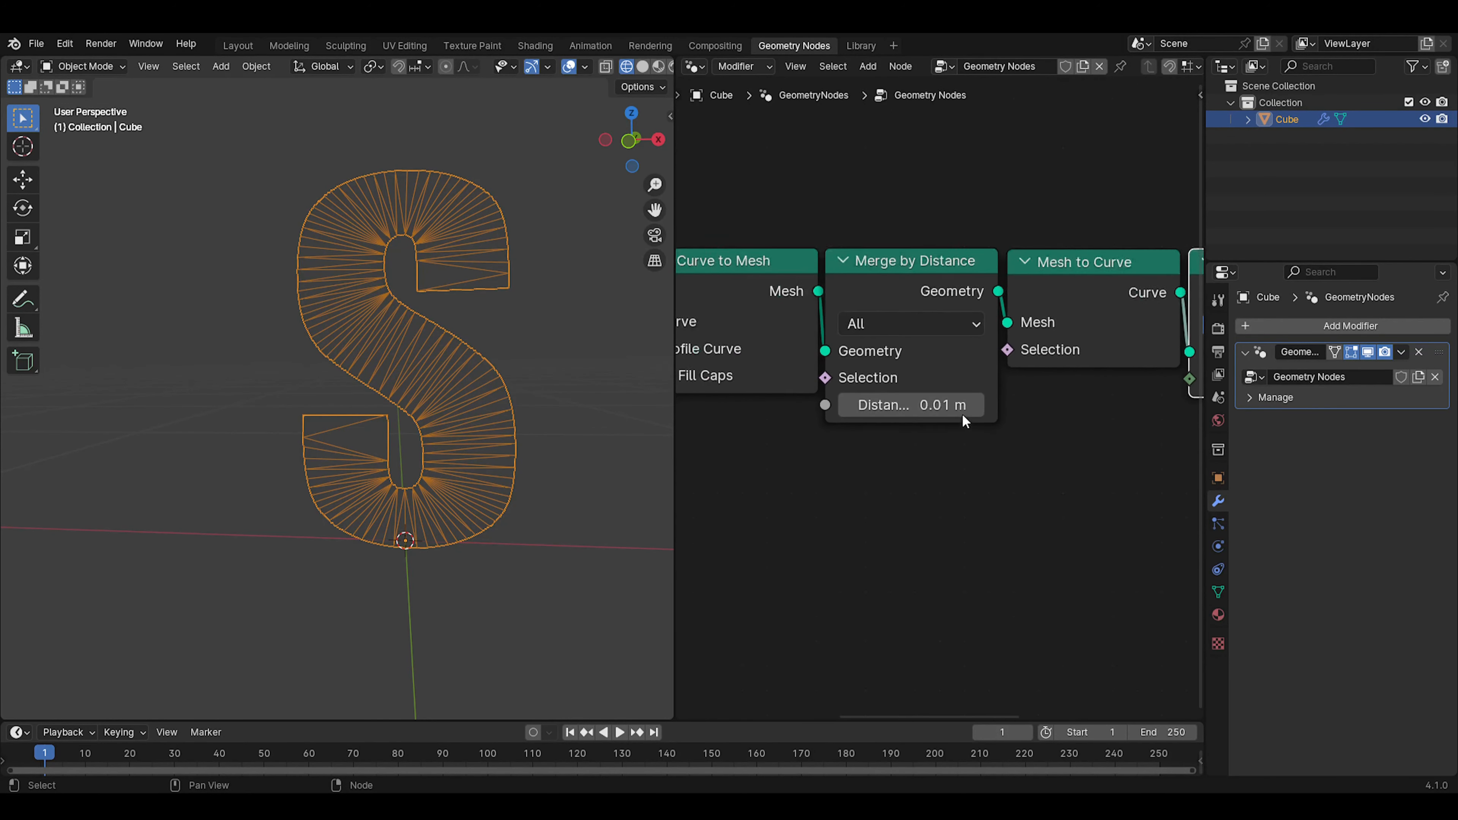
pyautogui.click(926, 411)
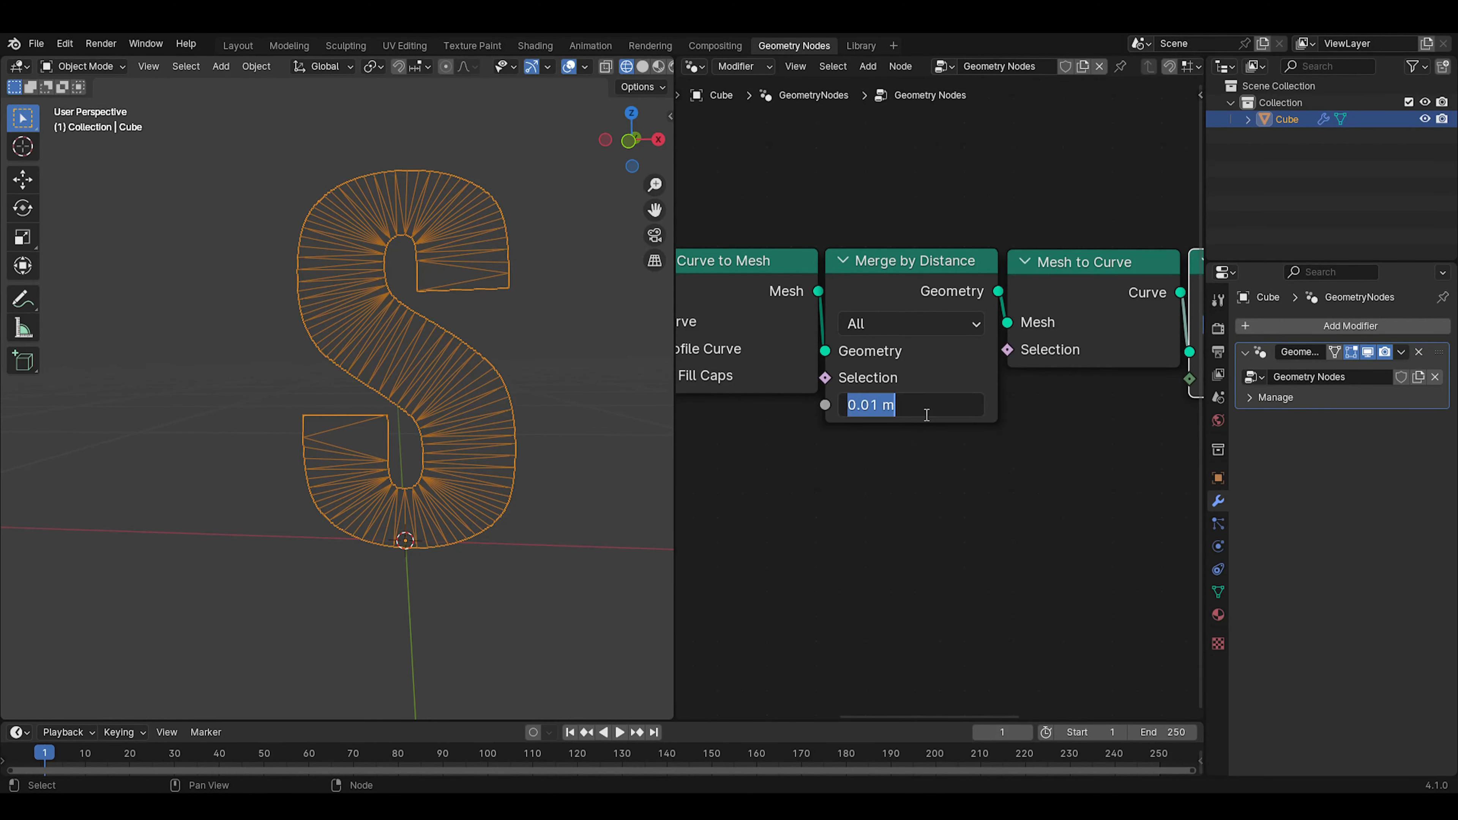
pyautogui.click(865, 404)
pyautogui.press('BackSpace')
pyautogui.write('1')
pyautogui.press('Return')
pyautogui.click(864, 404)
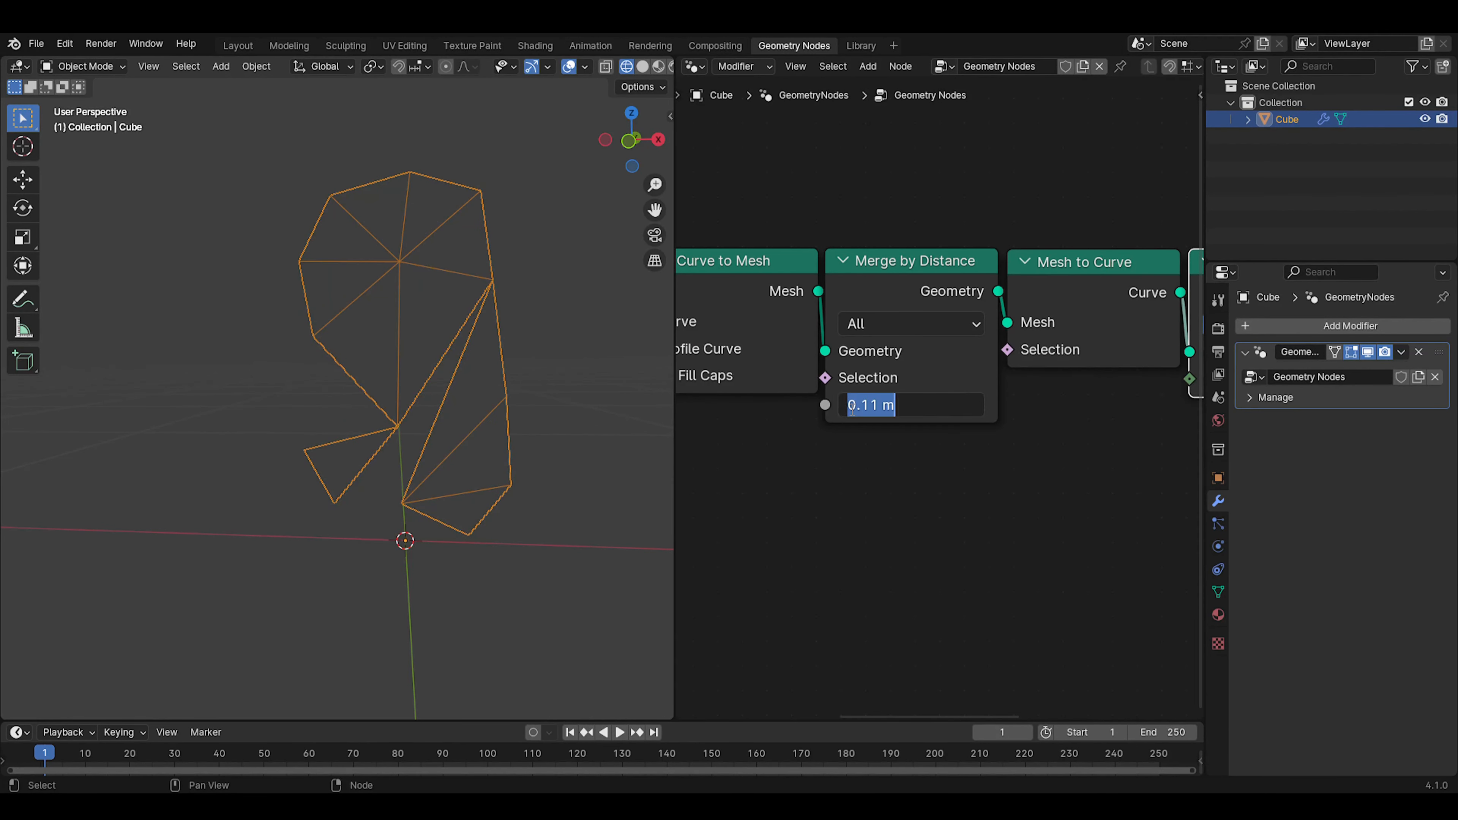
pyautogui.click(879, 405)
pyautogui.press('BackSpace')
pyautogui.press('BackSpace')
pyautogui.write('01')
pyautogui.press('Return')
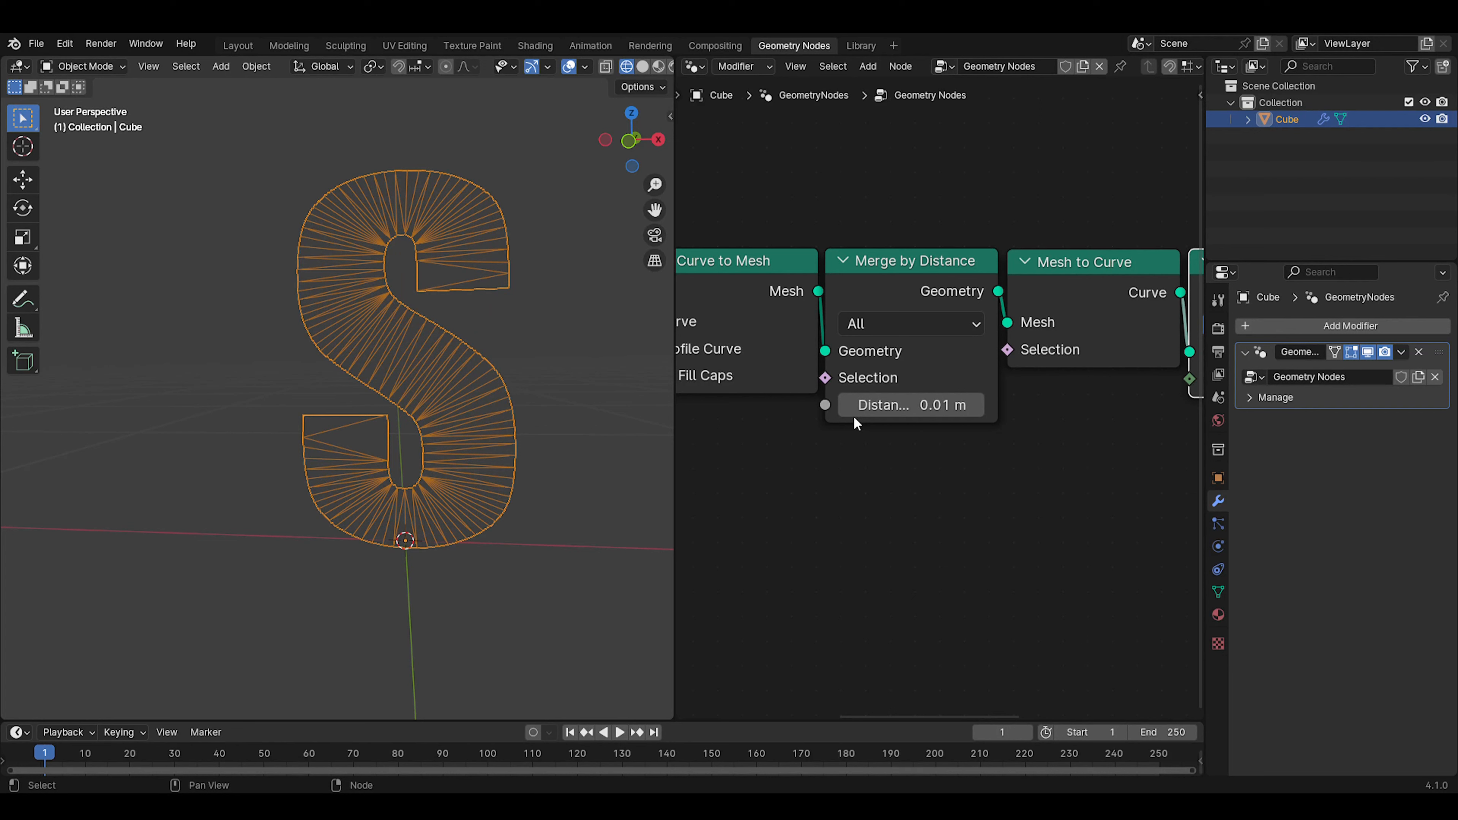
# Try a distance of 0 m in Merge by Distance to compare the triangulation, and return to 0.01 m
pyautogui.click(870, 406)
pyautogui.write('0')
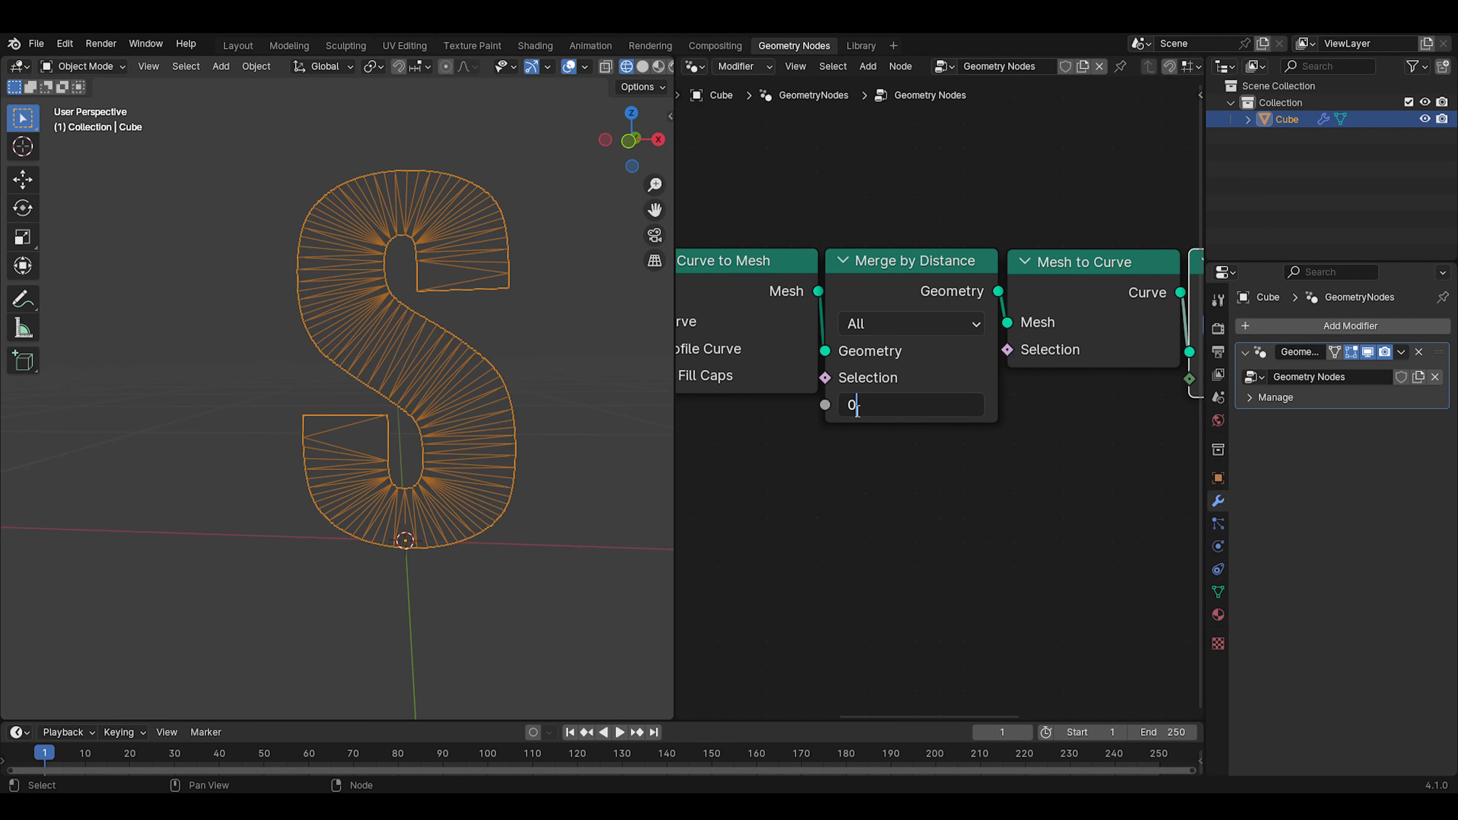
pyautogui.press('Return')
pyautogui.click(855, 406)
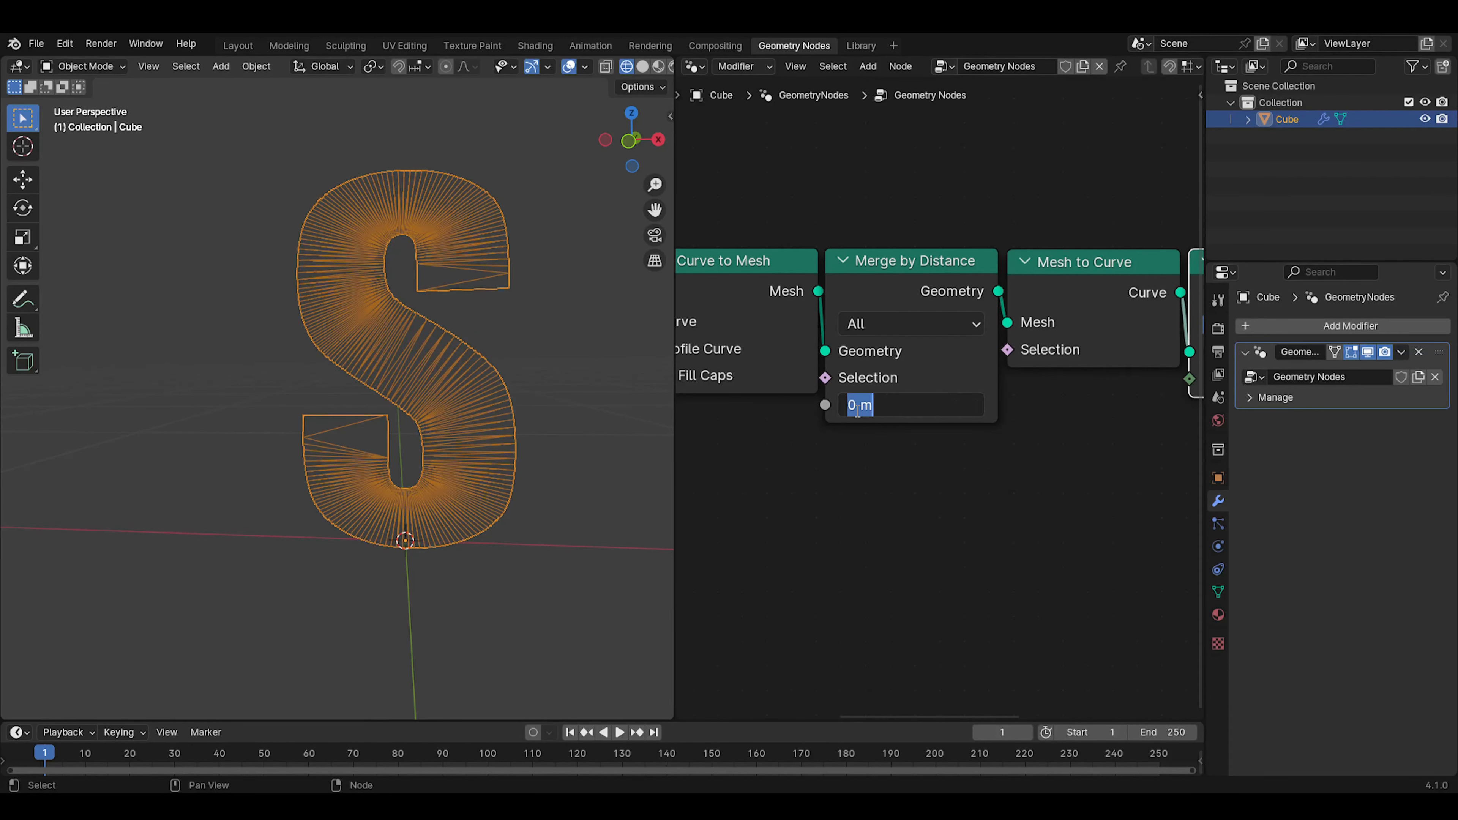
pyautogui.write('0.01')
pyautogui.press('Return')
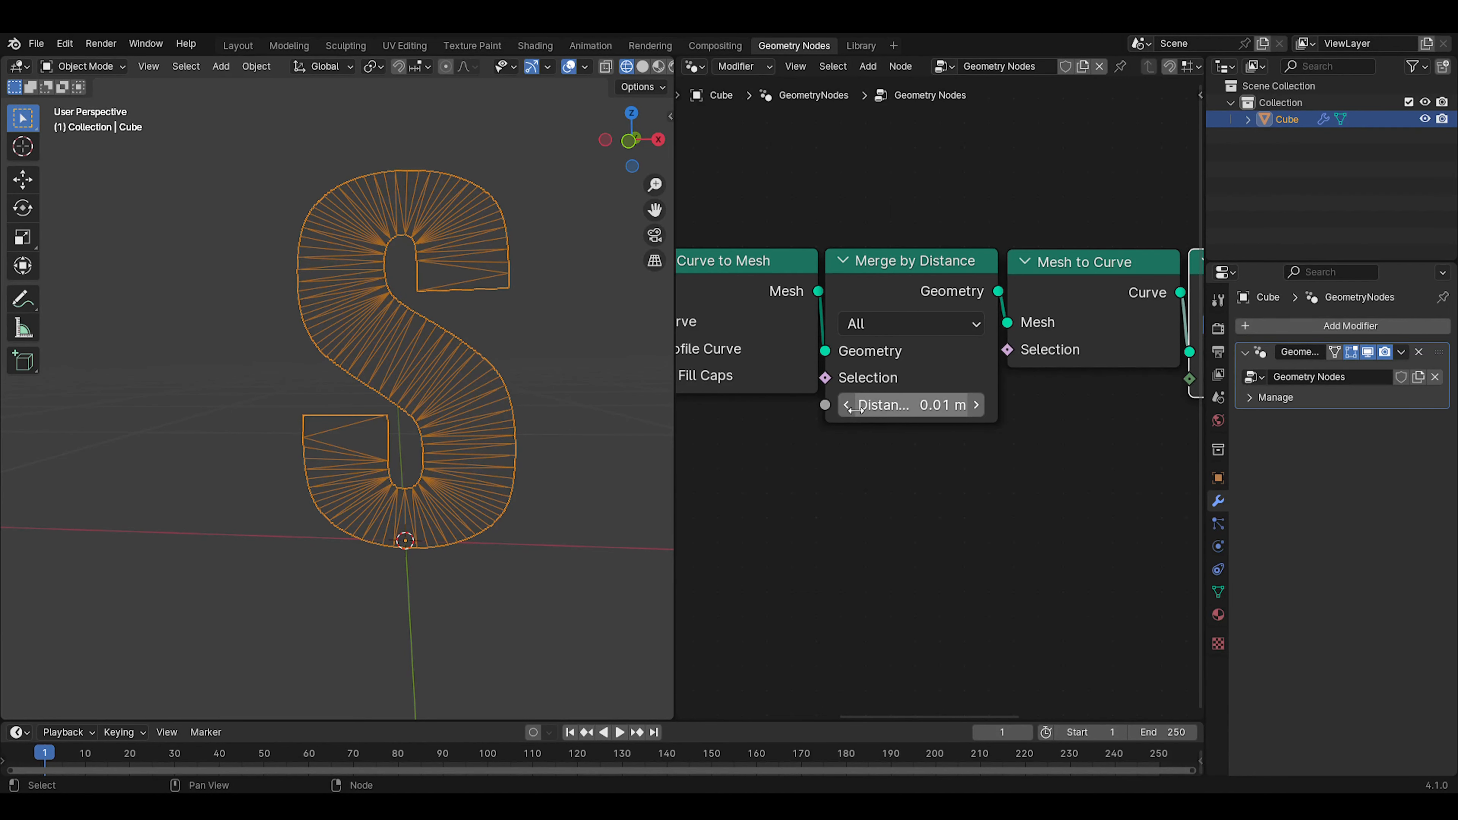
# Move the Group Output node farther away from Fill Curve to make room for more nodes
pyautogui.scroll(-3, 952, 430)
pyautogui.moveTo(984, 408); pyautogui.dragTo(700, 406, button='middle')
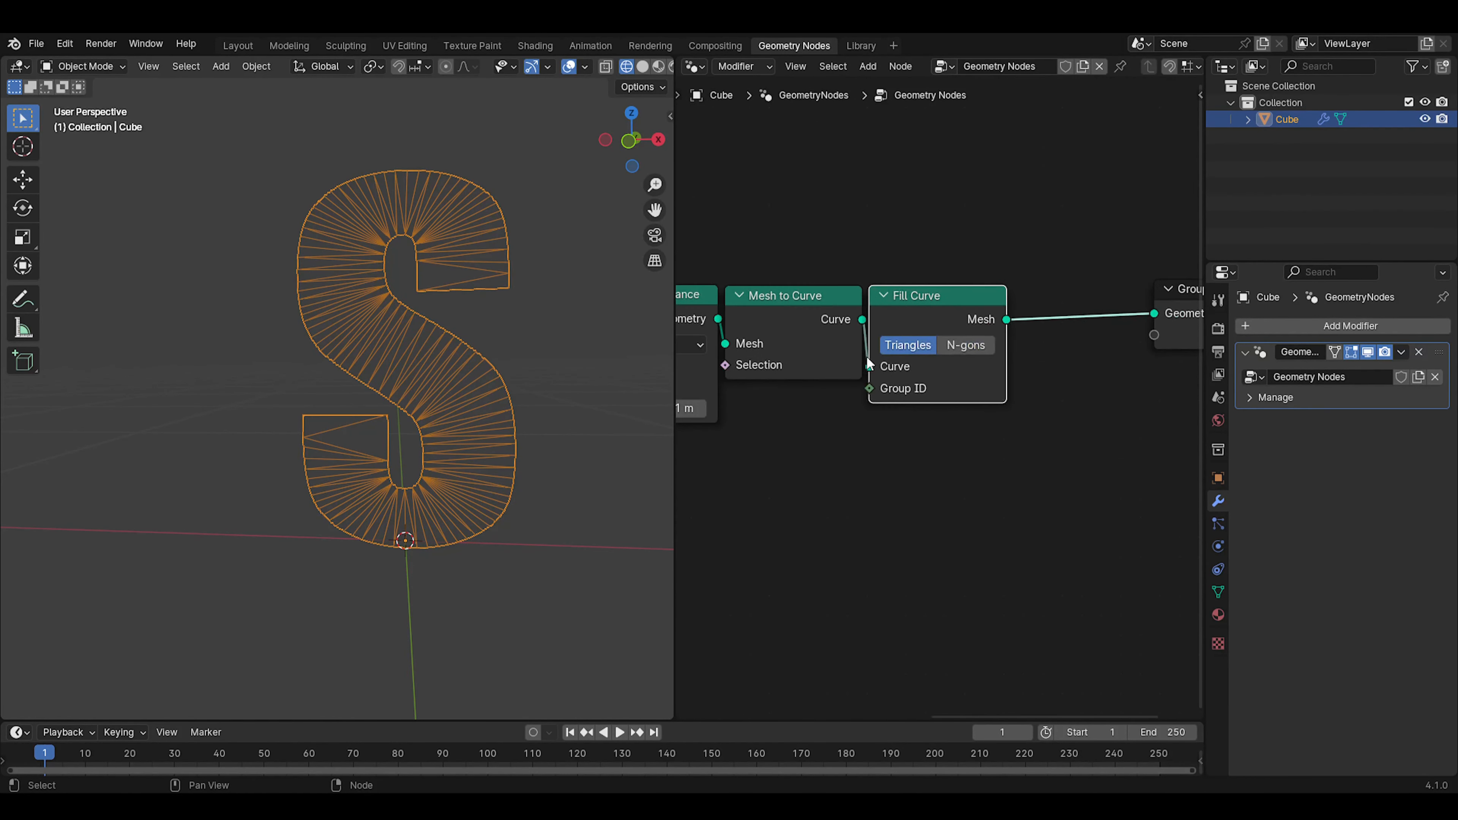
pyautogui.scroll(-3, 941, 404)
pyautogui.moveTo(992, 396); pyautogui.dragTo(766, 425, button='middle')
pyautogui.scroll(-4, 769, 424)
pyautogui.moveTo(934, 374); pyautogui.dragTo(1263, 380)
pyautogui.scroll(3, 918, 385)
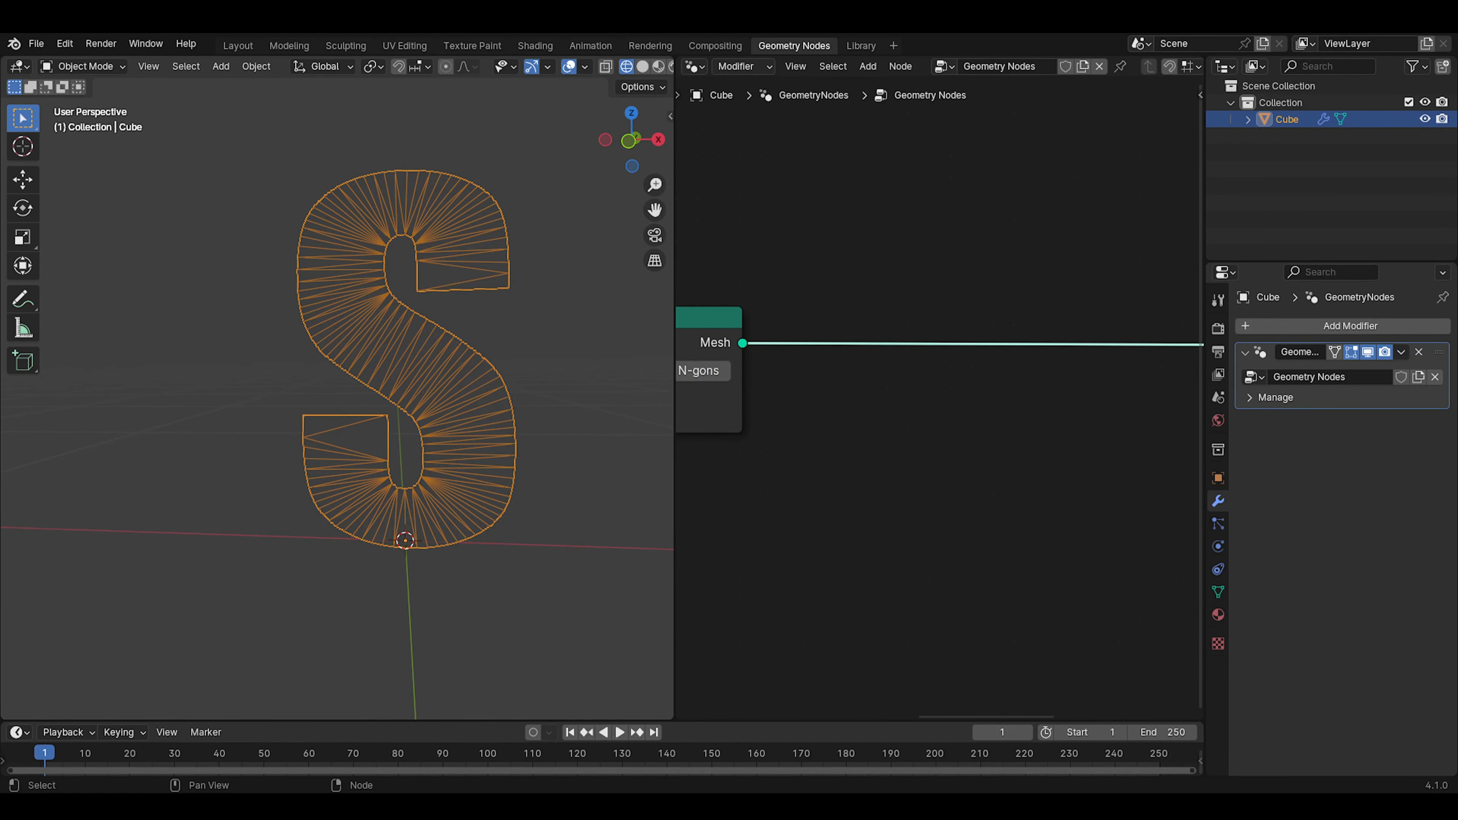
# Add an Extrude Mesh node on the link between Fill Curve and the Group Output
pyautogui.hotkey('shift', 'a')
pyautogui.click(914, 339)
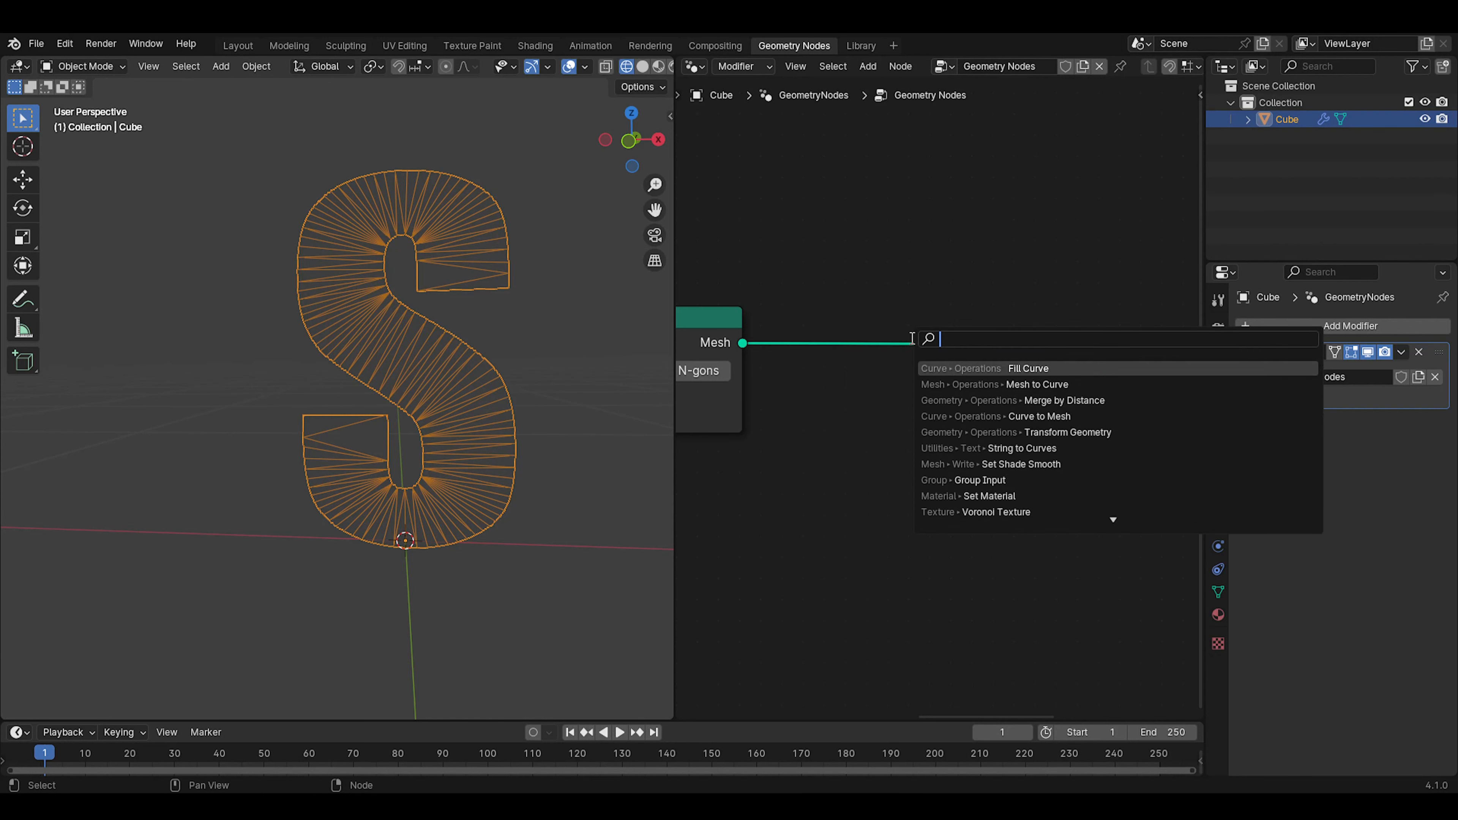
pyautogui.write('extr')
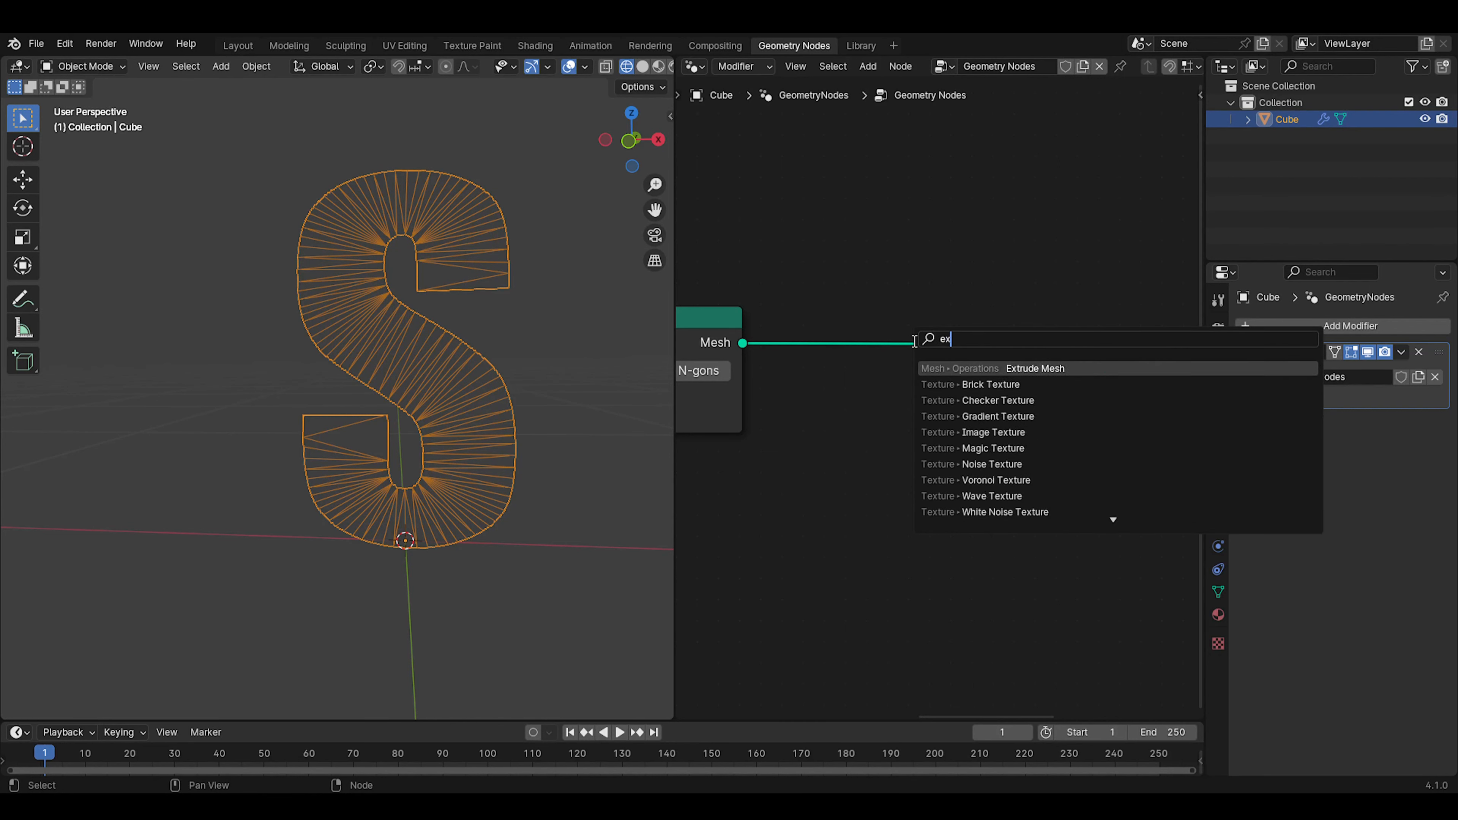
pyautogui.press('Return')
pyautogui.click(944, 312)
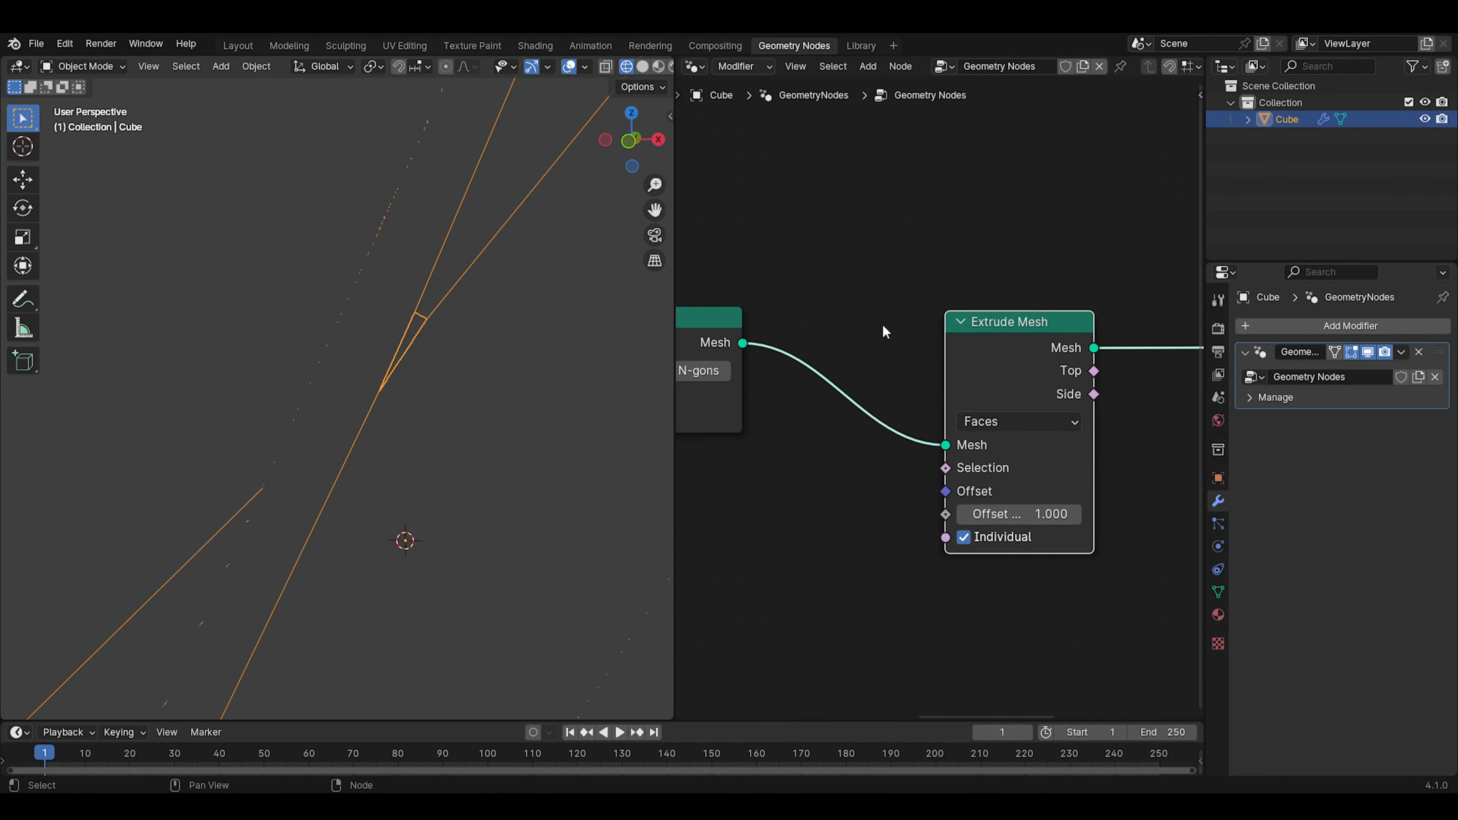
# Switch the viewport from wireframe to solid shading and view the extruded letter from an angle
pyautogui.moveTo(553, 320)
pyautogui.mouseDown(button='middle')
pyautogui.moveTo(488, 351)
pyautogui.moveTo(448, 352)
pyautogui.moveTo(459, 341)
pyautogui.mouseUp(button='middle')
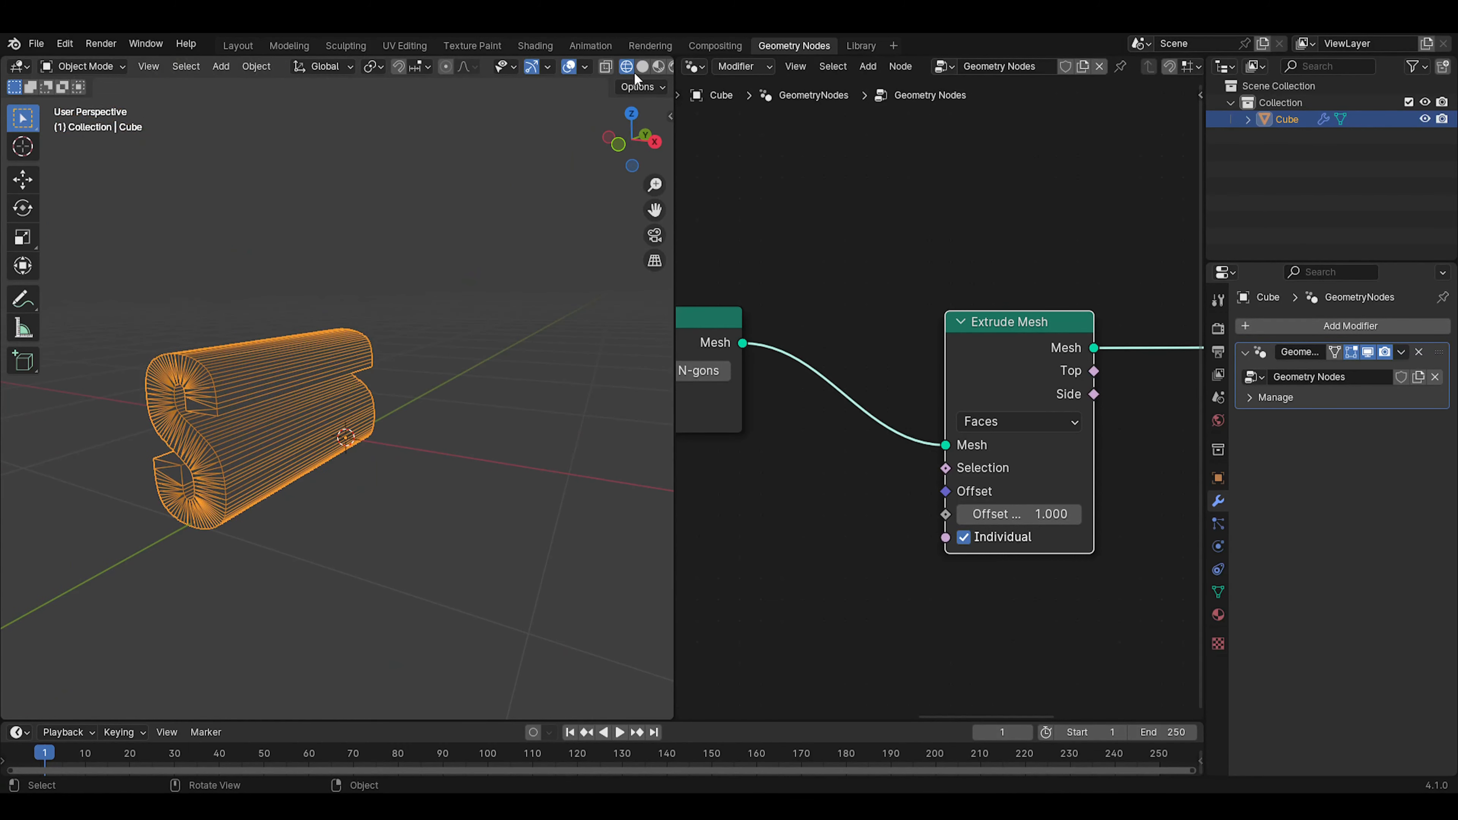
pyautogui.click(642, 66)
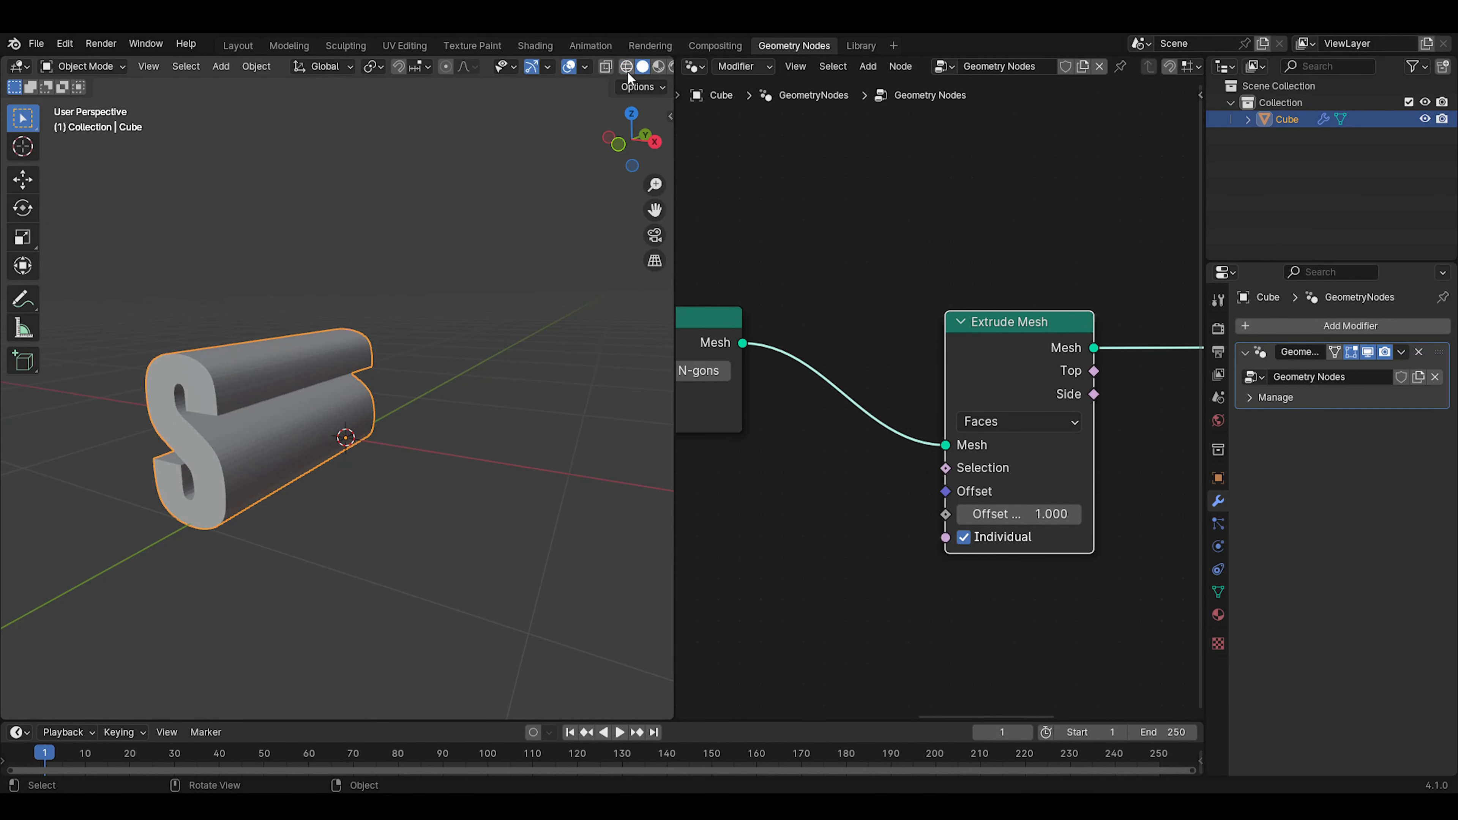
pyautogui.moveTo(441, 445)
pyautogui.mouseDown(button='middle')
pyautogui.moveTo(494, 374)
pyautogui.moveTo(436, 388)
pyautogui.moveTo(448, 392)
pyautogui.mouseUp(button='middle')
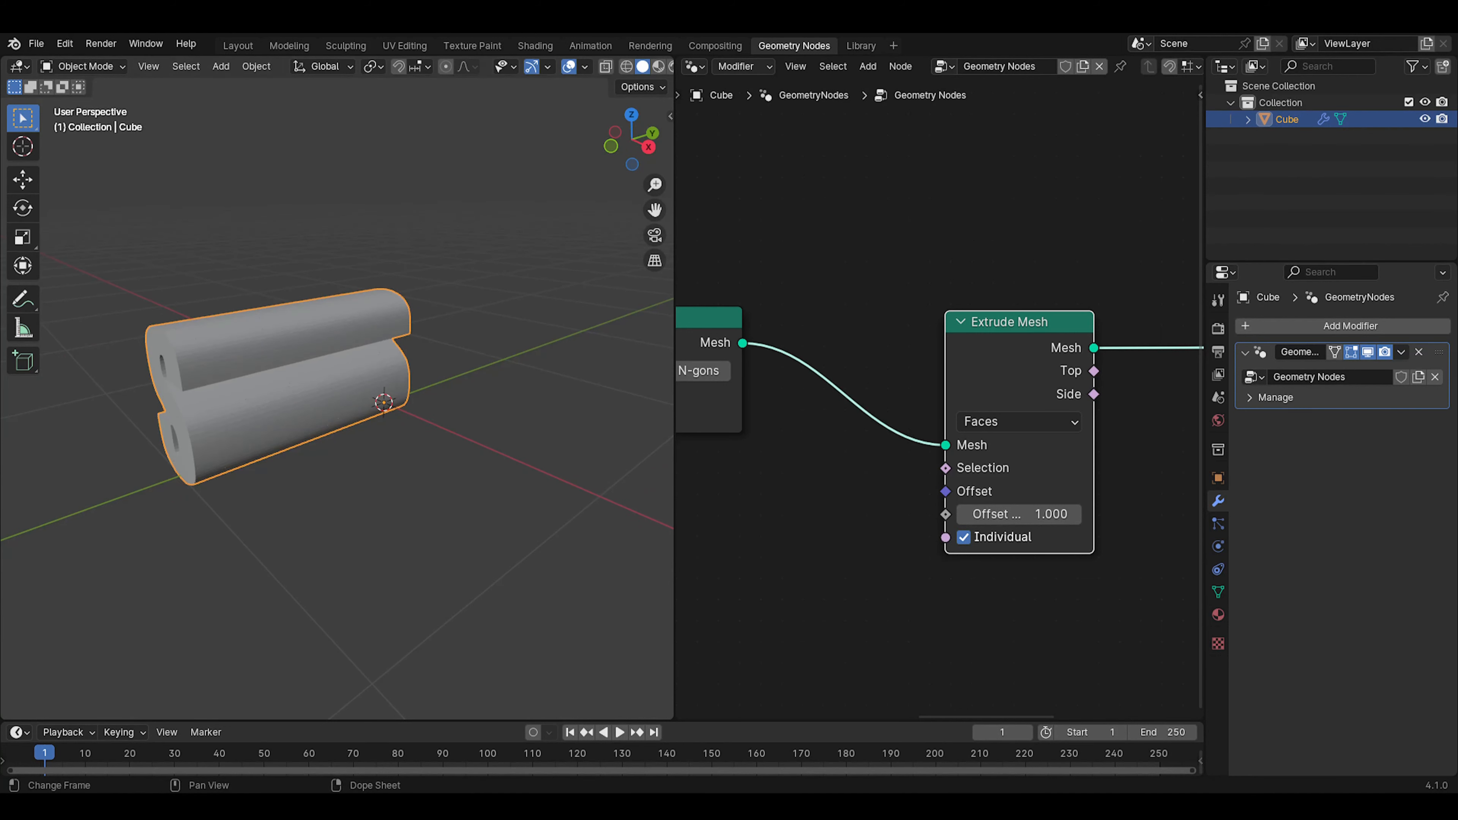
pyautogui.click(1131, 262)
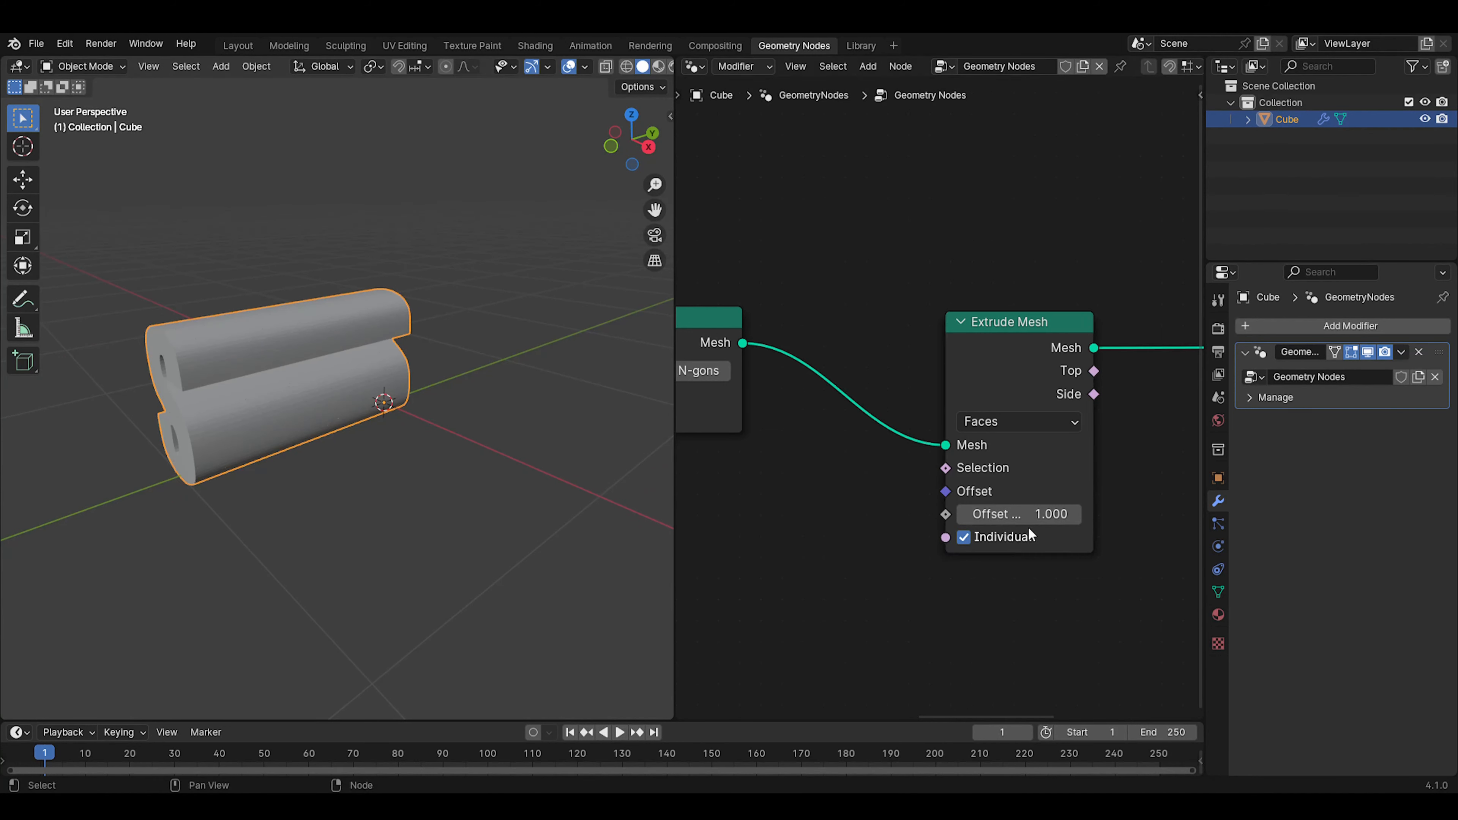
# Lower the Extrude Mesh offset scale to 0.2 and refine it to 0.17
pyautogui.click(1023, 516)
pyautogui.write('0.2')
pyautogui.press('Return')
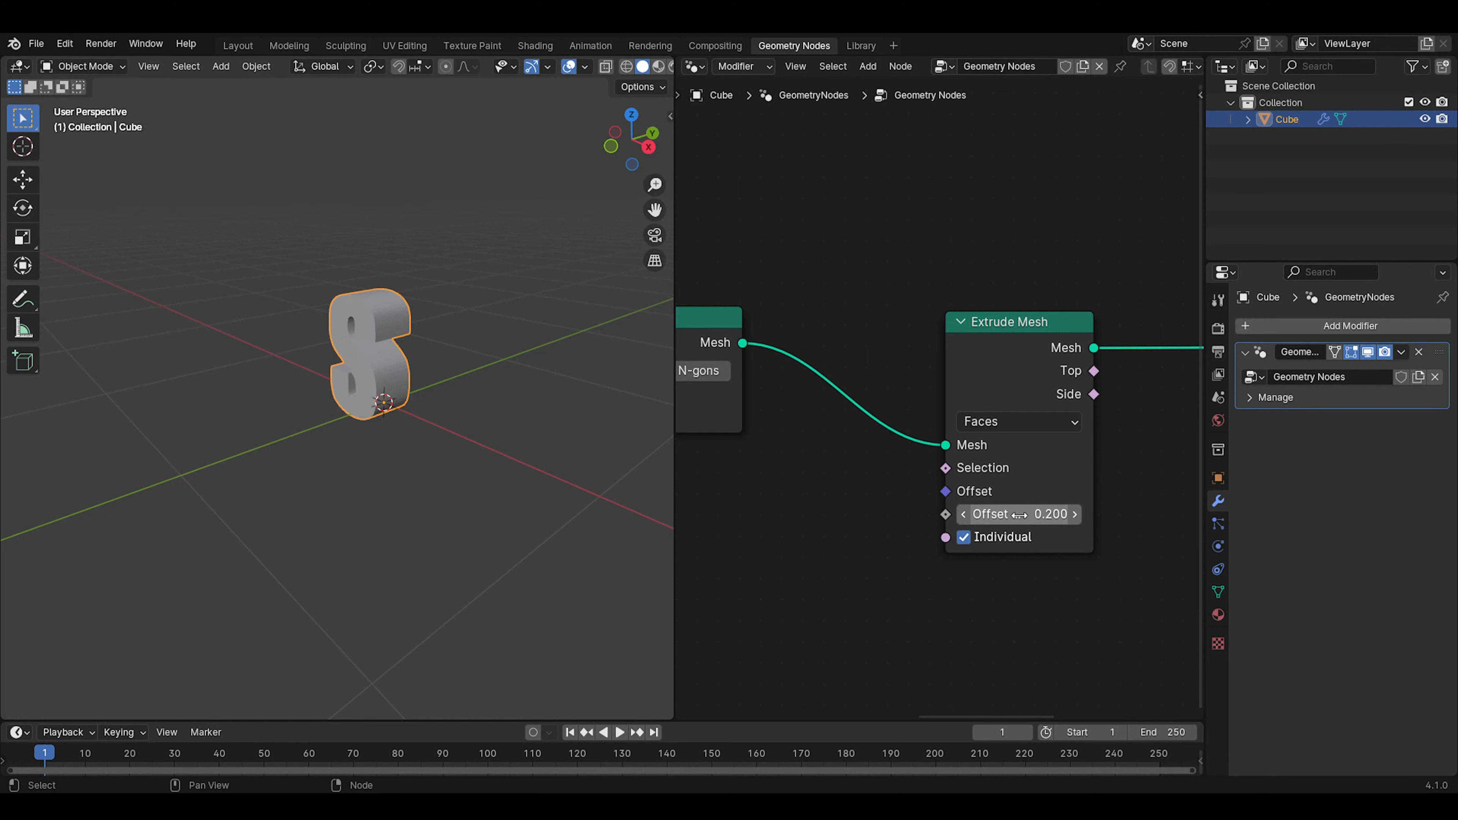
pyautogui.moveTo(255, 398); pyautogui.dragTo(436, 393, button='middle')
pyautogui.scroll(3, 436, 393)
pyautogui.click(1046, 520)
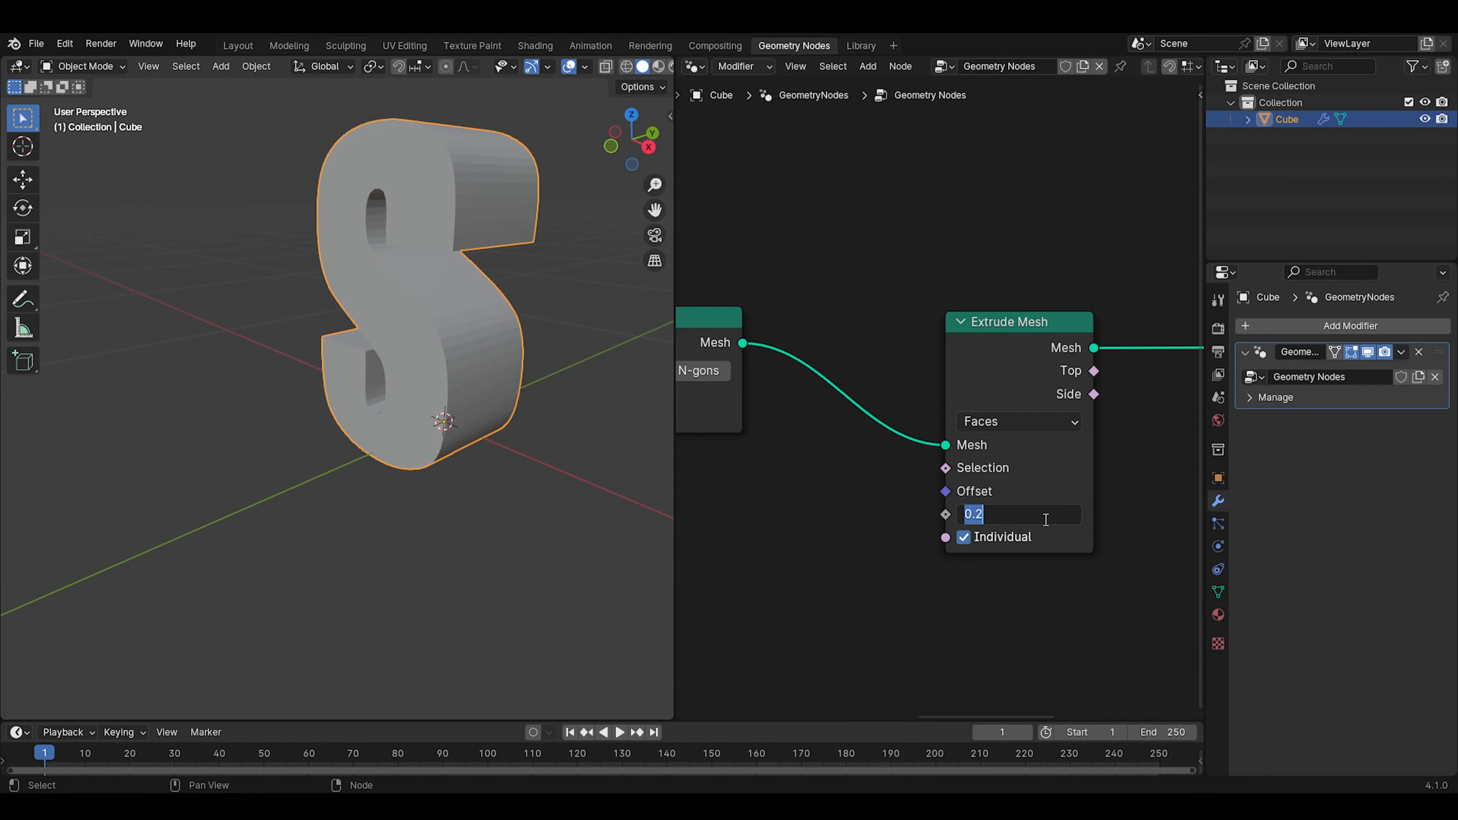
pyautogui.write('0.17')
pyautogui.press('Return')
# Move the Extrude Mesh node below and closer to Fill Curve, and disable its Individual option
pyautogui.moveTo(603, 436); pyautogui.dragTo(672, 412, button='middle')
pyautogui.moveTo(1030, 354); pyautogui.dragTo(934, 431)
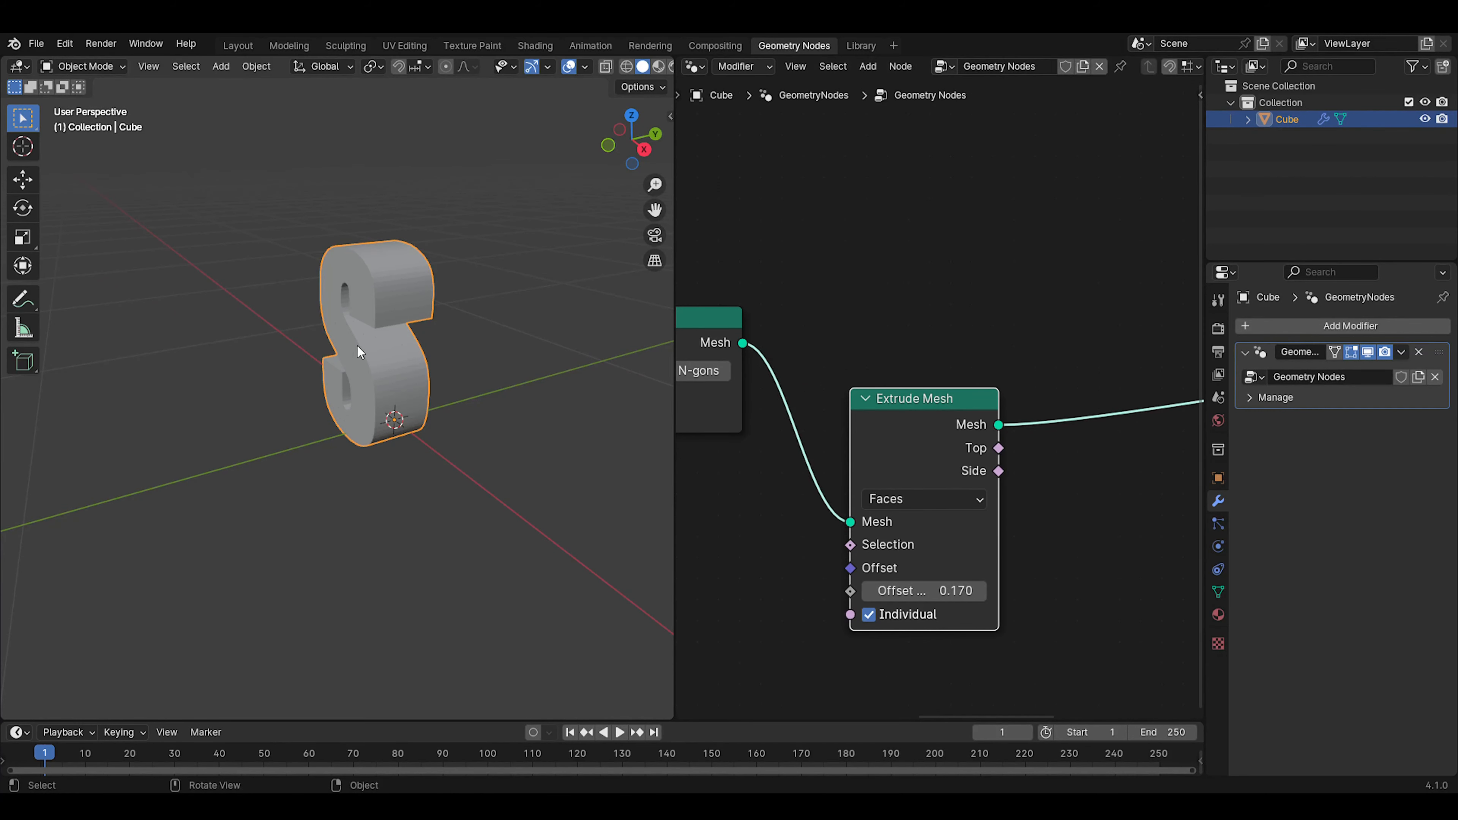
pyautogui.moveTo(358, 346); pyautogui.dragTo(393, 375, button='middle')
pyautogui.scroll(2, 290, 348)
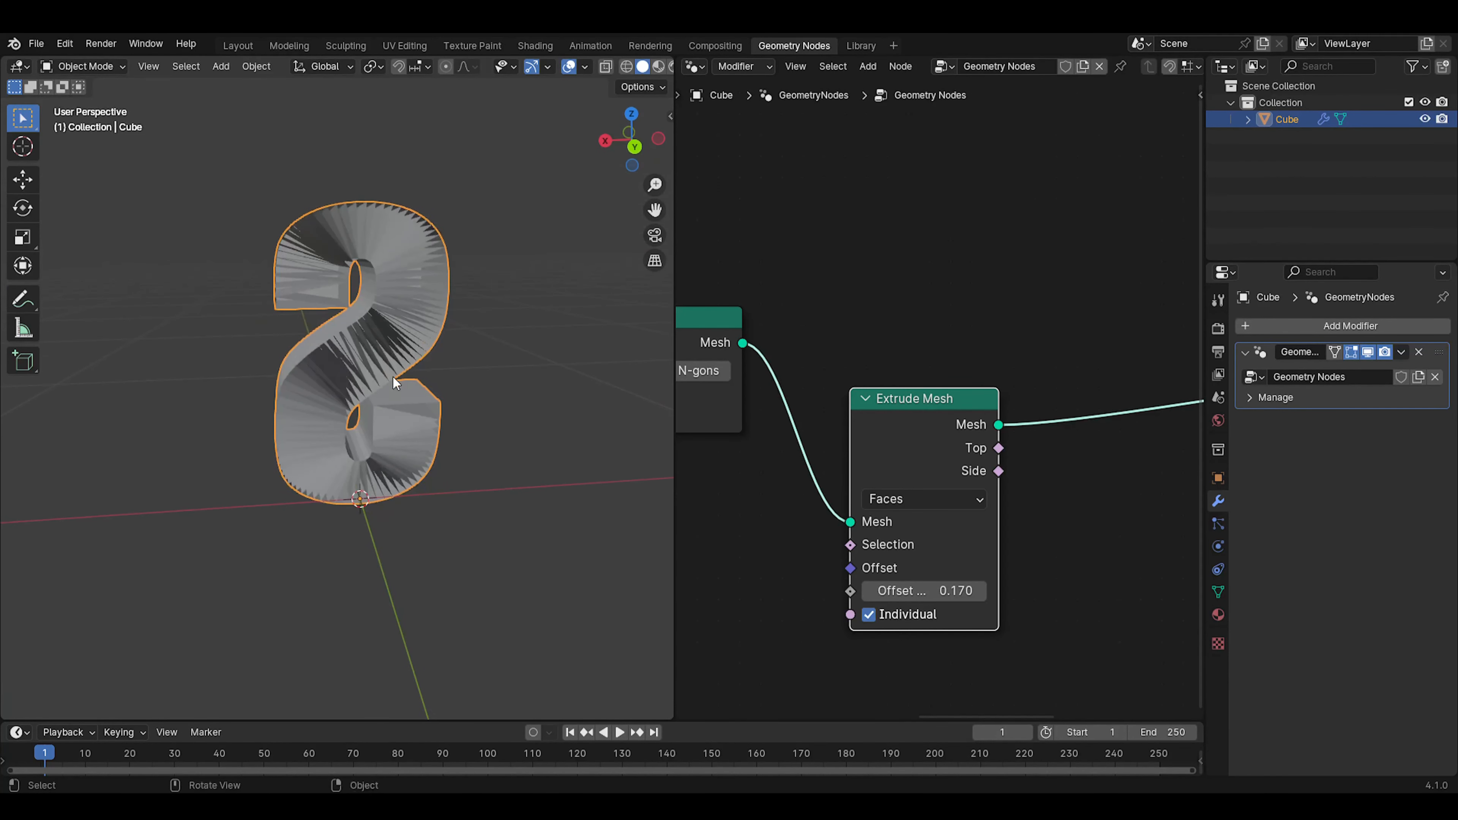
pyautogui.click(872, 613)
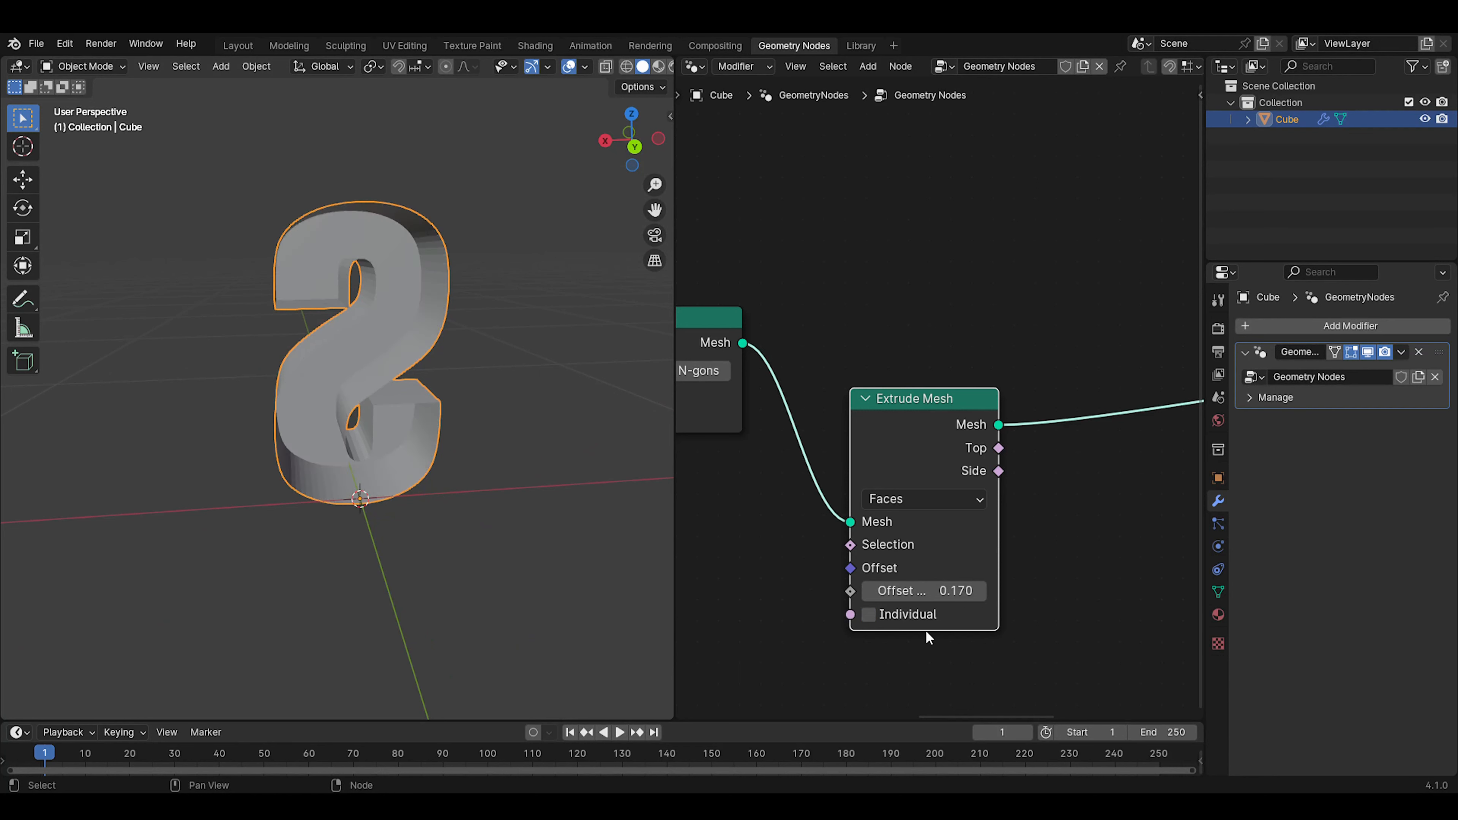
pyautogui.moveTo(386, 323); pyautogui.dragTo(239, 429, button='middle')
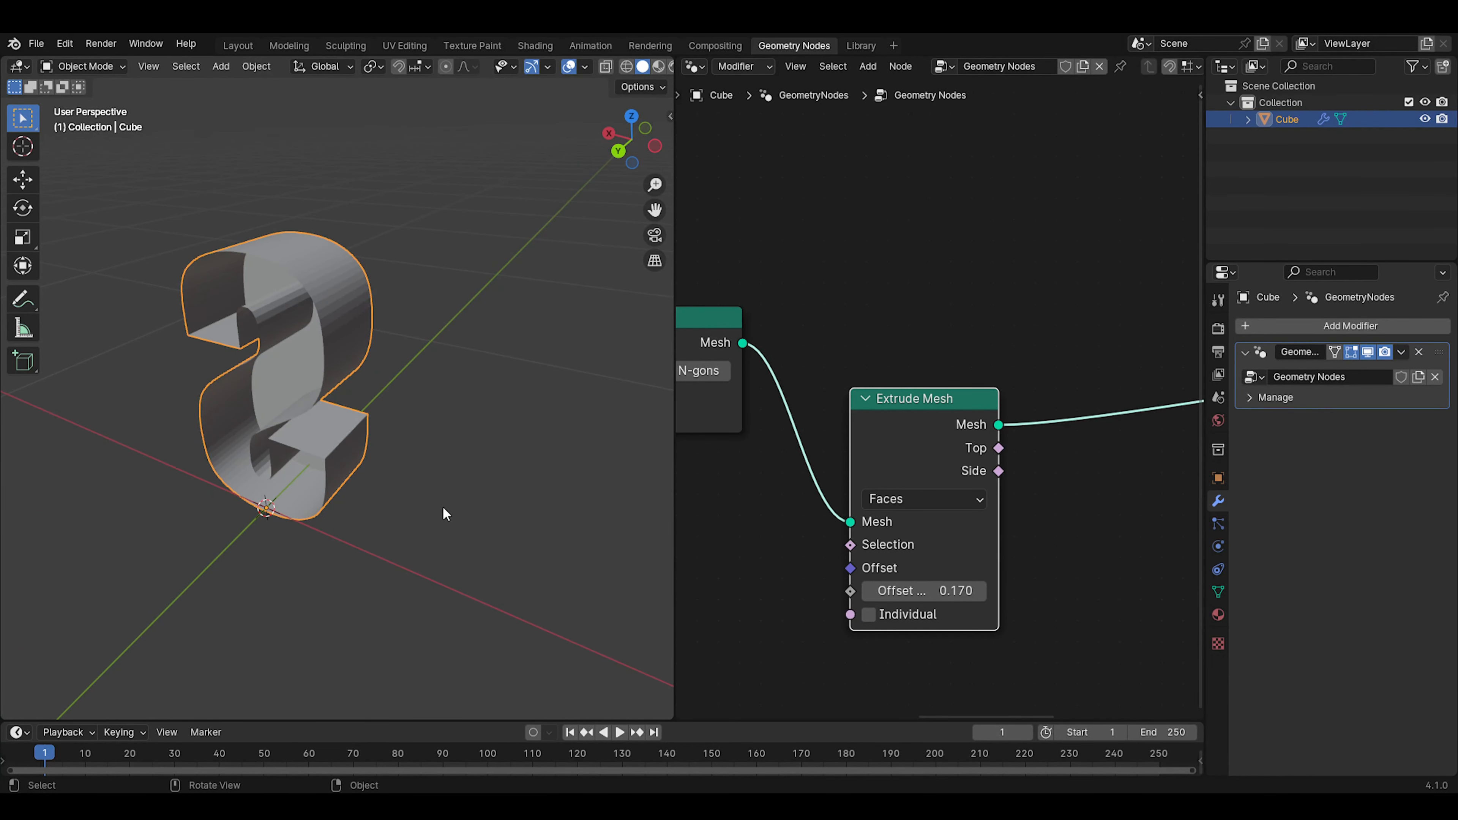
pyautogui.moveTo(478, 498); pyautogui.dragTo(569, 425, button='middle')
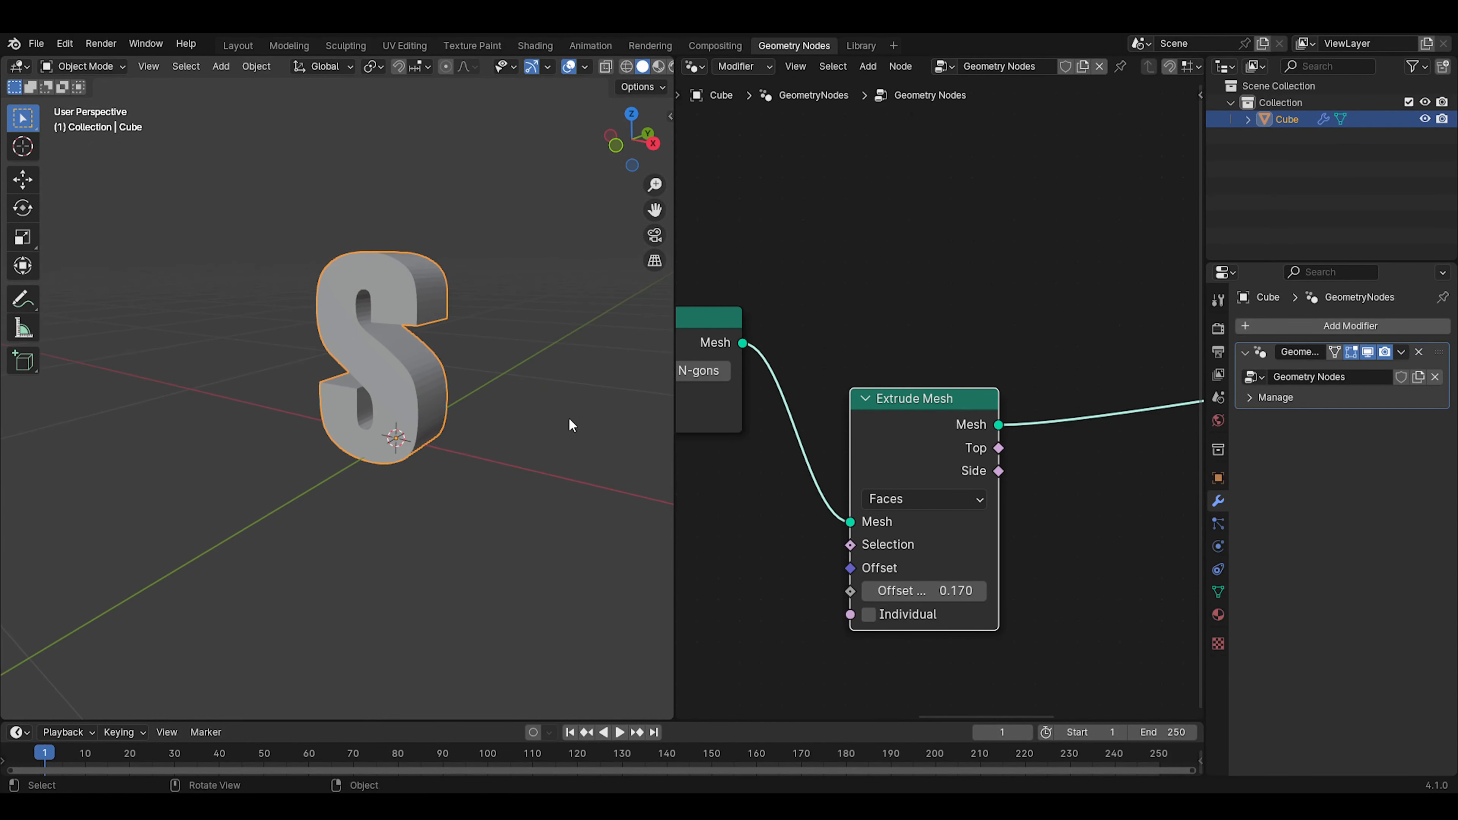
pyautogui.scroll(4, 568, 425)
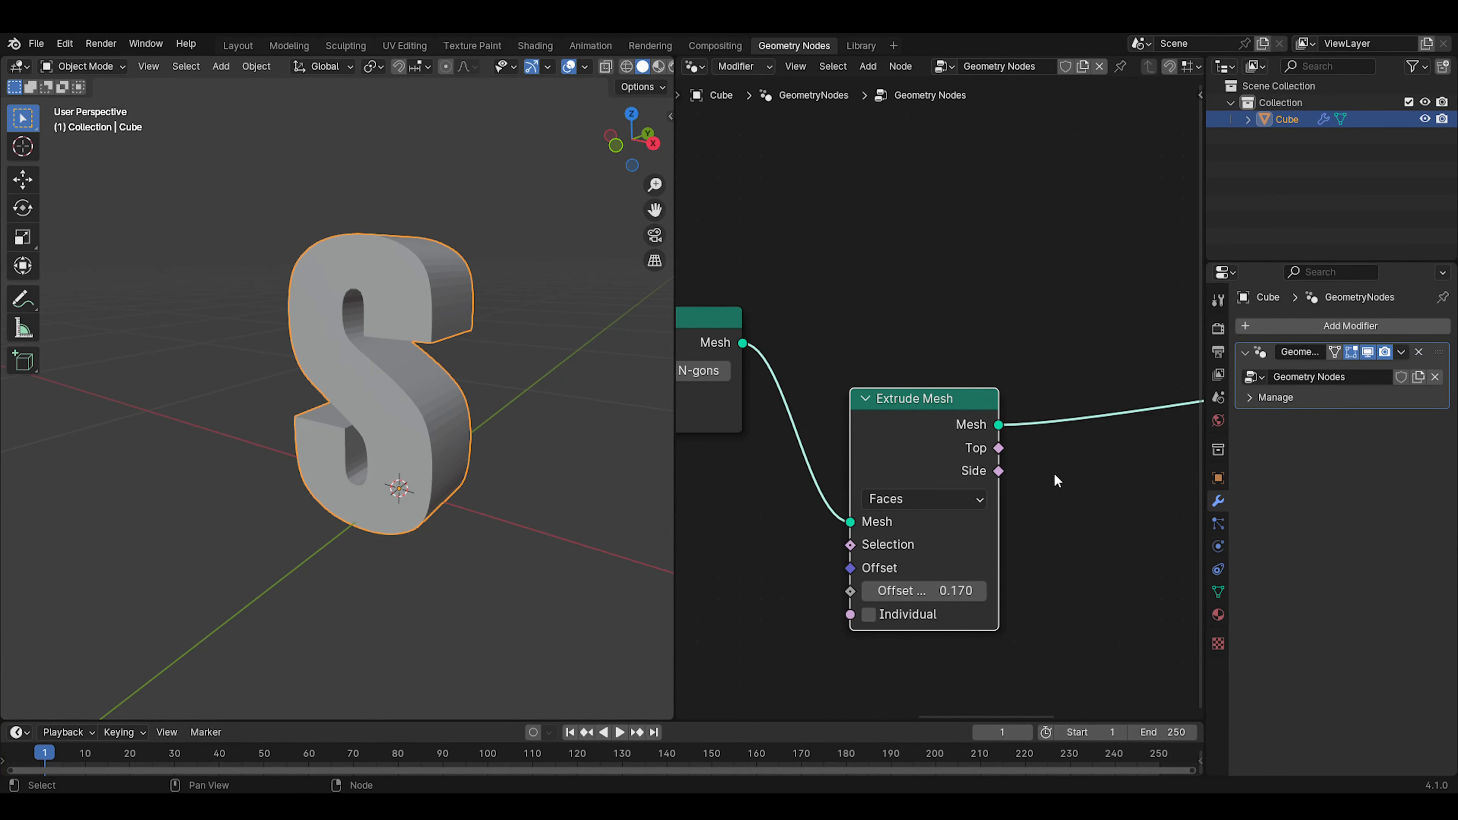
pyautogui.moveTo(1054, 473); pyautogui.dragTo(1074, 407, button='middle')
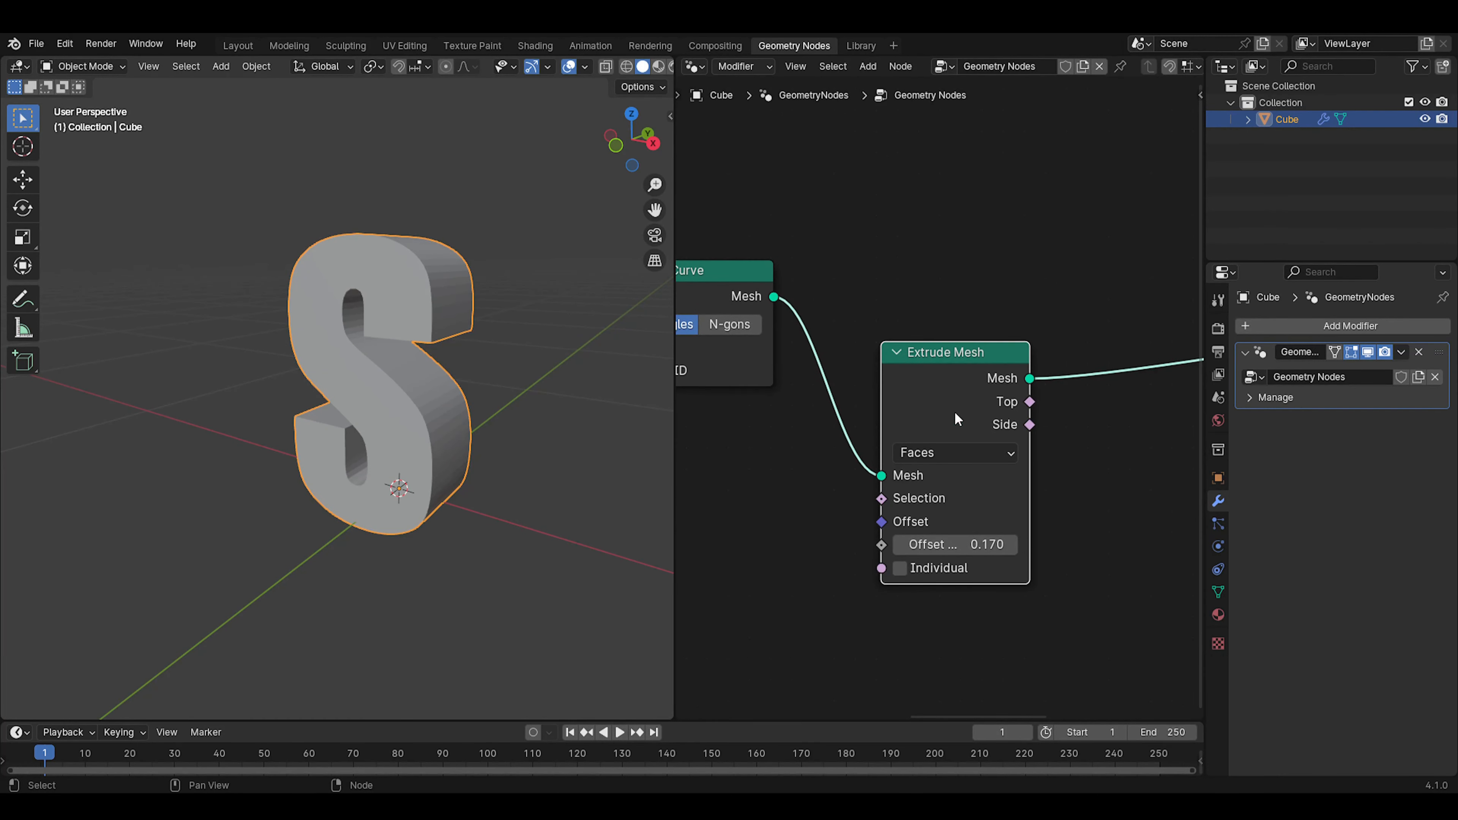
# Add a Join Geometry node on the output link of Extrude Mesh and place it above and beyond that node
pyautogui.moveTo(368, 367); pyautogui.dragTo(310, 461, button='middle')
pyautogui.moveTo(365, 508); pyautogui.dragTo(522, 319, button='middle')
pyautogui.scroll(-1, 943, 395)
pyautogui.moveTo(944, 397); pyautogui.dragTo(896, 436)
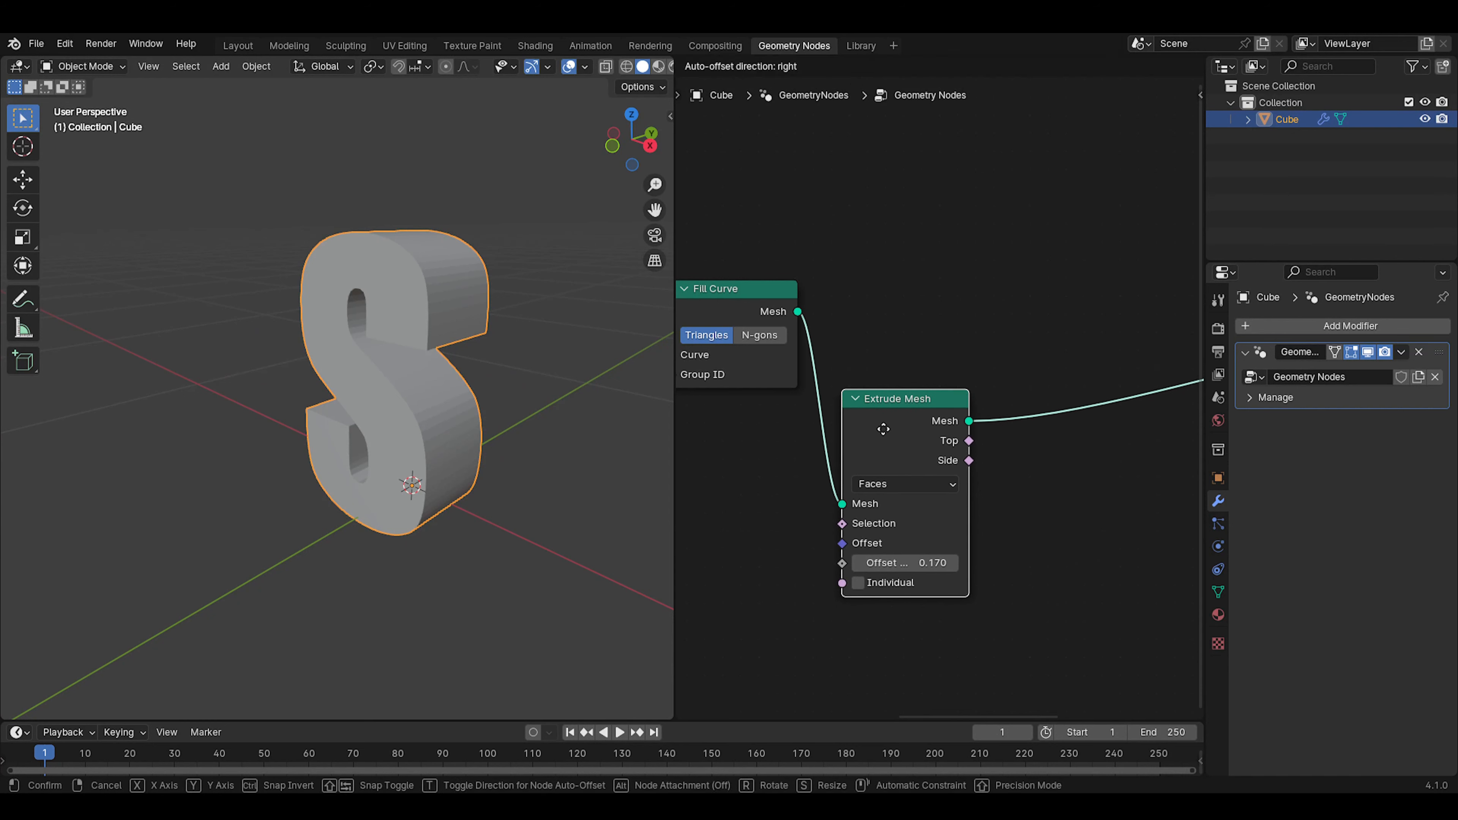
pyautogui.hotkey('shift', 'a')
pyautogui.click(983, 398)
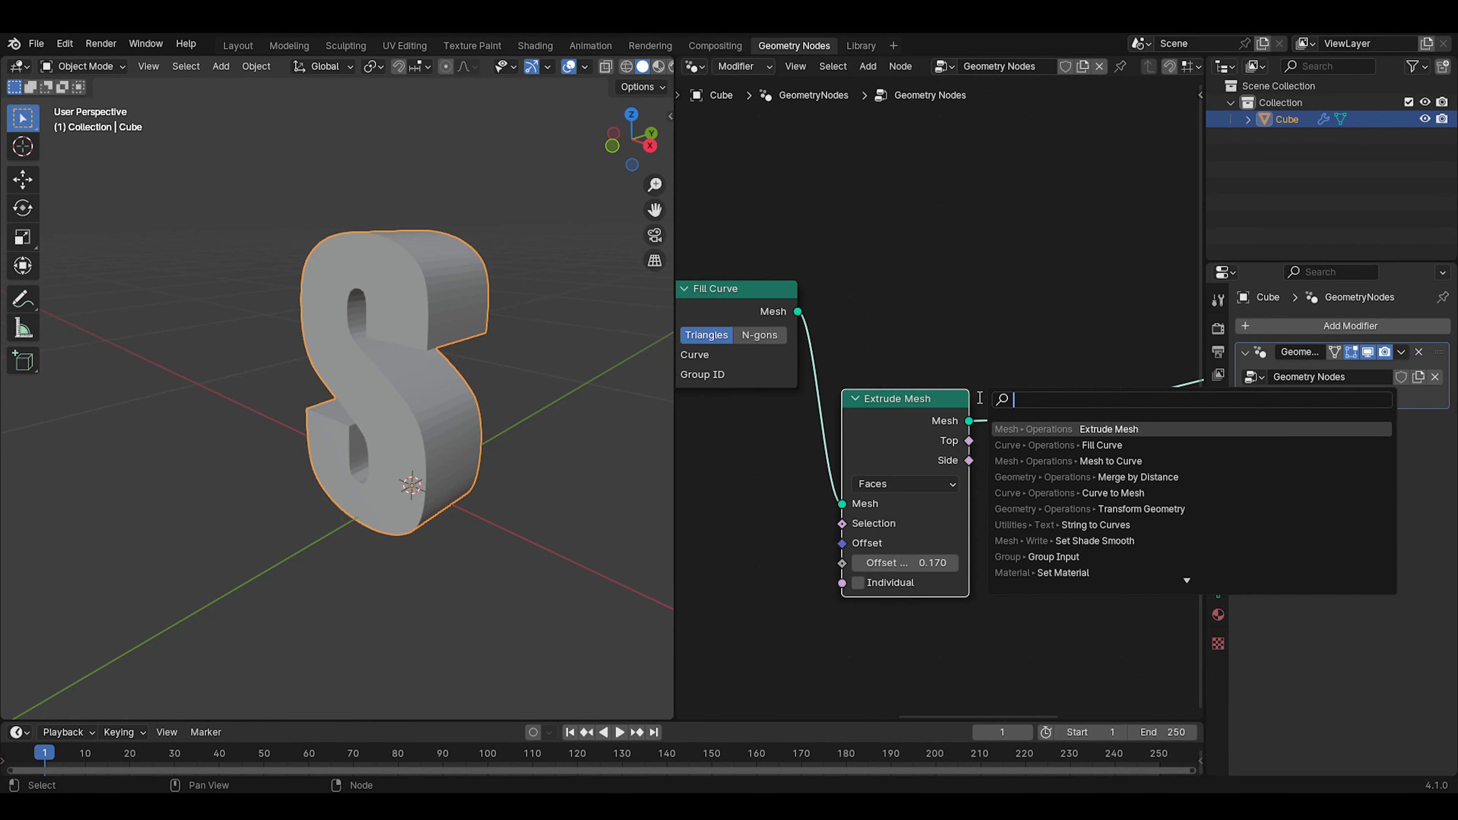
pyautogui.write('joi')
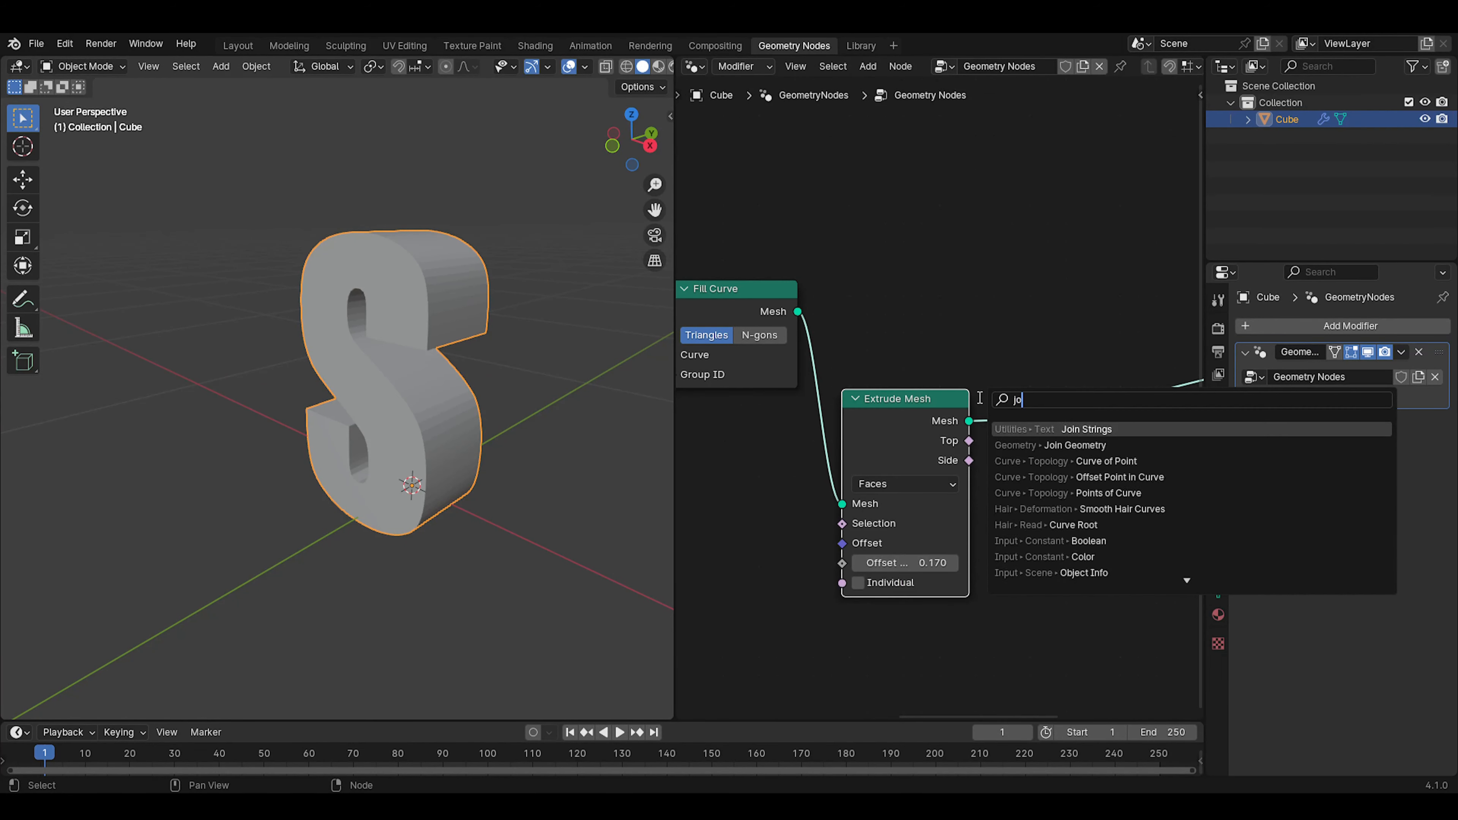
pyautogui.click(1073, 445)
pyautogui.click(1108, 444)
pyautogui.moveTo(1107, 440); pyautogui.dragTo(1095, 324)
pyautogui.moveTo(903, 398); pyautogui.dragTo(910, 389)
# Add an unconnected Flip Faces node above Extrude Mesh and link Fill Curve's mesh output directly to Join Geometry
pyautogui.hotkey('shift', 'a')
pyautogui.click(921, 348)
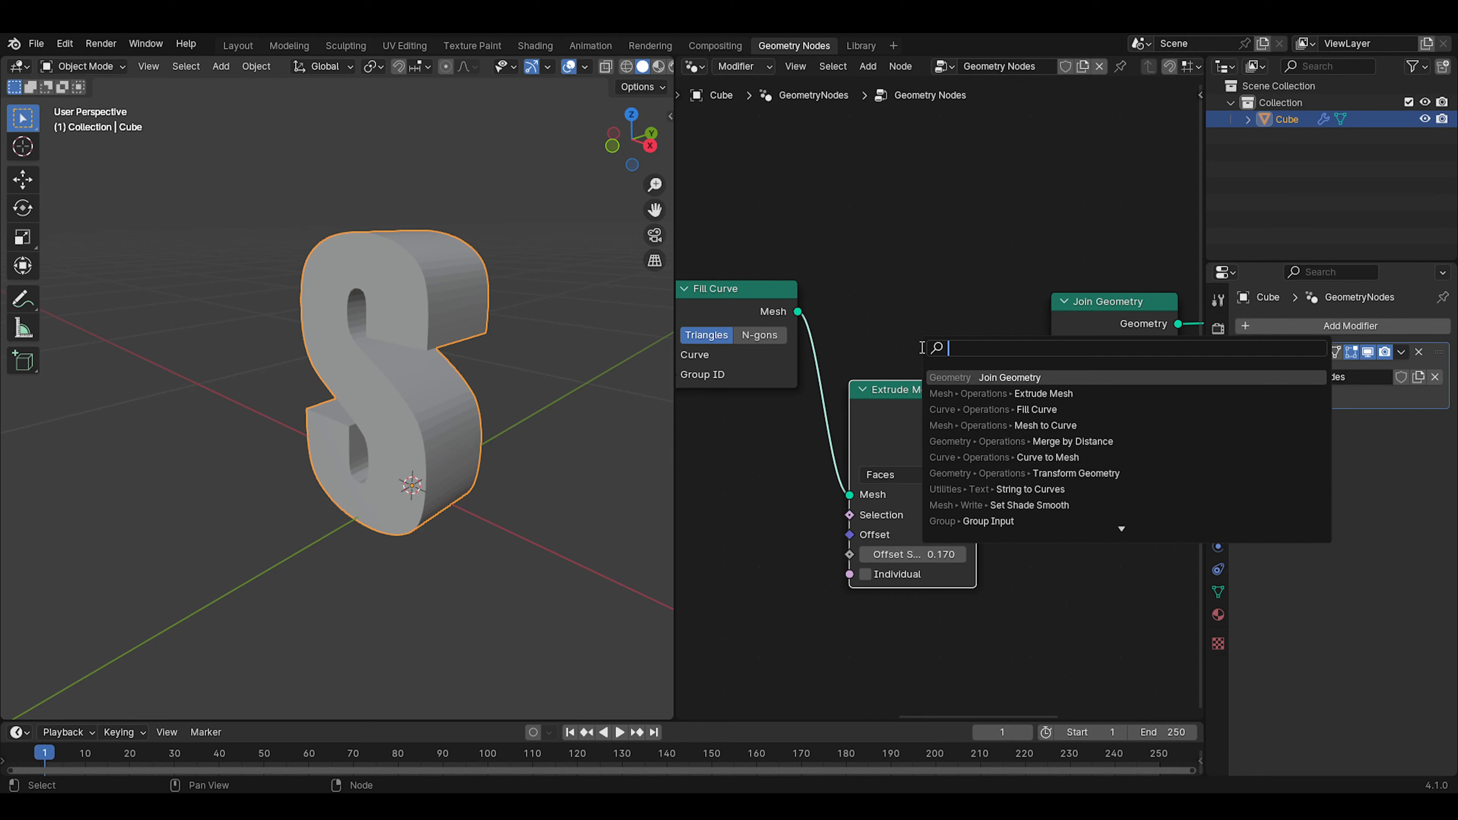
pyautogui.write('fli')
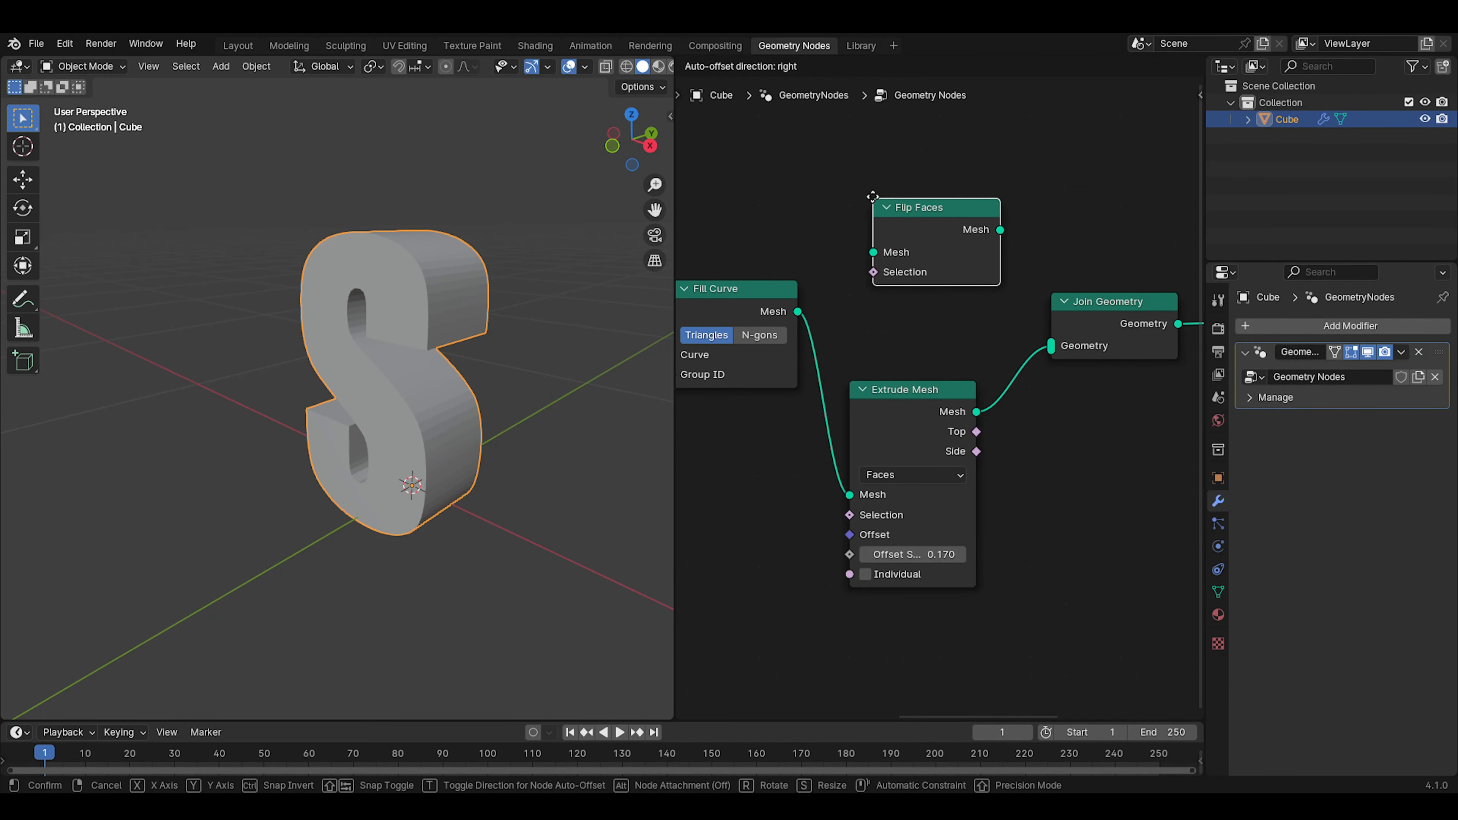
pyautogui.click(978, 377)
pyautogui.click(933, 230)
pyautogui.moveTo(798, 311); pyautogui.dragTo(1039, 335)
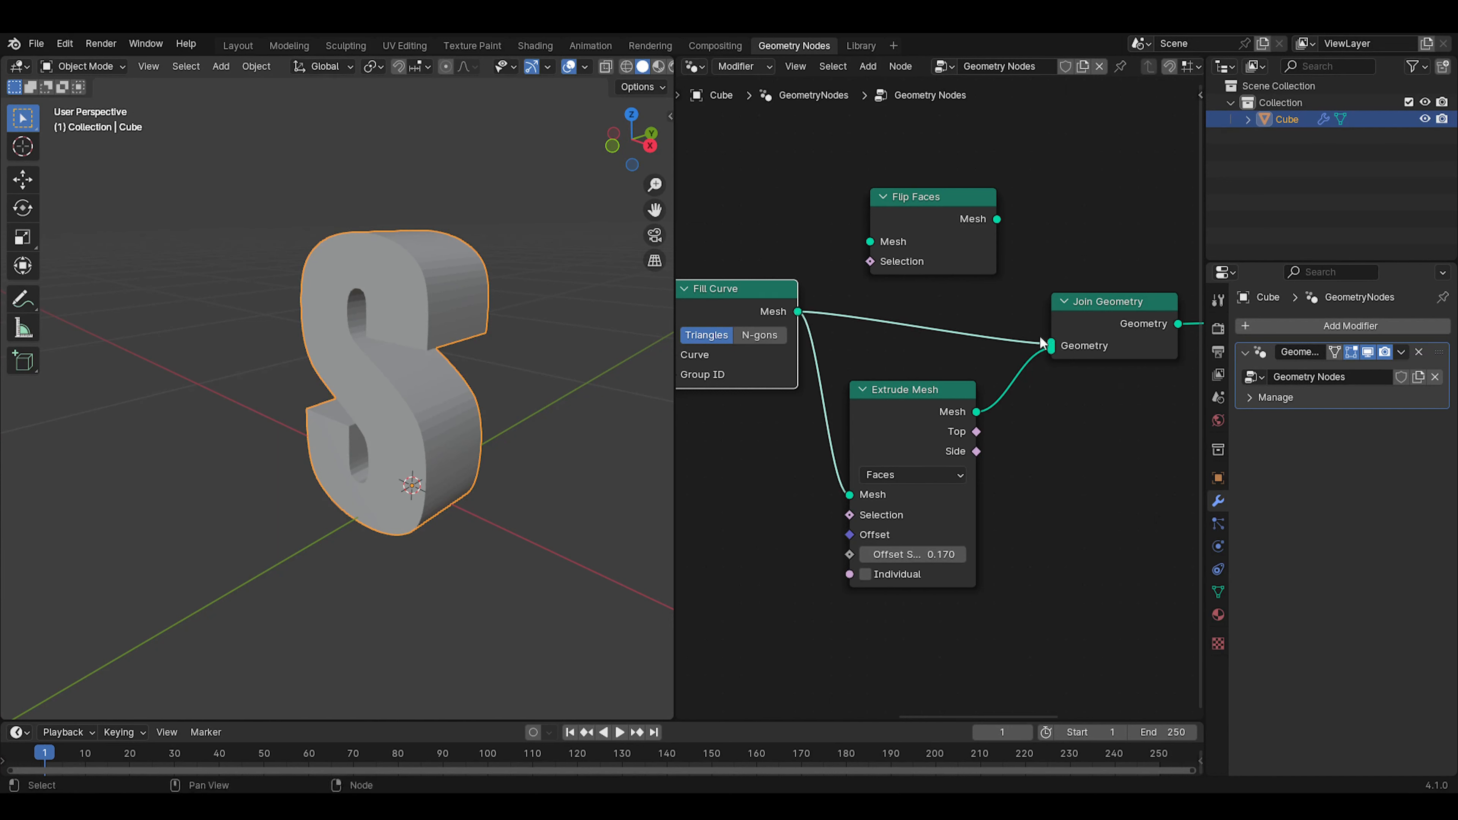
# Enable the Face Orientation overlay, deselect the letter and examine the normals on its front, back and interior
pyautogui.click(586, 66)
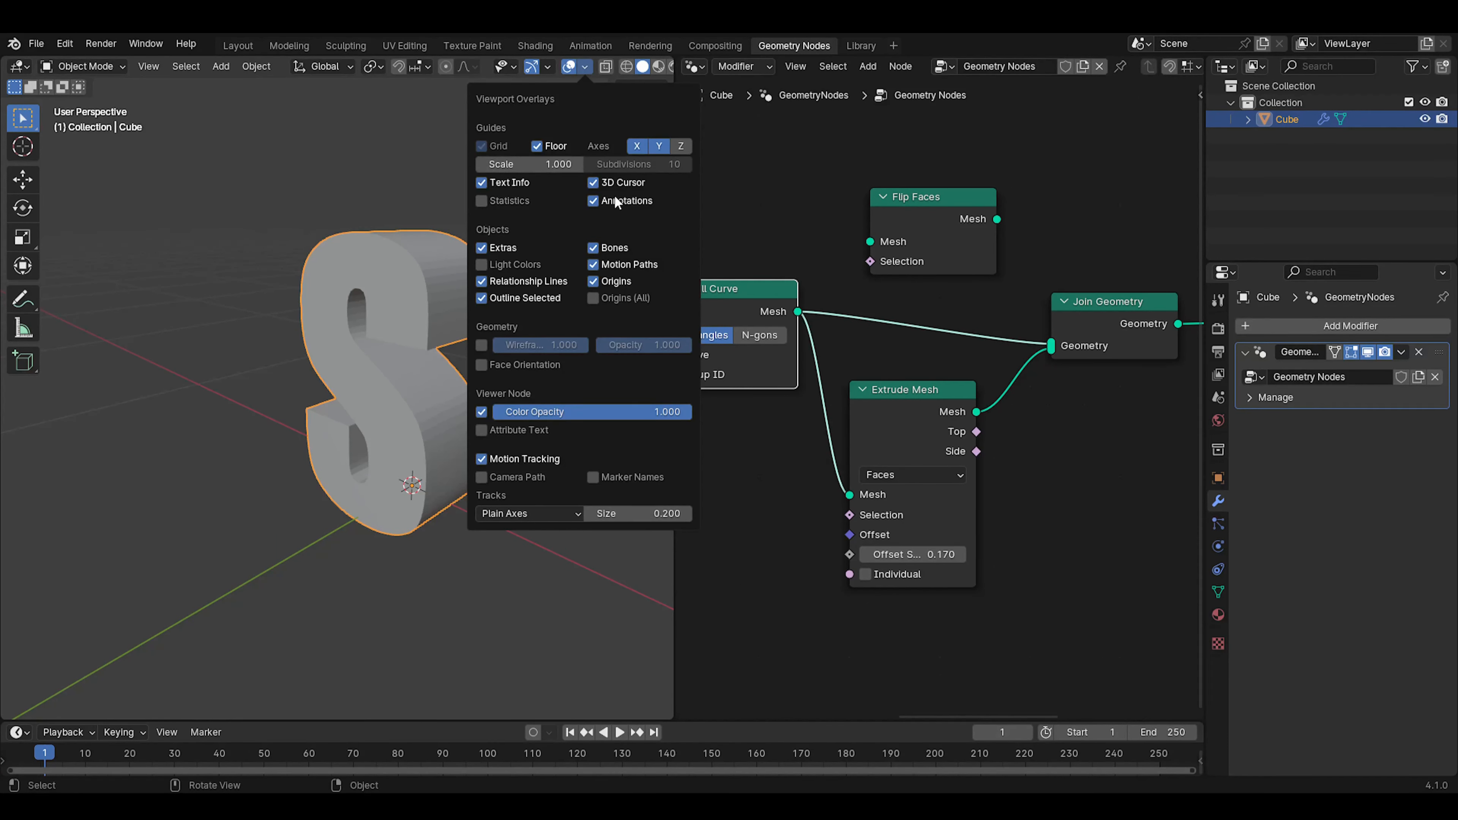
pyautogui.click(481, 364)
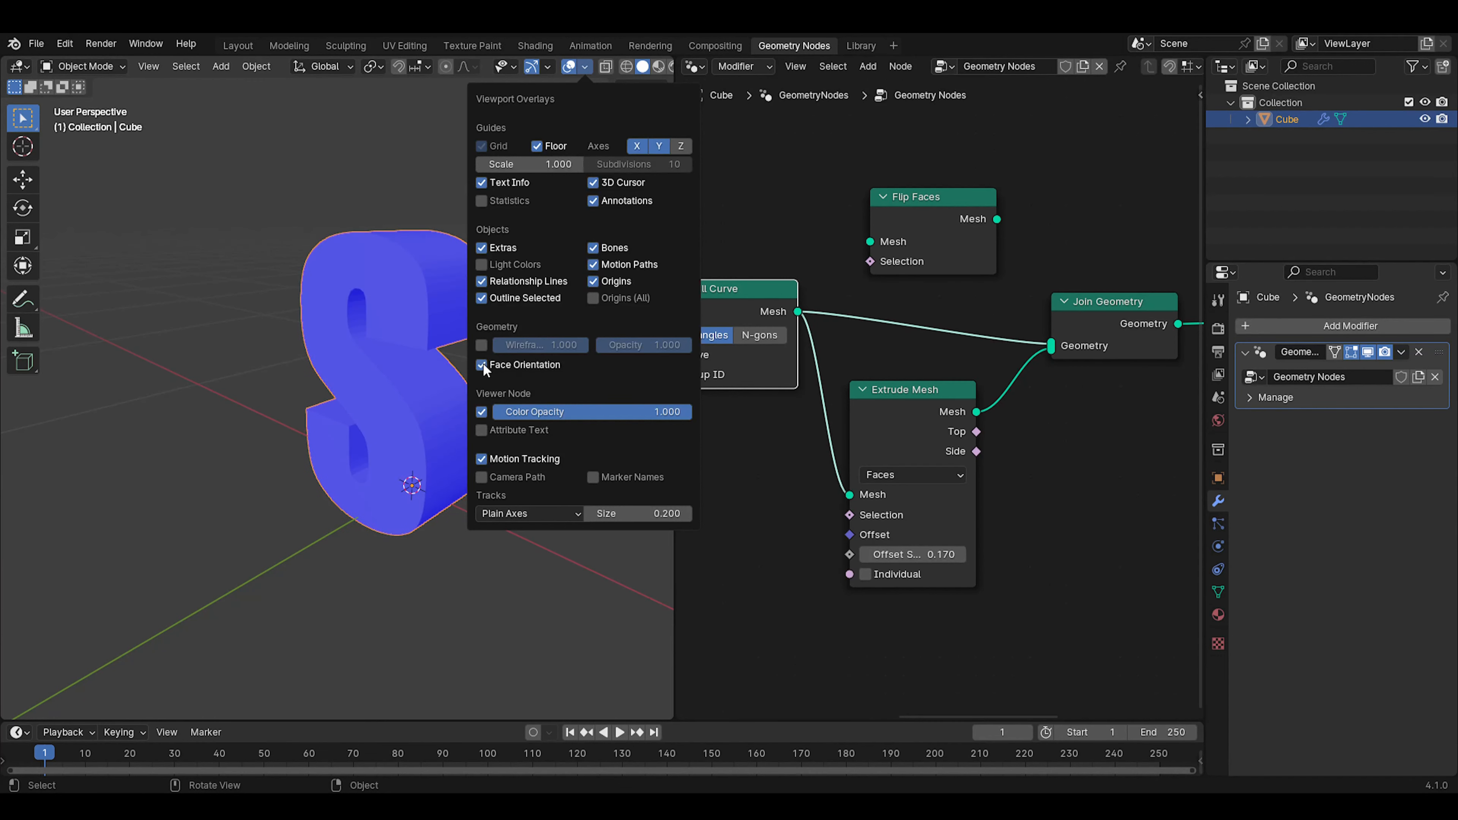
pyautogui.click(244, 528)
pyautogui.moveTo(571, 342); pyautogui.dragTo(353, 305, button='middle')
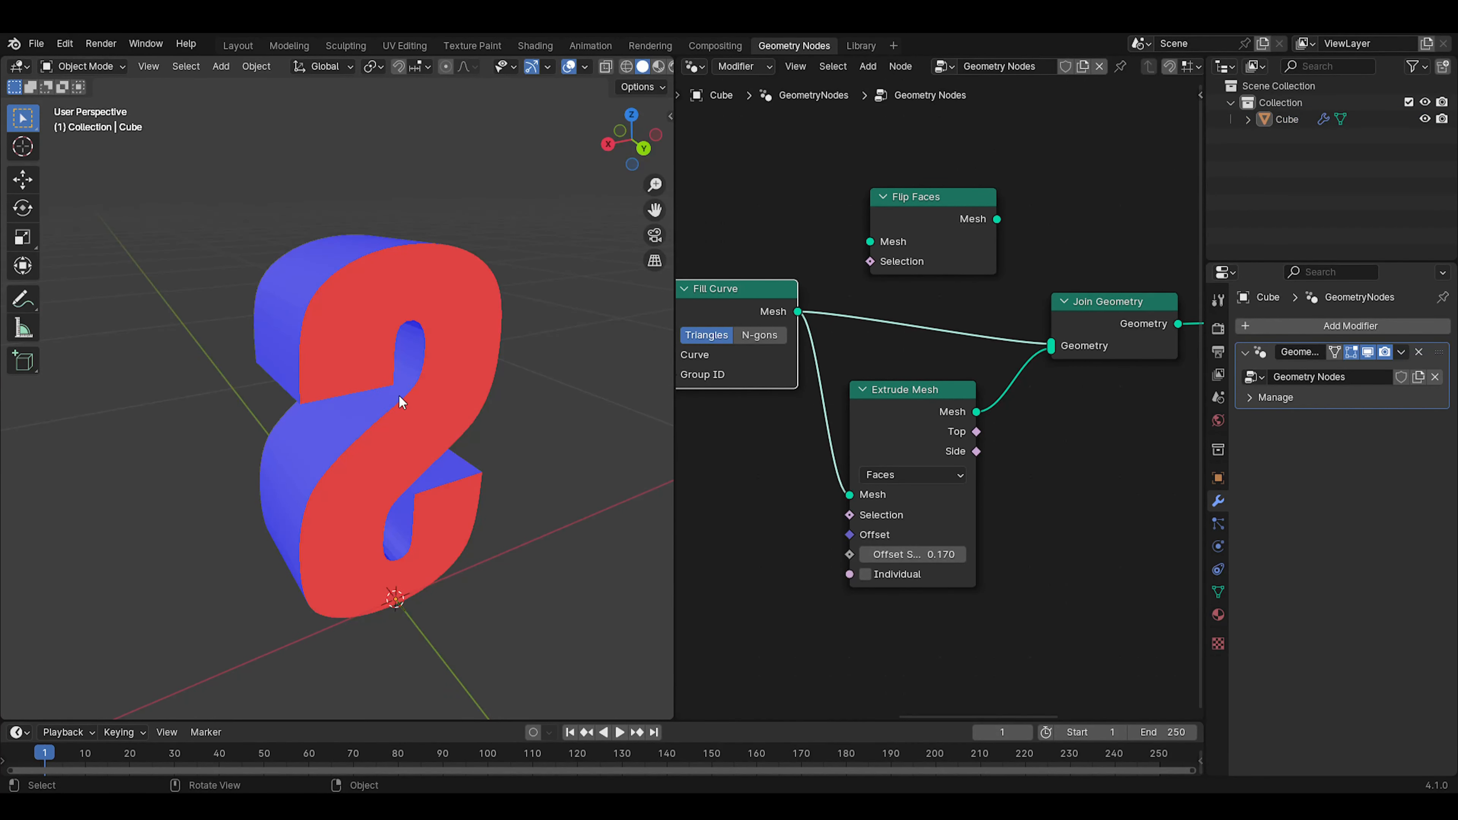
pyautogui.moveTo(389, 362); pyautogui.dragTo(441, 495, button='middle')
pyautogui.scroll(4, 503, 398)
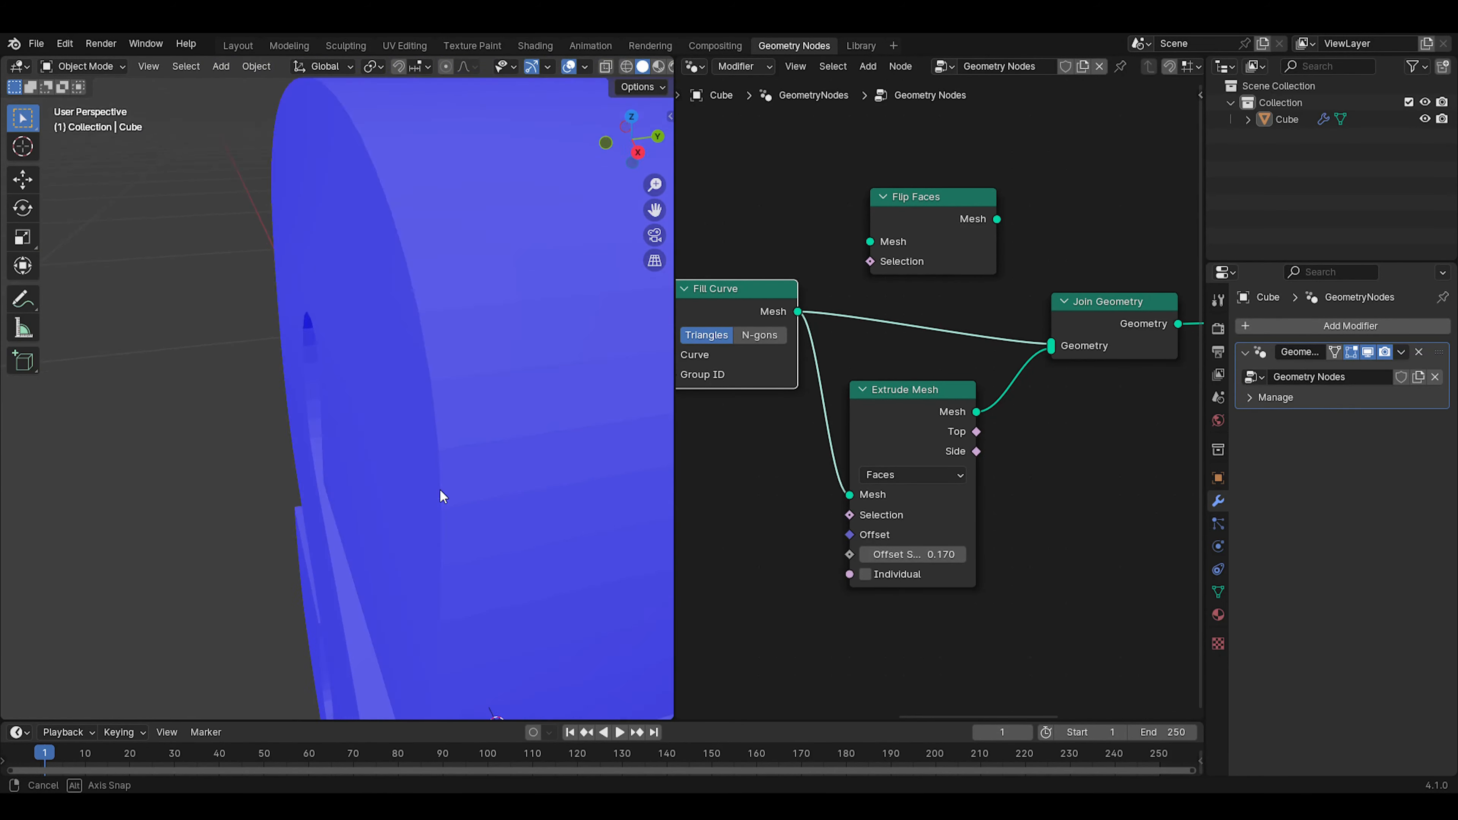
pyautogui.scroll(2, 490, 451)
pyautogui.keyDown('shift'); pyautogui.moveTo(491, 453); pyautogui.dragTo(459, 466, button='middle'); pyautogui.keyUp('shift')
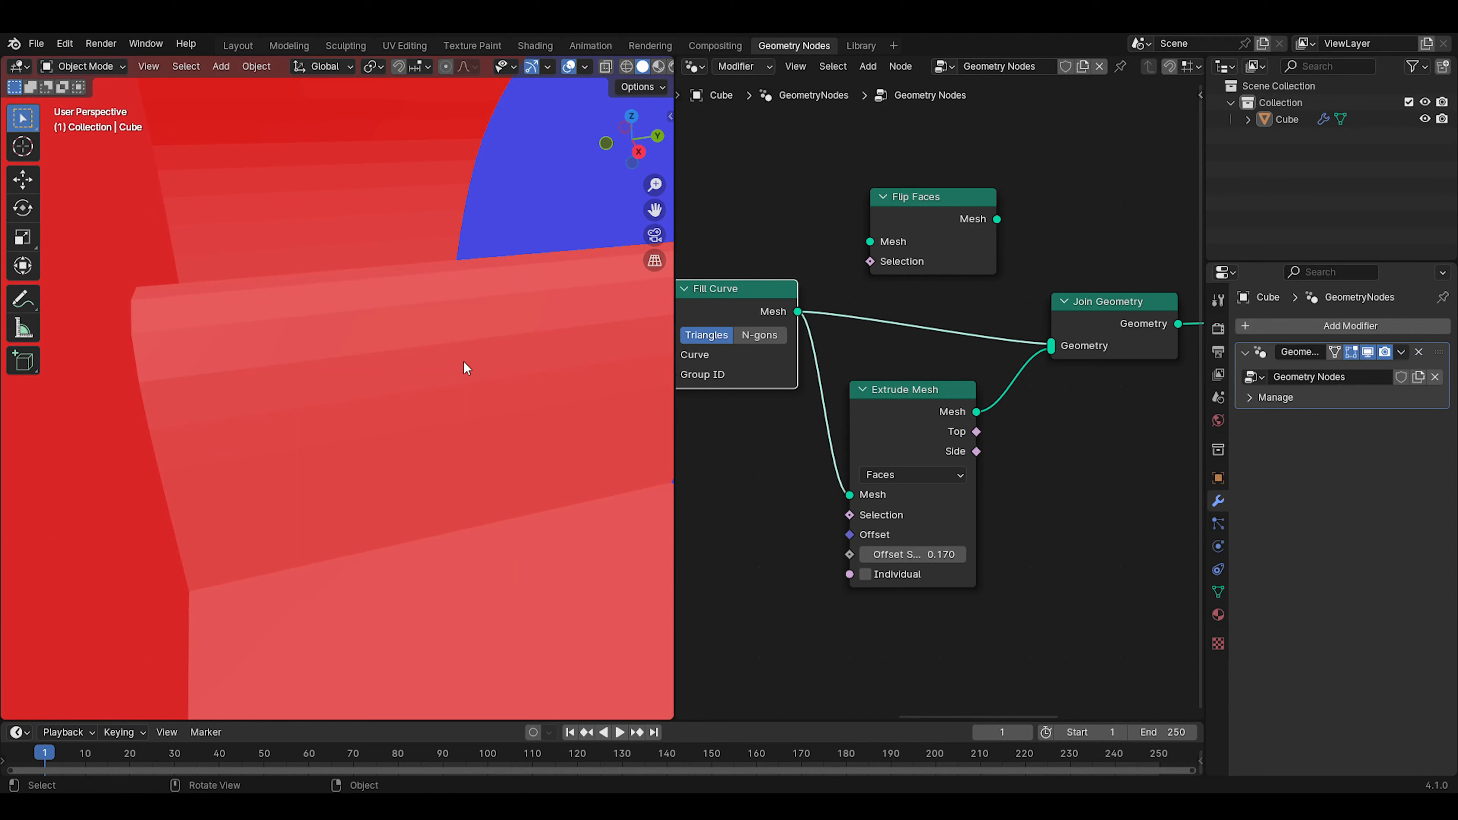
pyautogui.scroll(-5, 463, 360)
pyautogui.moveTo(534, 417); pyautogui.dragTo(398, 368, button='middle')
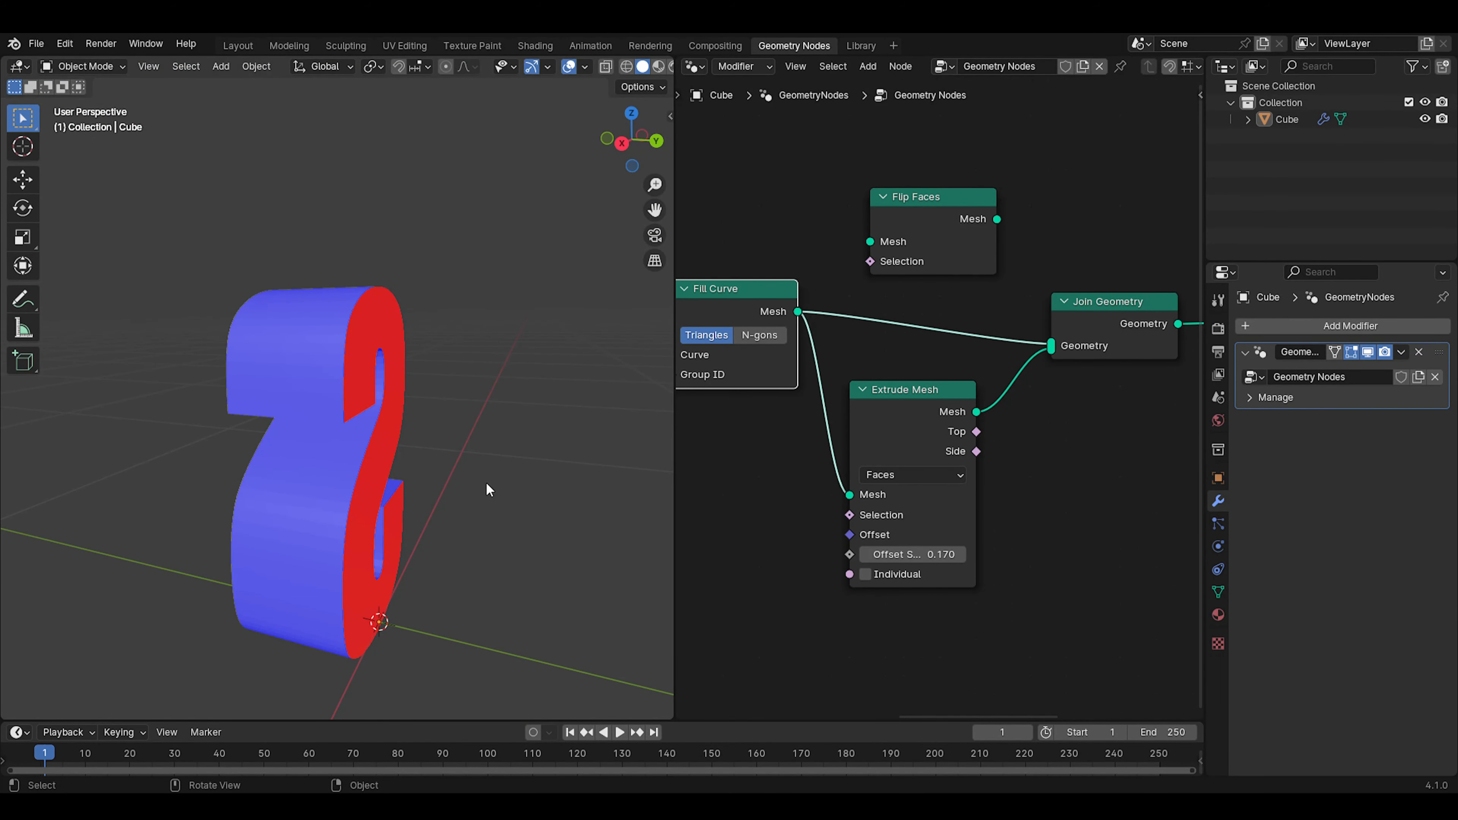
# Insert Flip Faces into the link between Fill Curve and Join Geometry, and align Extrude Mesh beneath it
pyautogui.click(929, 229)
pyautogui.moveTo(930, 229); pyautogui.dragTo(928, 298)
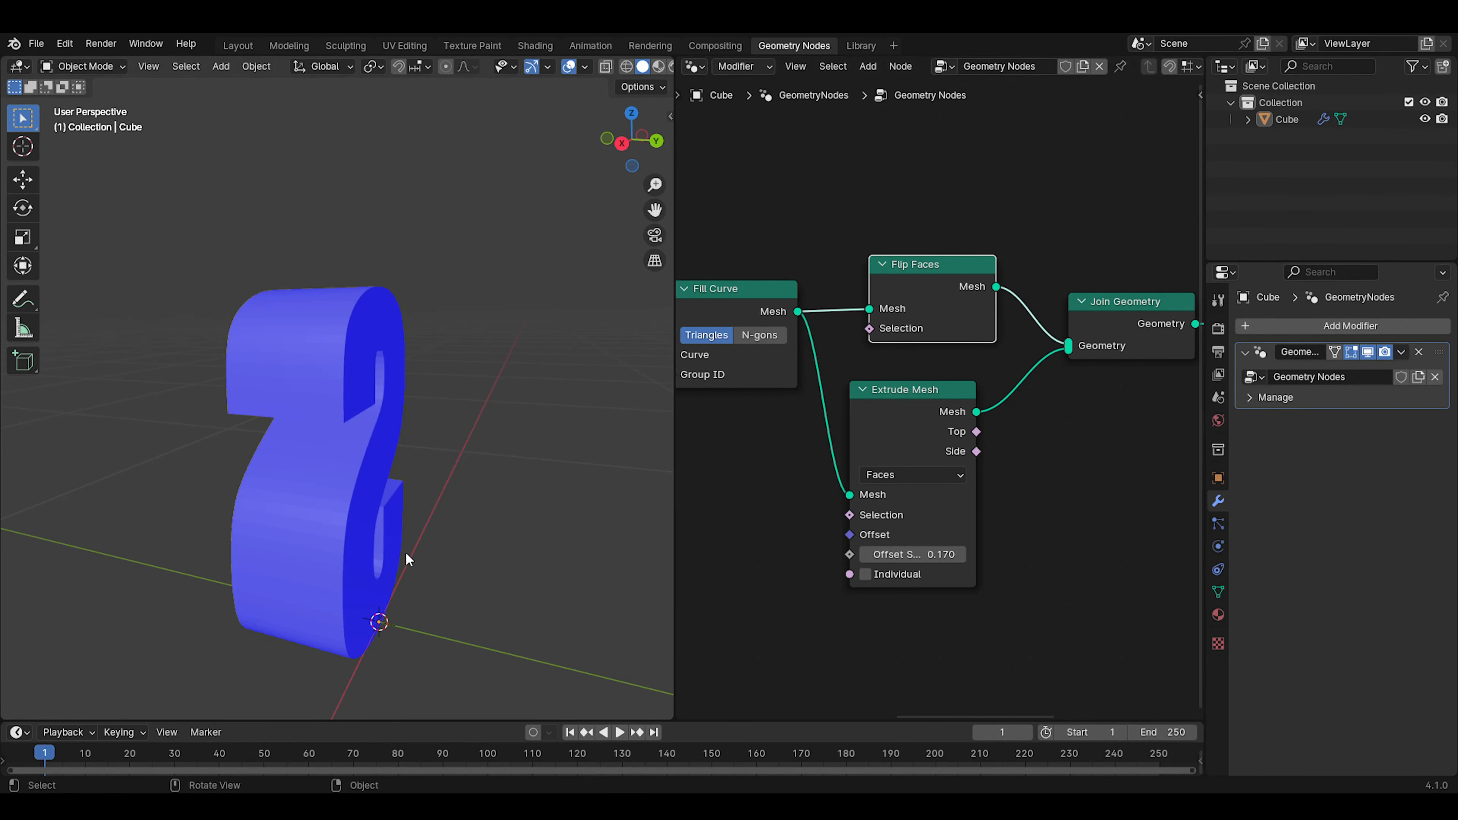
pyautogui.moveTo(403, 553); pyautogui.dragTo(423, 345, button='middle')
pyautogui.scroll(-2, 741, 297)
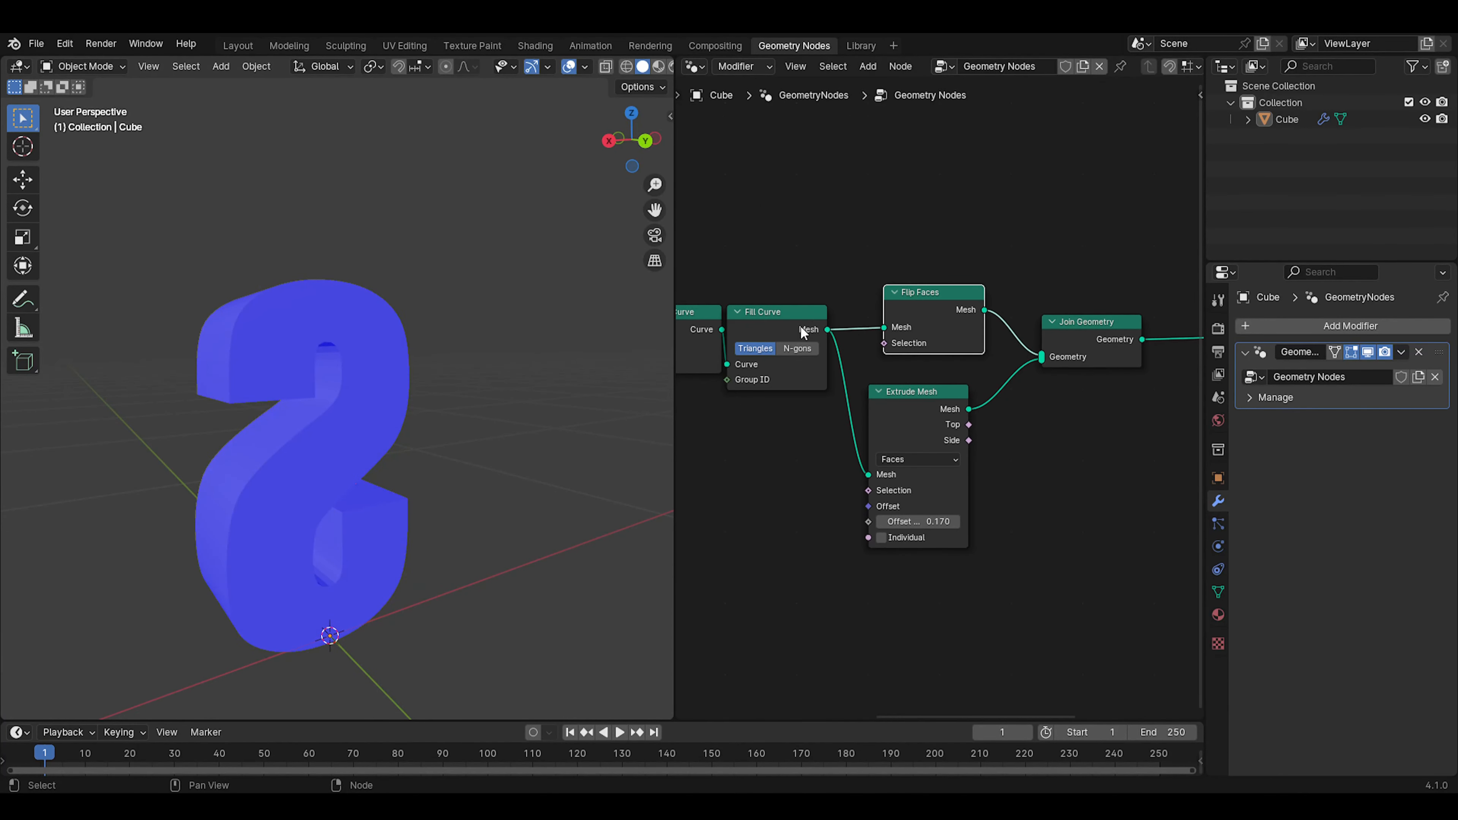
pyautogui.click(950, 428)
pyautogui.moveTo(908, 412); pyautogui.dragTo(928, 391)
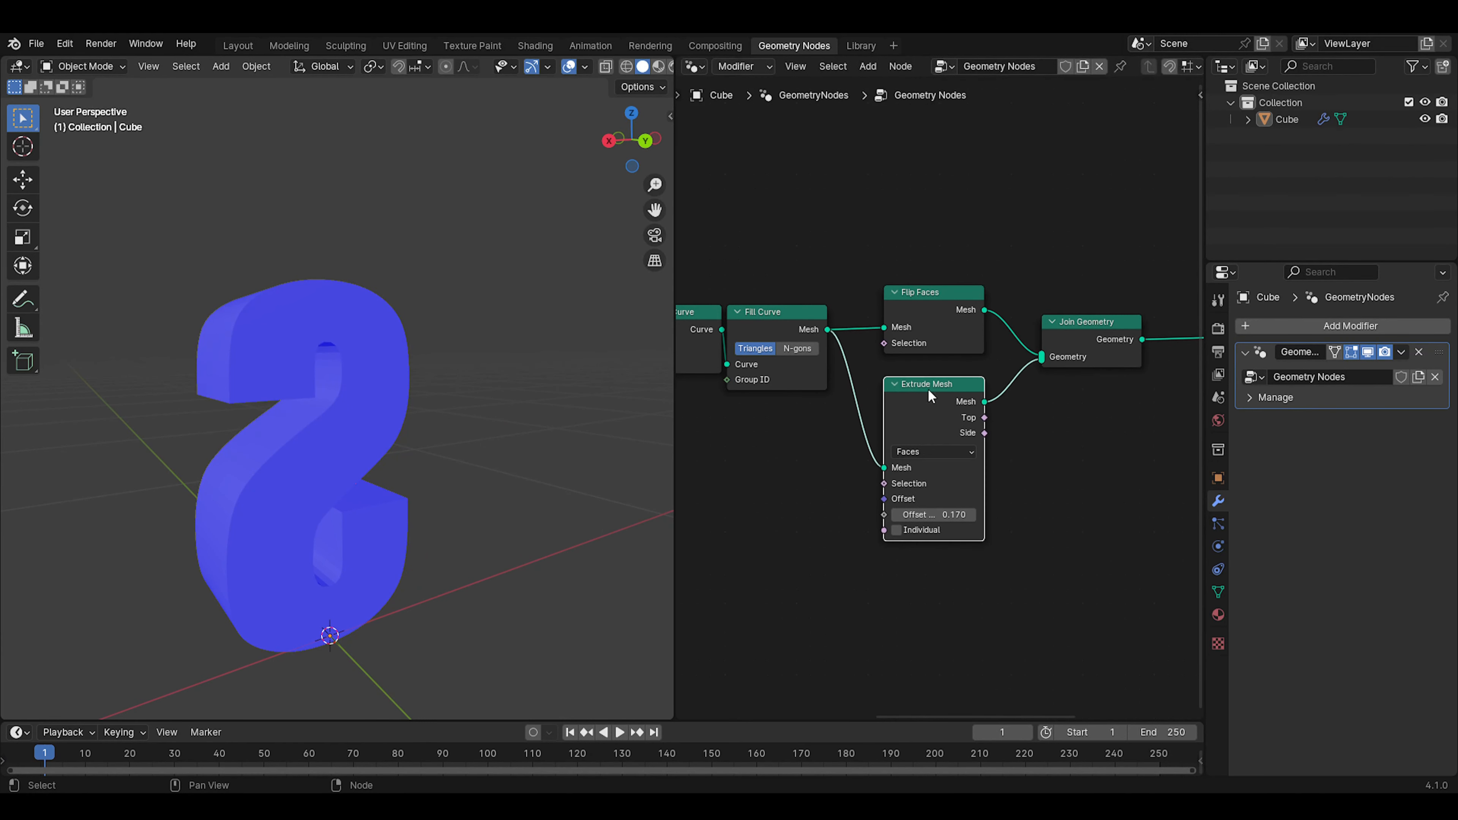
# Check the letter's face orientation from several sides and turn off the Face Orientation overlay
pyautogui.moveTo(375, 528); pyautogui.dragTo(412, 484, button='middle')
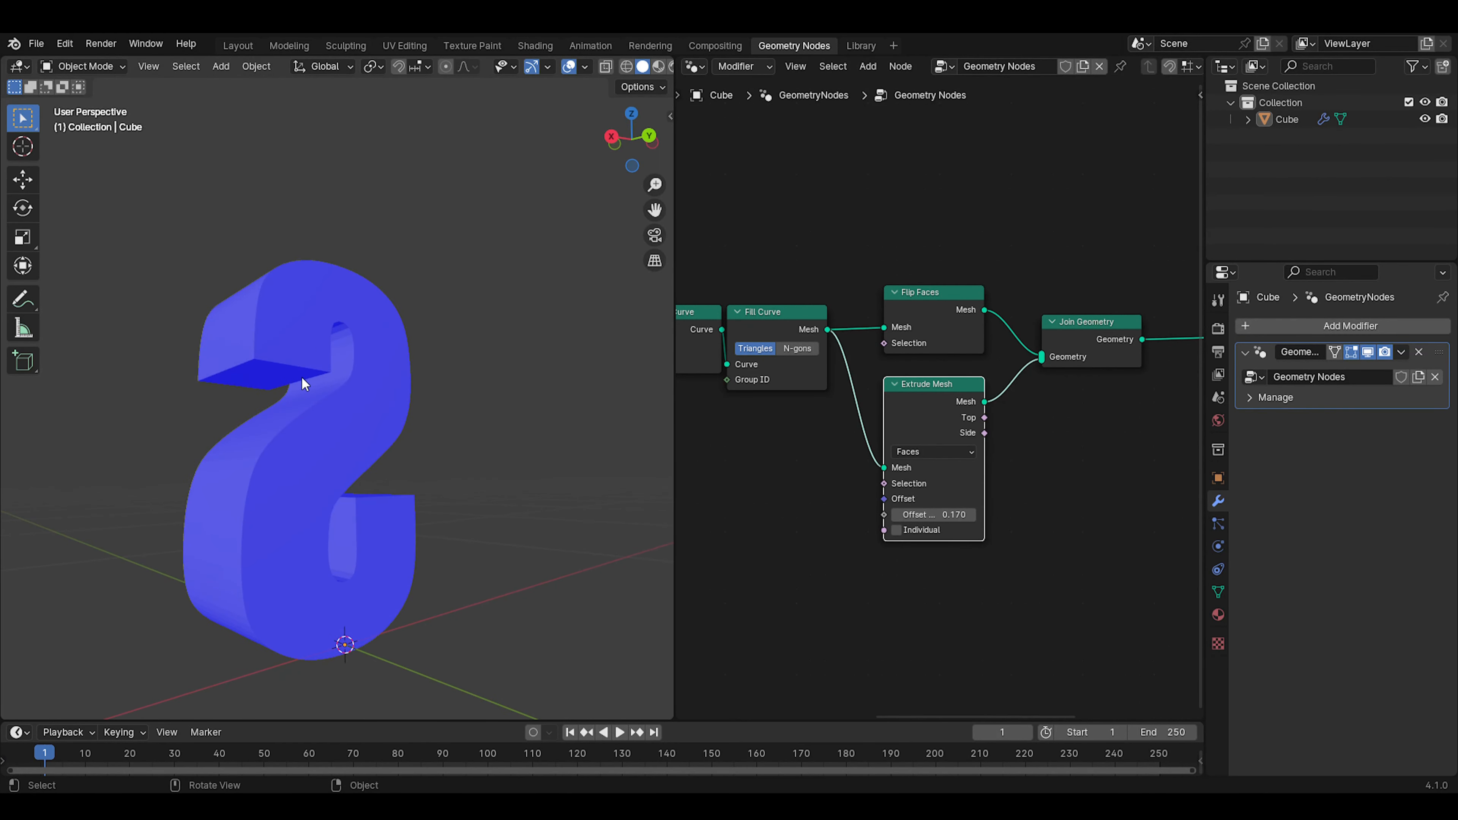
pyautogui.moveTo(370, 429); pyautogui.dragTo(574, 453, button='middle')
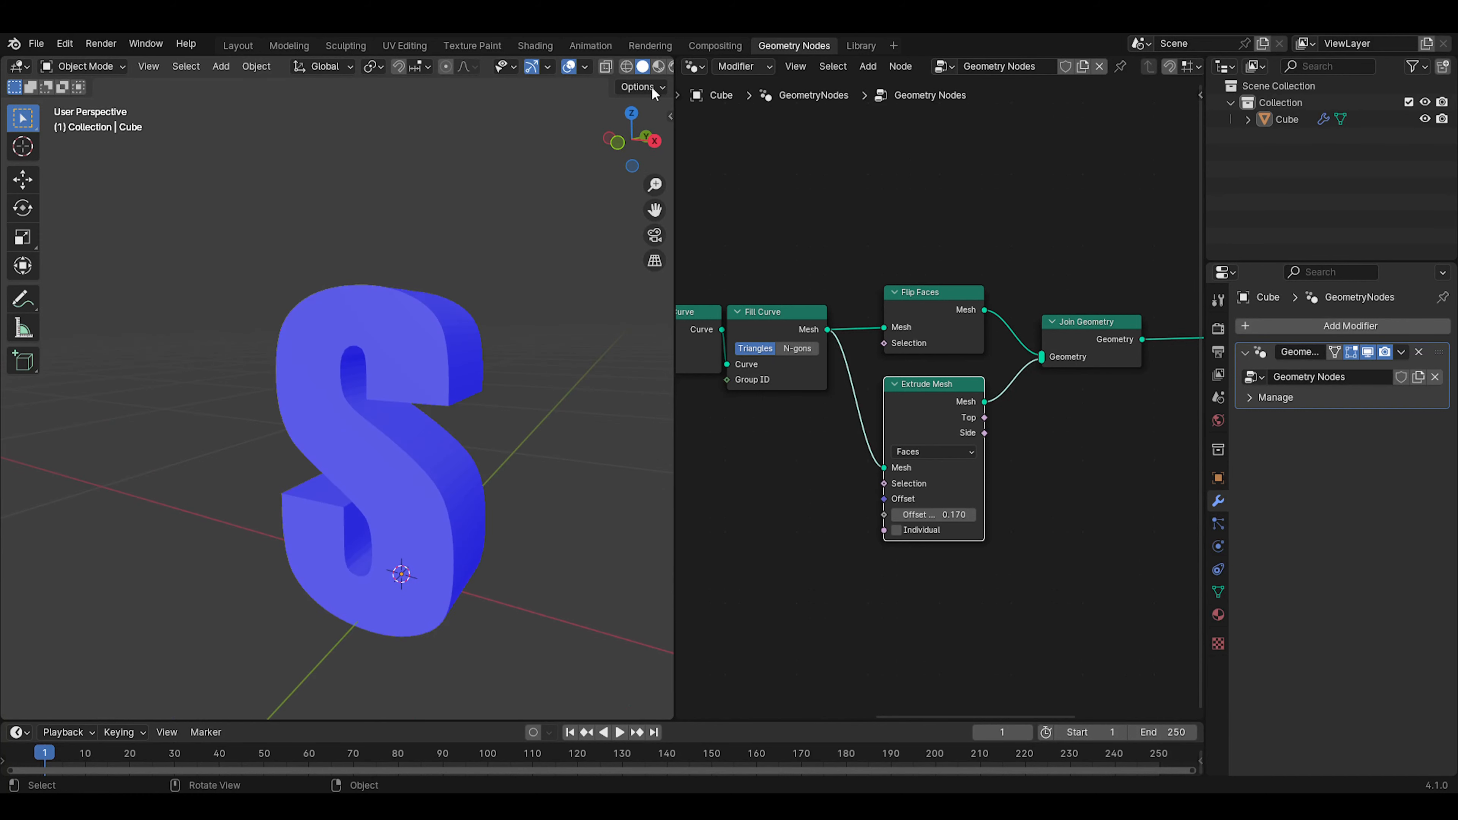
pyautogui.click(584, 66)
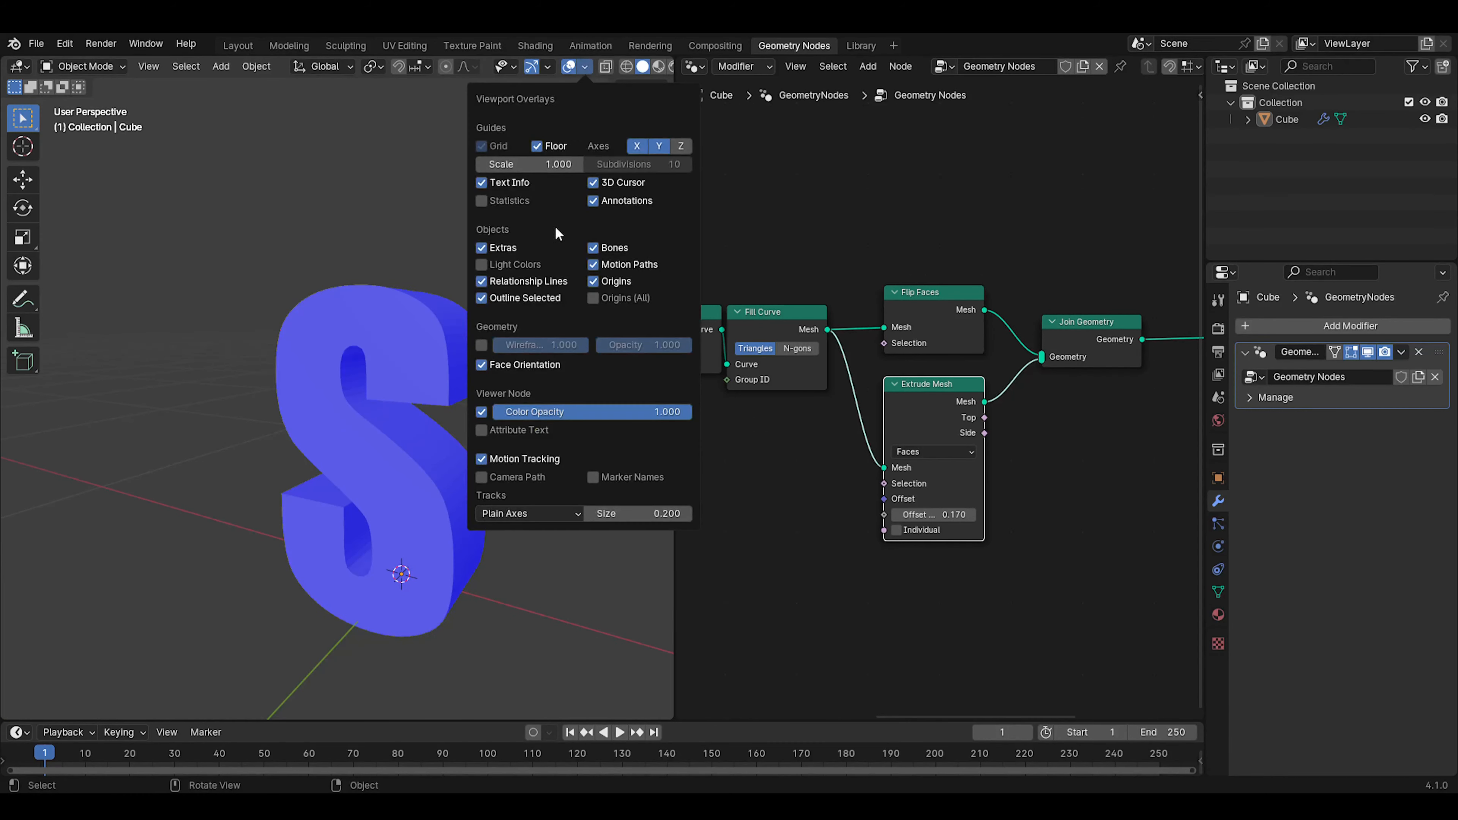
pyautogui.click(484, 366)
# Pack the Flip Faces, Extrude Mesh and Join Geometry nodes closely together beside Fill Curve
pyautogui.moveTo(551, 466); pyautogui.dragTo(500, 373, button='middle')
pyautogui.moveTo(918, 315); pyautogui.dragTo(889, 321)
pyautogui.moveTo(924, 384); pyautogui.dragTo(893, 372)
pyautogui.moveTo(1079, 360); pyautogui.dragTo(965, 311)
pyautogui.click(927, 314)
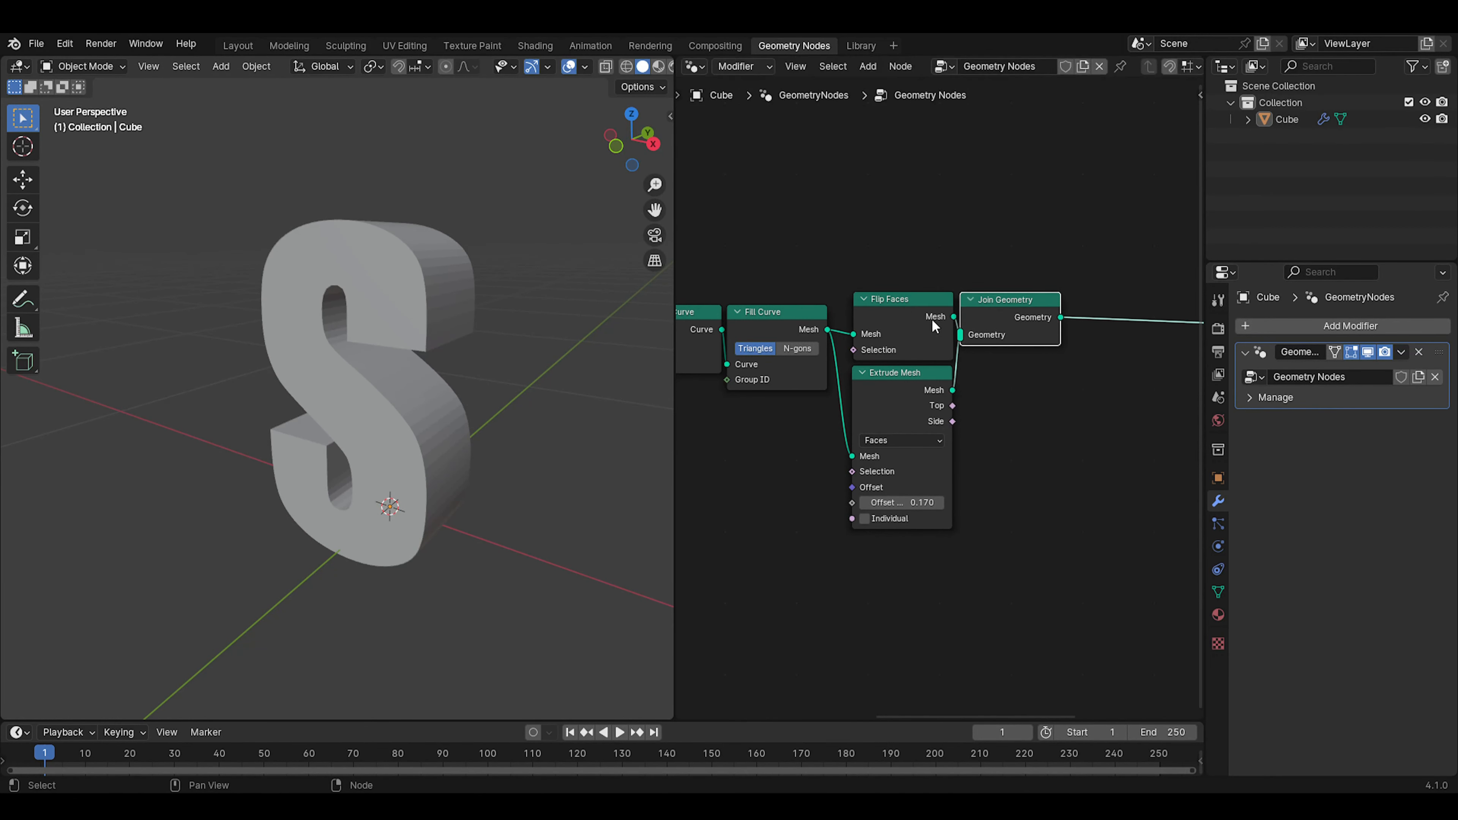
# Insert a Merge by Distance node on the link after Join Geometry and pack it closely beside that node
pyautogui.moveTo(437, 373); pyautogui.dragTo(266, 379, button='middle')
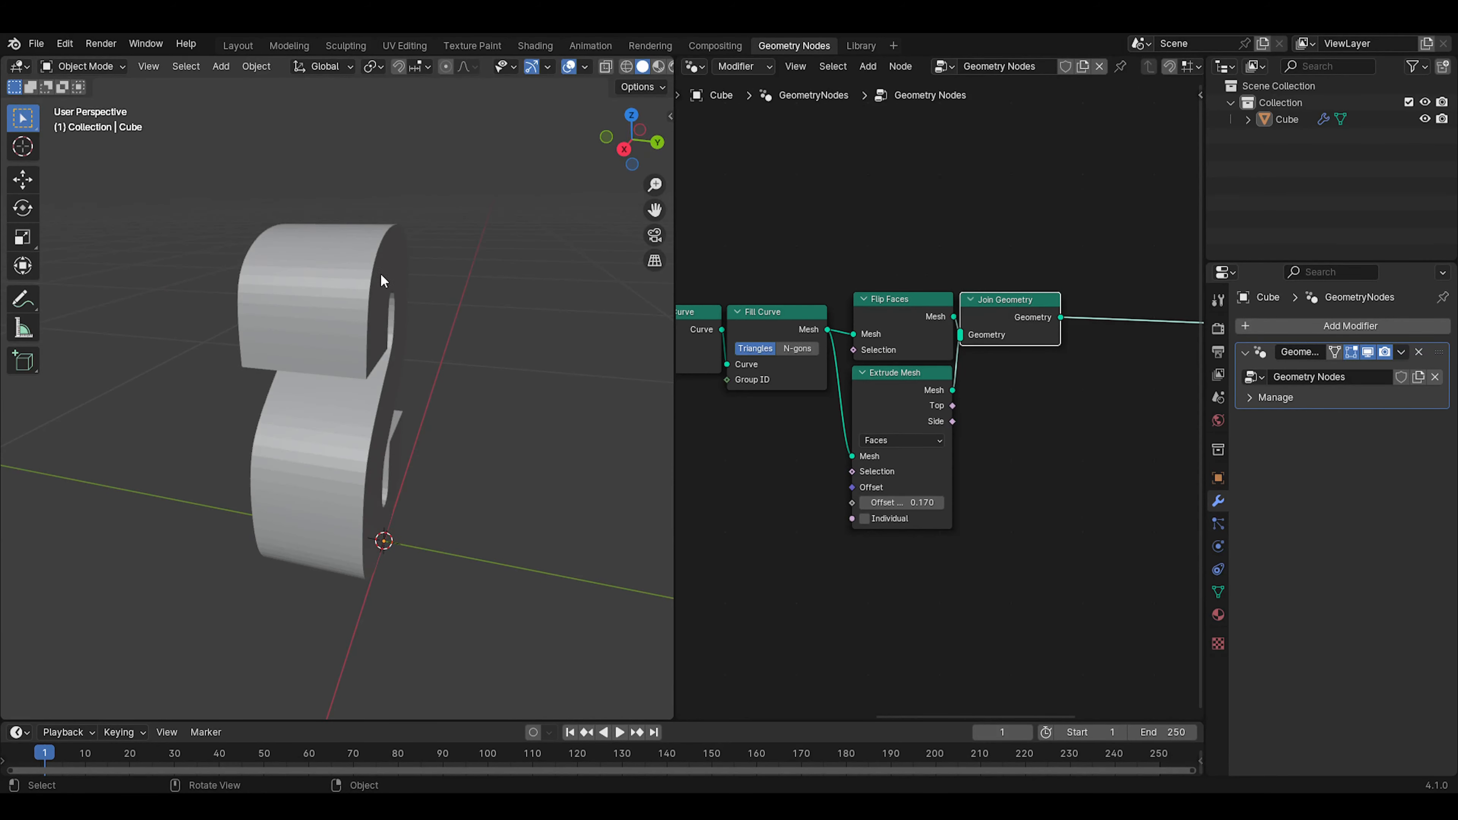
pyautogui.moveTo(1040, 394); pyautogui.dragTo(903, 448, button='middle')
pyautogui.hotkey('shift', 'a')
pyautogui.click(999, 390)
pyautogui.write('mi')
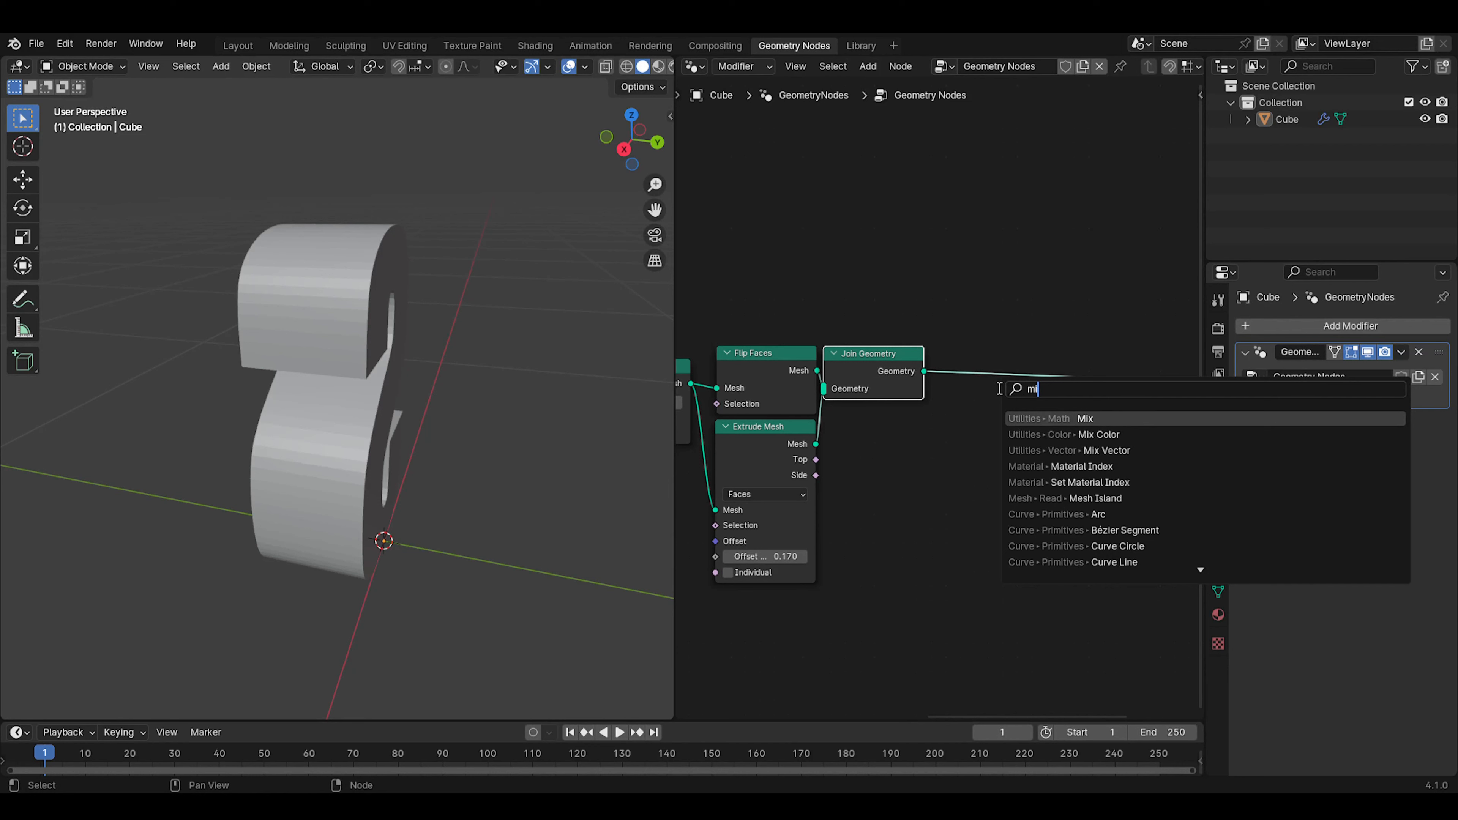
pyautogui.write('e')
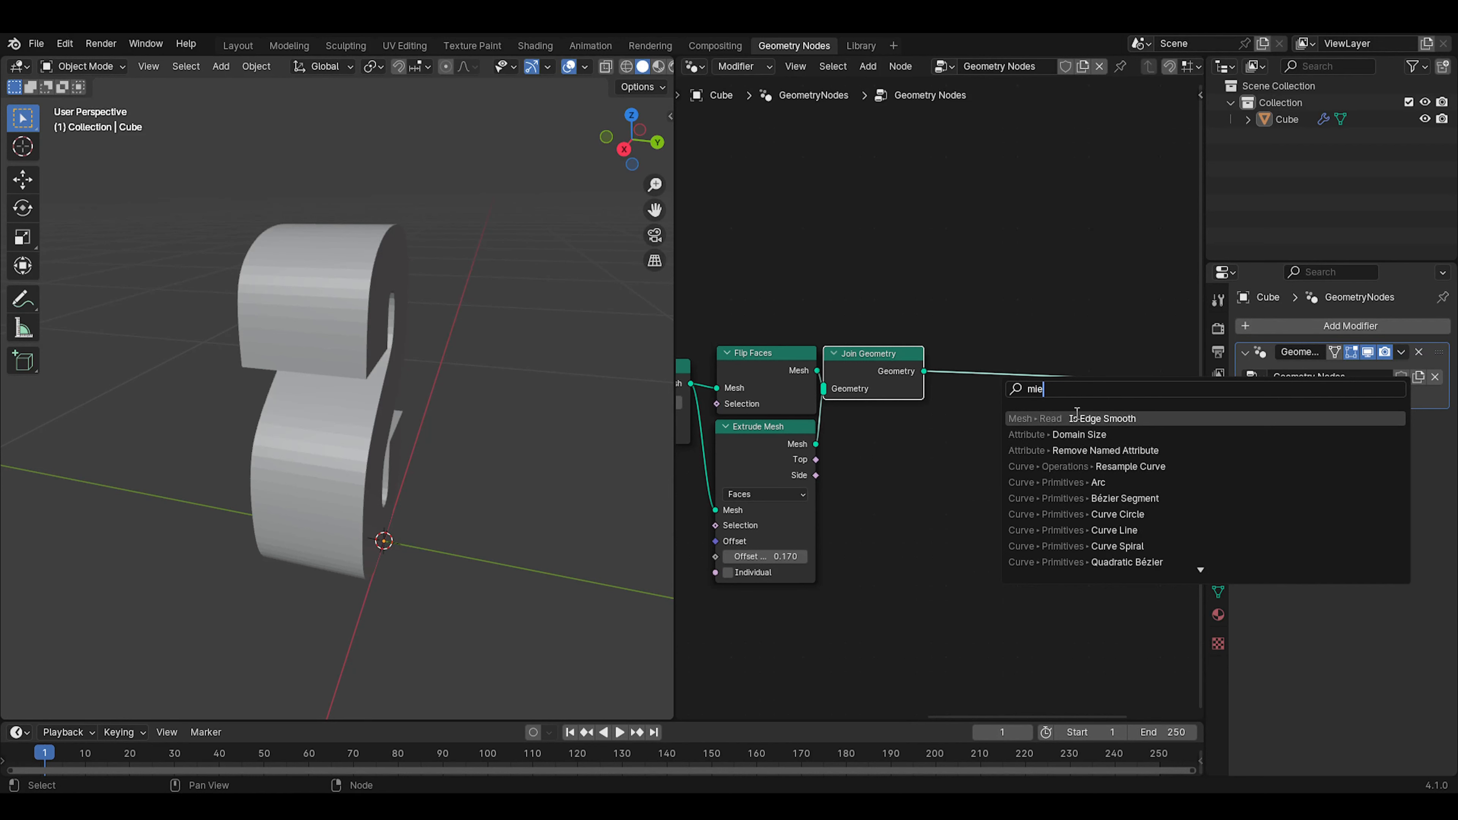
pyautogui.press('BackSpace')
pyautogui.press('BackSpace')
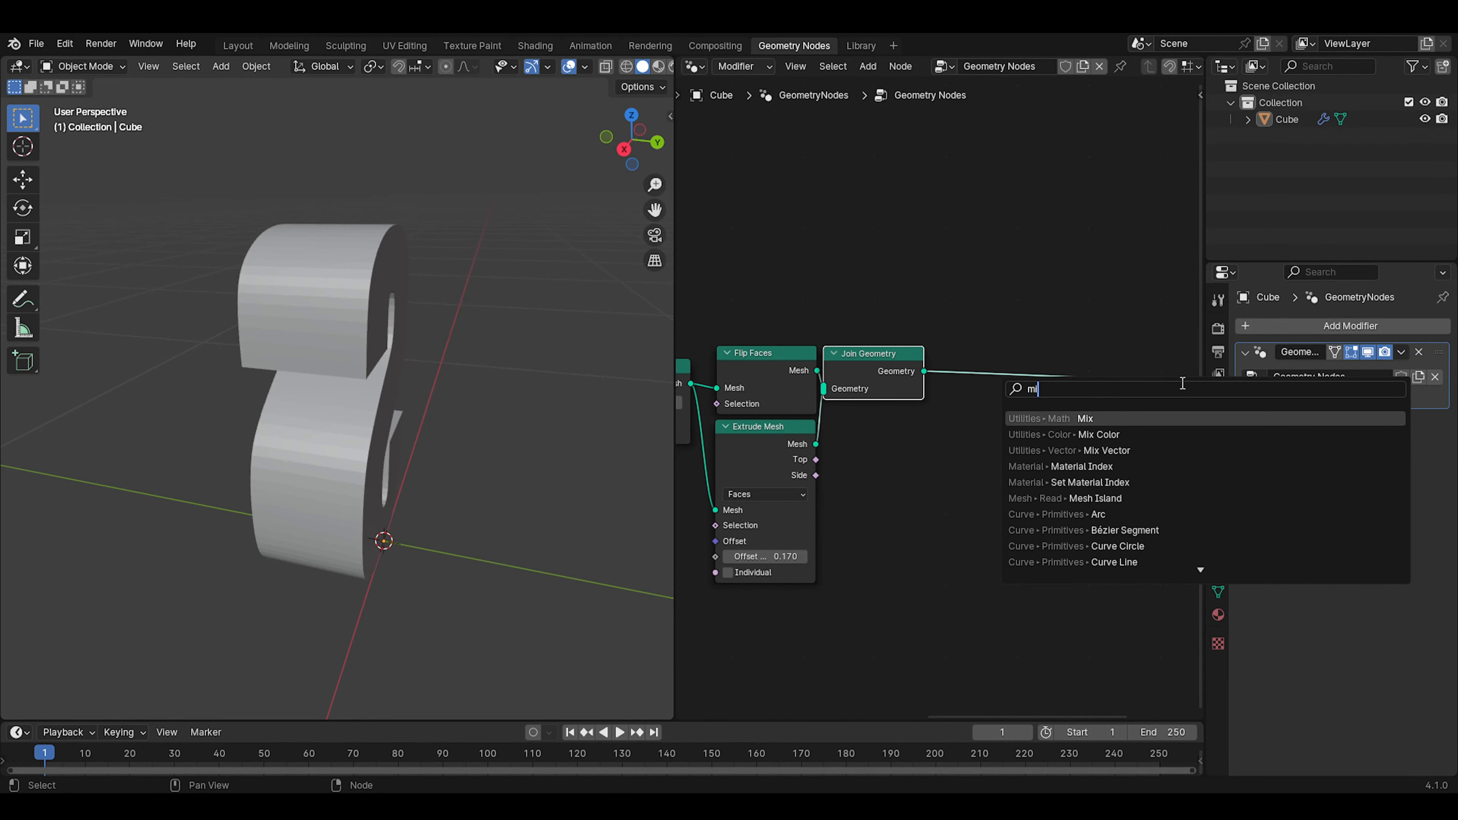
pyautogui.write('r')
pyautogui.press('BackSpace')
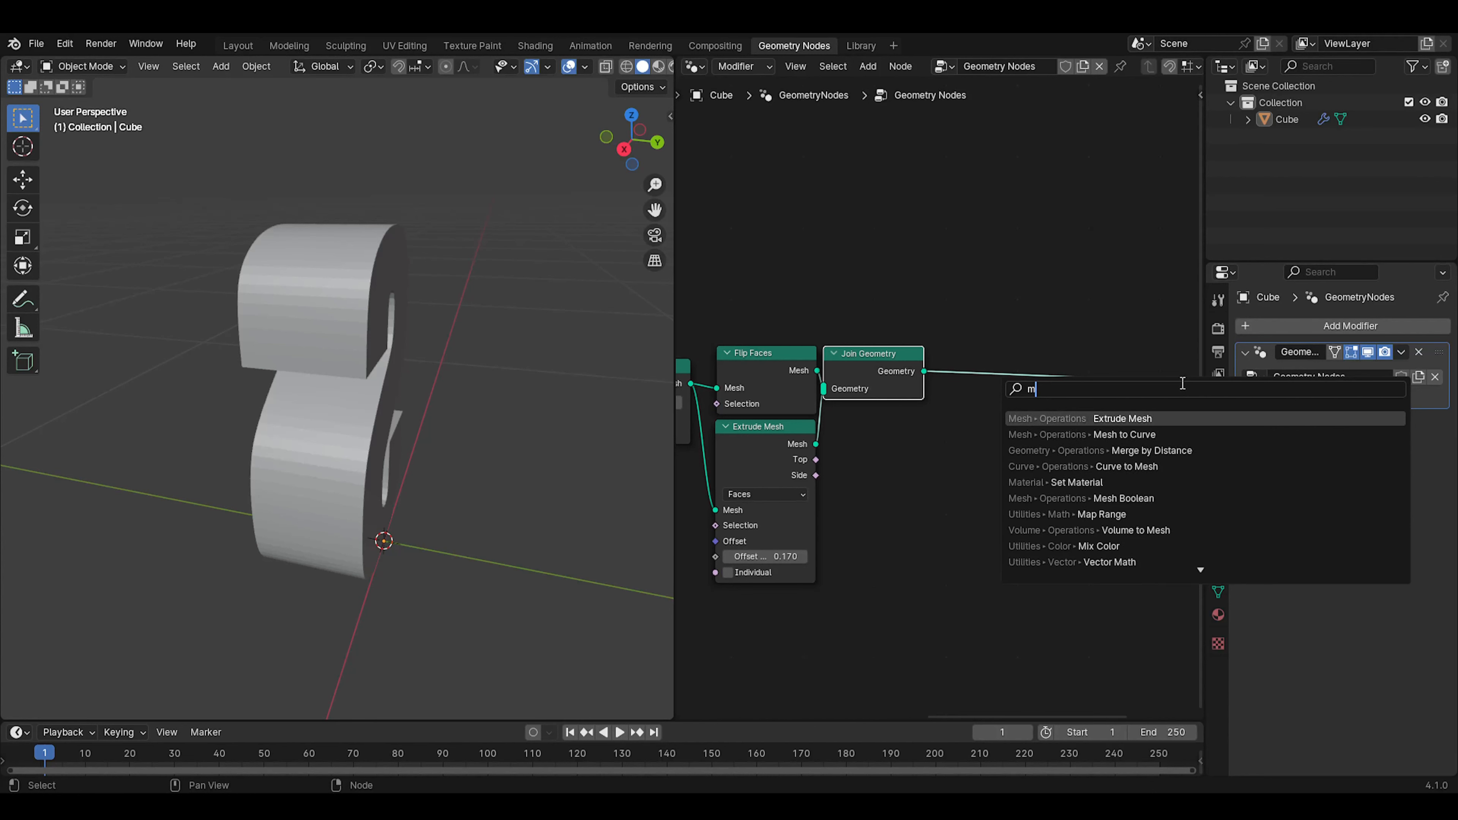
pyautogui.write('erge')
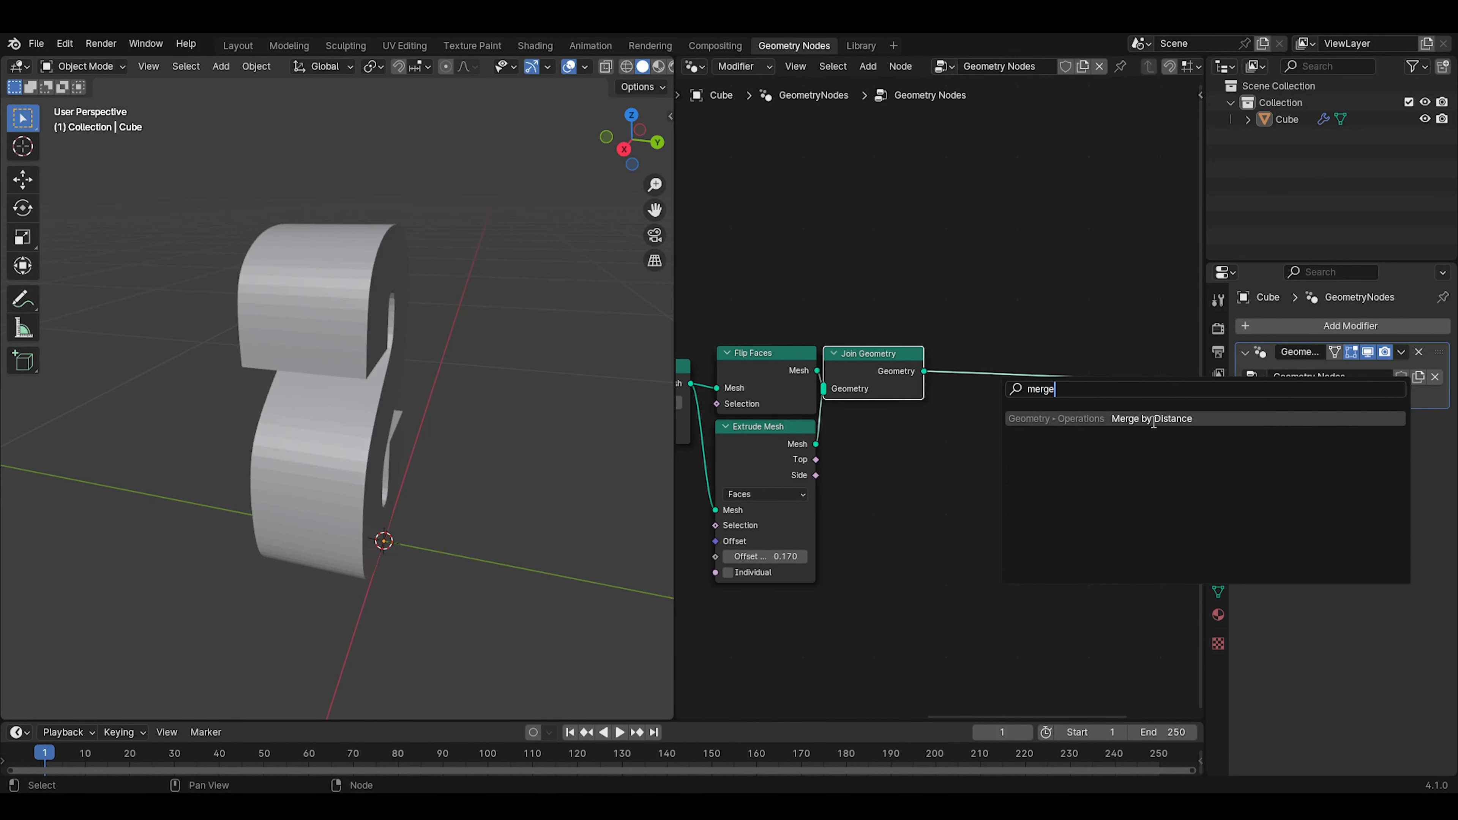
pyautogui.click(1153, 421)
pyautogui.click(978, 346)
pyautogui.moveTo(1009, 364); pyautogui.dragTo(956, 366)
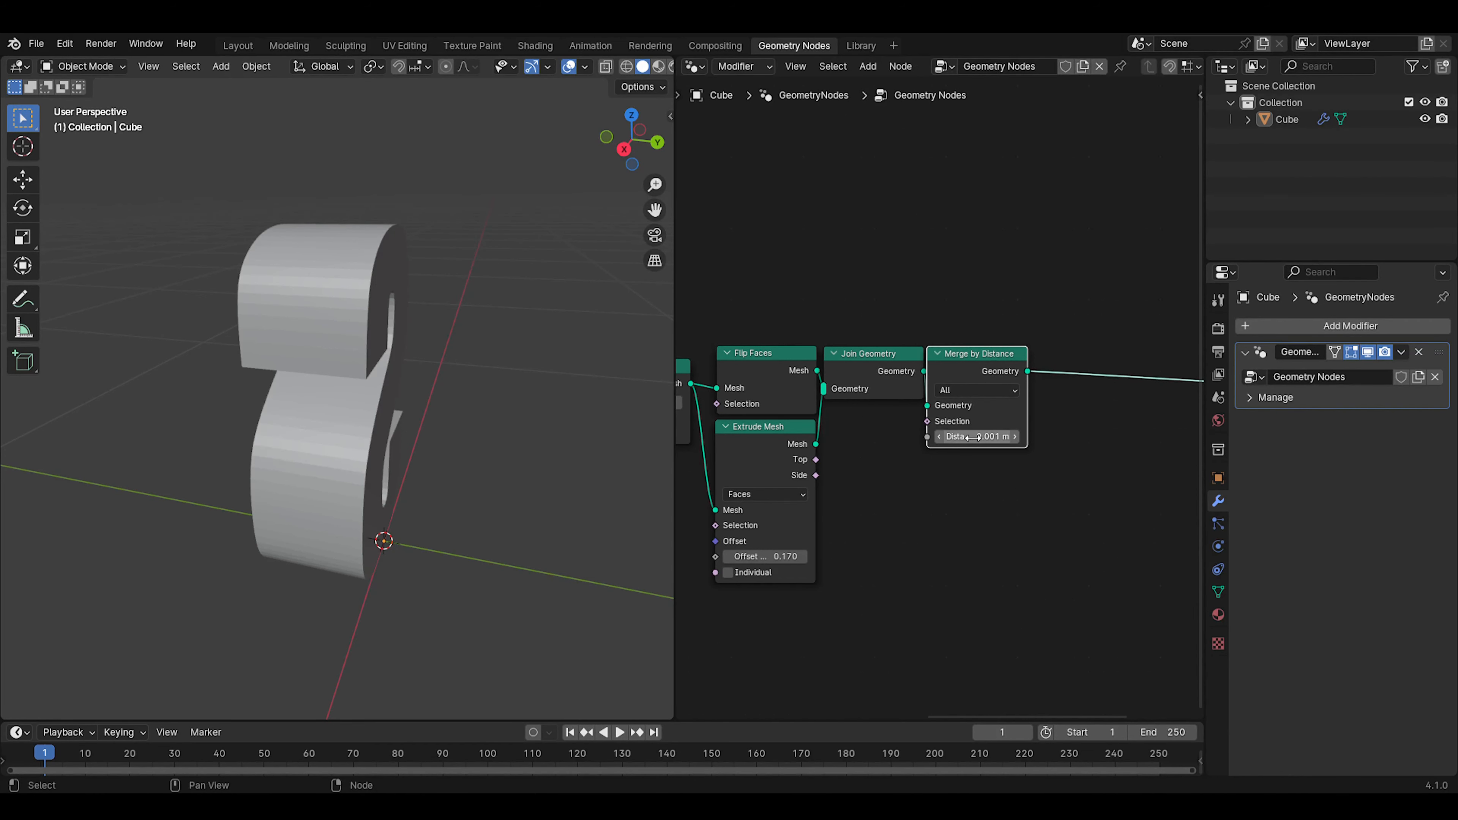
# Examine the letter's side walls up close and its whole shape from the front
pyautogui.scroll(6, 375, 326)
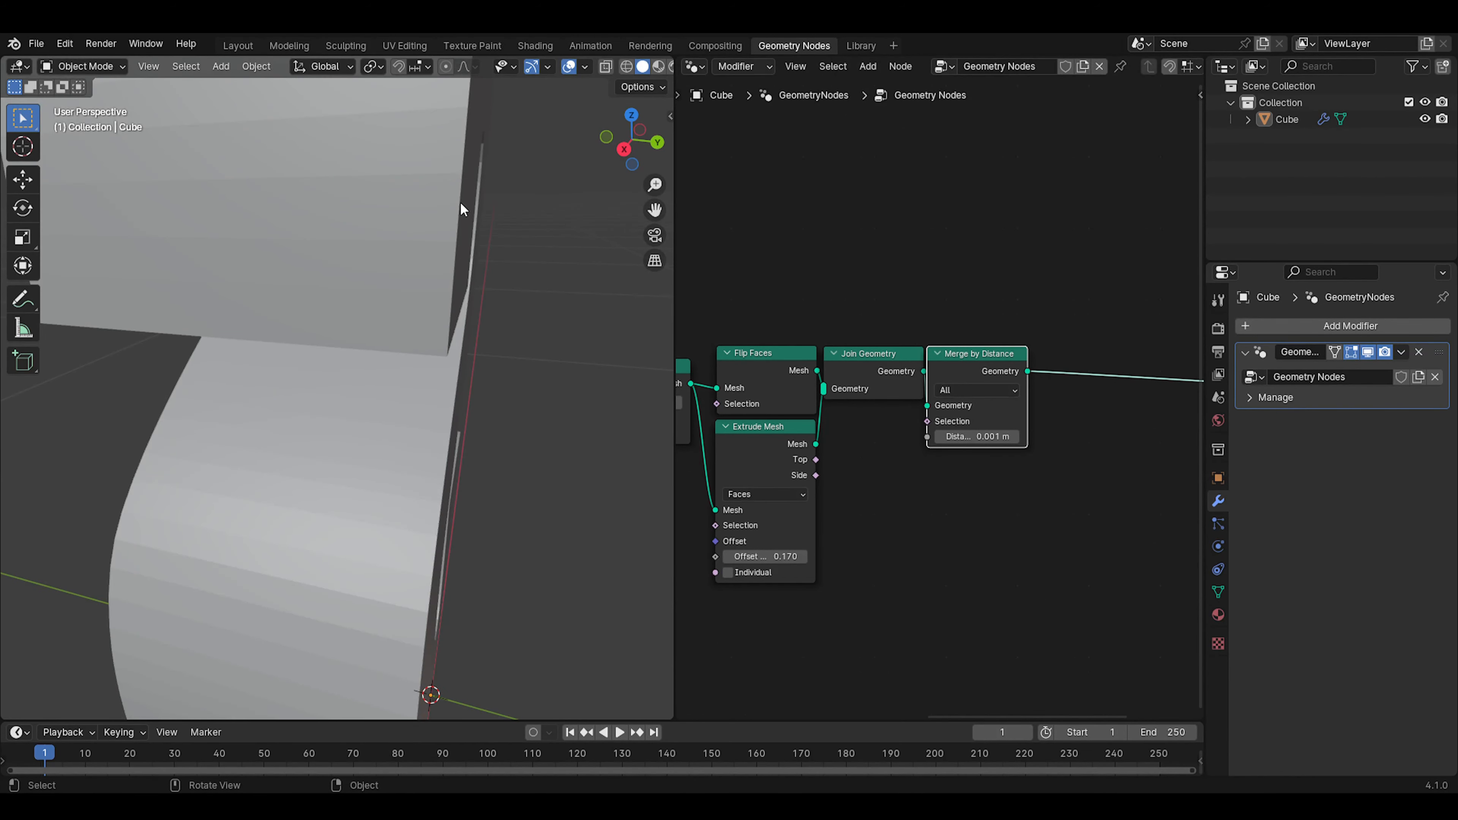
pyautogui.scroll(-6, 458, 177)
pyautogui.moveTo(317, 424); pyautogui.dragTo(416, 430, button='middle')
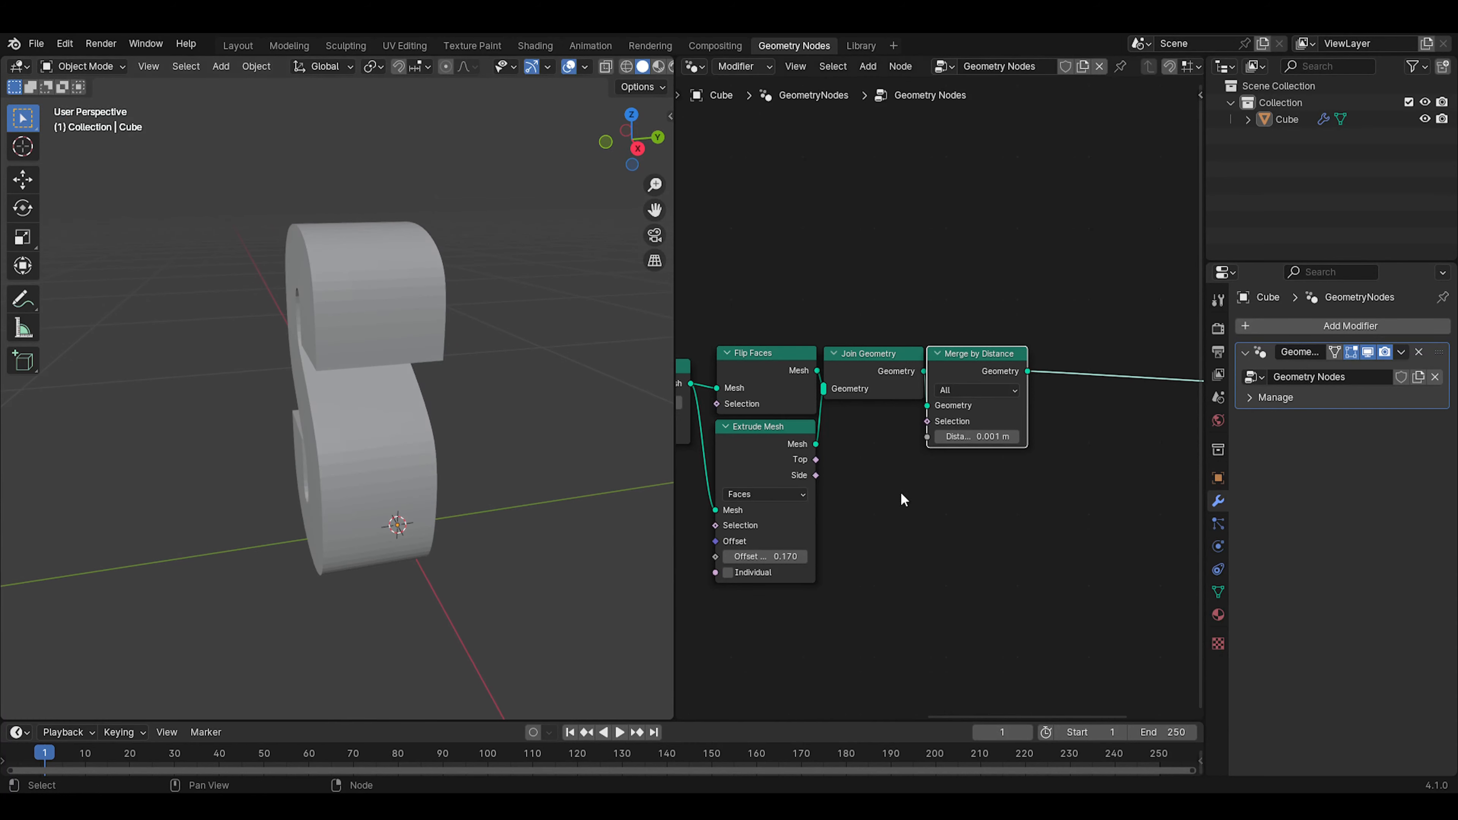
pyautogui.scroll(-4, 902, 494)
pyautogui.moveTo(991, 427); pyautogui.dragTo(783, 392, button='middle')
pyautogui.moveTo(733, 328); pyautogui.dragTo(736, 327)
pyautogui.moveTo(472, 363); pyautogui.dragTo(651, 405, button='middle')
pyautogui.scroll(-4, 752, 468)
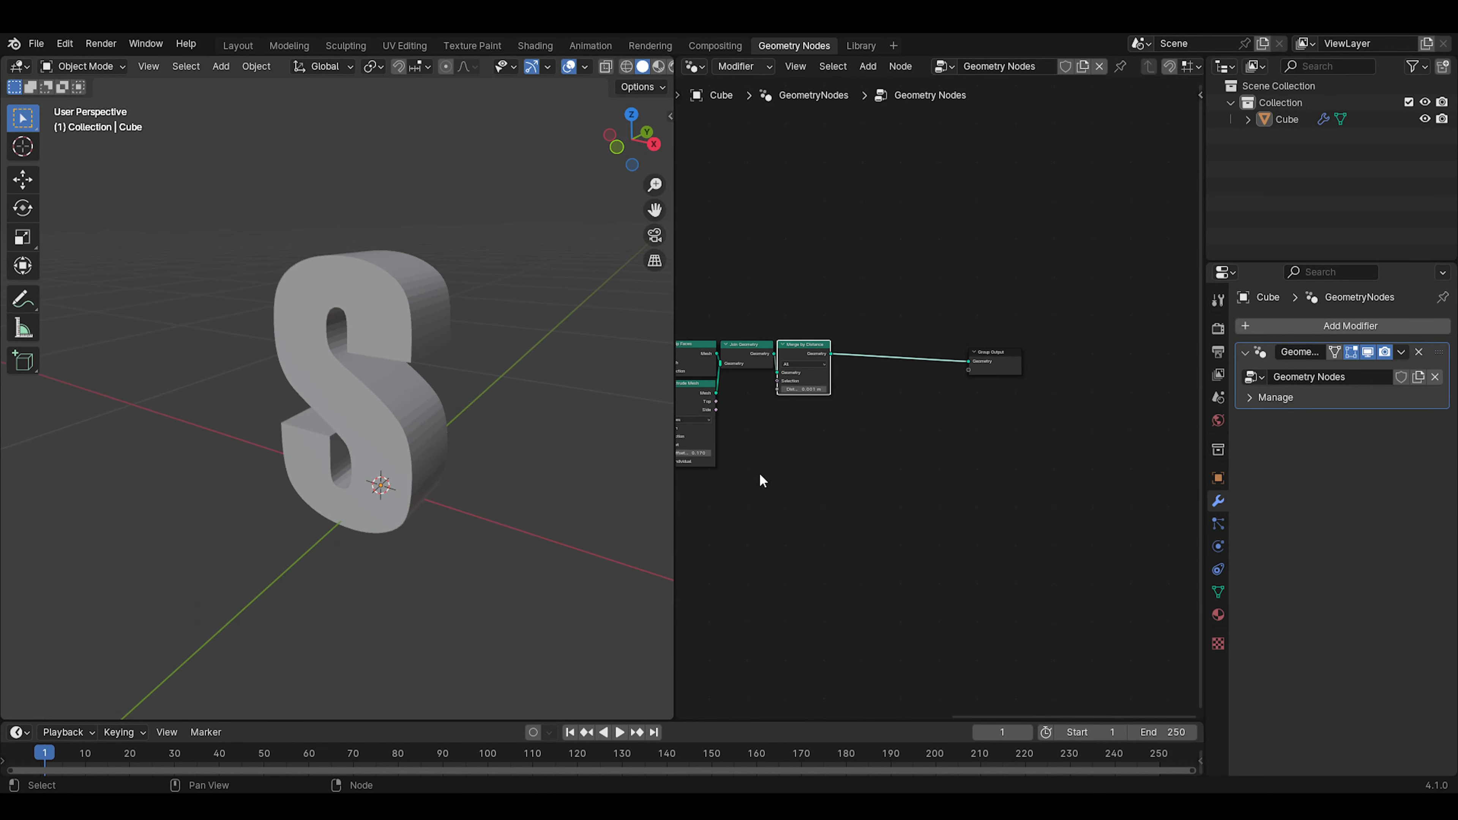
# Review the whole node chain from the text nodes through Merge by Distance to Group Output
pyautogui.moveTo(759, 473); pyautogui.dragTo(1018, 372, button='middle')
pyautogui.scroll(-3, 964, 366)
pyautogui.moveTo(911, 399)
pyautogui.mouseDown(button='middle')
pyautogui.moveTo(975, 385)
pyautogui.moveTo(915, 405)
pyautogui.mouseUp(button='middle')
pyautogui.scroll(2, 919, 402)
pyautogui.moveTo(960, 267); pyautogui.dragTo(954, 306)
pyautogui.scroll(-3, 869, 410)
pyautogui.moveTo(925, 389); pyautogui.dragTo(1019, 433, button='middle')
pyautogui.scroll(-4, 429, 365)
pyautogui.scroll(7, 338, 342)
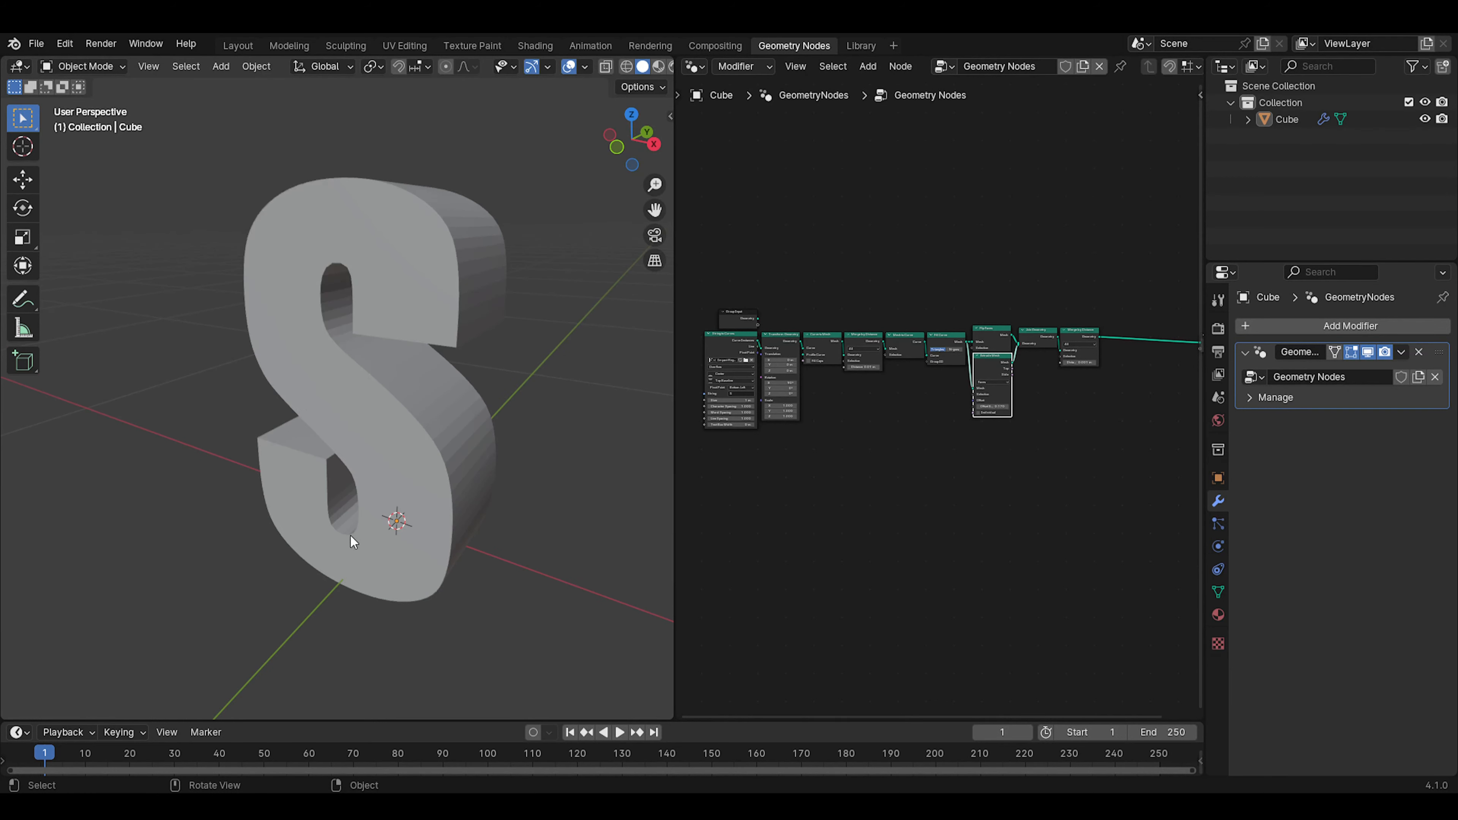
# Select the letter and inspect its closed shape at several distances and from above
pyautogui.scroll(-3, 415, 349)
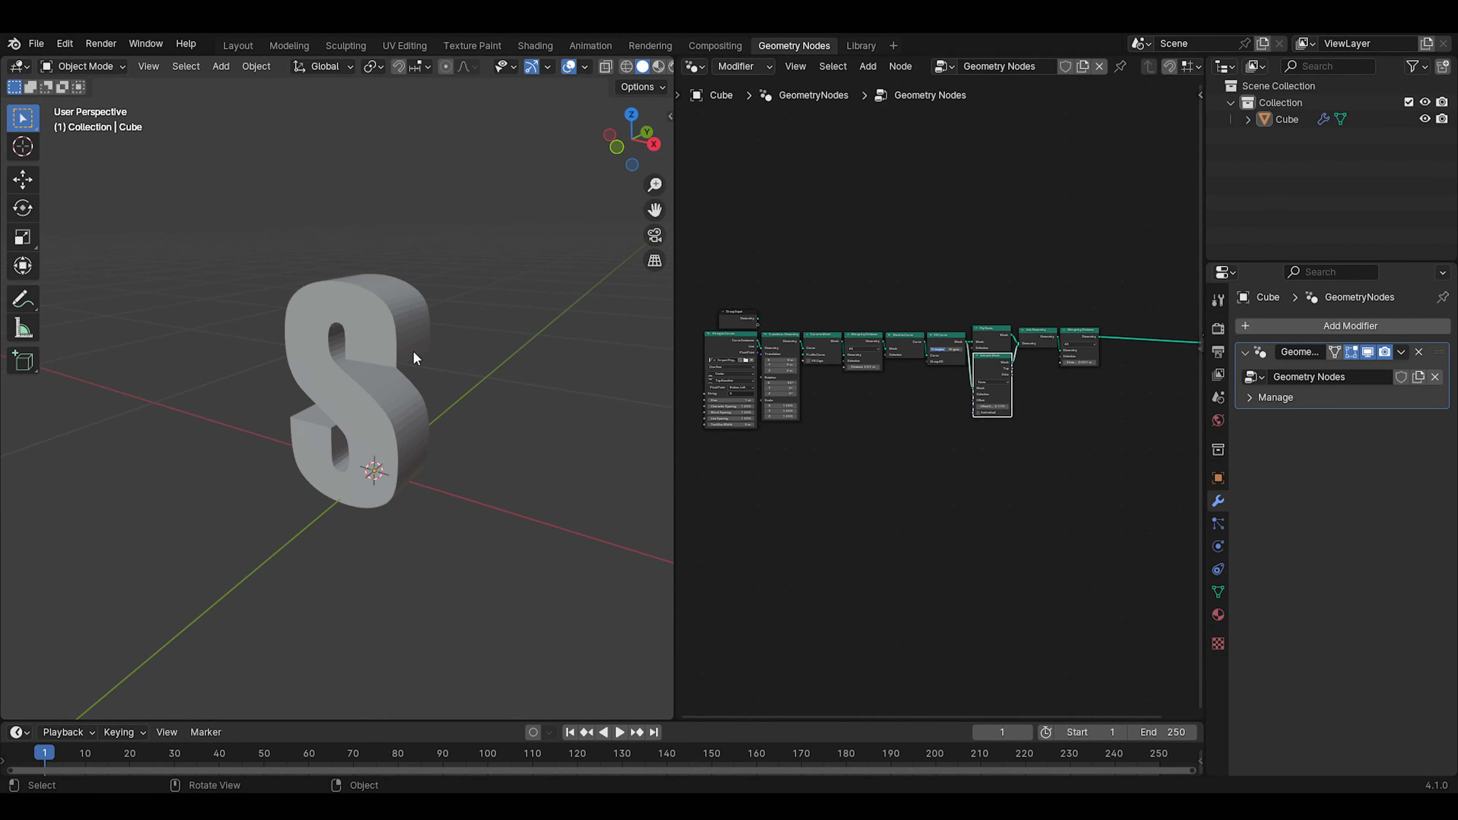
pyautogui.scroll(3, 385, 350)
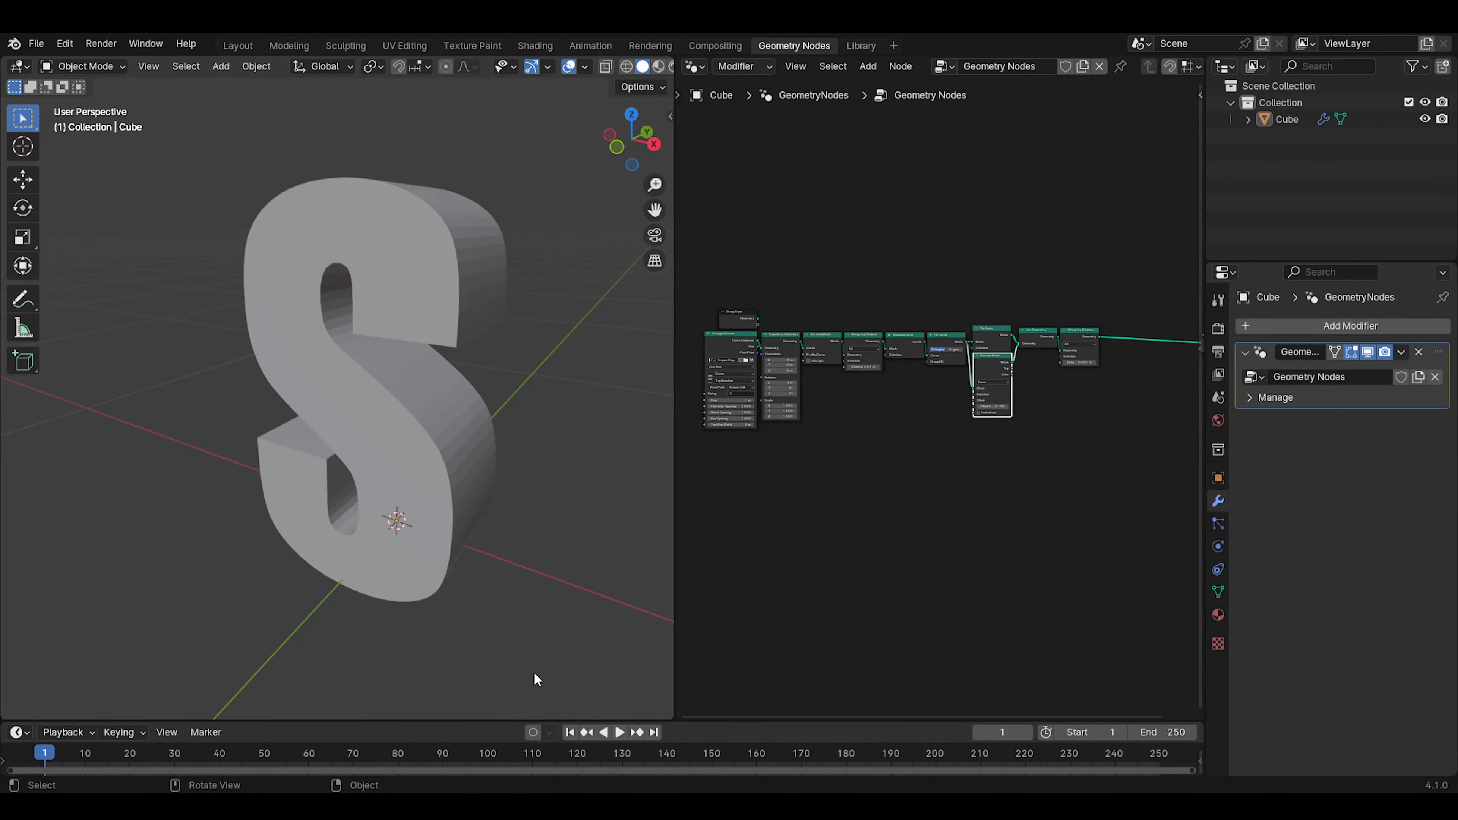
pyautogui.scroll(-2, 439, 411)
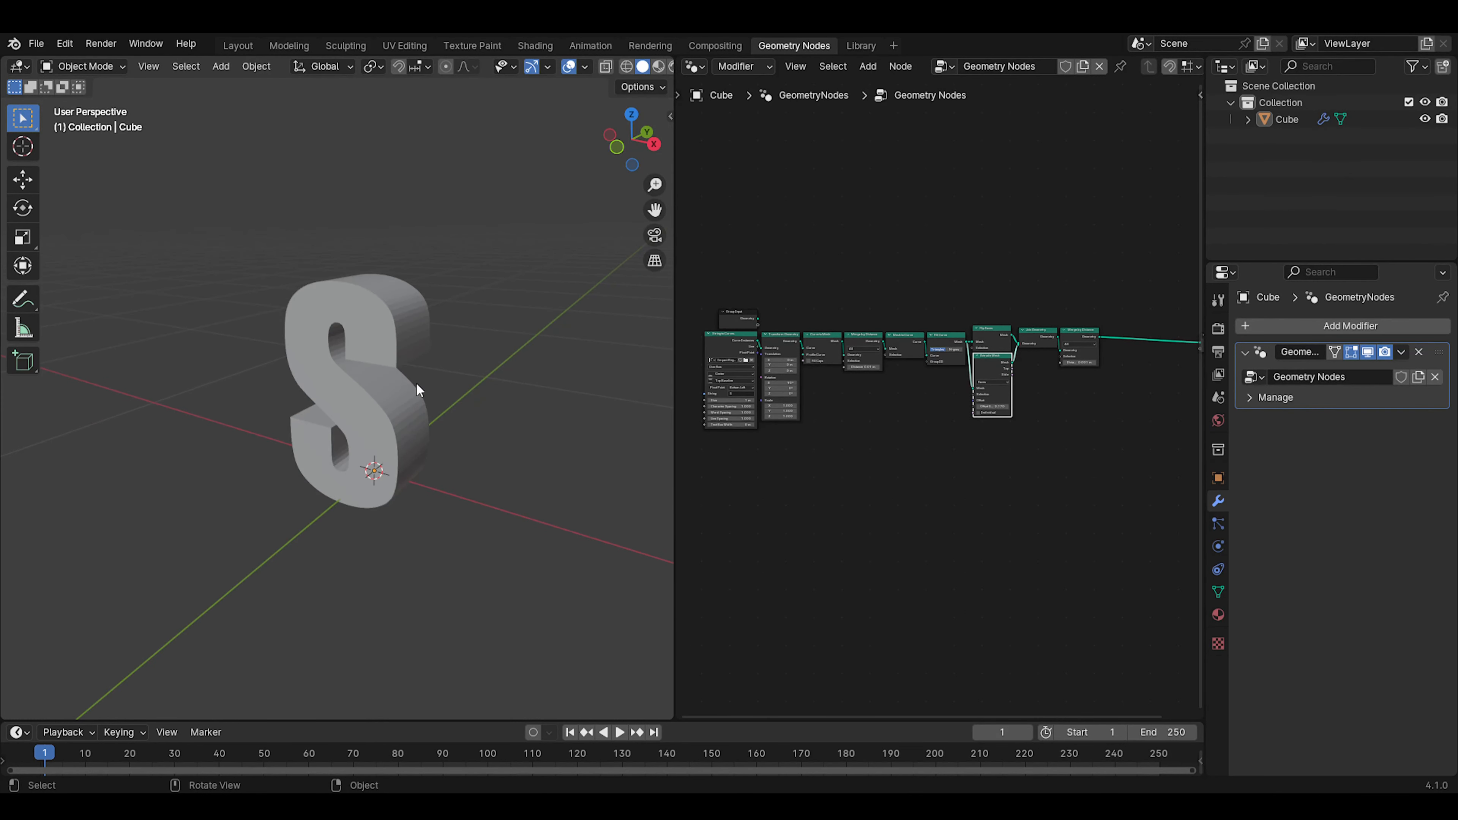
pyautogui.scroll(2, 425, 390)
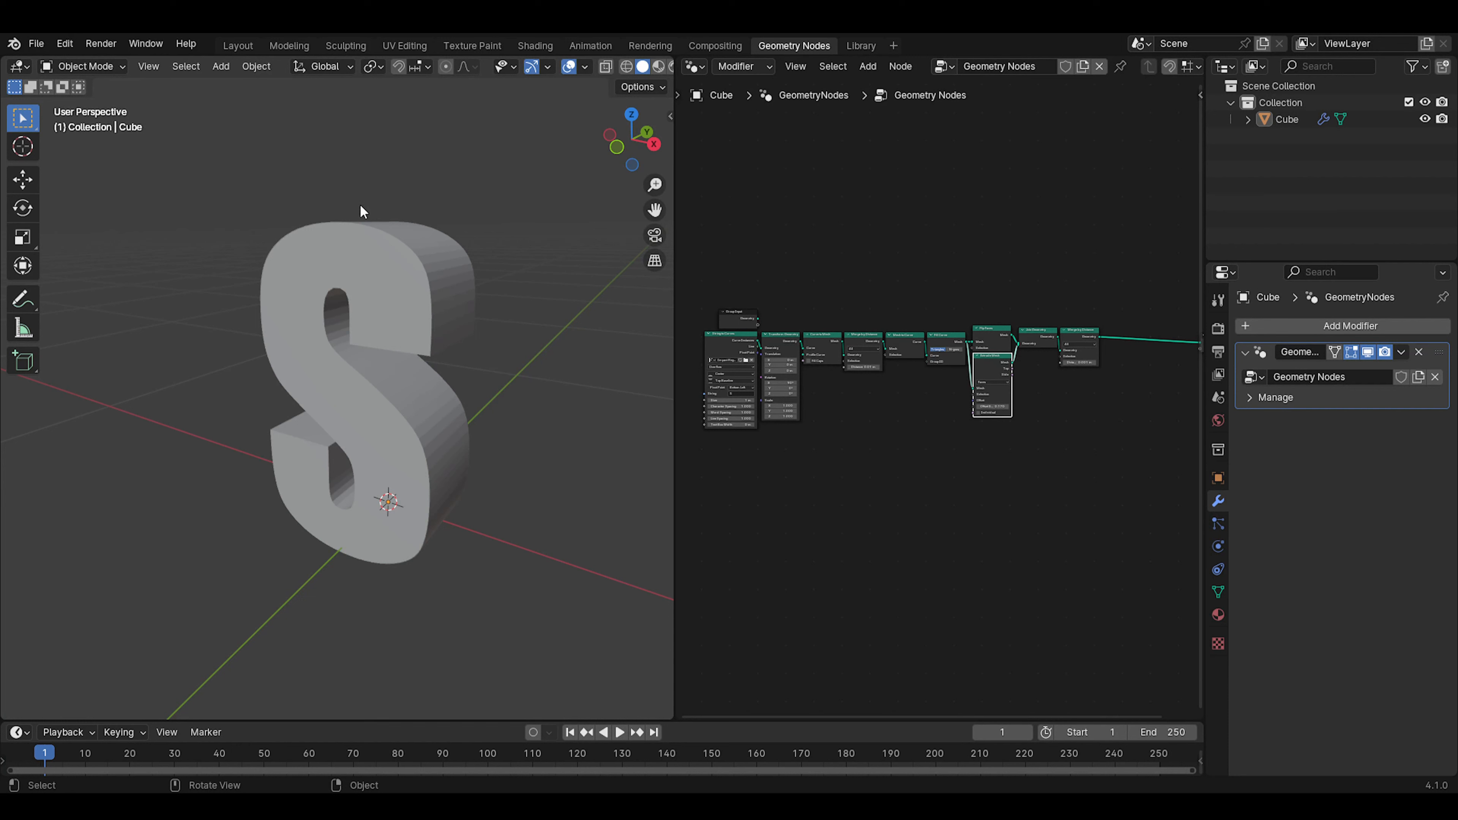
pyautogui.click(420, 277)
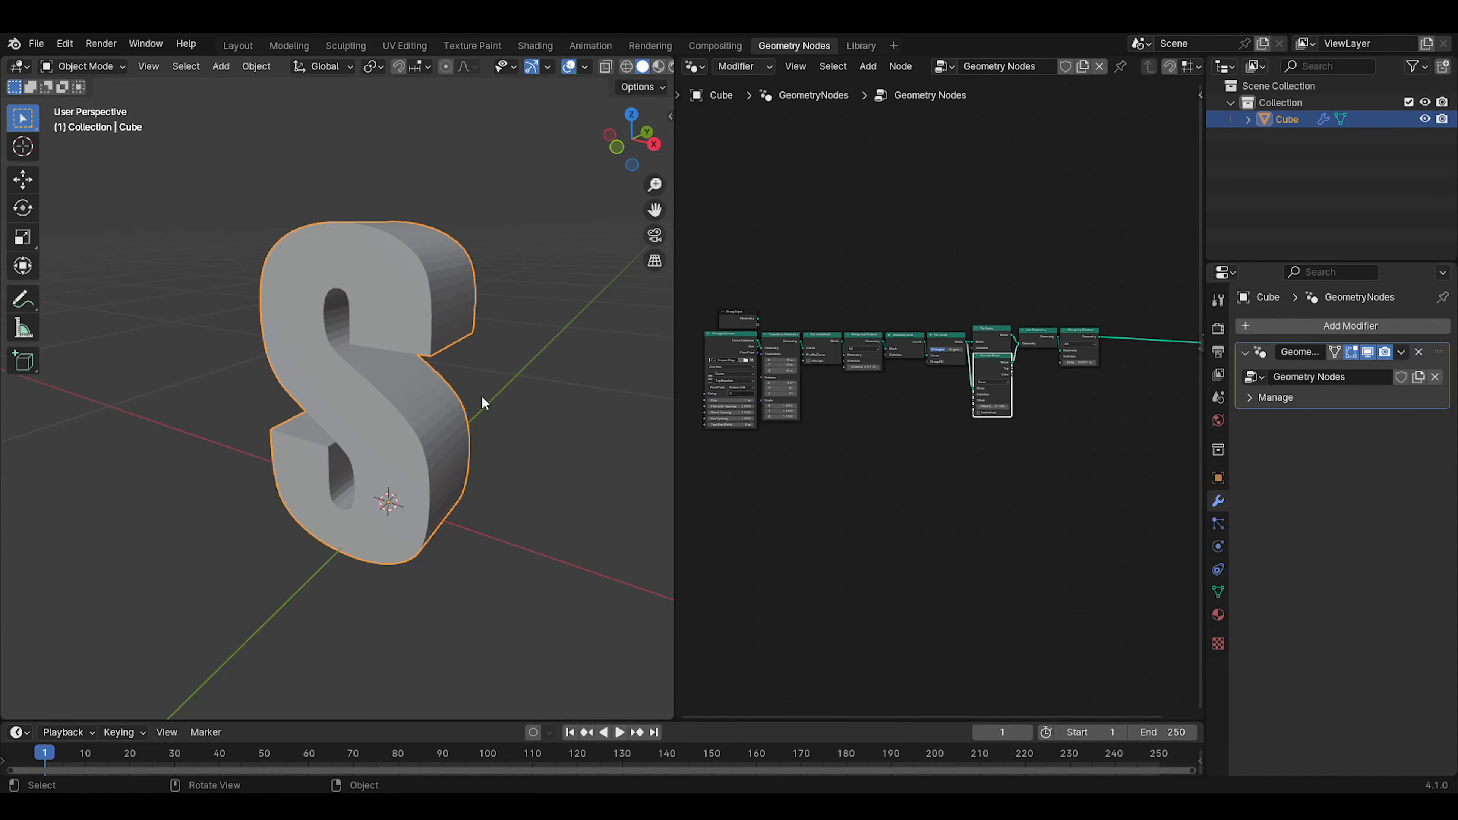
pyautogui.scroll(2, 410, 435)
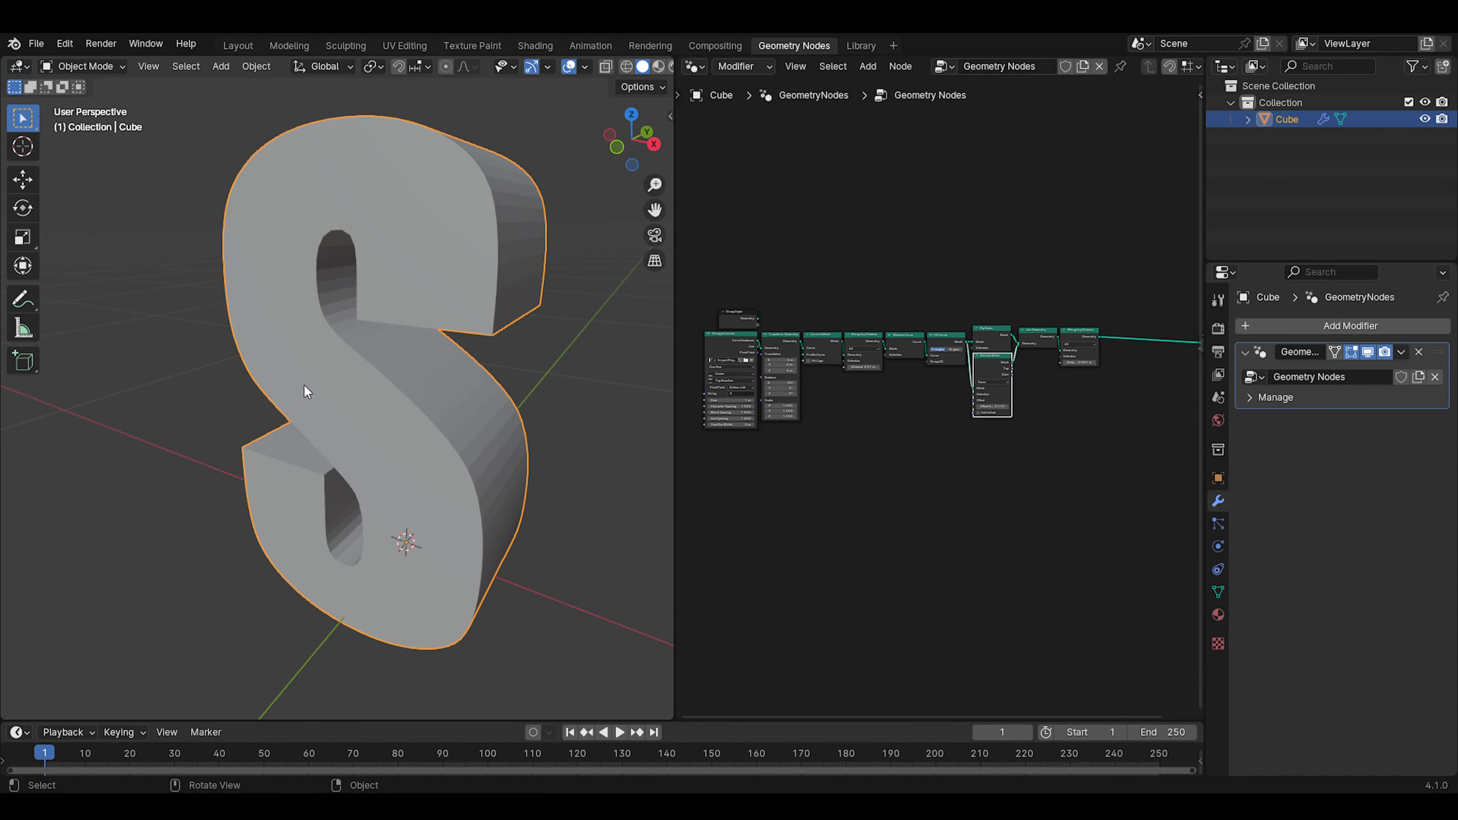
pyautogui.scroll(-2, 304, 391)
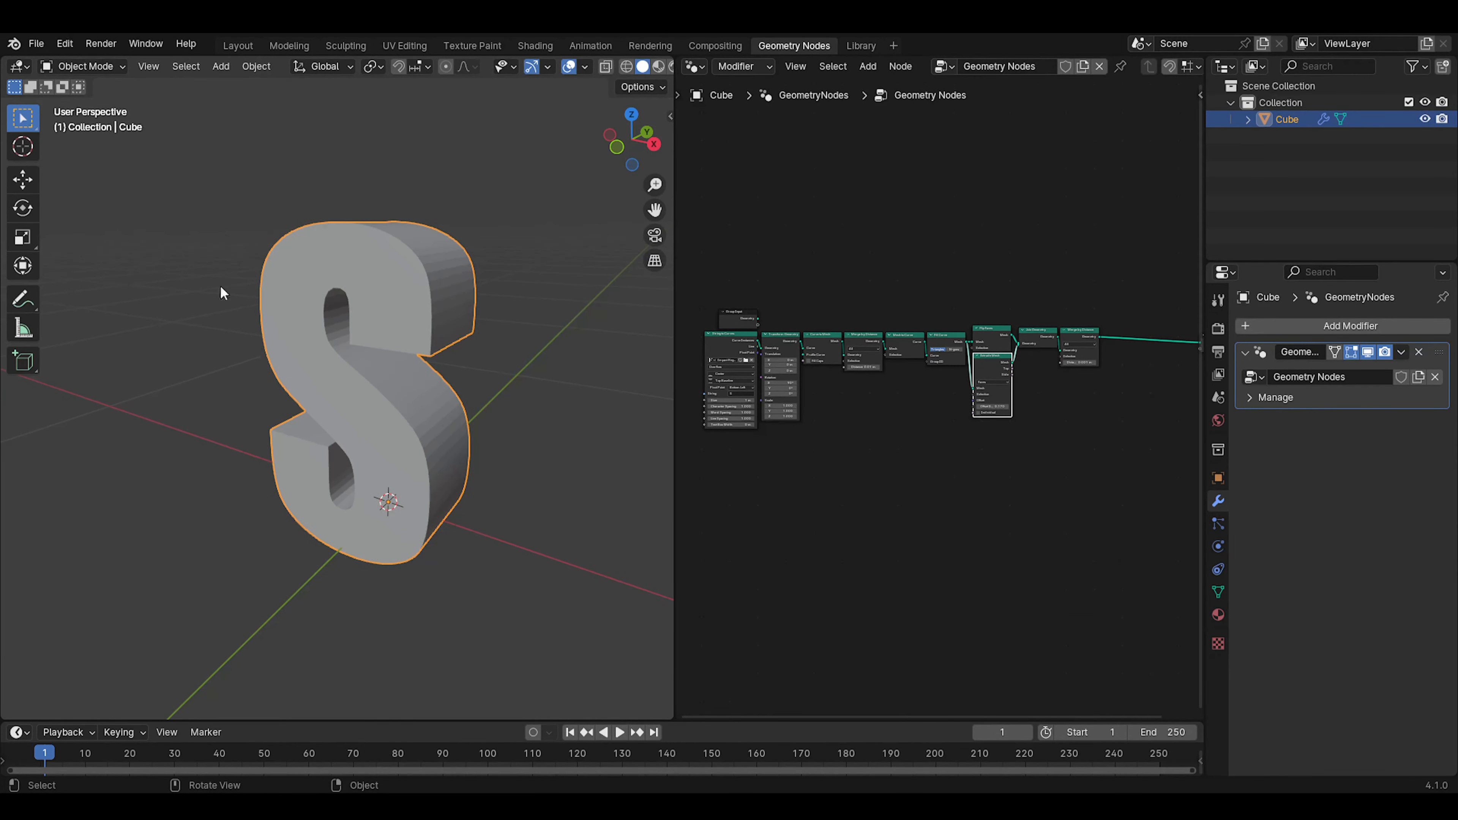
pyautogui.click(225, 255)
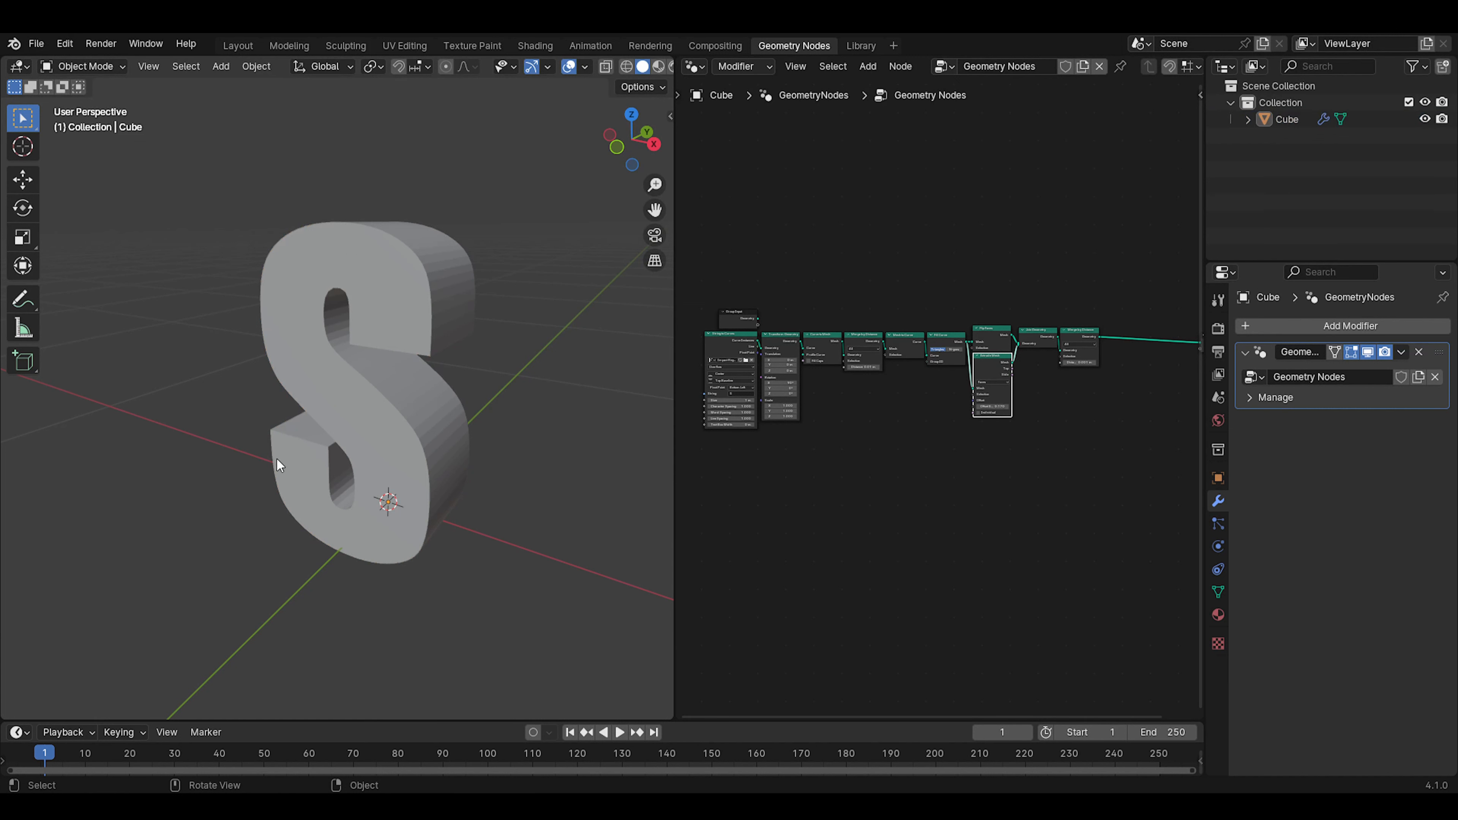
pyautogui.click(385, 381)
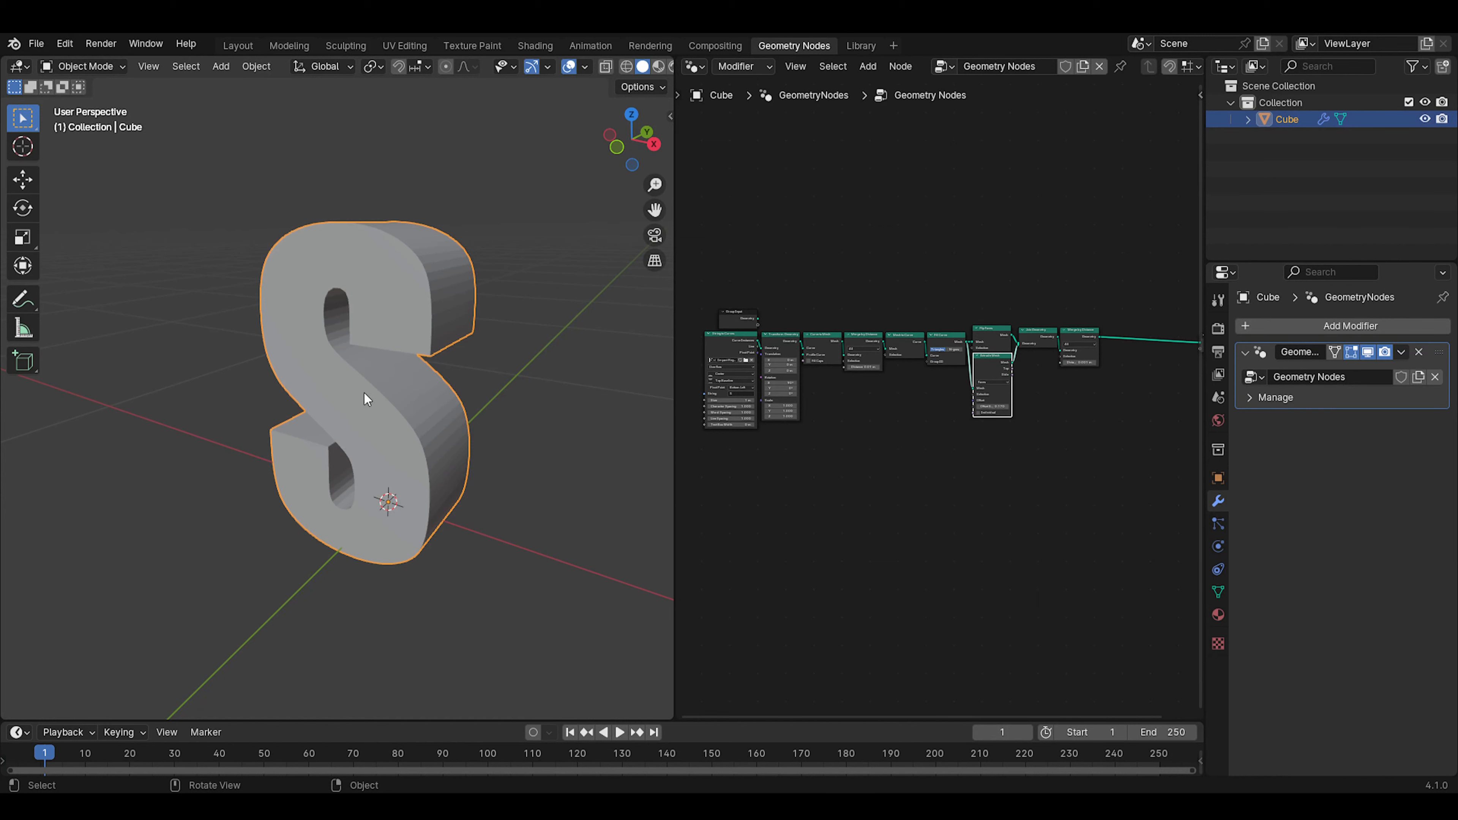
pyautogui.moveTo(468, 400); pyautogui.dragTo(384, 300, button='middle')
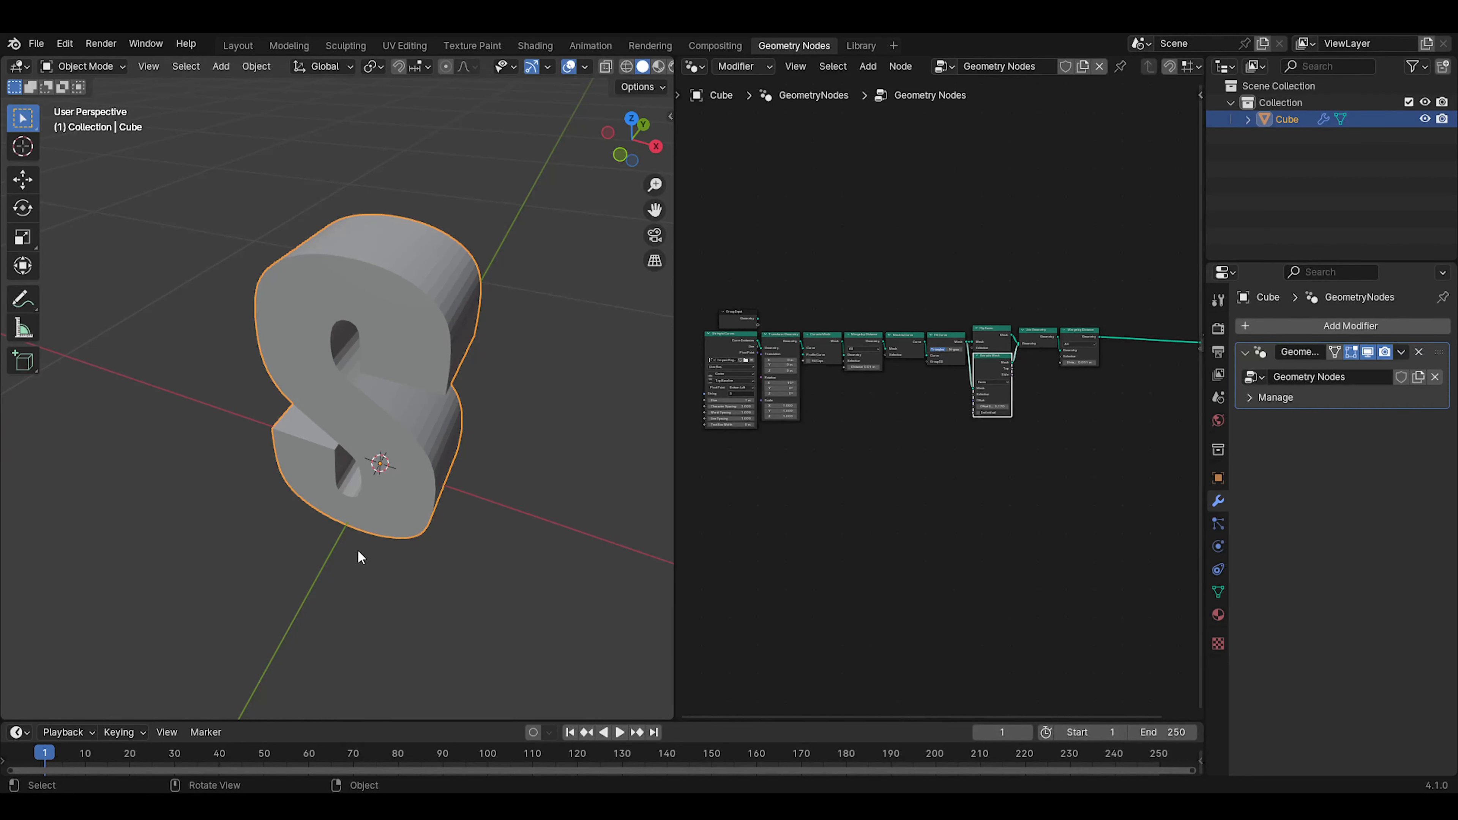
pyautogui.moveTo(1069, 400); pyautogui.dragTo(884, 443, button='middle')
pyautogui.scroll(1, 953, 409)
pyautogui.scroll(2, 866, 446)
pyautogui.scroll(2, 947, 419)
pyautogui.hotkey('shift', 'a')
pyautogui.click(934, 400)
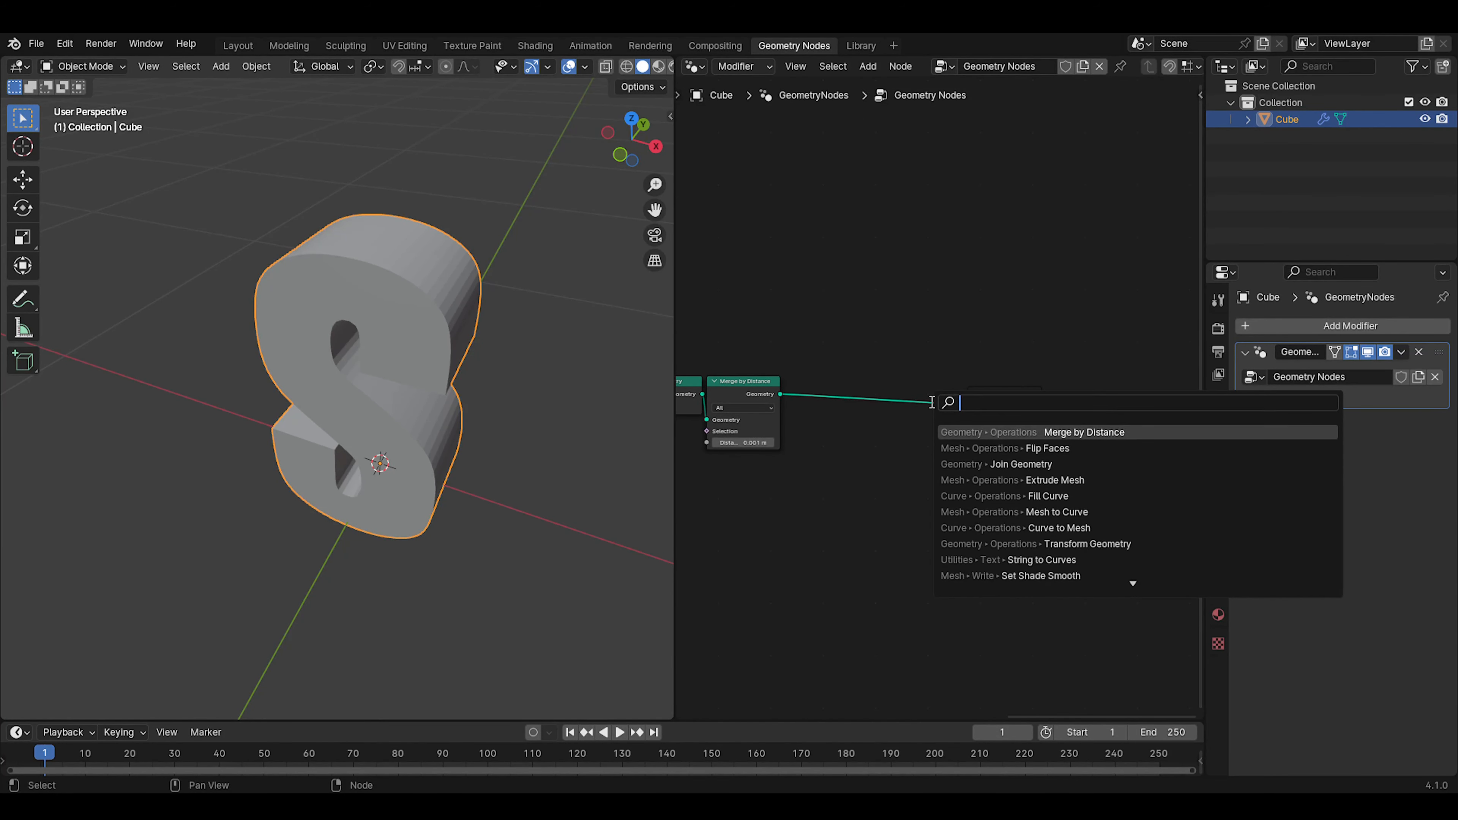
pyautogui.write('bol')
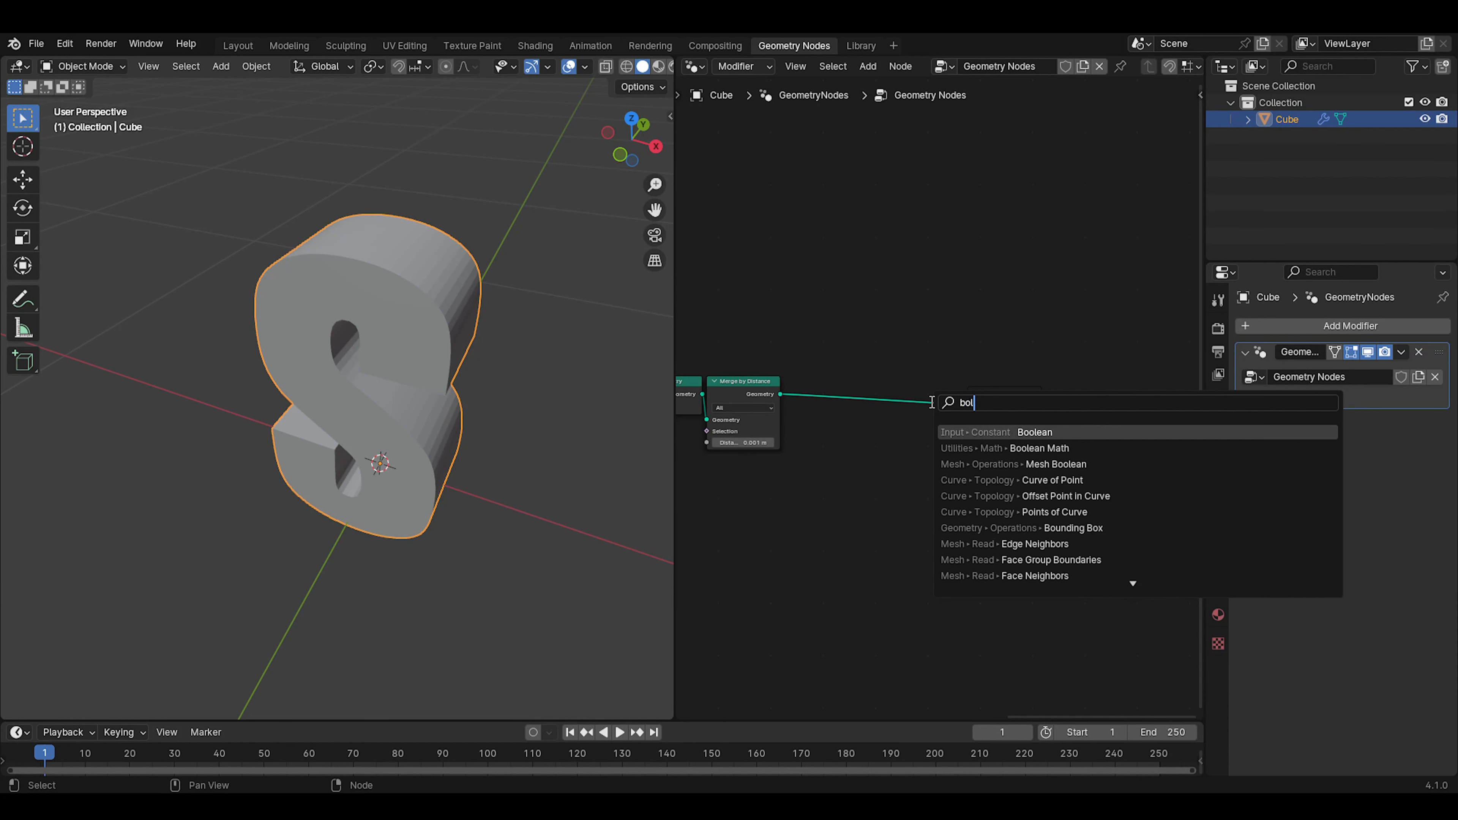
pyautogui.click(993, 433)
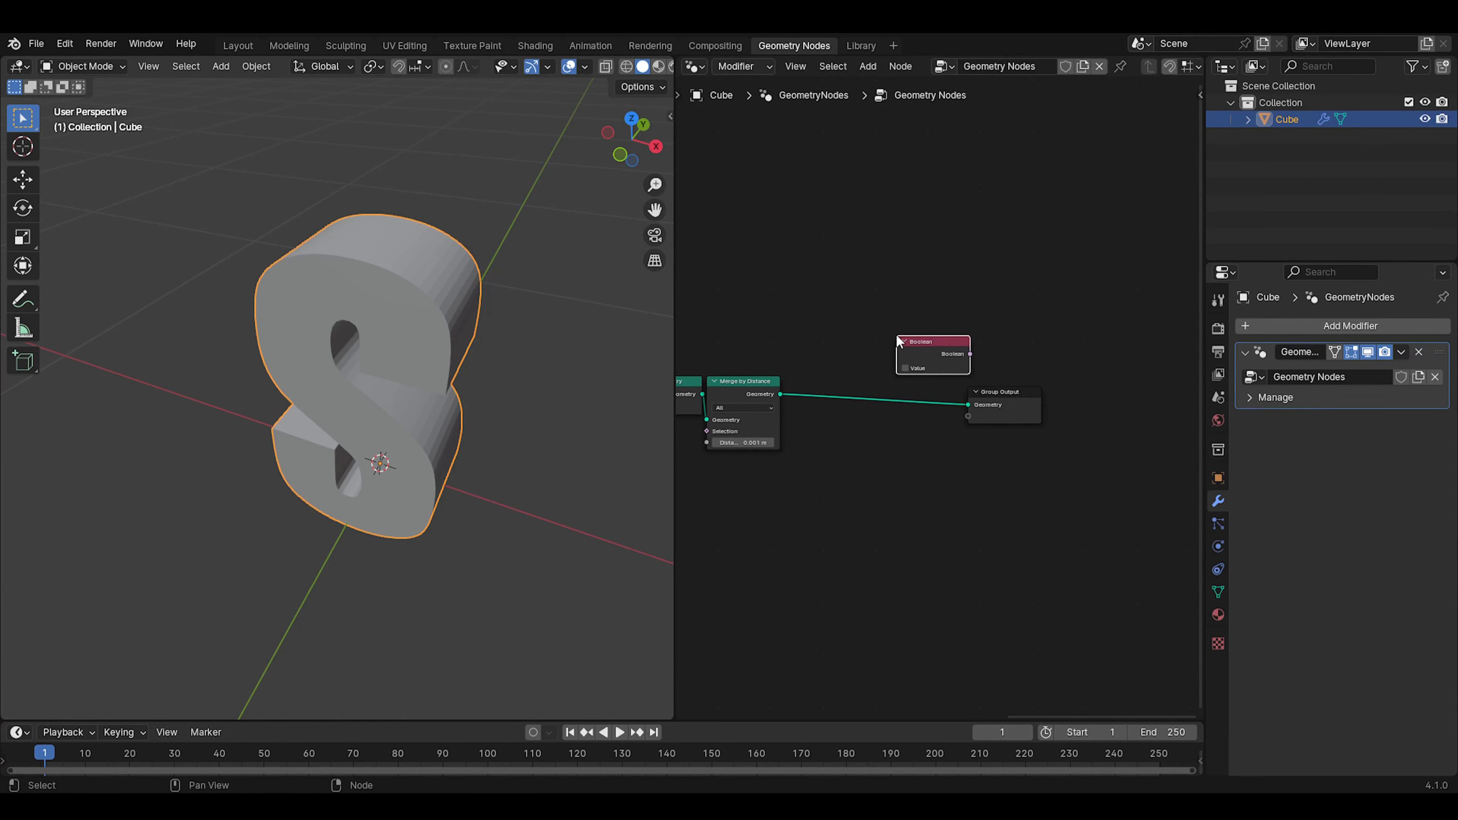
pyautogui.click(898, 341)
# Insert a Mesh Boolean node between Merge by Distance and Group Output, with the letter feeding Mesh 2
pyautogui.hotkey('shift', 'a')
pyautogui.click(898, 335)
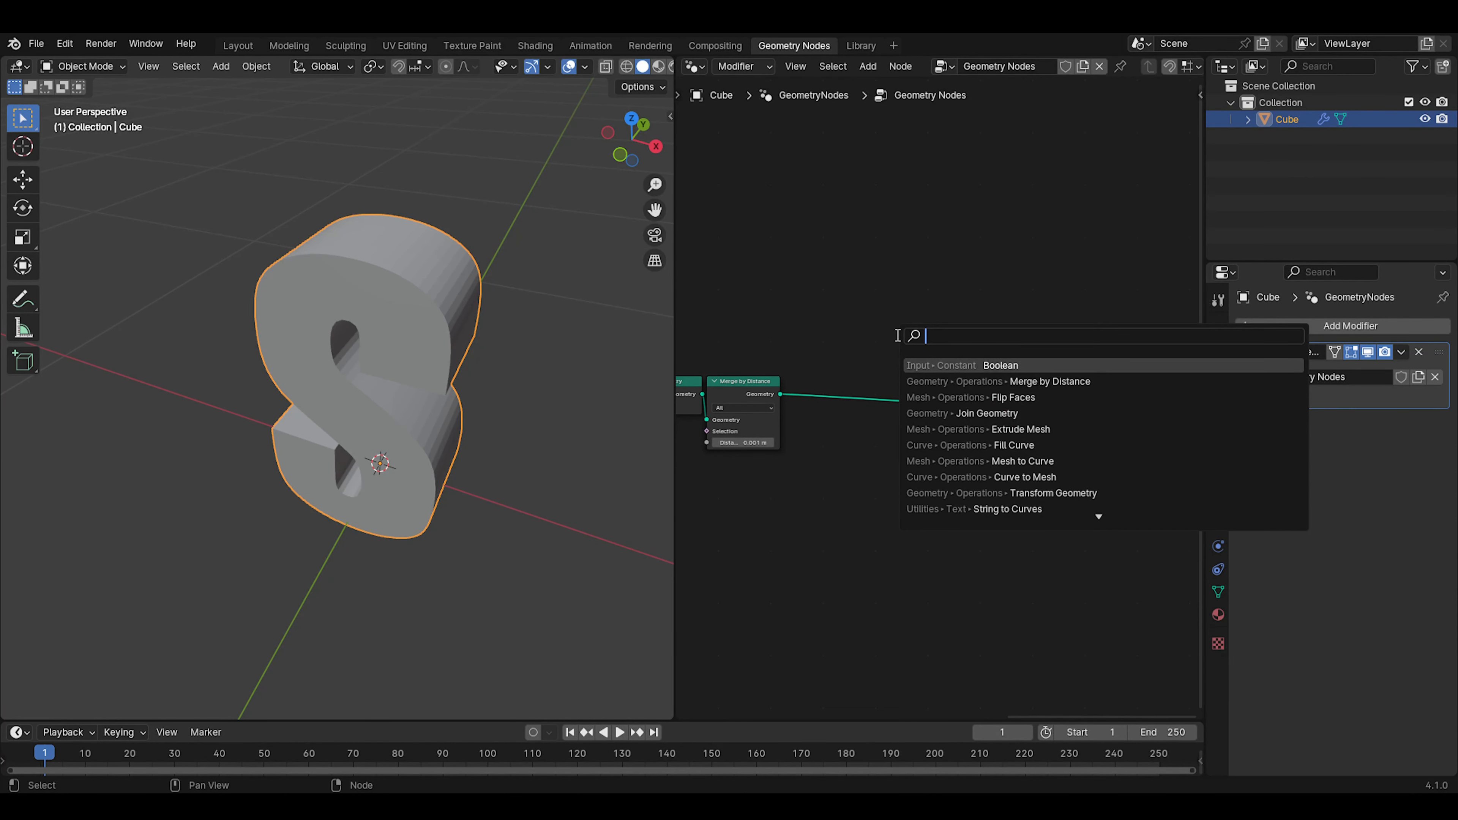
pyautogui.write('boll')
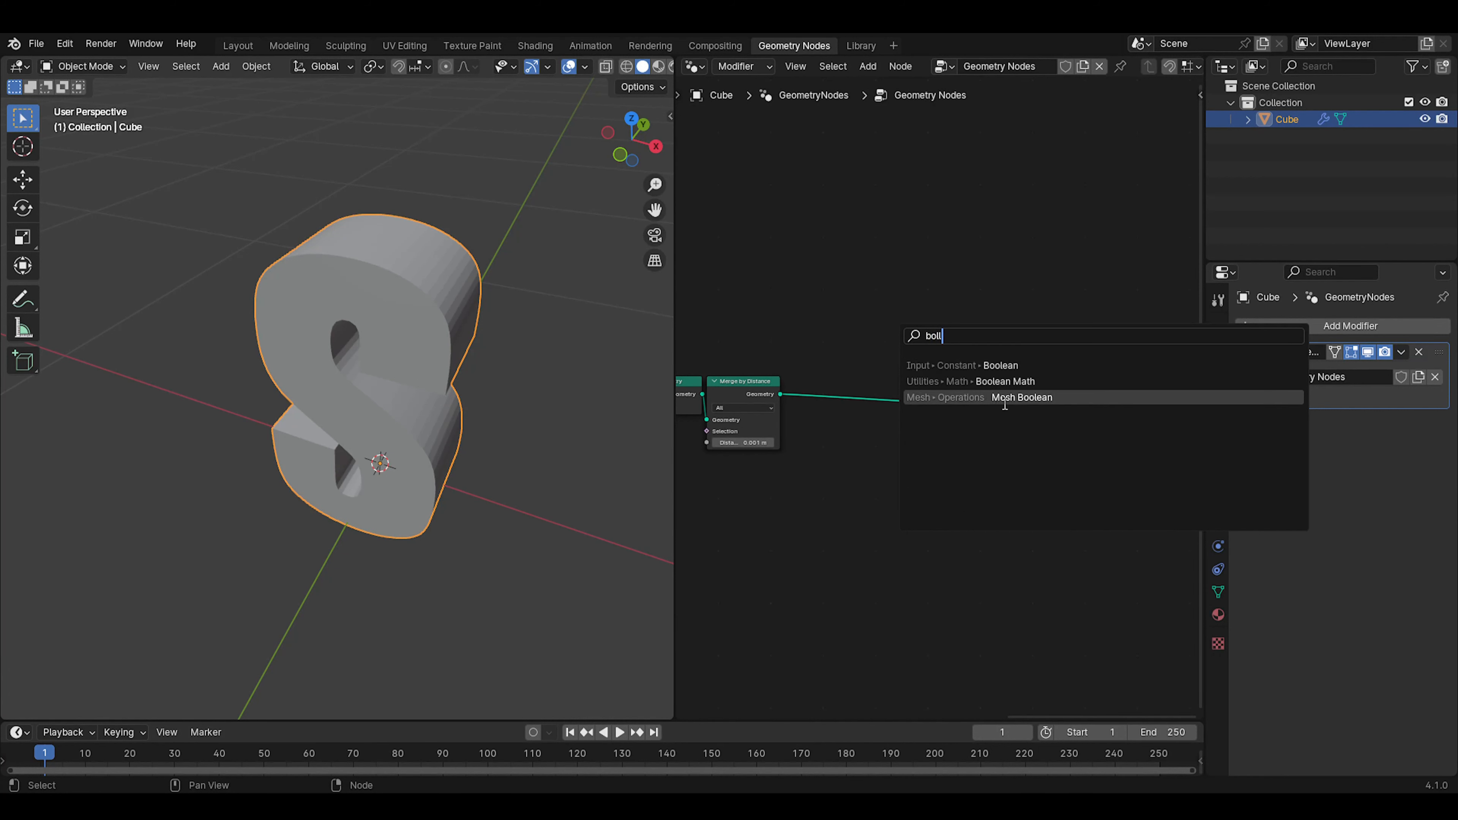
pyautogui.click(1007, 399)
pyautogui.click(853, 347)
pyautogui.moveTo(880, 374)
pyautogui.mouseDown()
pyautogui.moveTo(907, 341)
pyautogui.moveTo(859, 370)
pyautogui.mouseUp()
pyautogui.scroll(4, 908, 341)
pyautogui.moveTo(859, 375); pyautogui.dragTo(978, 437, button='middle')
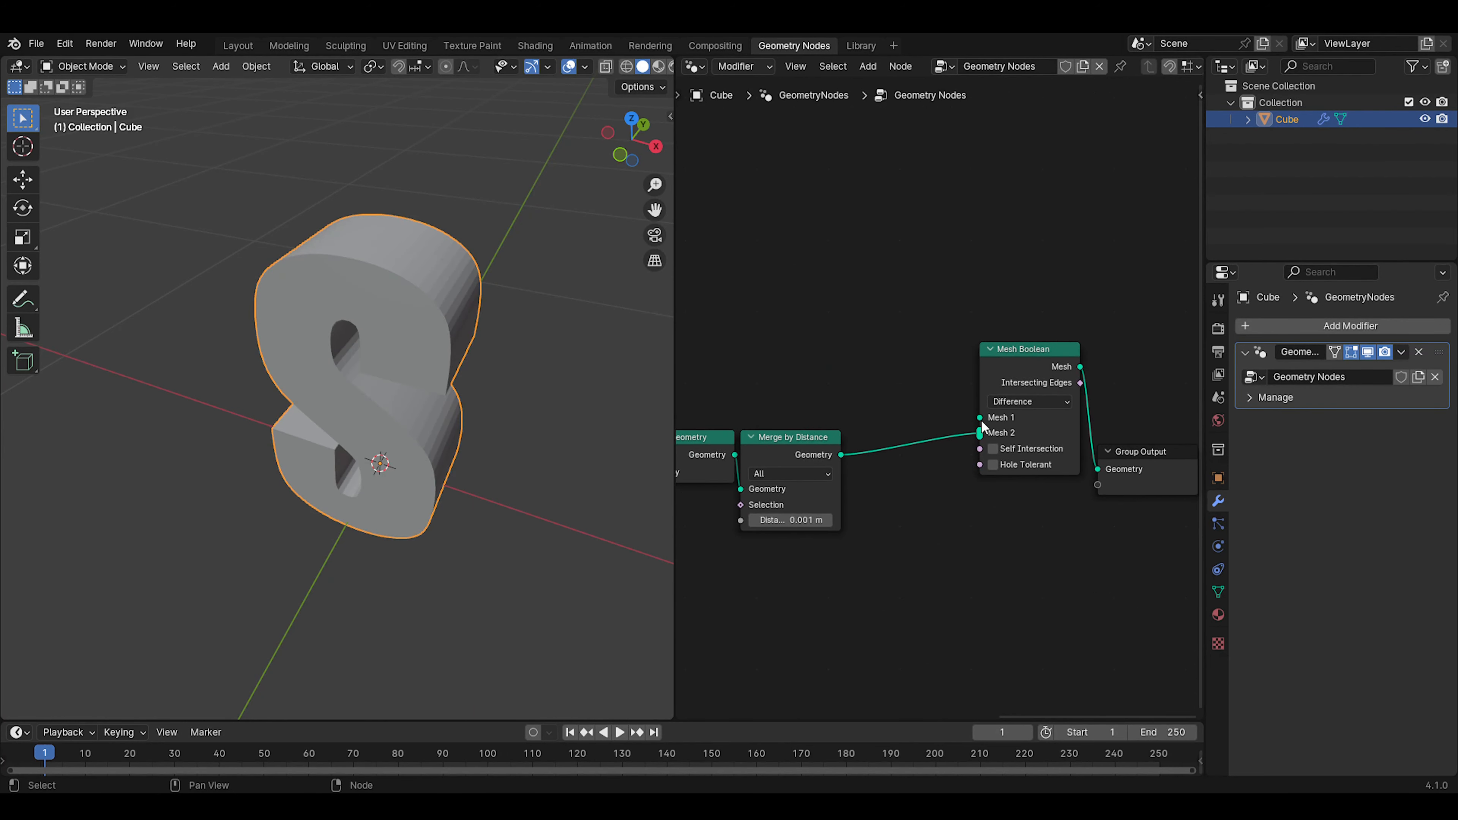
# Add a Cube mesh primitive node above Merge by Distance and connect its Mesh output to Mesh 1 of Mesh Boolean
pyautogui.hotkey('shift', 'a')
pyautogui.click(899, 347)
pyautogui.write('cube')
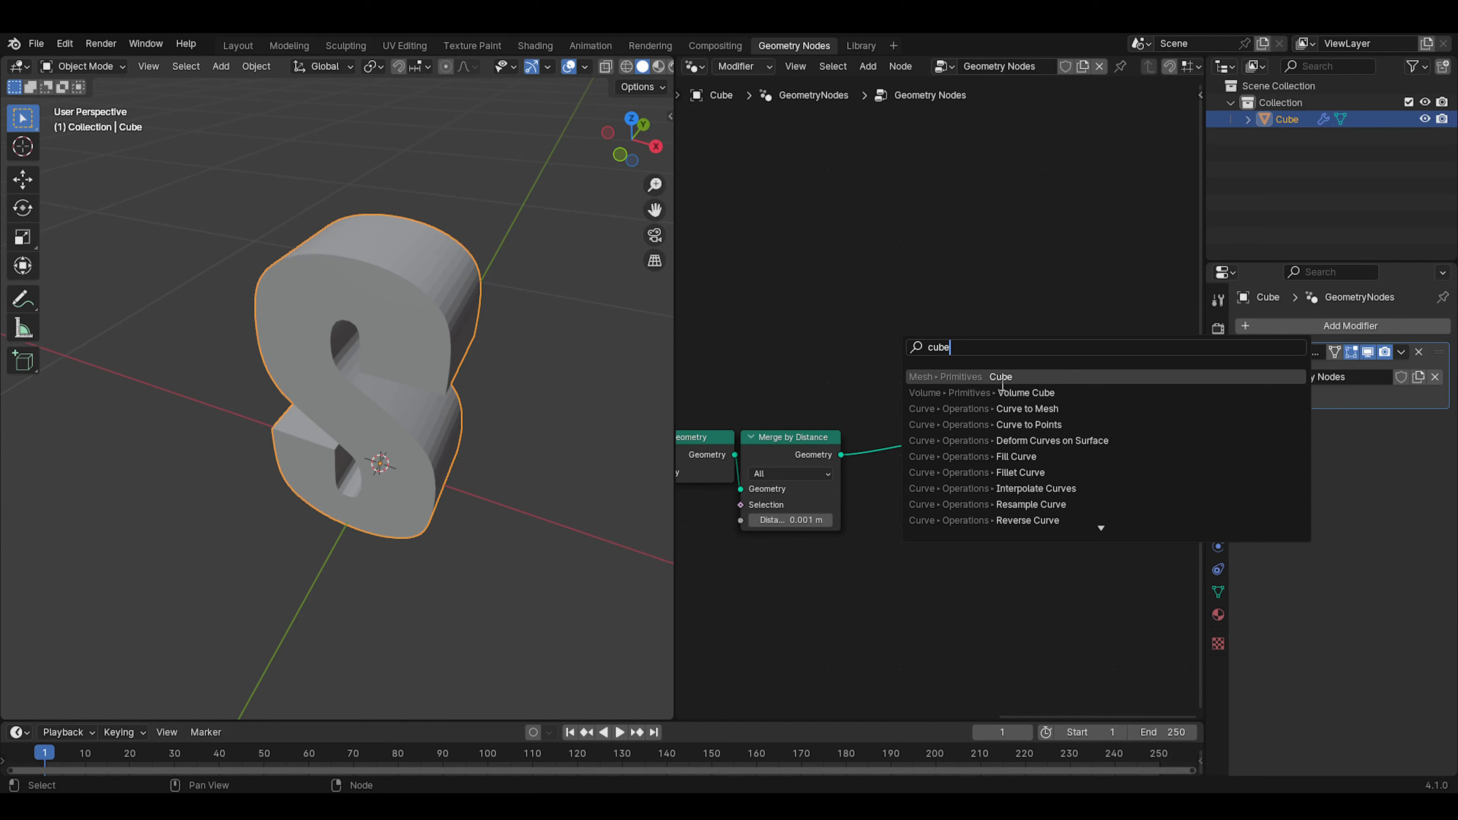
pyautogui.press('Return')
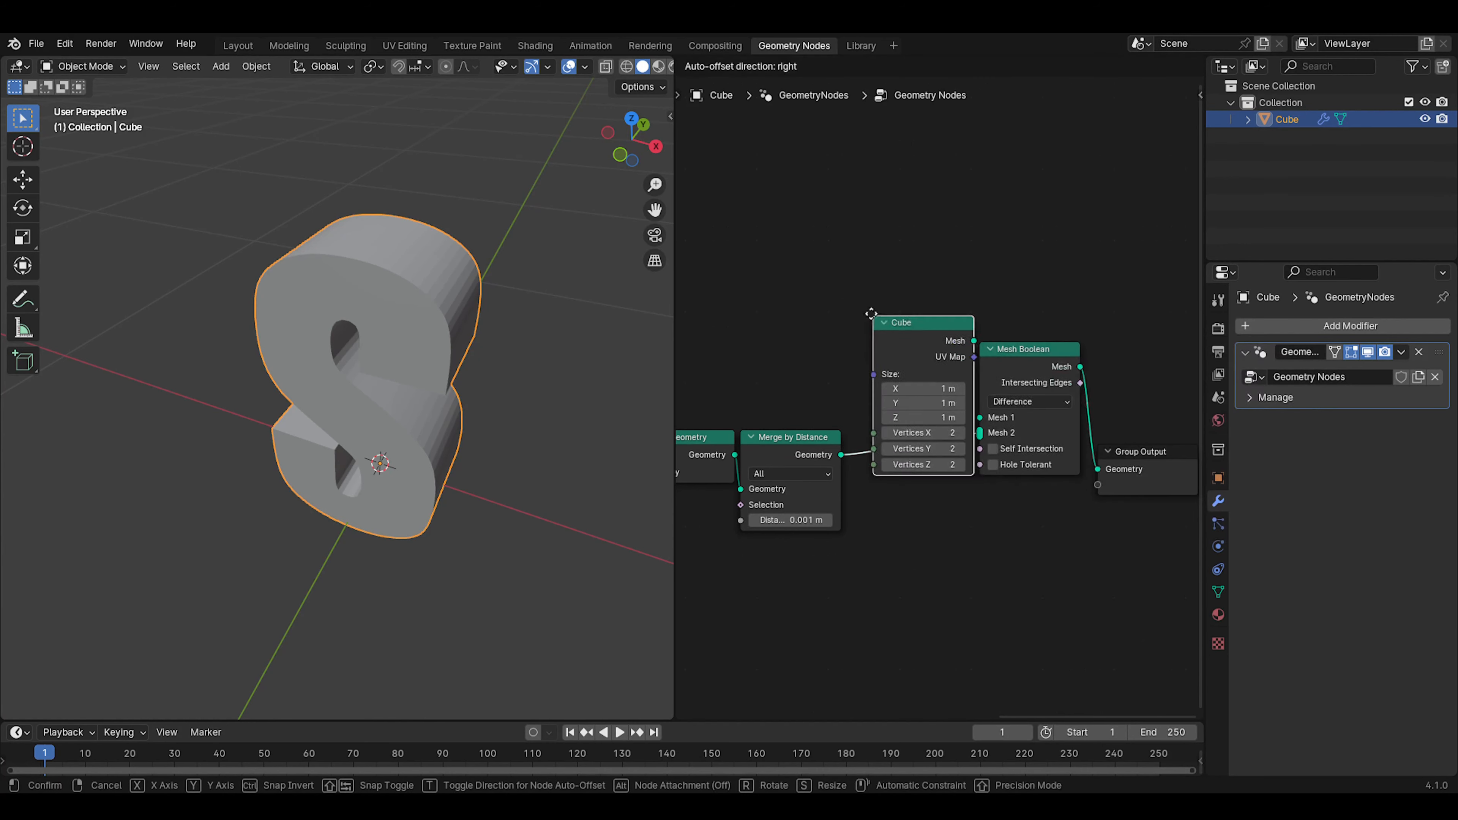
pyautogui.click(770, 241)
pyautogui.moveTo(857, 264); pyautogui.dragTo(979, 417)
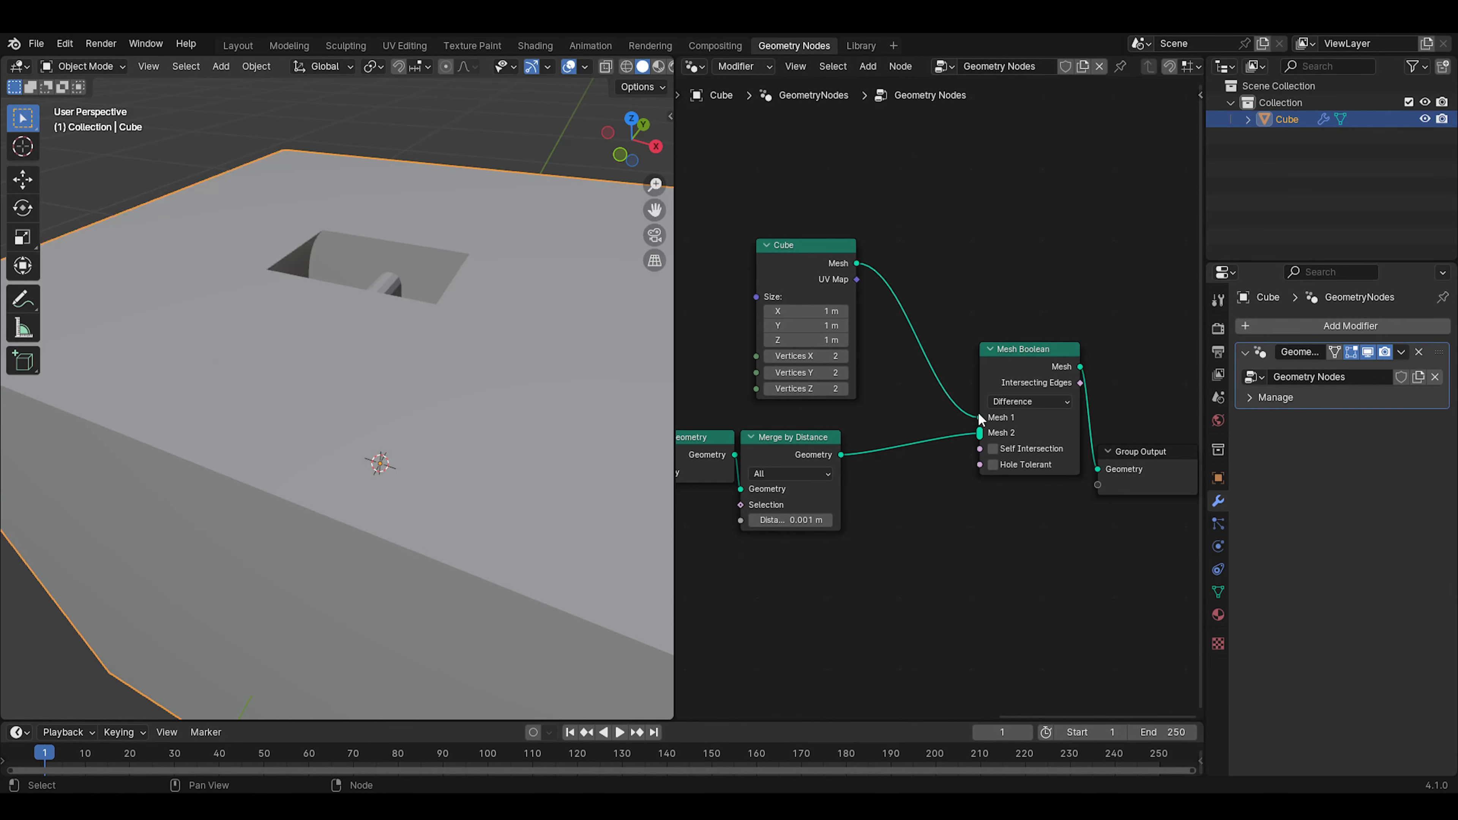
# Inspect the cut cube, switch to the front view and move the Cube node farther from Mesh Boolean, above Flip Faces
pyautogui.moveTo(428, 370)
pyautogui.mouseDown(button='middle')
pyautogui.moveTo(276, 414)
pyautogui.moveTo(186, 384)
pyautogui.moveTo(271, 435)
pyautogui.moveTo(377, 389)
pyautogui.moveTo(236, 407)
pyautogui.moveTo(49, 372)
pyautogui.moveTo(429, 336)
pyautogui.moveTo(420, 401)
pyautogui.moveTo(494, 384)
pyautogui.moveTo(436, 370)
pyautogui.mouseUp(button='middle')
pyautogui.scroll(-2, 435, 365)
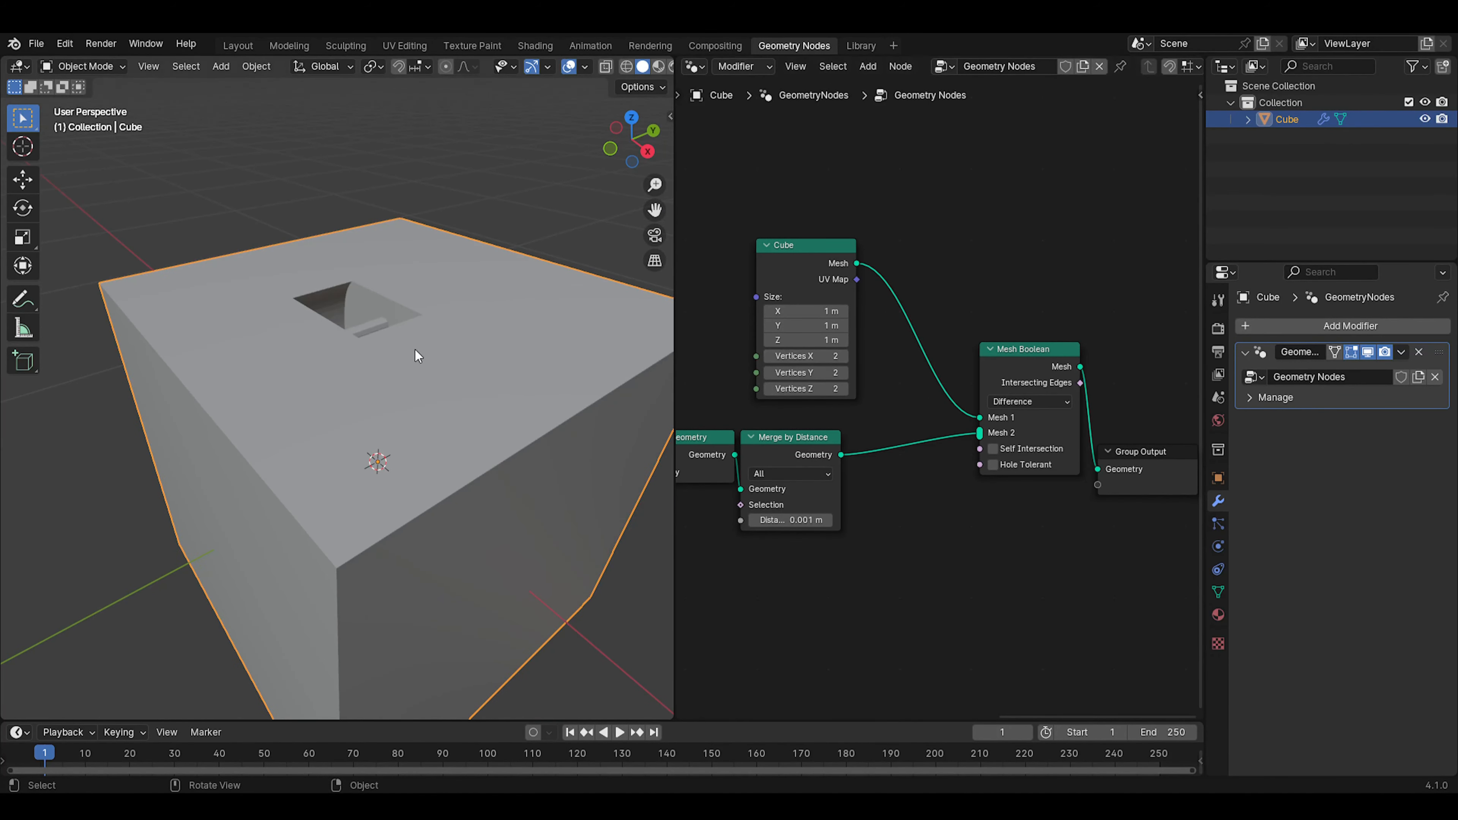
pyautogui.scroll(-3, 415, 349)
pyautogui.press('KP_1')
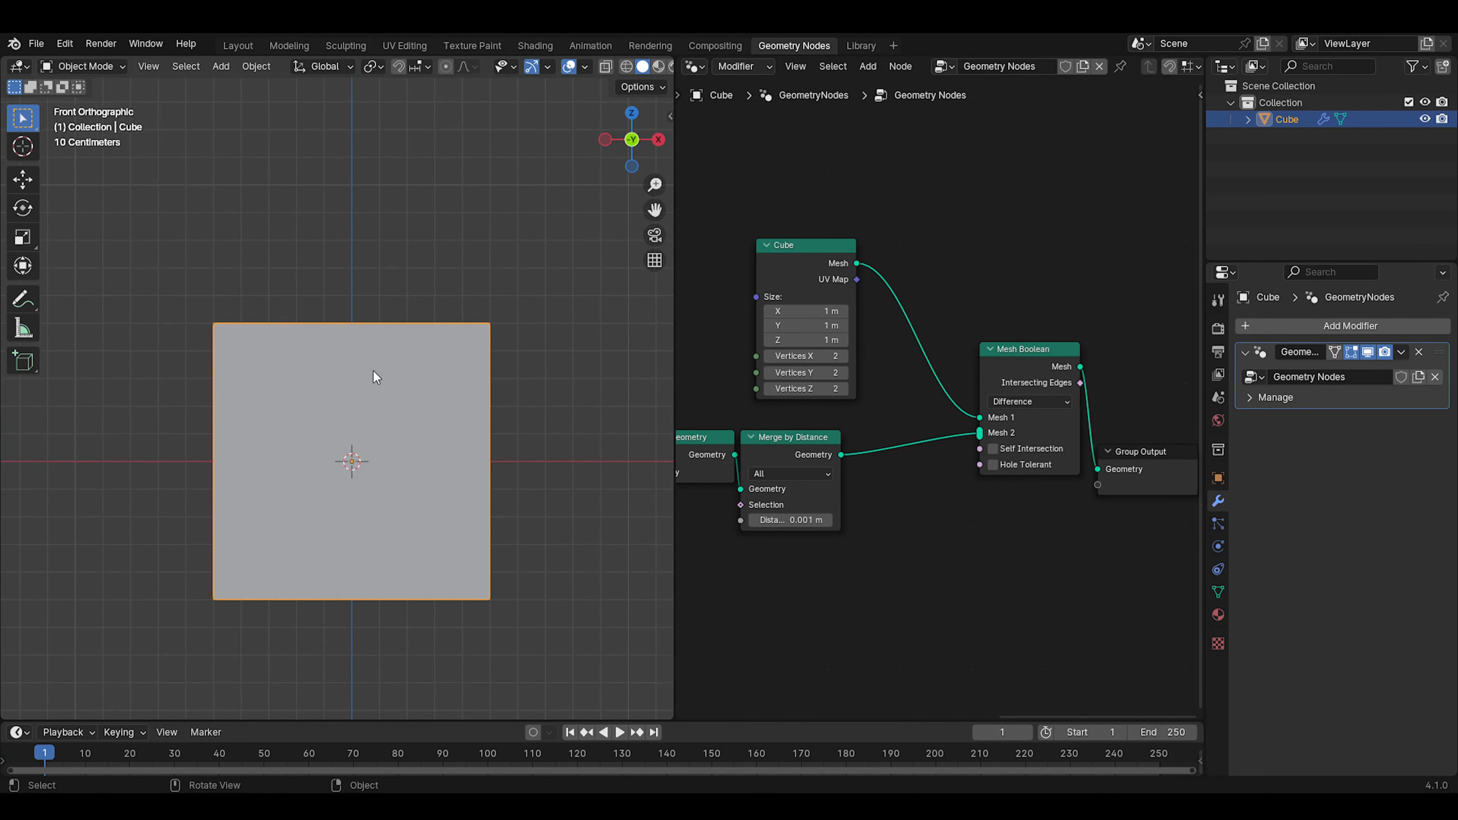
pyautogui.moveTo(811, 261); pyautogui.dragTo(705, 236)
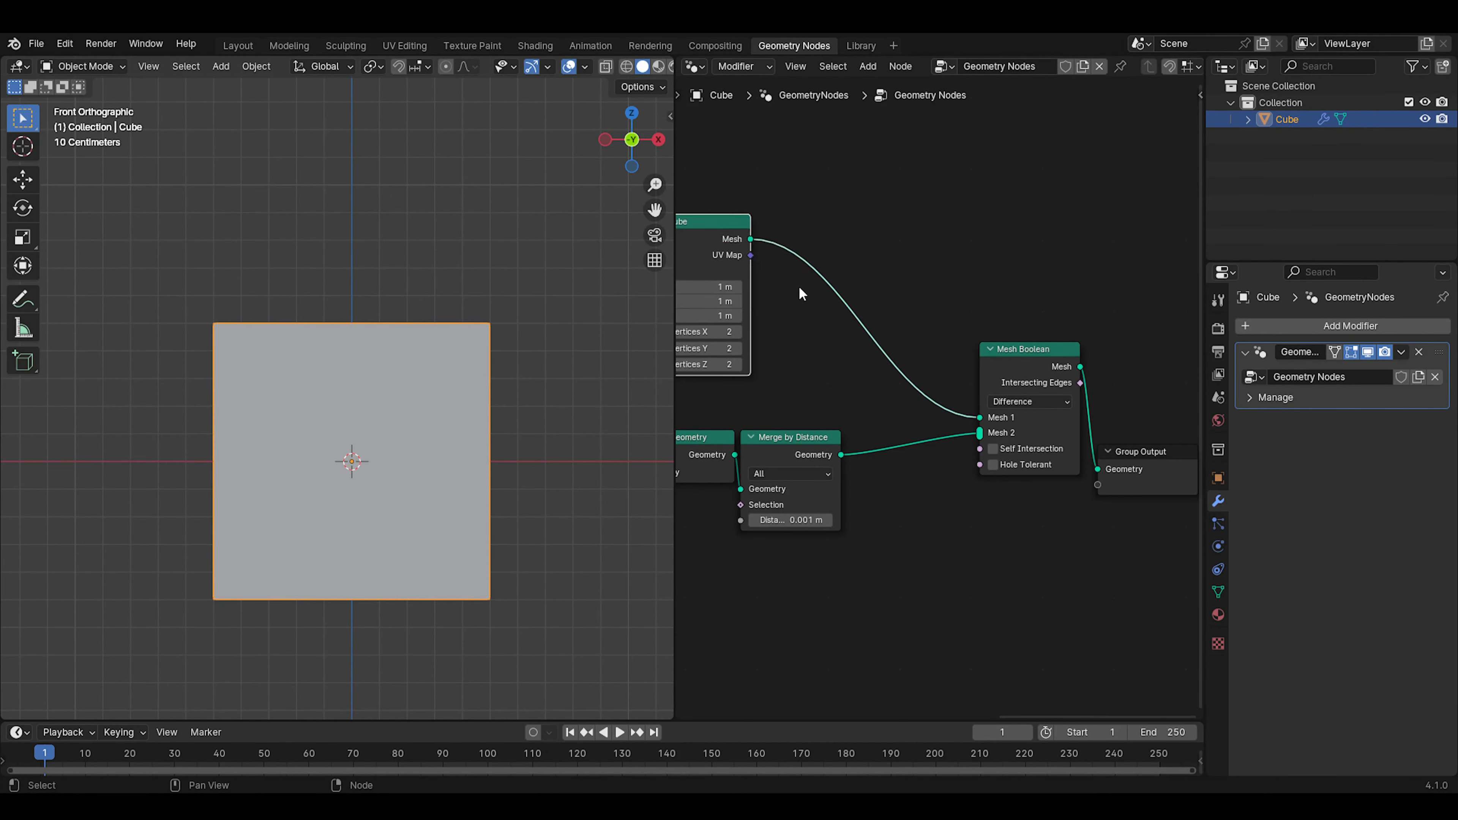
pyautogui.scroll(-3, 827, 291)
pyautogui.moveTo(831, 291); pyautogui.dragTo(984, 327, button='middle')
pyautogui.moveTo(877, 276); pyautogui.dragTo(754, 267)
pyautogui.scroll(-4, 718, 535)
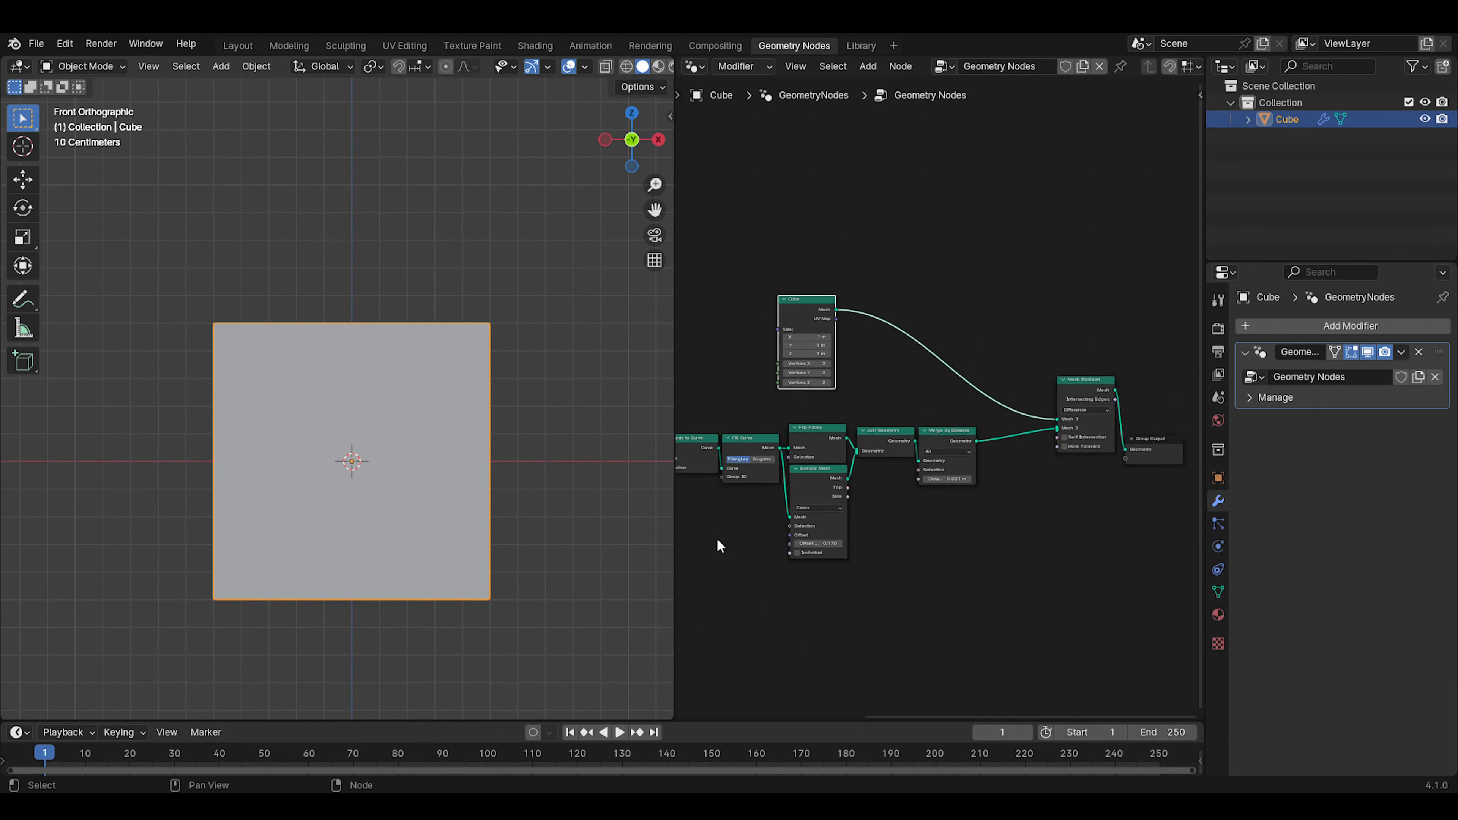
# Insert a Transform Geometry node on the link from the Cube node to Mesh Boolean and place it beside the Cube node
pyautogui.moveTo(720, 534); pyautogui.dragTo(1005, 479, button='middle')
pyautogui.scroll(-3, 1005, 474)
pyautogui.click(814, 391)
pyautogui.moveTo(861, 397); pyautogui.dragTo(654, 446, button='middle')
pyautogui.scroll(2, 947, 396)
pyautogui.hotkey('shift', 'a')
pyautogui.write('t')
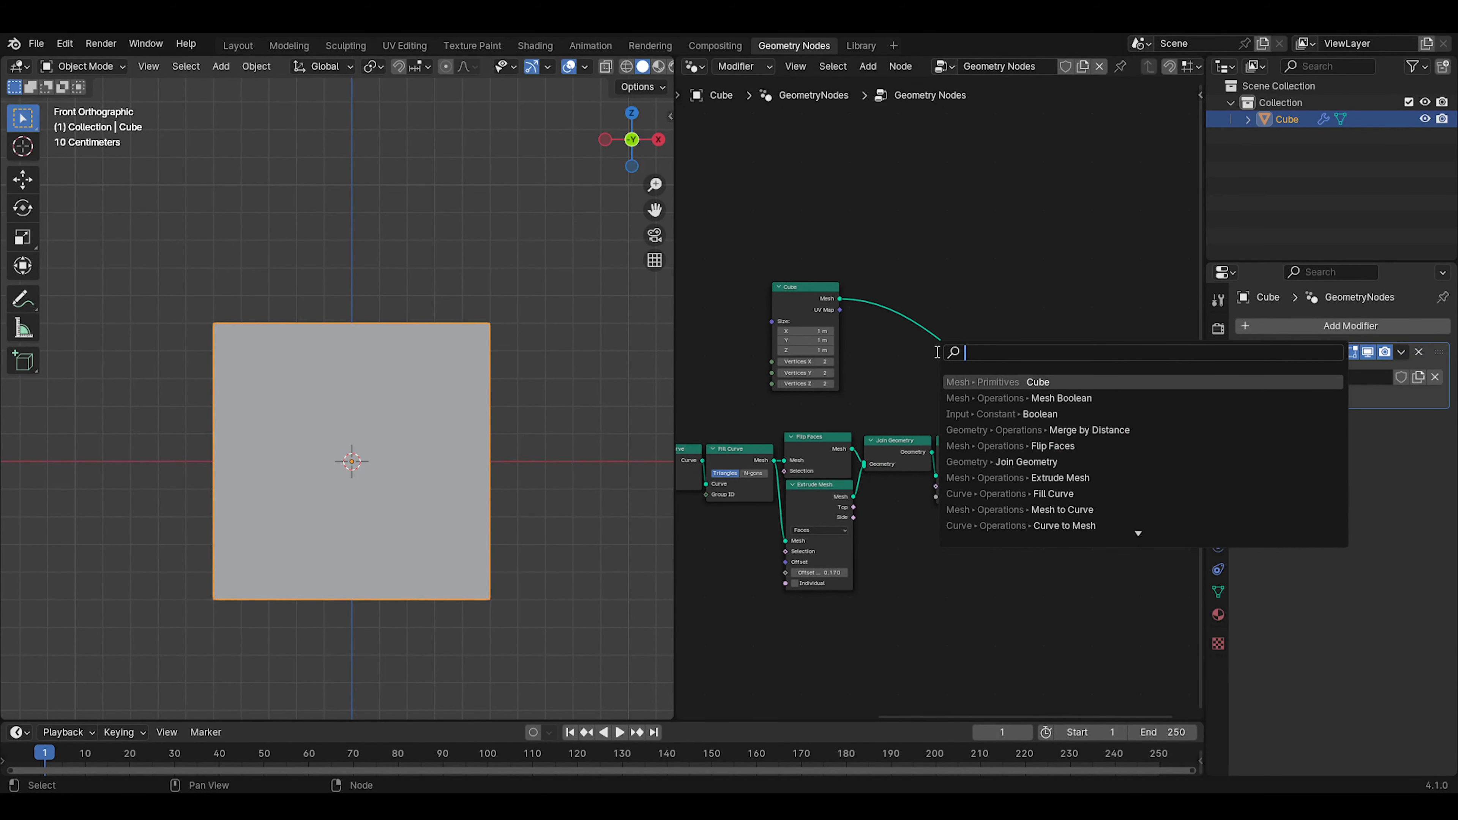
pyautogui.write('ran')
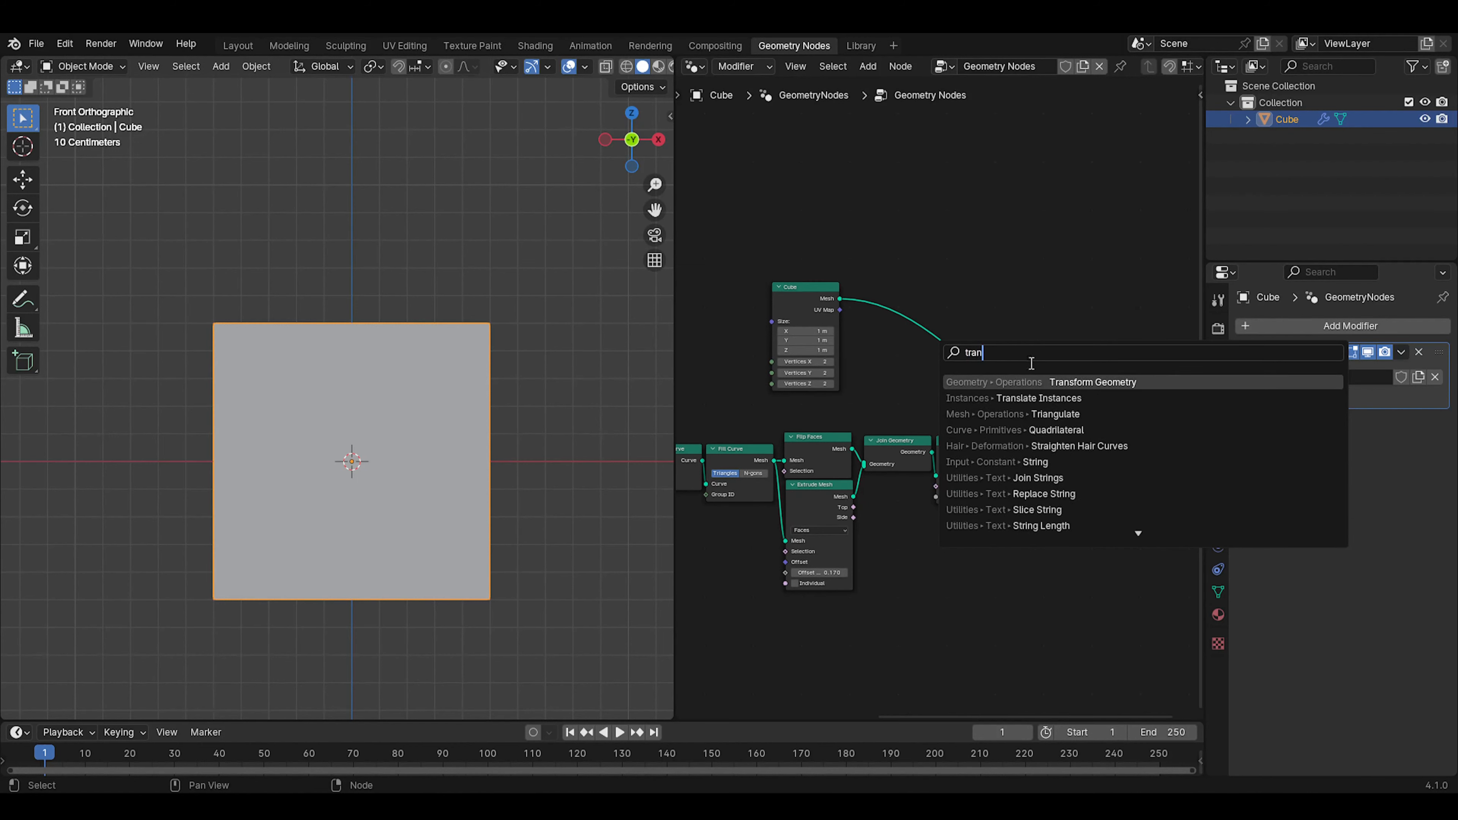
pyautogui.click(1066, 380)
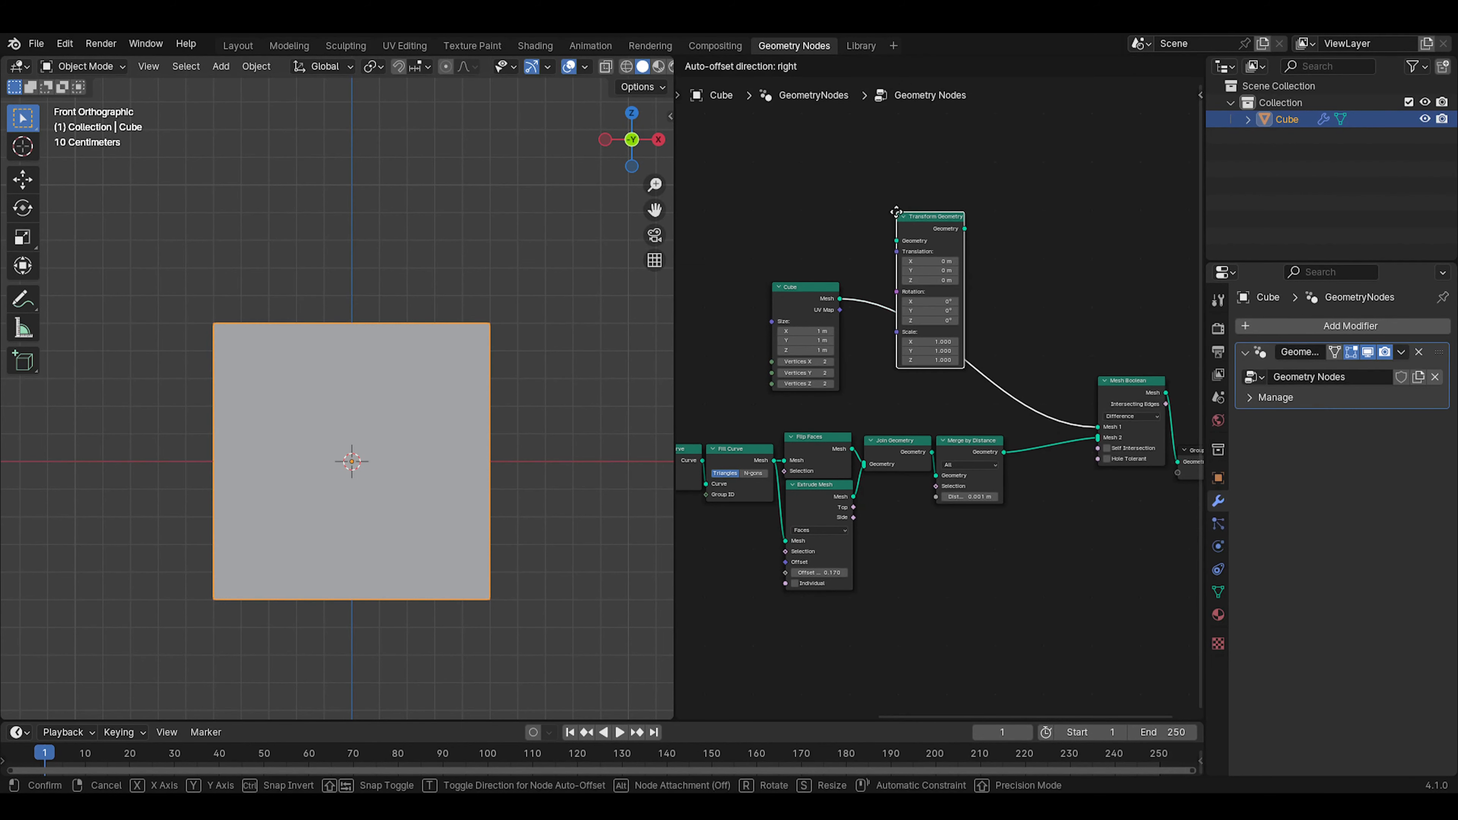
pyautogui.click(897, 213)
pyautogui.moveTo(933, 210); pyautogui.dragTo(900, 261)
pyautogui.moveTo(926, 230); pyautogui.dragTo(898, 268)
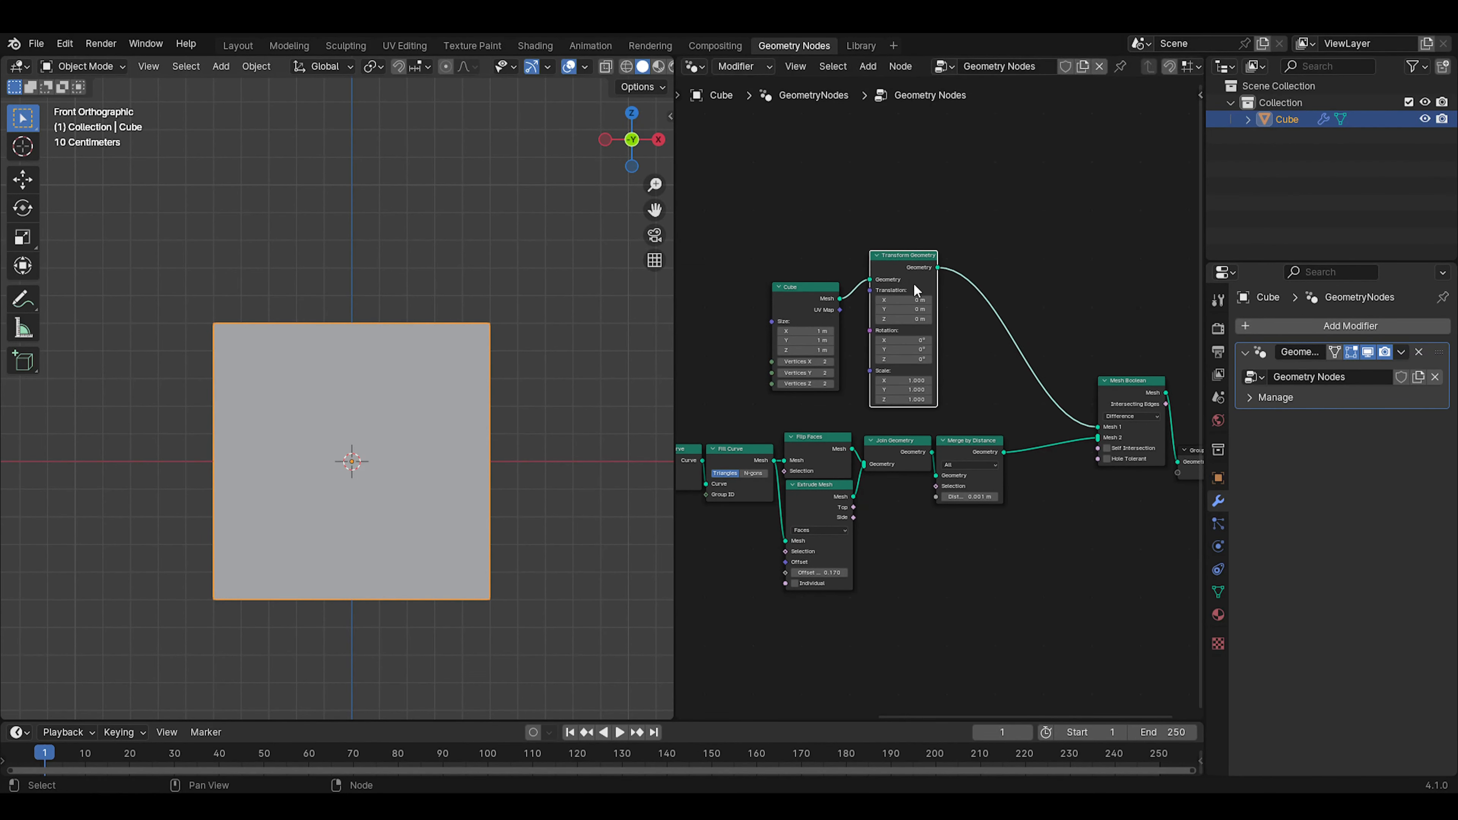
# Try Z translations of 1 m and 0.5 m in the Transform Geometry node to raise the cube
pyautogui.scroll(6, 922, 380)
pyautogui.moveTo(954, 310); pyautogui.dragTo(1001, 372, button='middle')
pyautogui.click(947, 343)
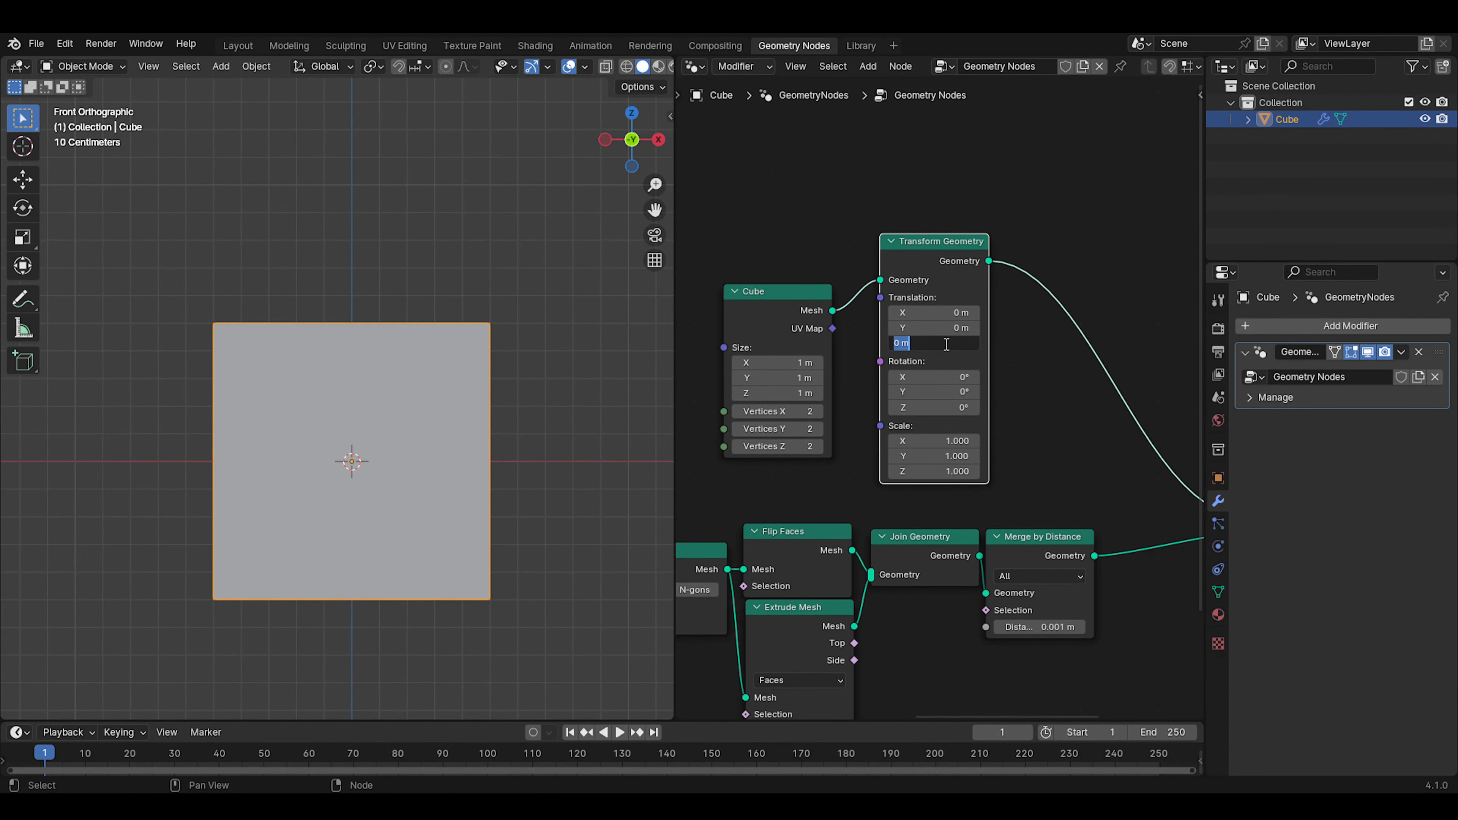
pyautogui.write('1')
pyautogui.press('Return')
pyautogui.click(946, 343)
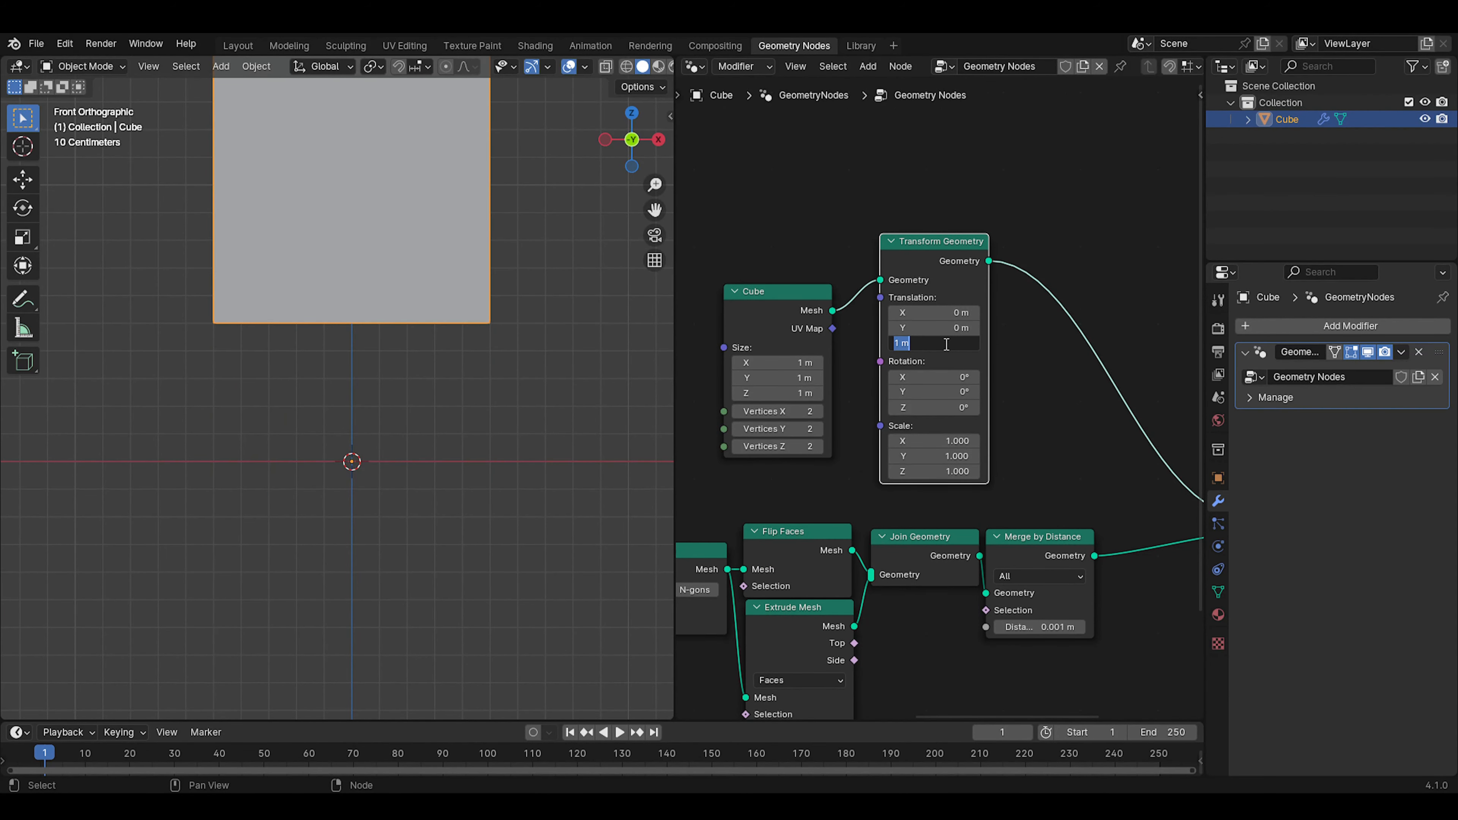
pyautogui.write('0.5')
pyautogui.press('Return')
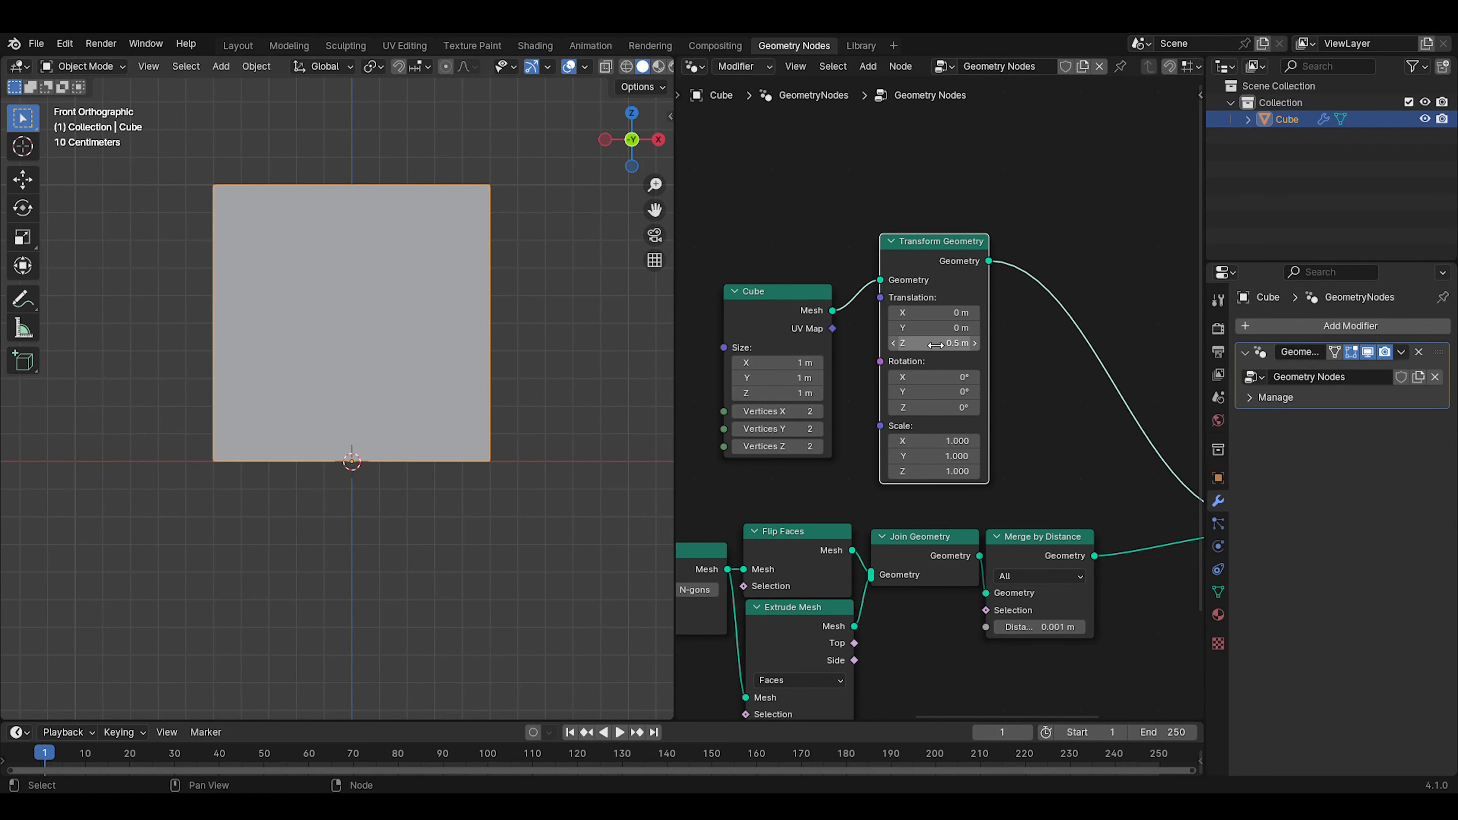
# Set the Transform Geometry node's Z translation to 0.34 m and inspect the cube around the letter
pyautogui.moveTo(448, 453); pyautogui.dragTo(410, 389, button='middle')
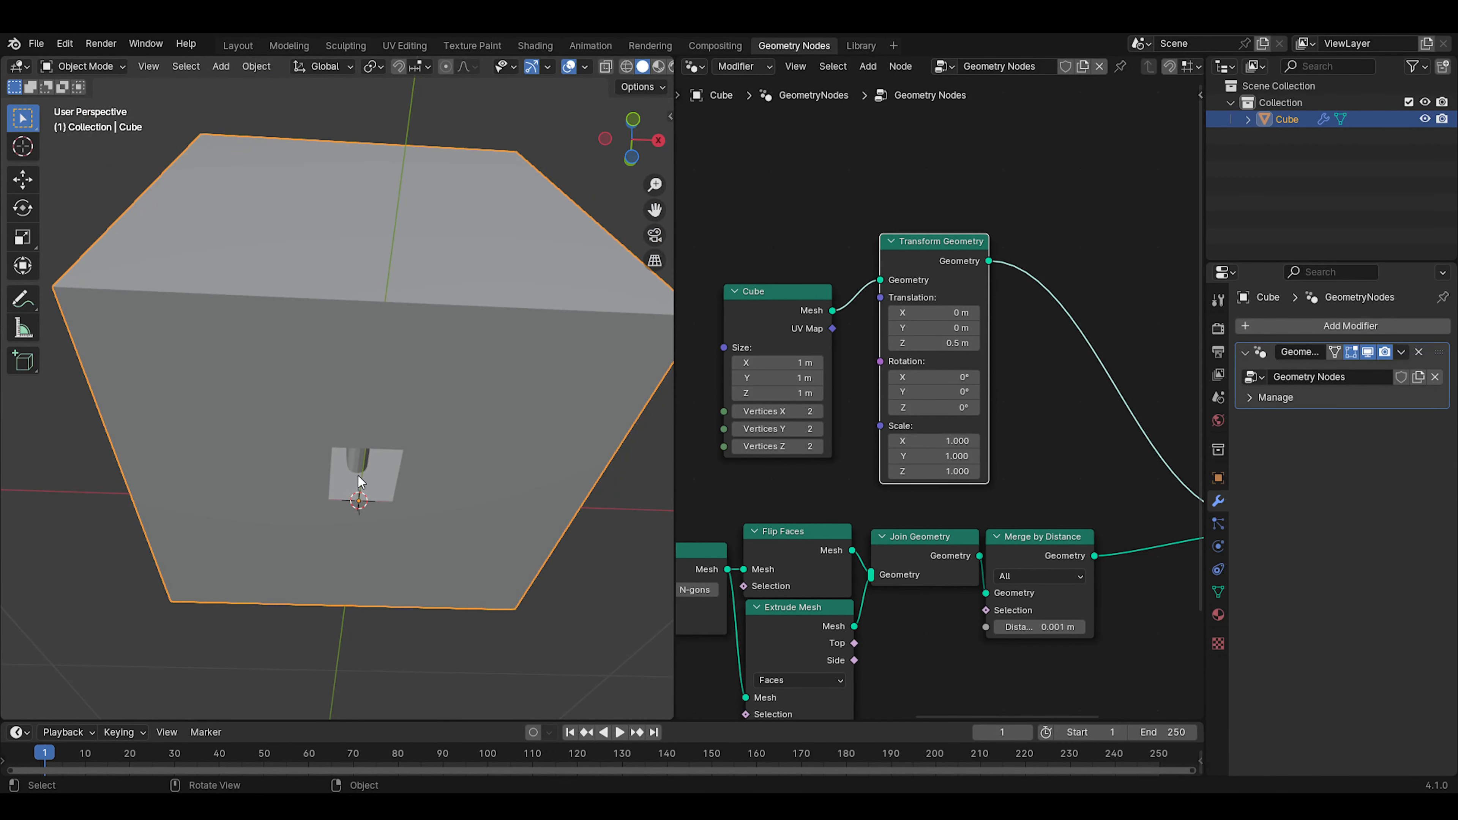
pyautogui.moveTo(941, 343); pyautogui.dragTo(913, 343)
pyautogui.moveTo(339, 359); pyautogui.dragTo(332, 461, button='middle')
pyautogui.scroll(-5, 339, 494)
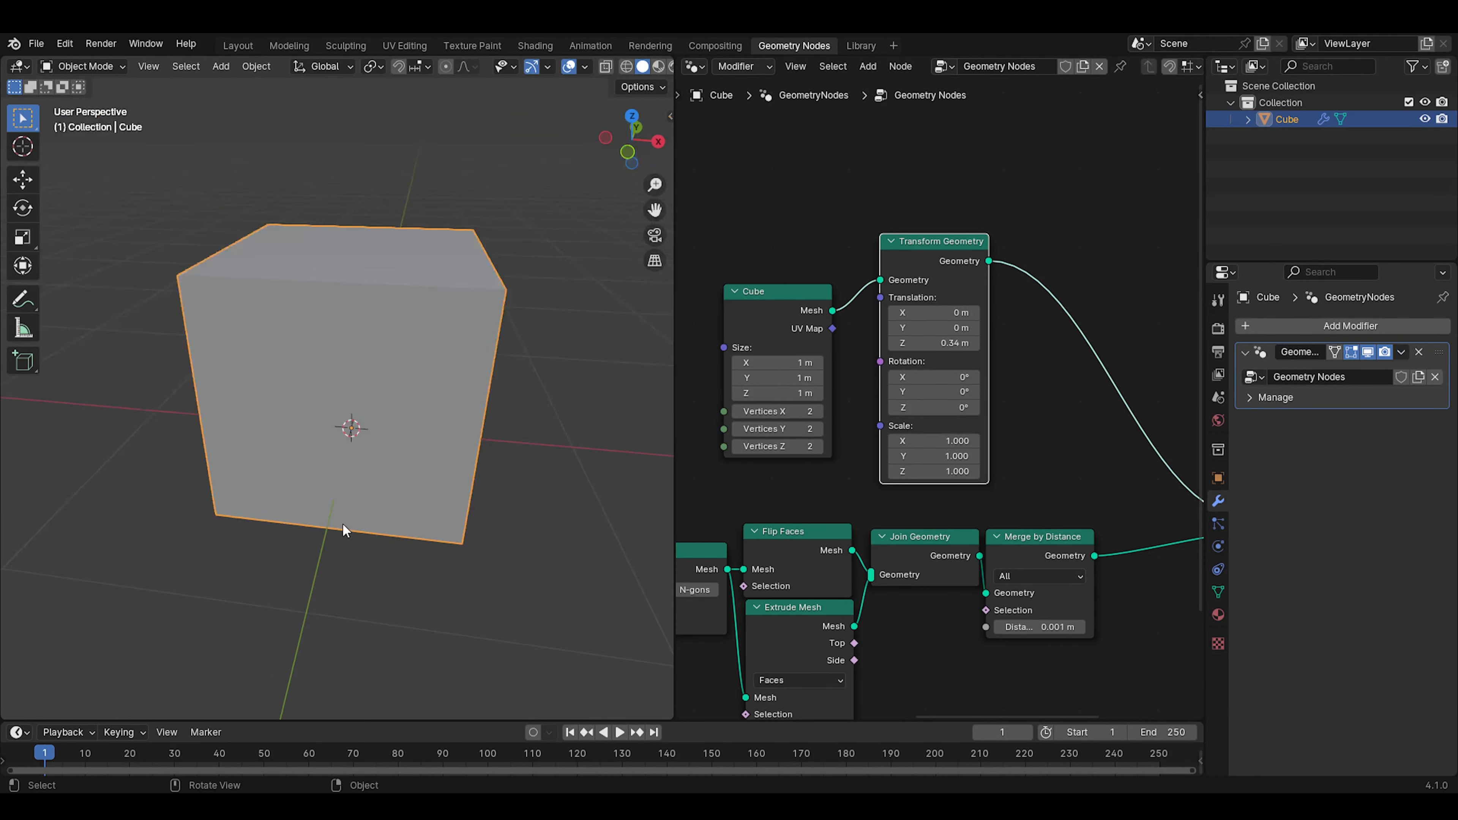
pyautogui.moveTo(345, 527); pyautogui.dragTo(252, 488, button='middle')
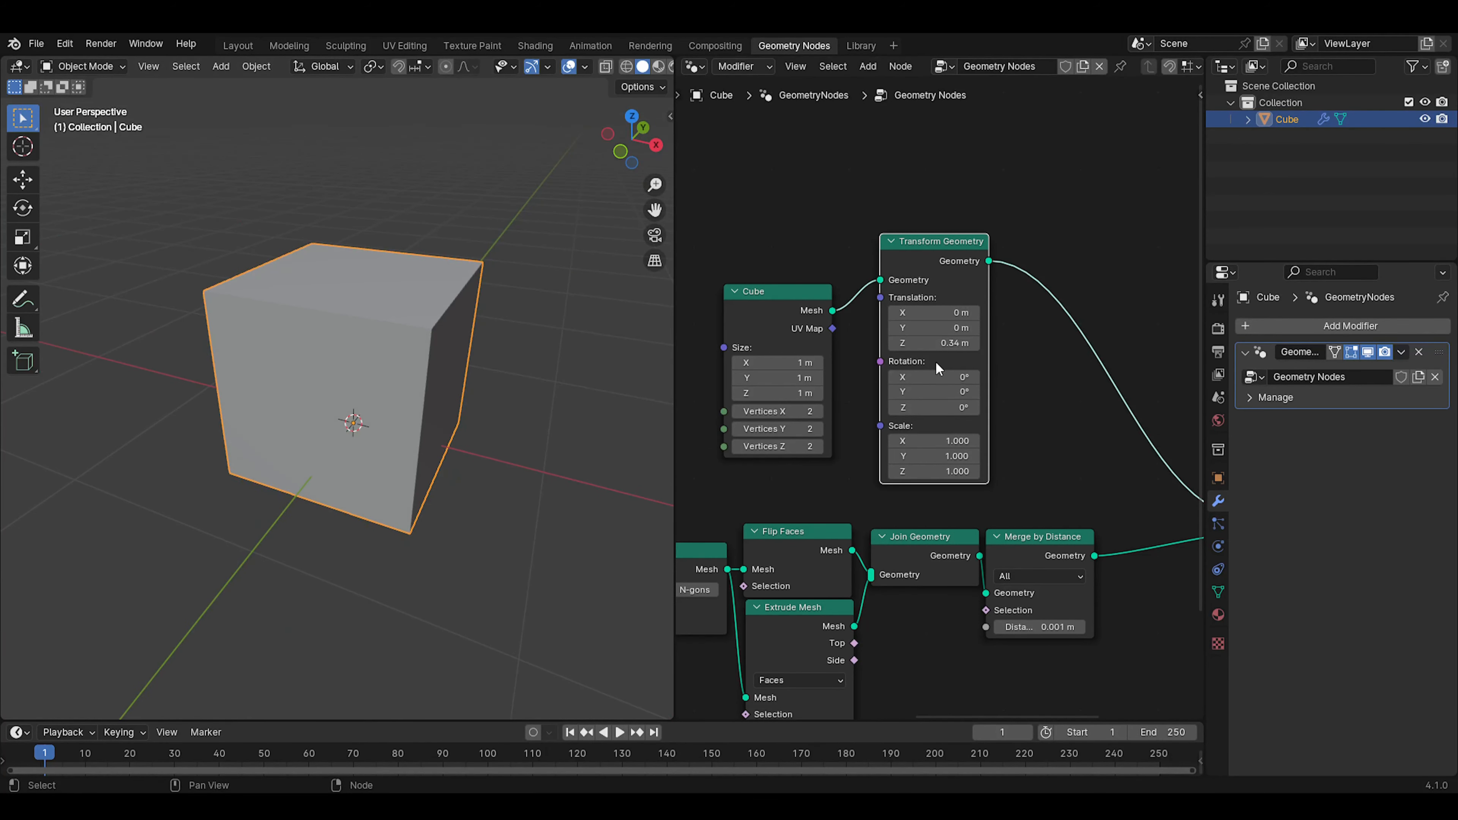
# Set the Cube node's size to X 2 m, Y 1.8 m and Z 1.5 m
pyautogui.moveTo(790, 374); pyautogui.dragTo(844, 361, button='middle')
pyautogui.moveTo(844, 361)
pyautogui.mouseDown()
pyautogui.moveTo(914, 361)
pyautogui.moveTo(846, 347)
pyautogui.moveTo(898, 347)
pyautogui.moveTo(861, 378)
pyautogui.moveTo(830, 379)
pyautogui.moveTo(857, 378)
pyautogui.moveTo(851, 359)
pyautogui.moveTo(867, 360)
pyautogui.mouseUp()
pyautogui.rightClick(844, 361)
pyautogui.rightClick(828, 378)
pyautogui.scroll(-2, 514, 403)
pyautogui.moveTo(513, 402); pyautogui.dragTo(568, 441, button='middle')
pyautogui.scroll(-3, 568, 441)
pyautogui.moveTo(446, 434); pyautogui.dragTo(417, 460, button='middle')
pyautogui.scroll(-2, 480, 436)
pyautogui.scroll(3, 329, 384)
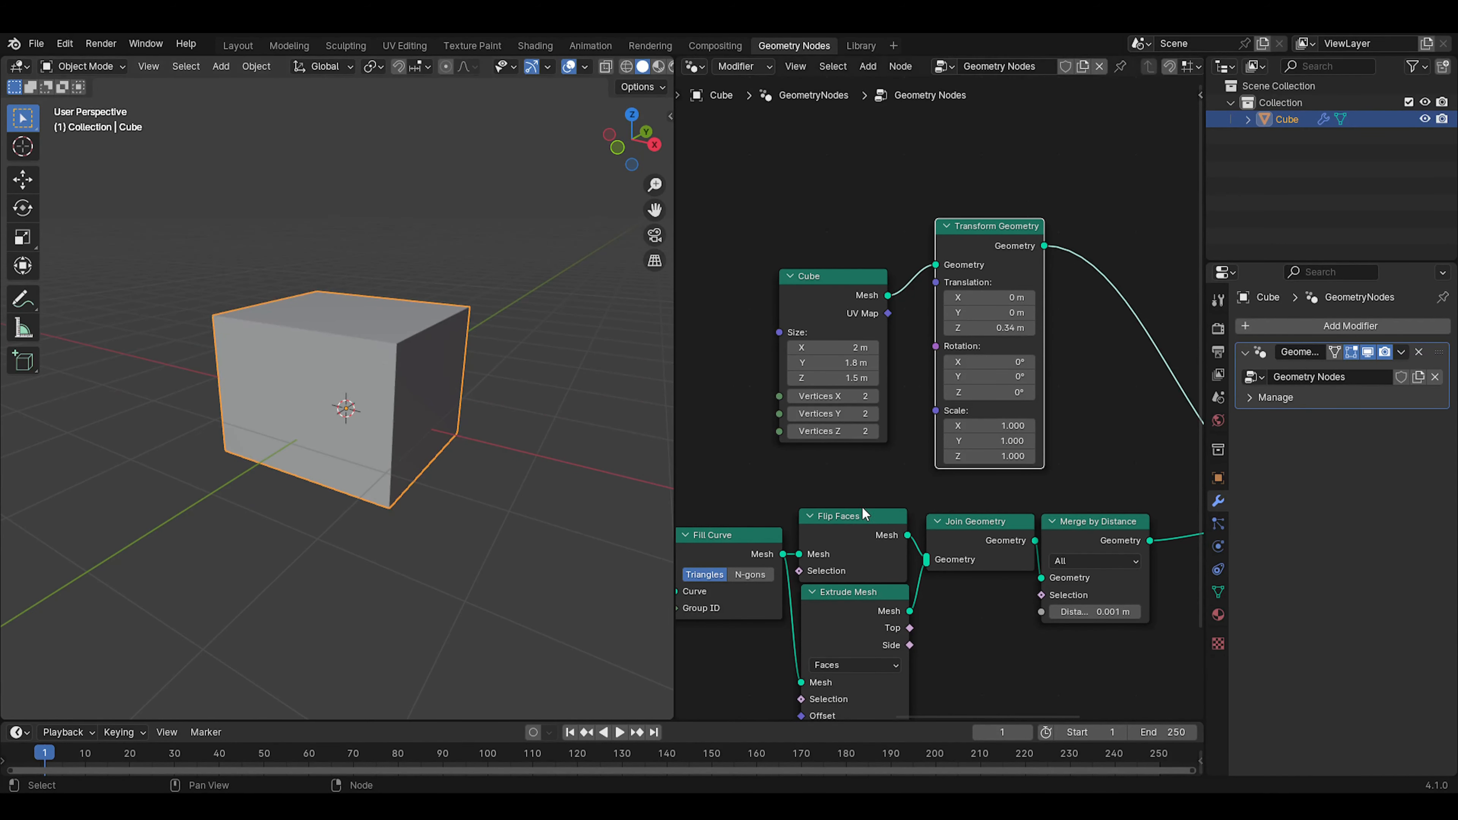
# Examine the S cutout inside the box in wireframe shading and return to solid shading
pyautogui.click(625, 66)
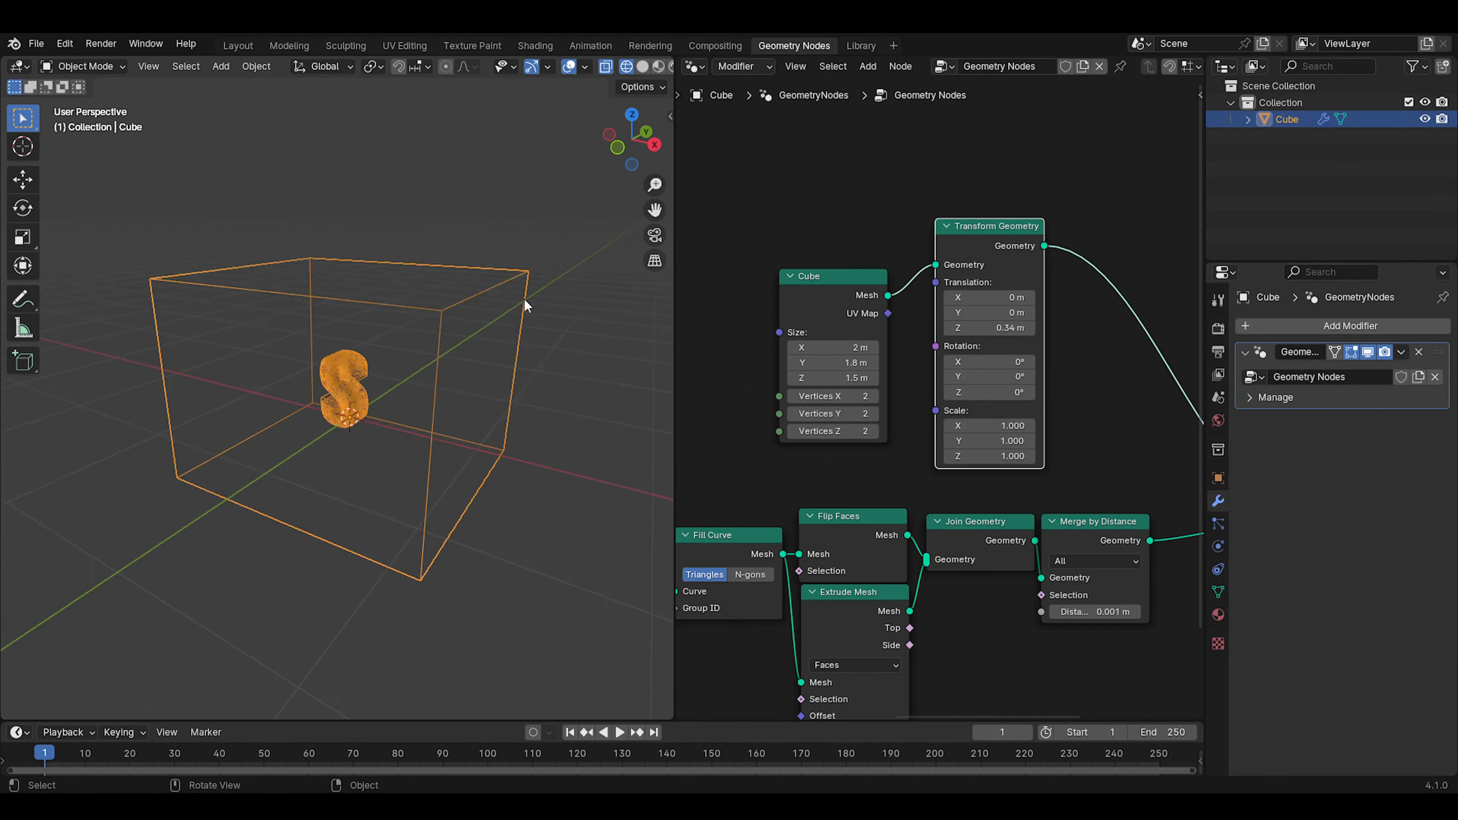
pyautogui.scroll(5, 455, 373)
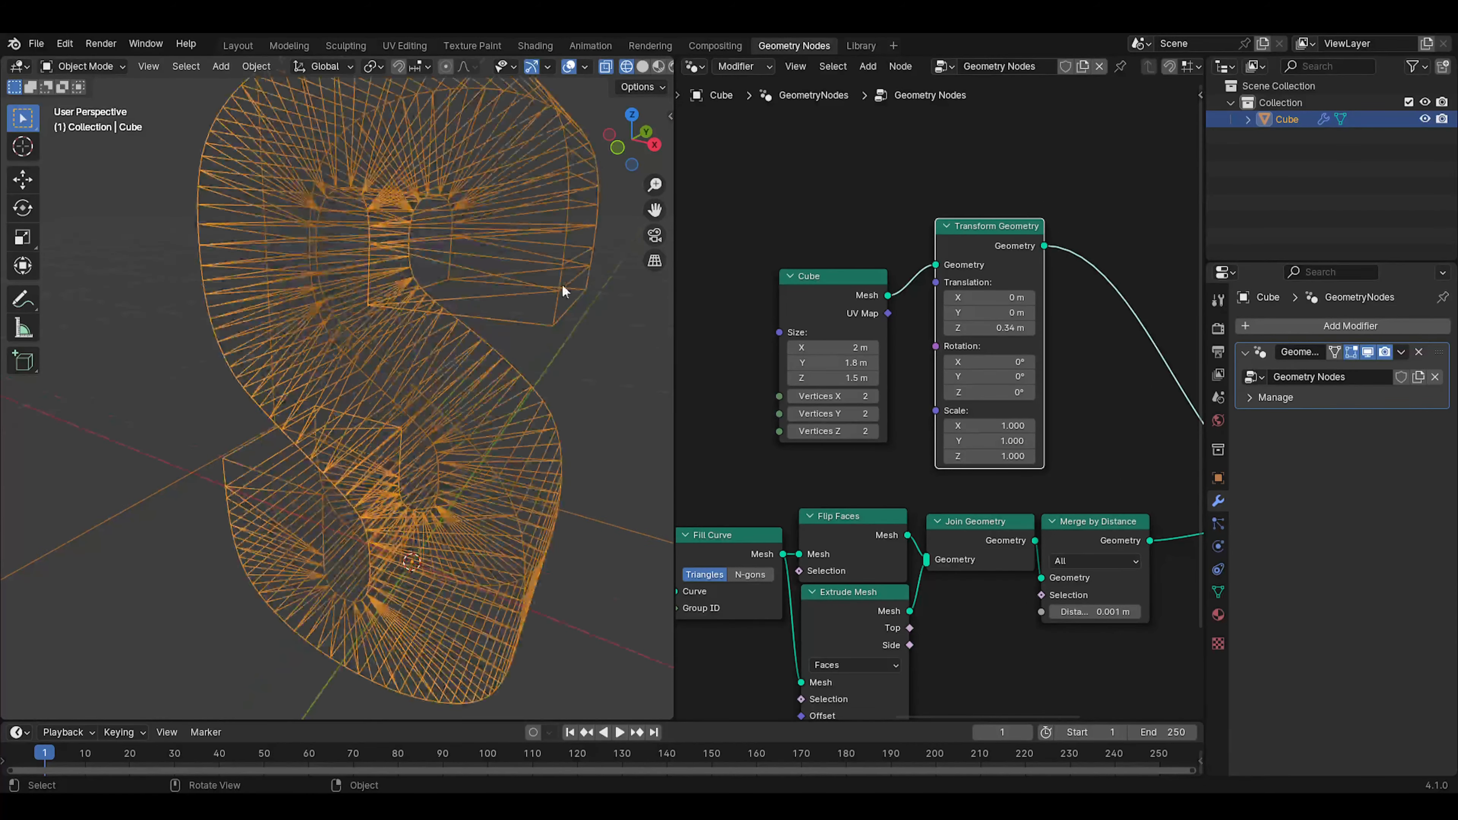
pyautogui.scroll(8, 561, 283)
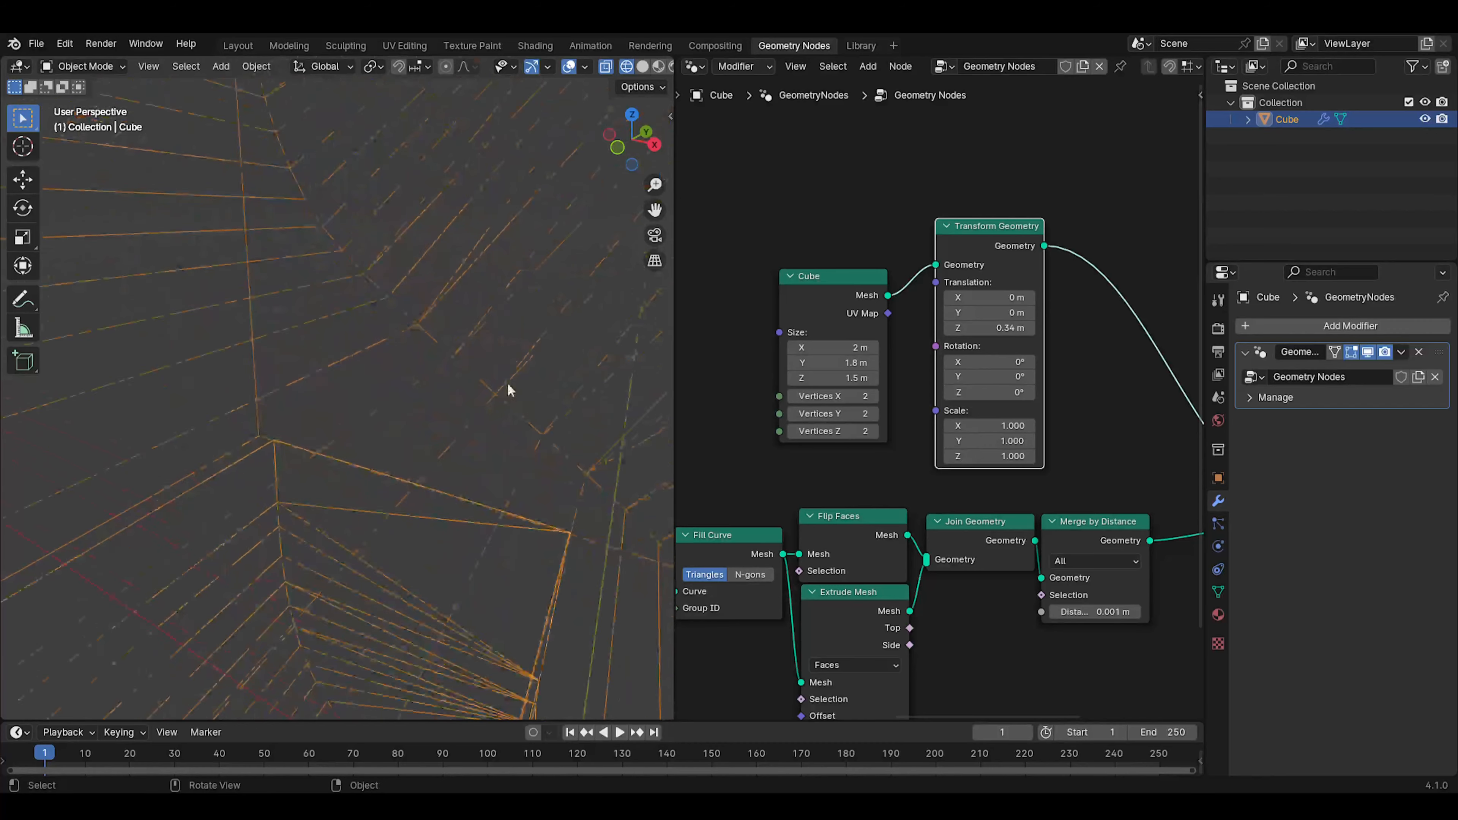
pyautogui.scroll(-8, 519, 349)
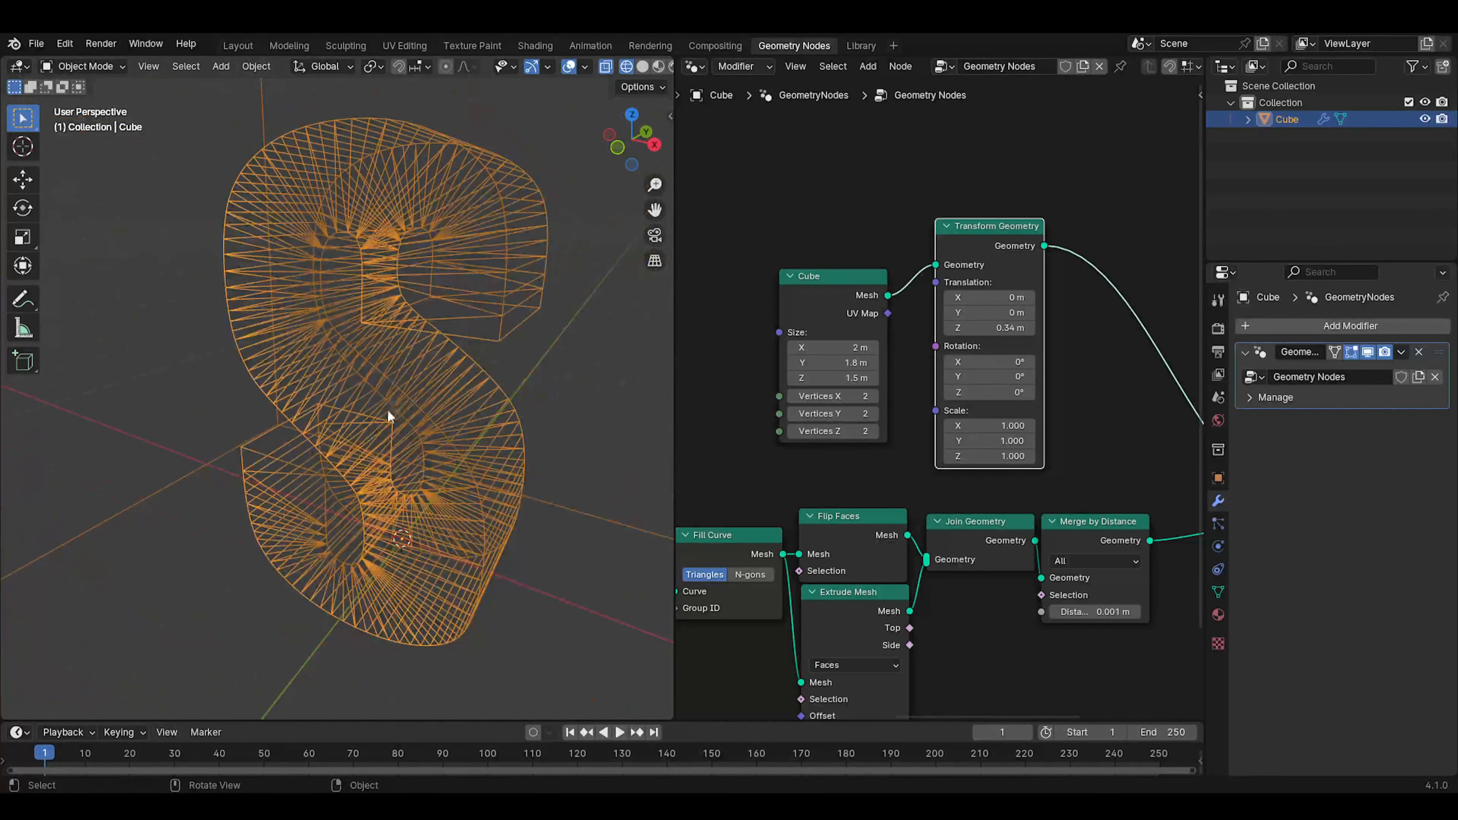
pyautogui.scroll(-3, 316, 396)
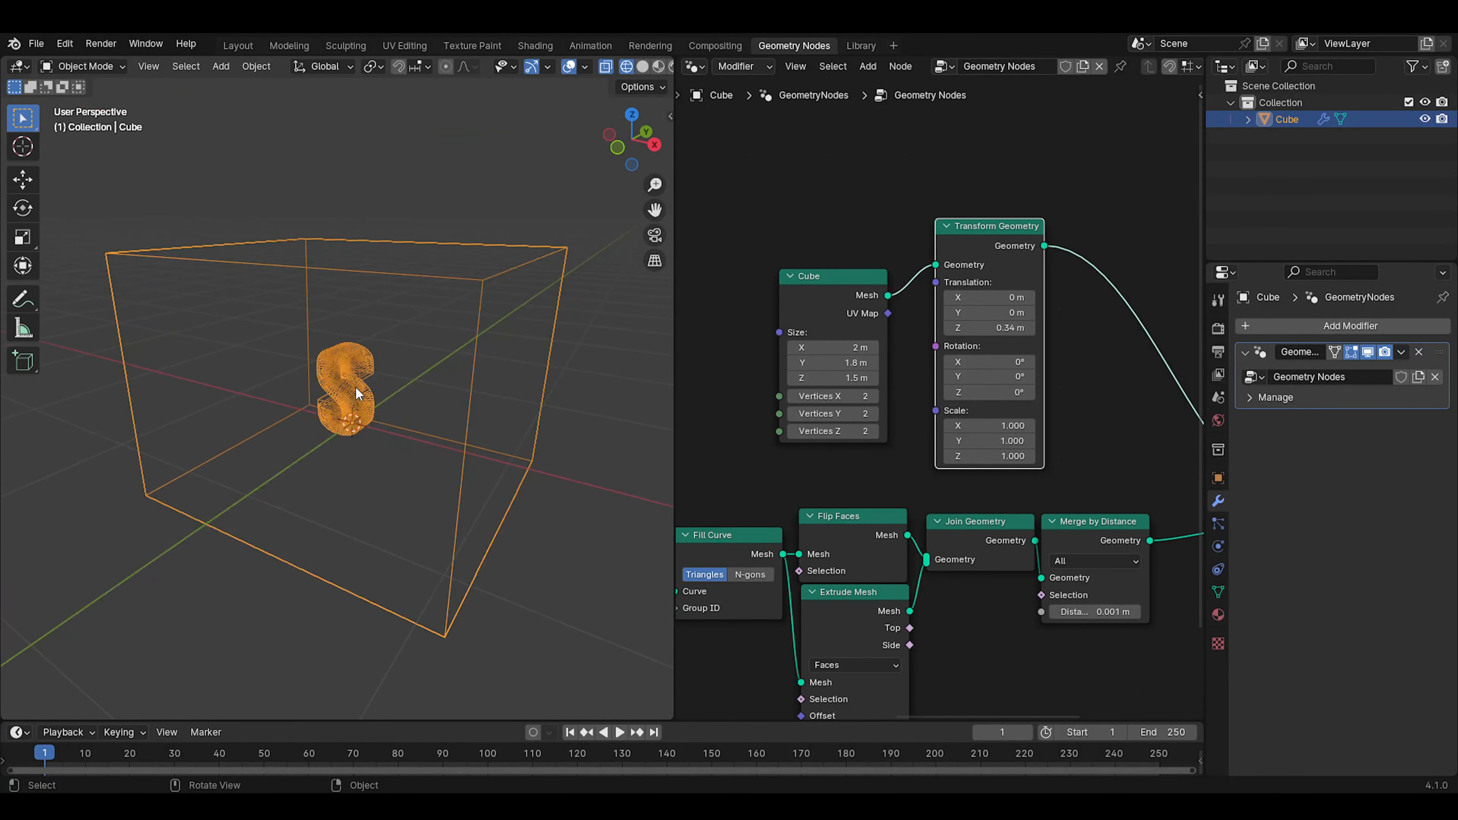
pyautogui.click(642, 66)
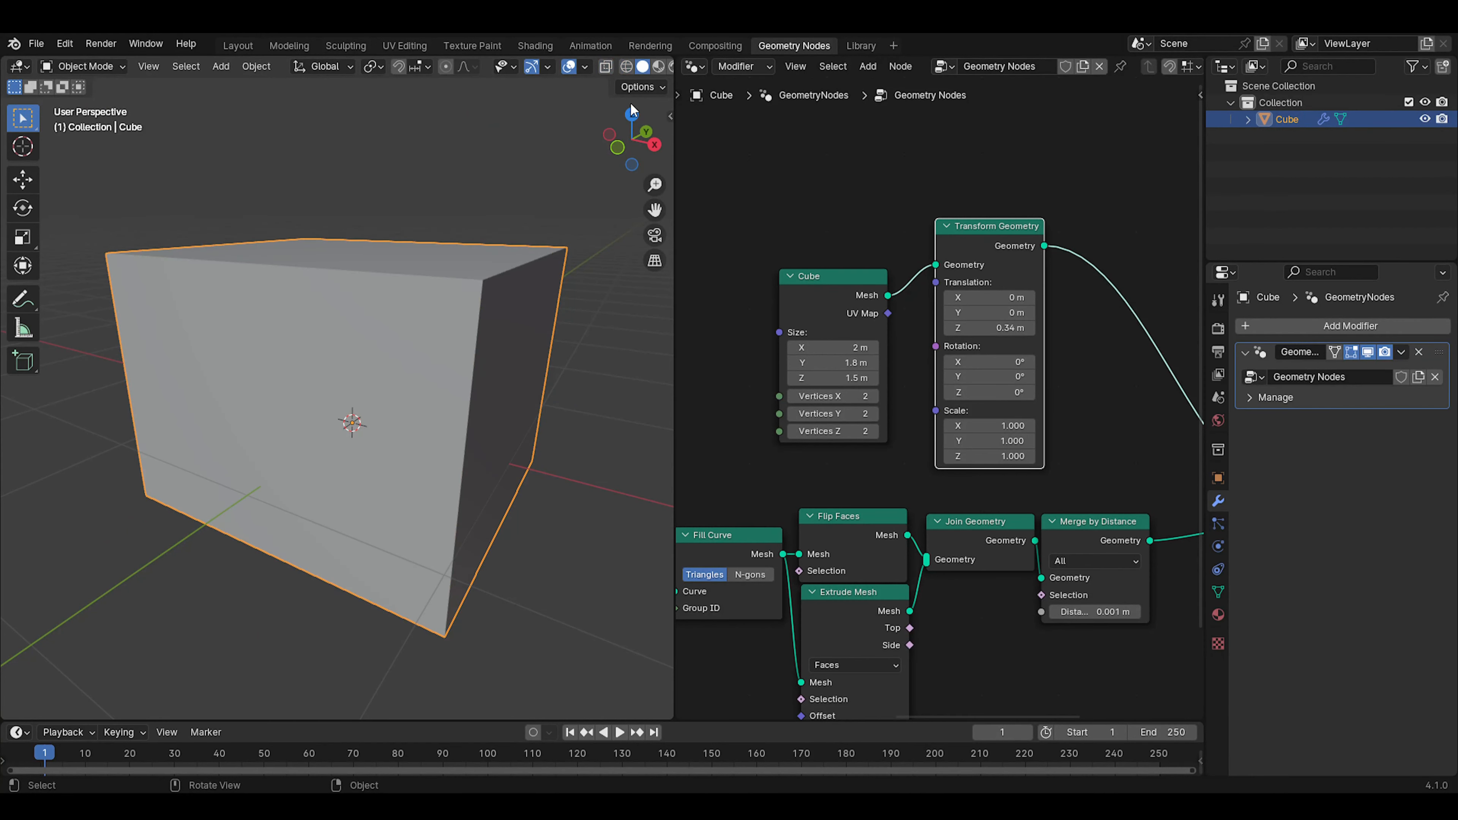
# Move the Mesh Boolean, Group Output, Transform Geometry and Cube nodes closer together into a compact layout
pyautogui.scroll(-4, 870, 518)
pyautogui.moveTo(1030, 505); pyautogui.dragTo(912, 400, button='middle')
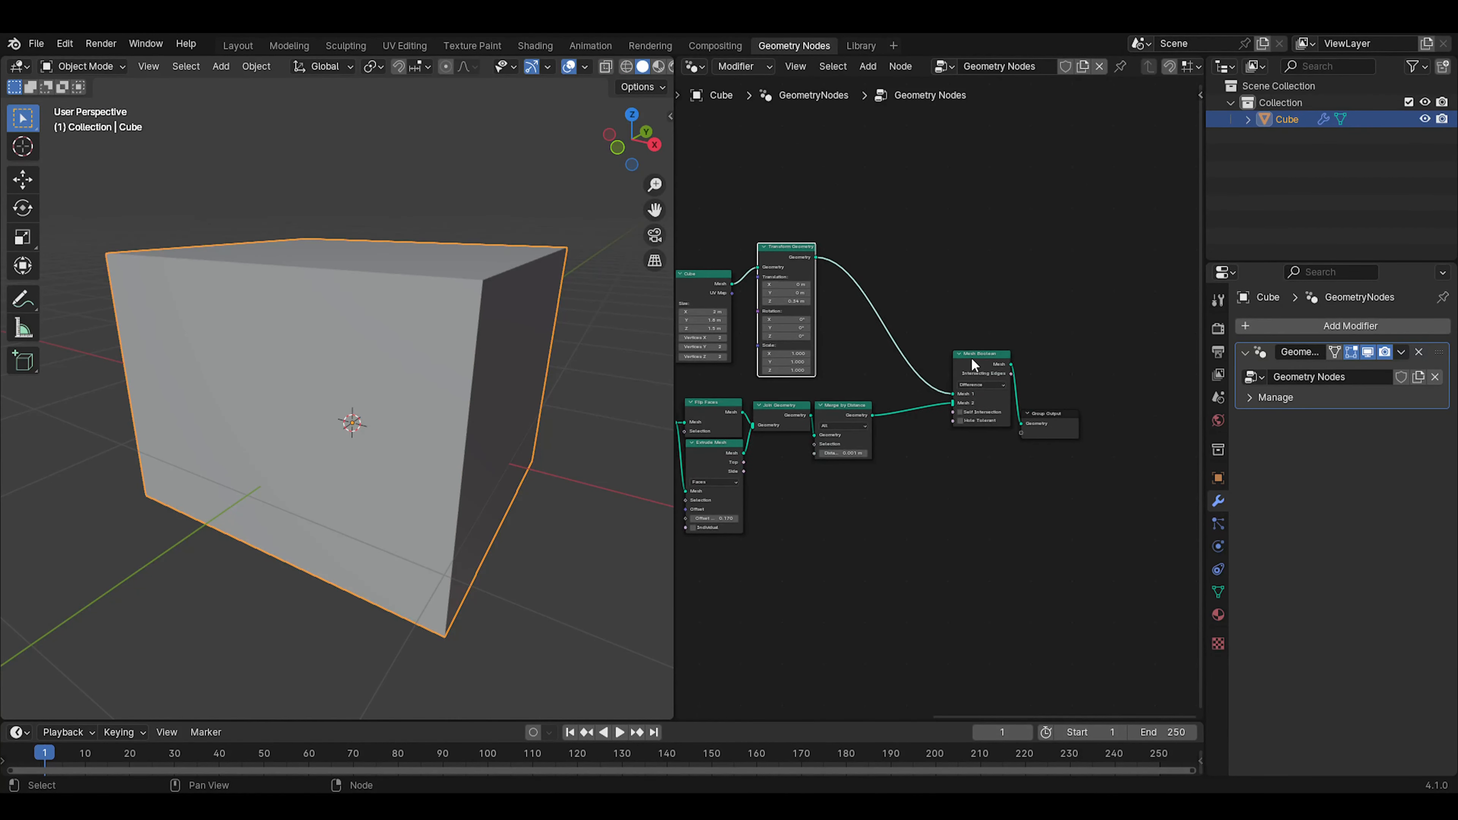
pyautogui.moveTo(972, 363); pyautogui.dragTo(924, 368)
pyautogui.moveTo(1047, 415); pyautogui.dragTo(999, 363)
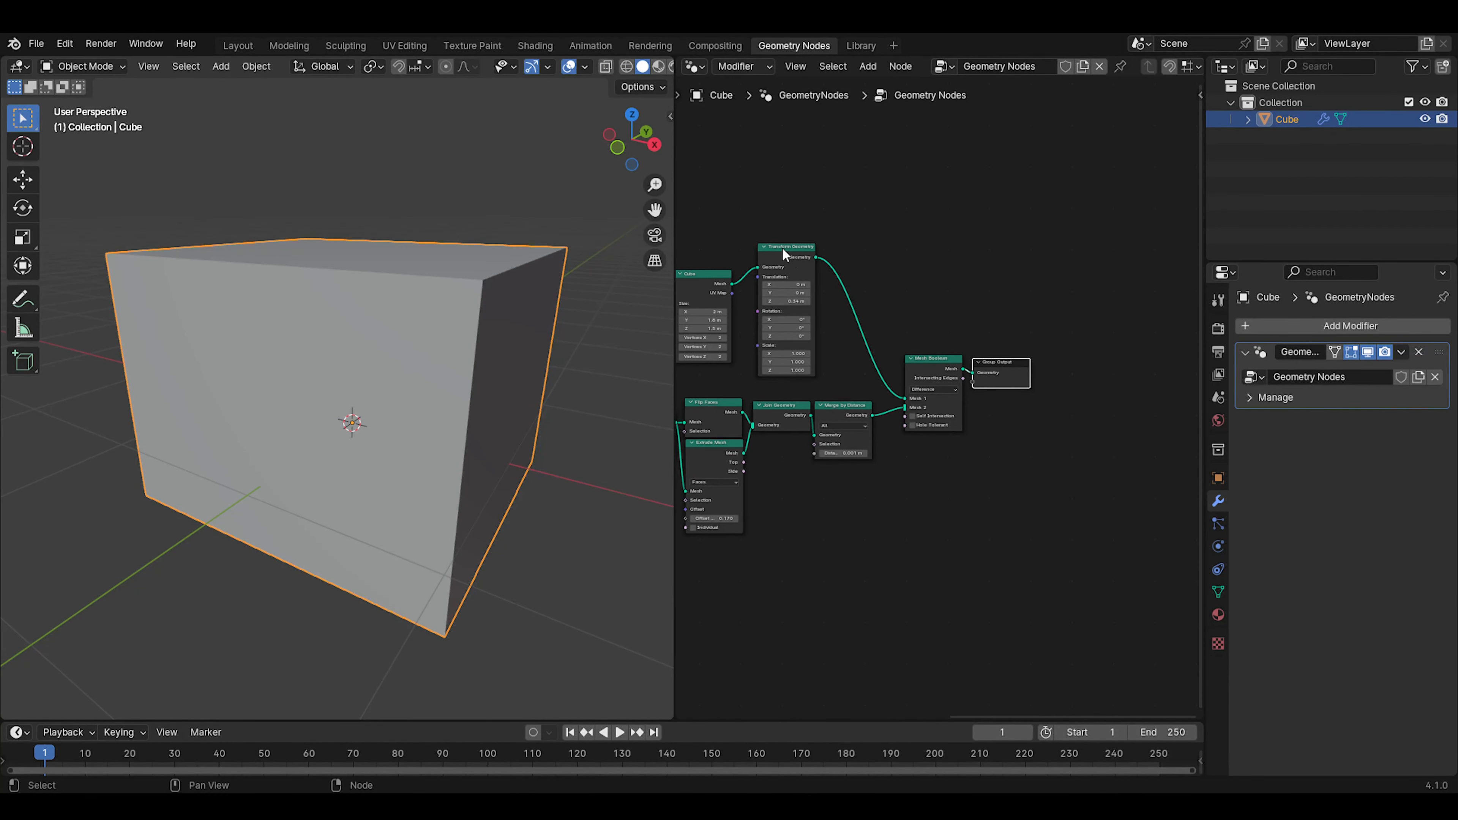
pyautogui.moveTo(783, 255); pyautogui.dragTo(840, 276)
pyautogui.click(710, 290)
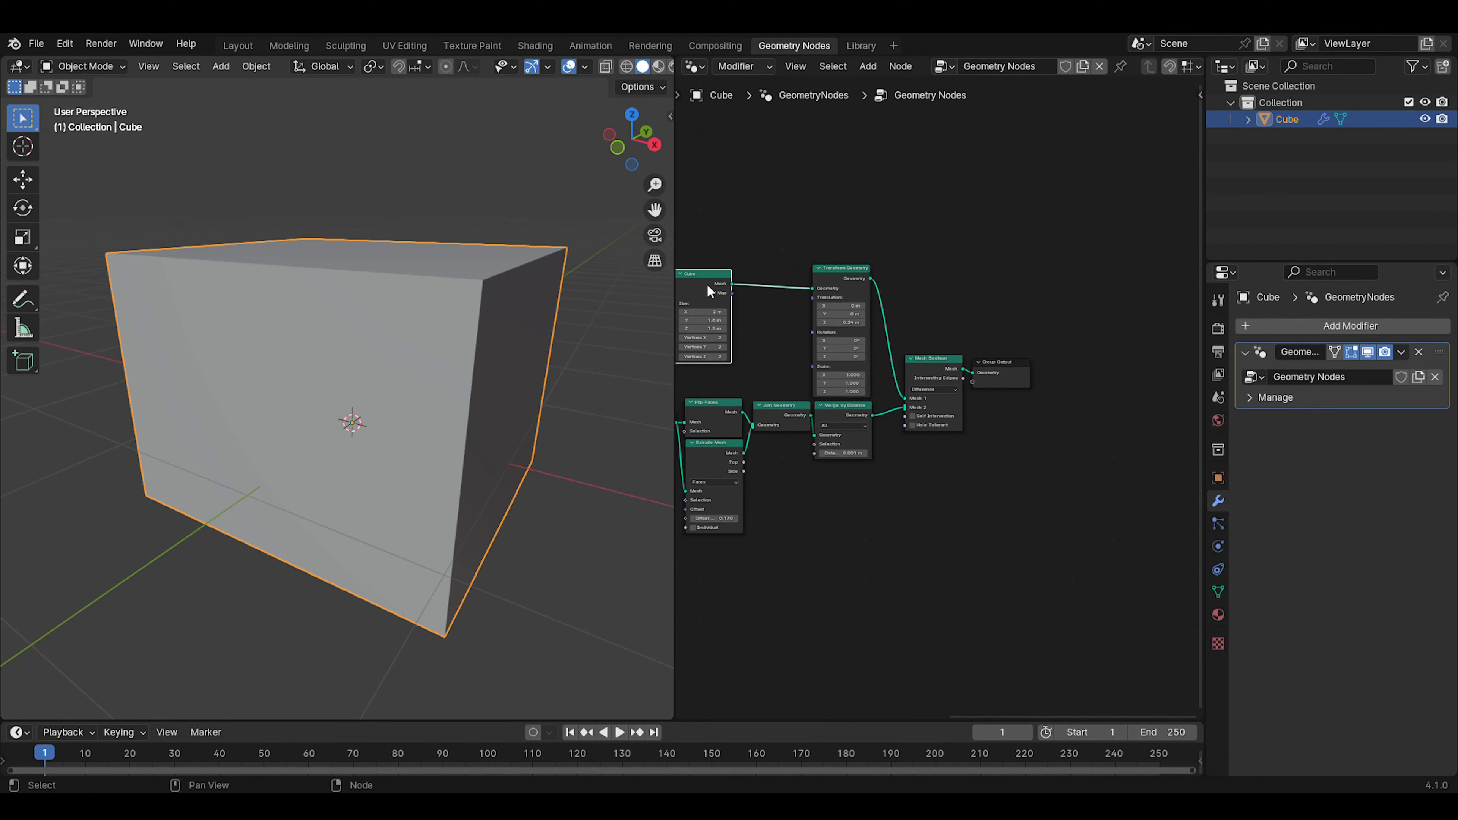
pyautogui.moveTo(710, 290); pyautogui.dragTo(782, 284)
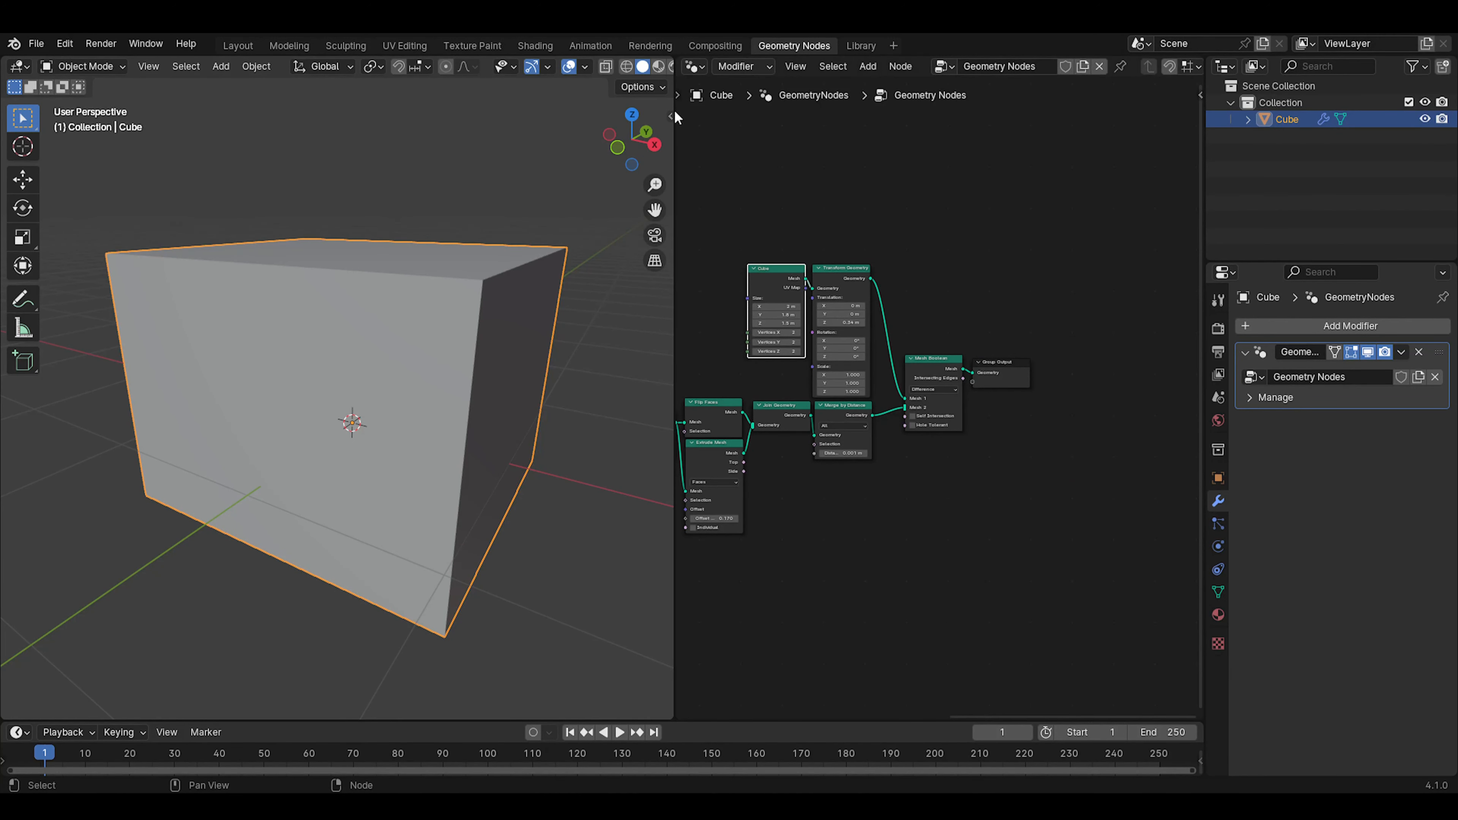
# Hide the box object in the viewport and rename it Bolean
pyautogui.click(519, 186)
pyautogui.scroll(-3, 490, 474)
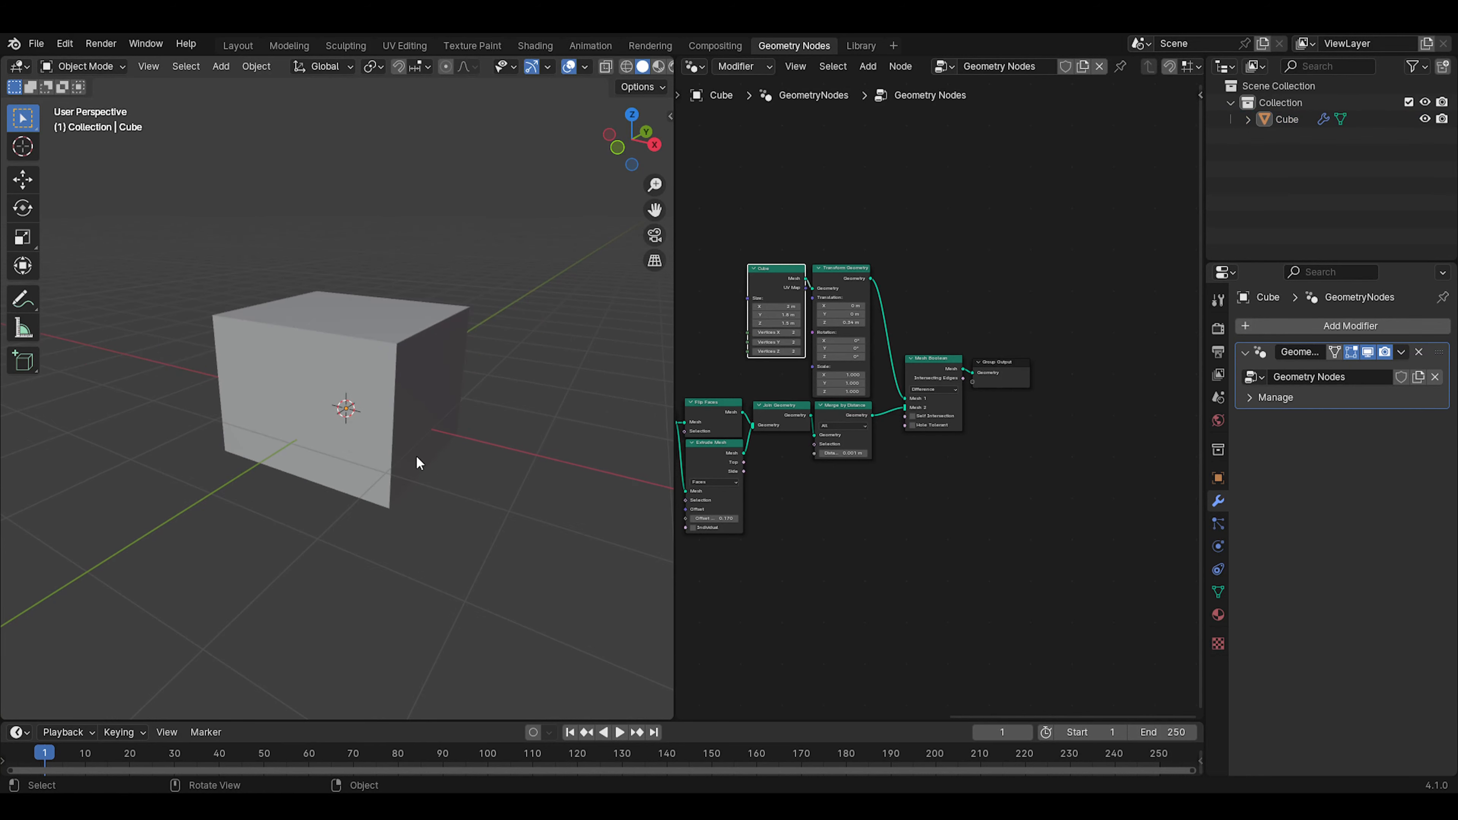
pyautogui.click(401, 410)
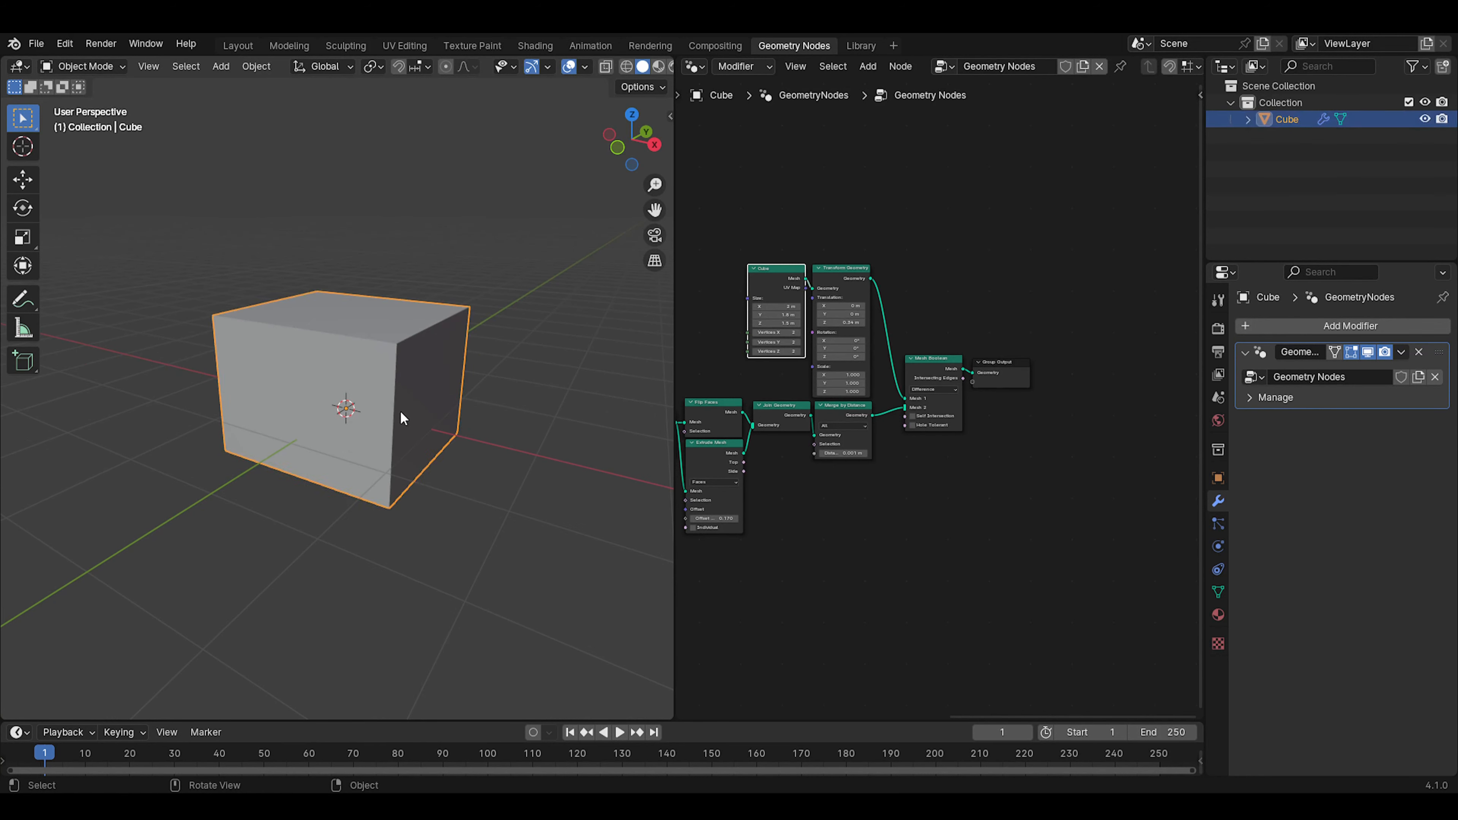
pyautogui.press('h')
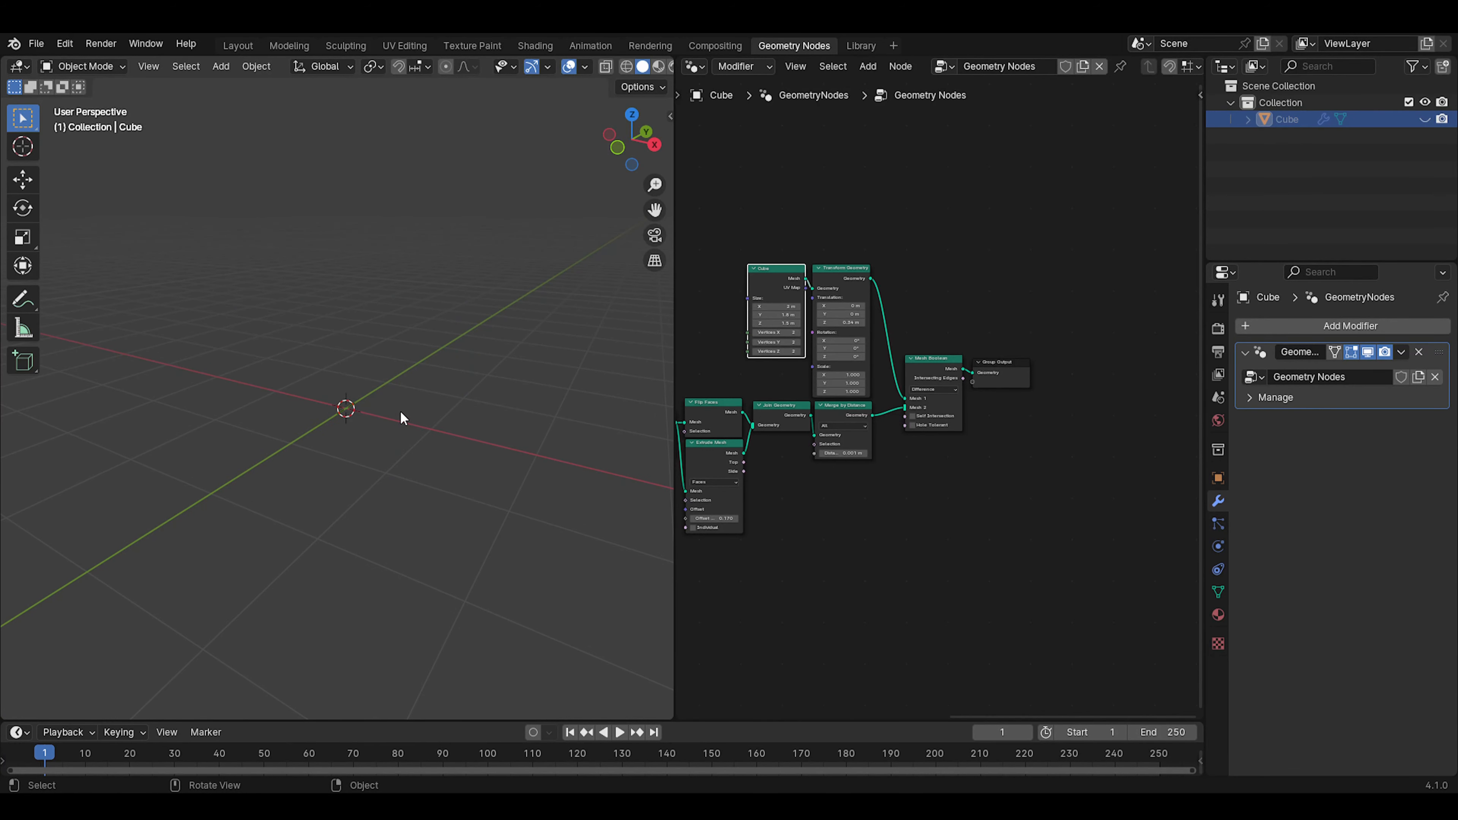
pyautogui.doubleClick(1273, 125)
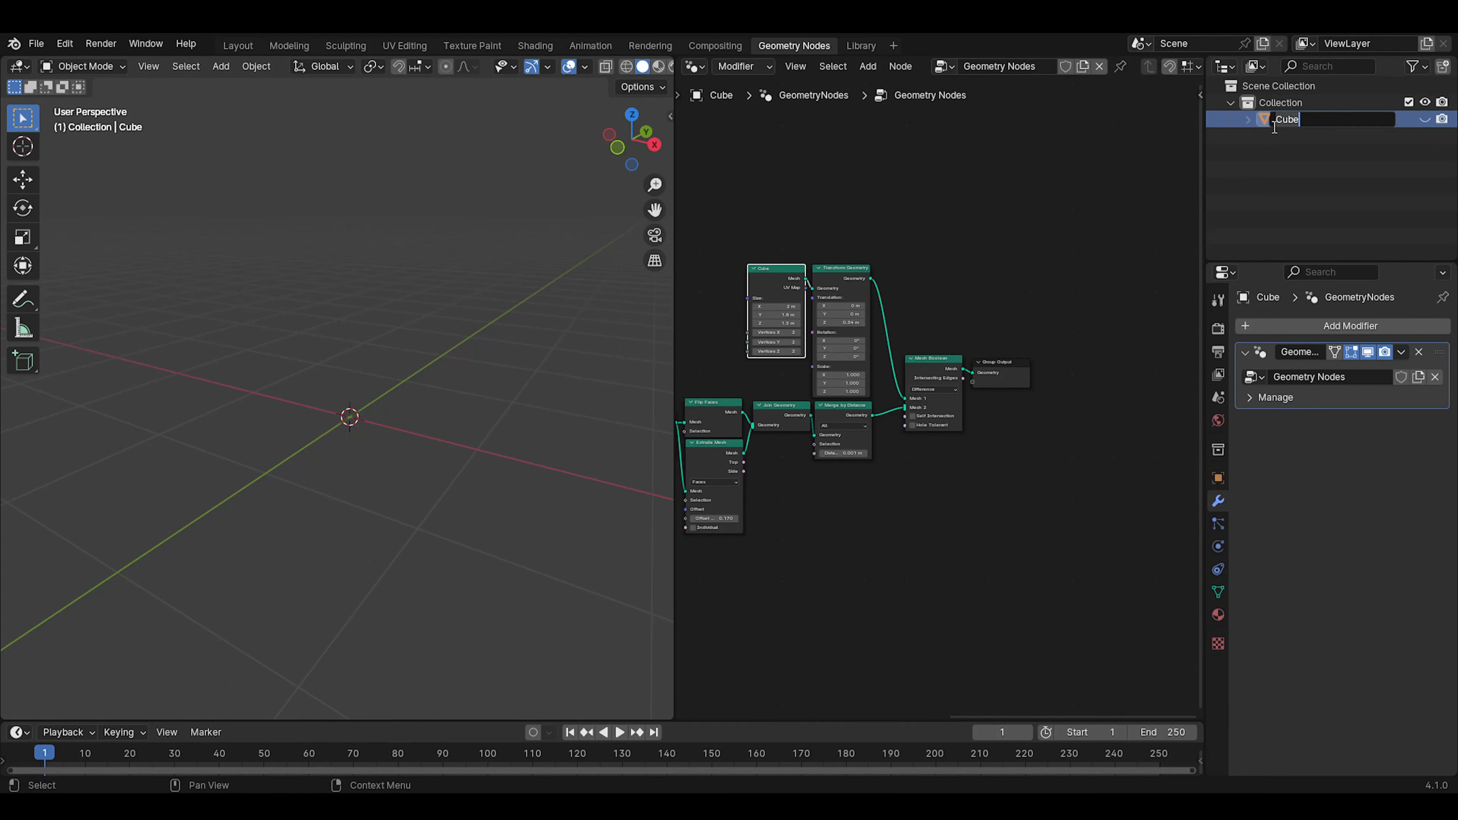
pyautogui.write('Bolean')
pyautogui.press('Return')
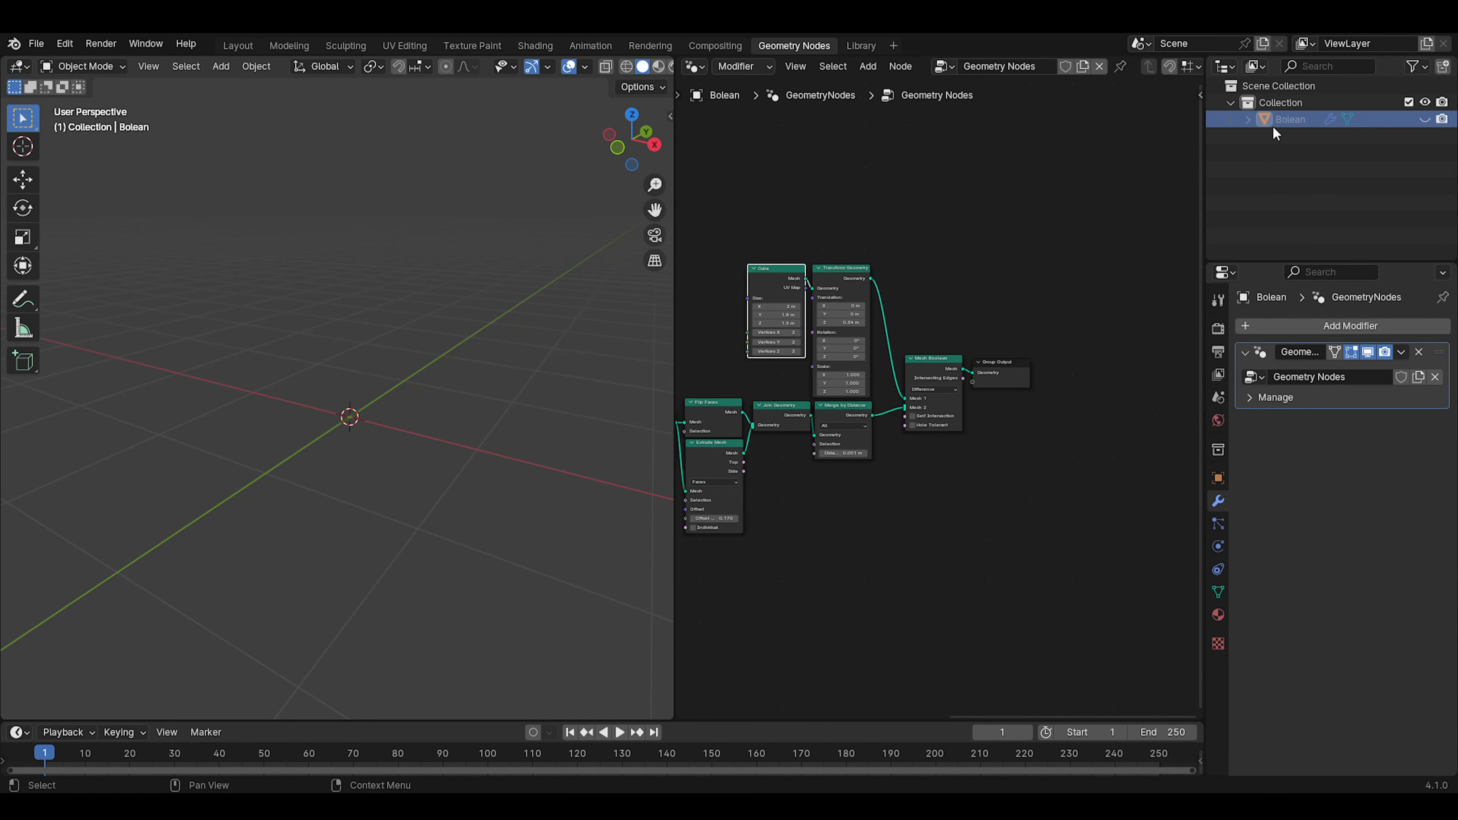
# Add a new cube mesh to the scene and give it a new geometry node tree
pyautogui.hotkey('shift', 'a')
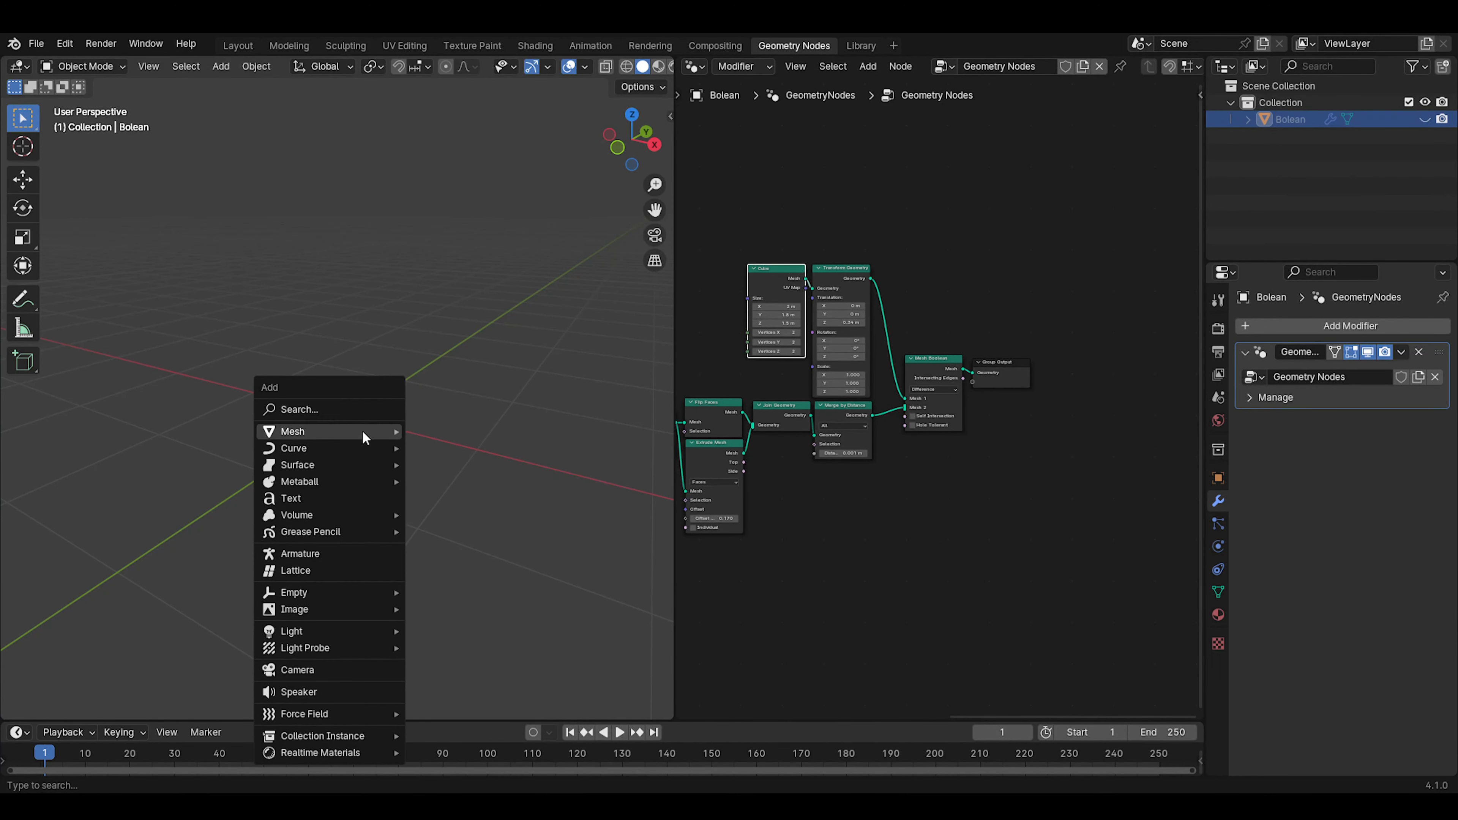
pyautogui.moveTo(362, 429)
pyautogui.click(448, 443)
pyautogui.moveTo(461, 471); pyautogui.dragTo(517, 414, button='middle')
pyautogui.click(1026, 69)
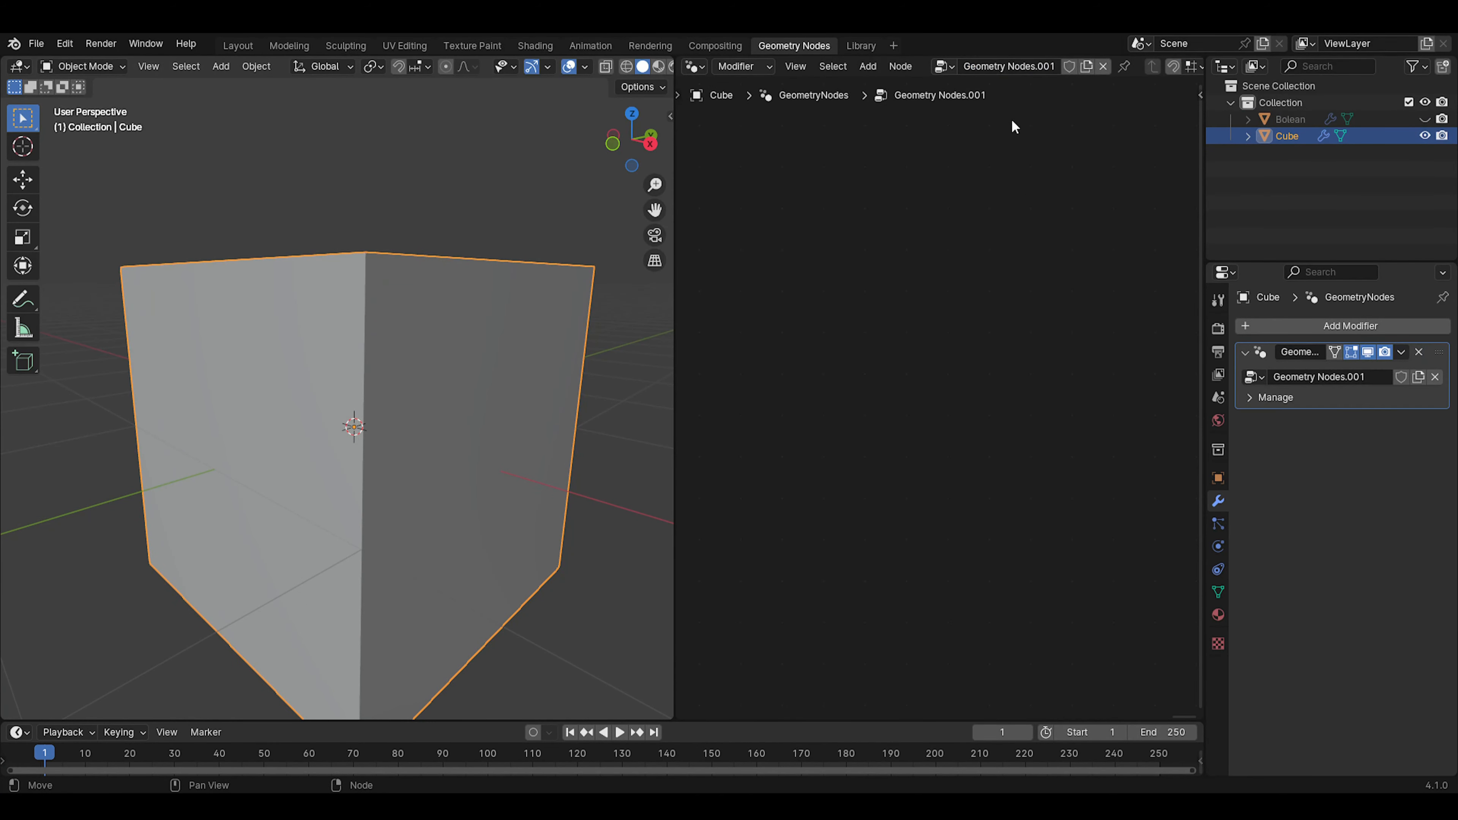
# Add a Volume Cube node on the link between Group Input and Group Output, feeding the output geometry
pyautogui.moveTo(717, 438); pyautogui.dragTo(1013, 429, button='middle')
pyautogui.scroll(9, 941, 411)
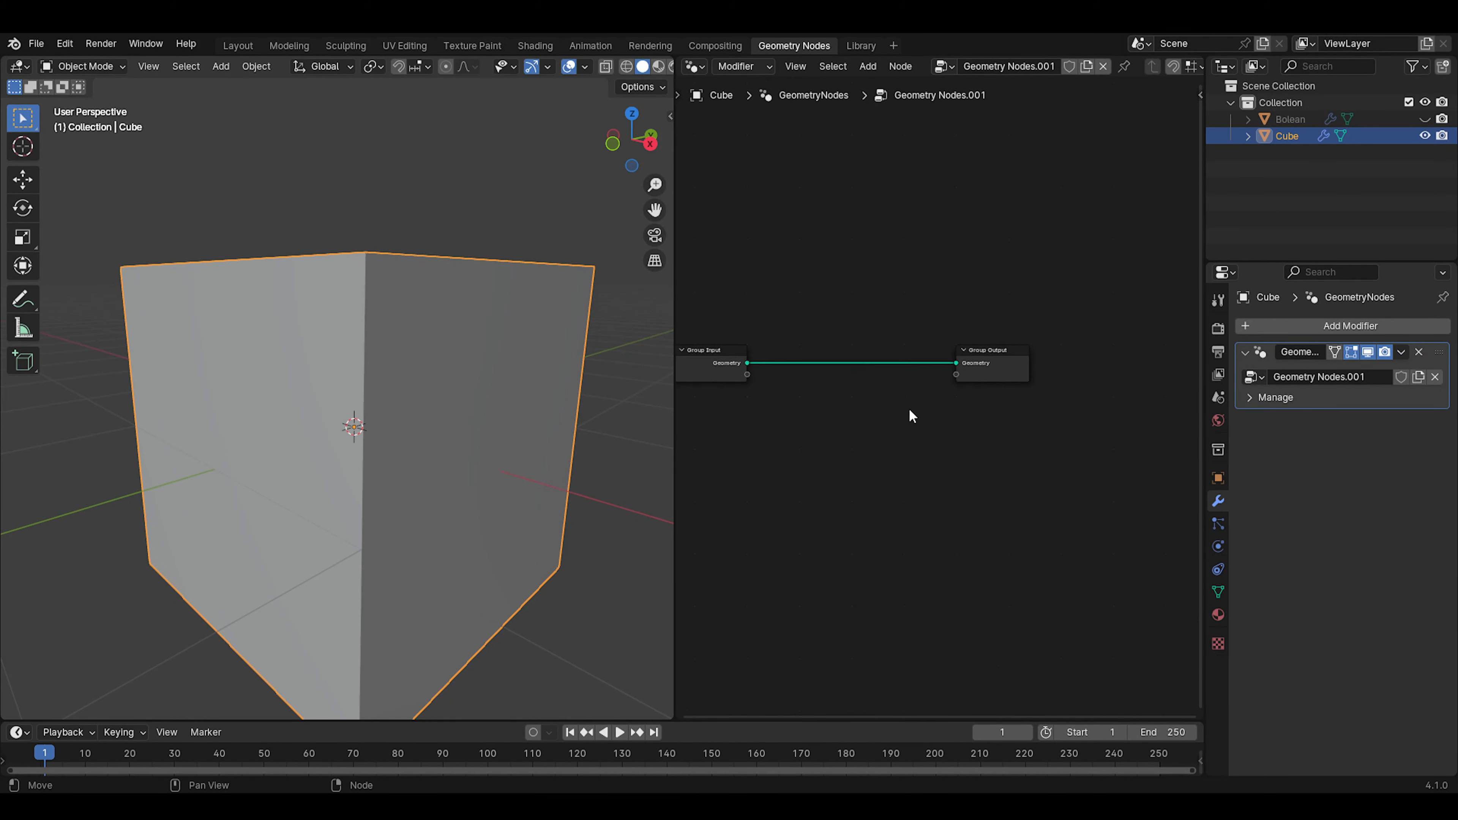
pyautogui.moveTo(897, 410); pyautogui.dragTo(974, 420, button='middle')
pyautogui.scroll(4, 974, 416)
pyautogui.hotkey('shift', 'a')
pyautogui.click(940, 236)
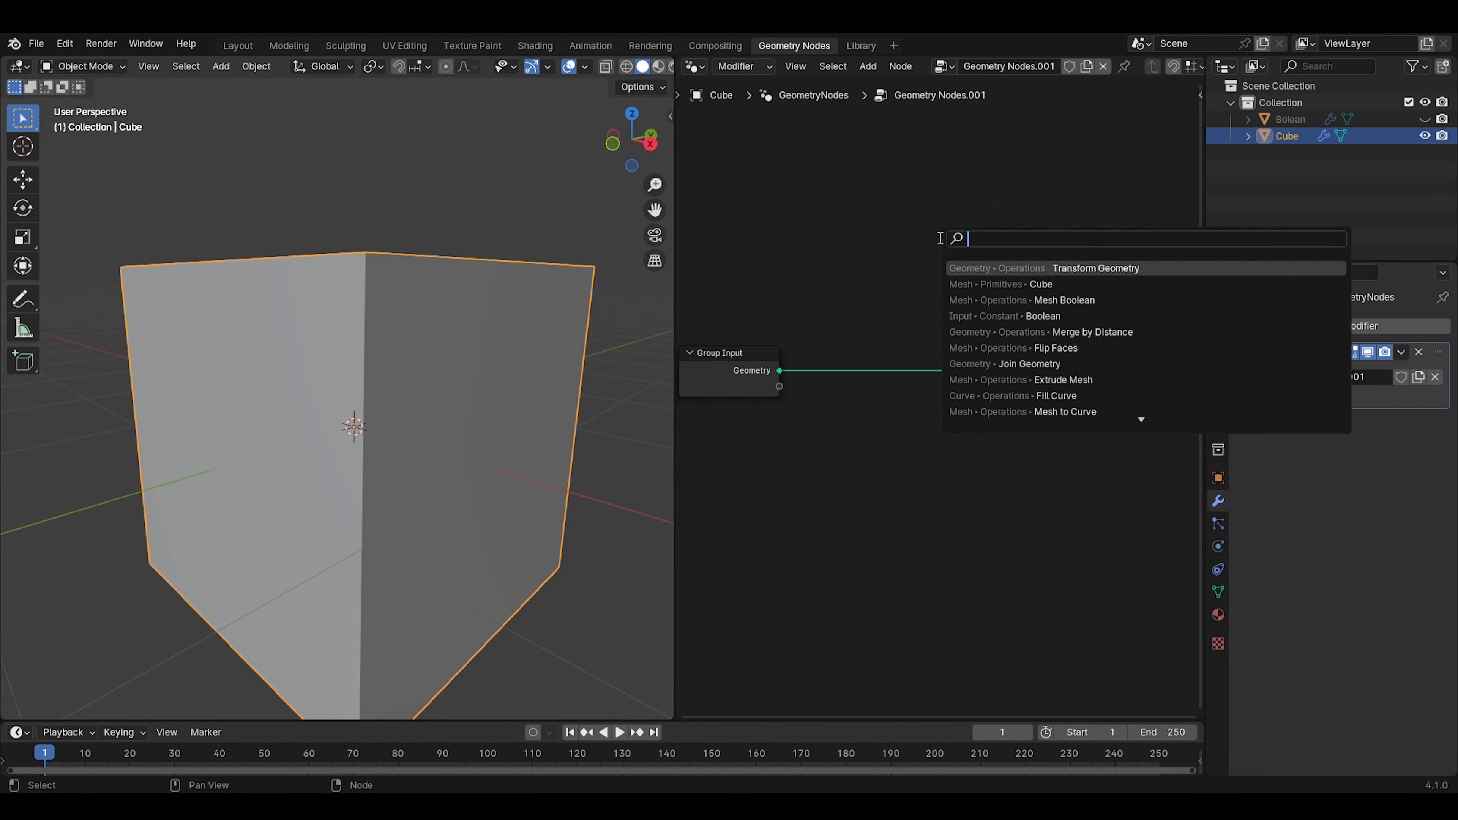
pyautogui.write('volu')
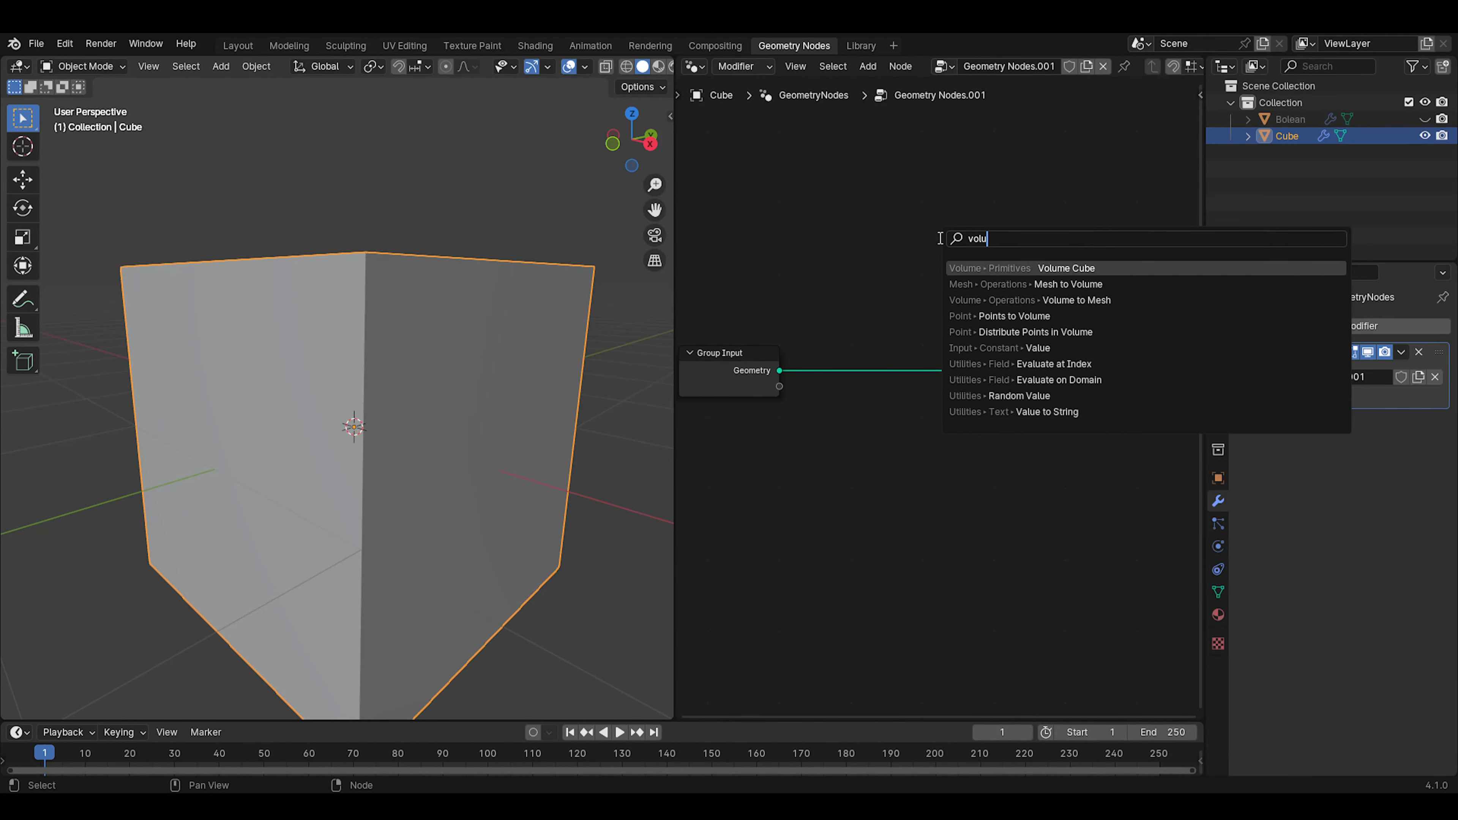
pyautogui.click(1061, 268)
pyautogui.click(918, 287)
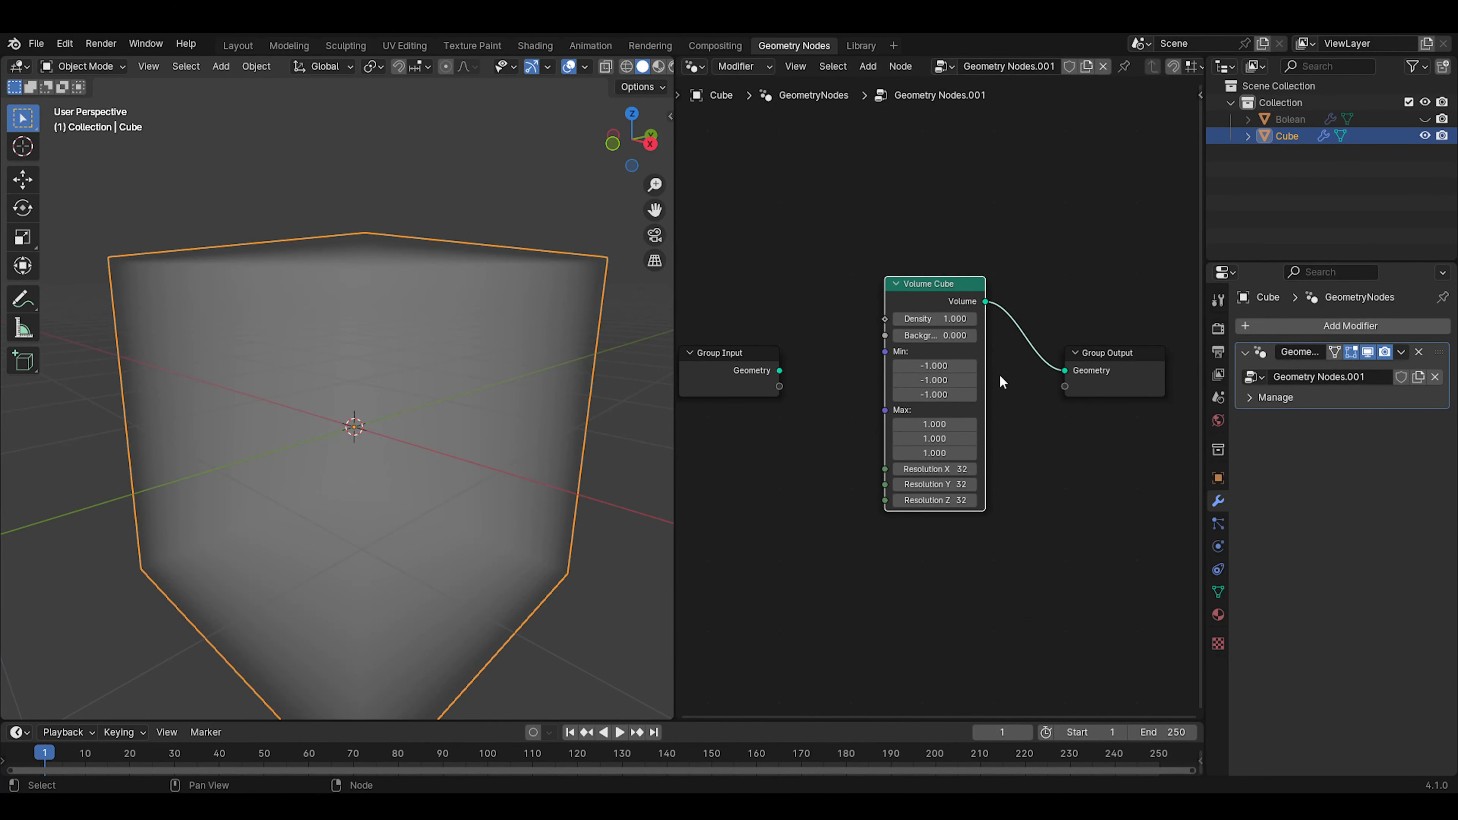
# Reposition the Volume Cube node well away from Group Output, leaving a gap on their link, and move Group Input above it
pyautogui.moveTo(926, 289); pyautogui.dragTo(1028, 375)
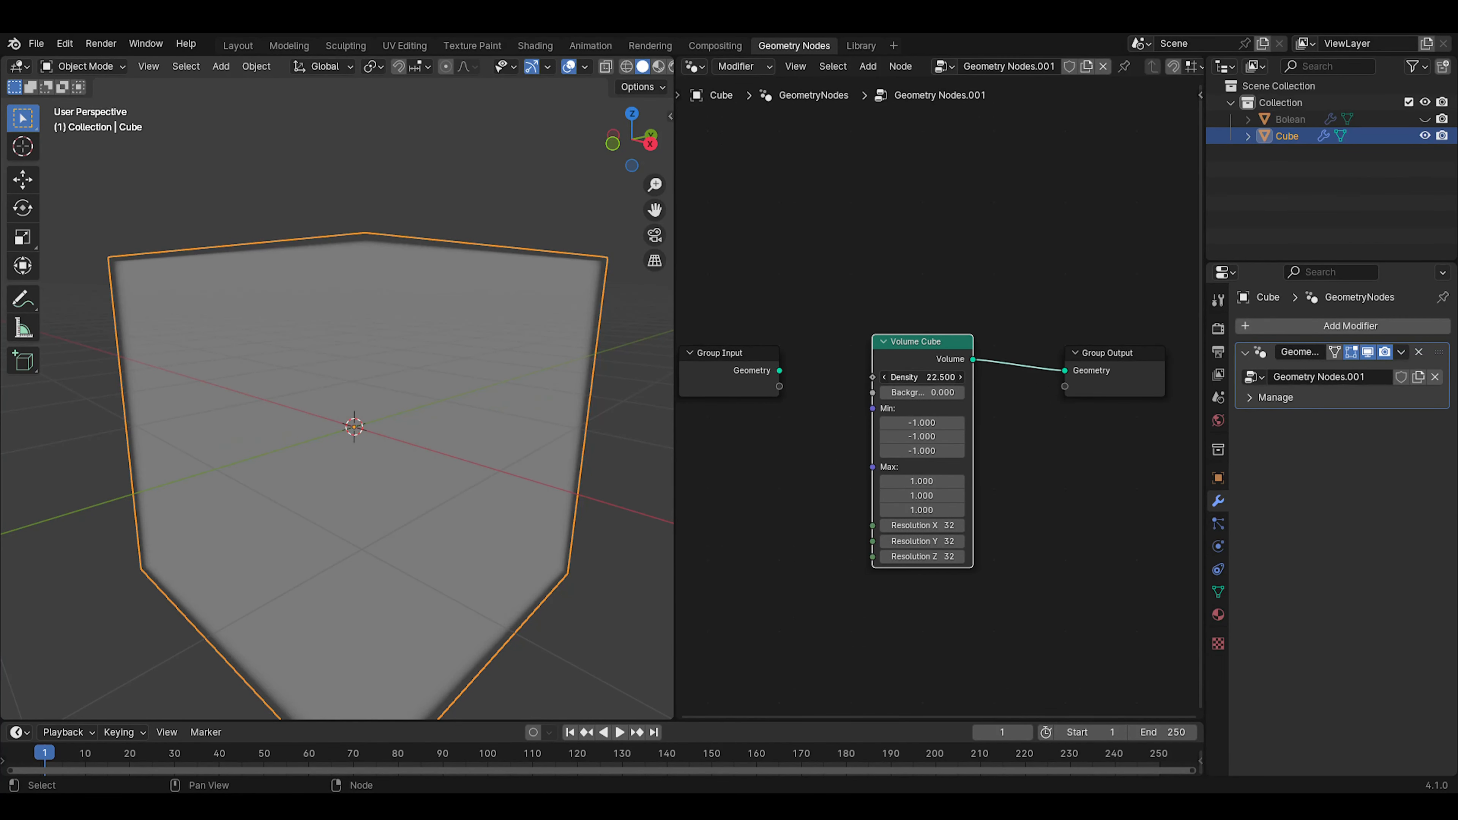
pyautogui.rightClick(919, 376)
pyautogui.moveTo(928, 344); pyautogui.dragTo(915, 350)
pyautogui.scroll(4, 939, 397)
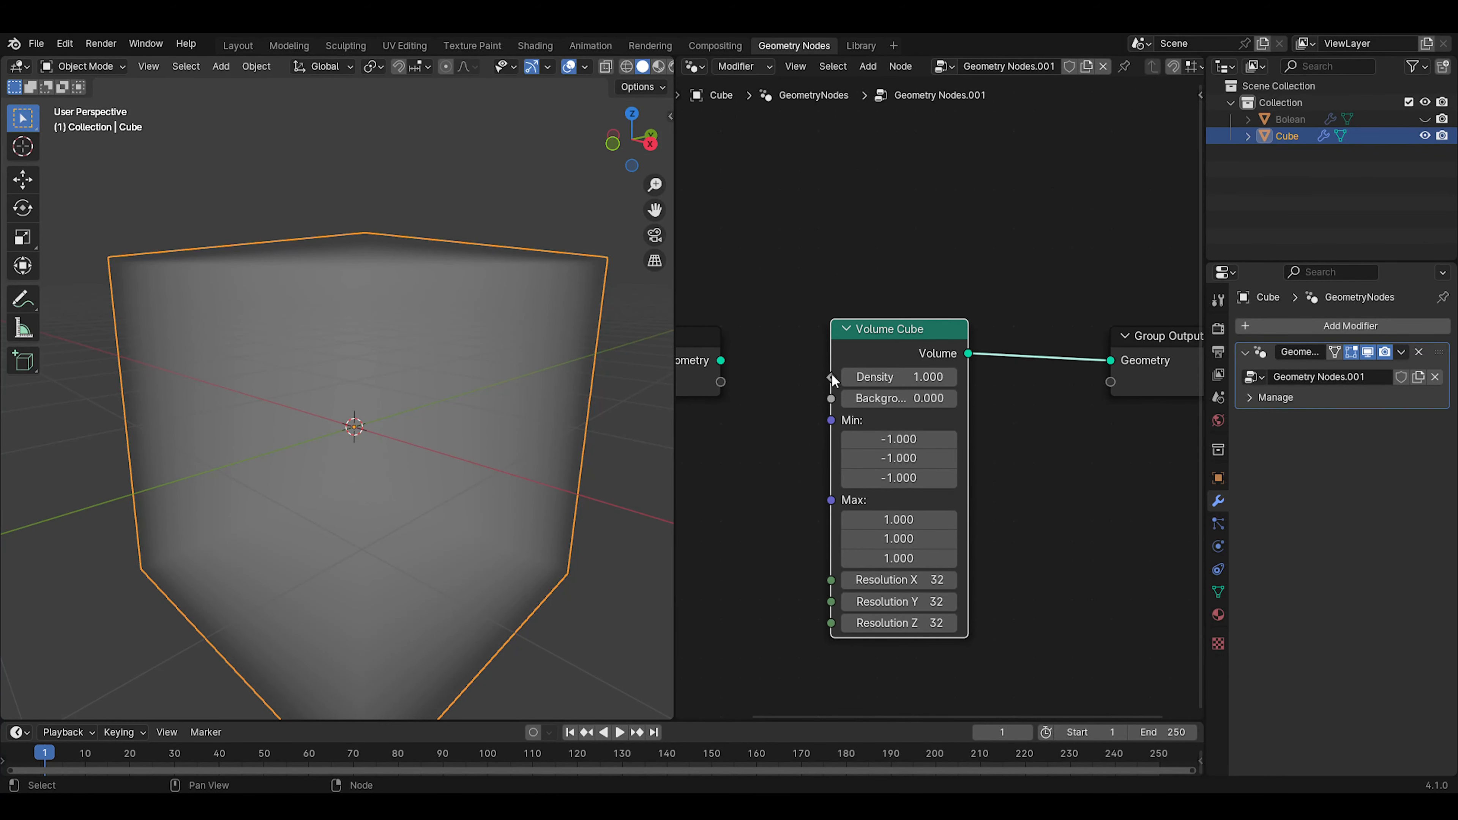
pyautogui.scroll(3, 425, 360)
pyautogui.scroll(-3, 399, 351)
pyautogui.scroll(-4, 900, 339)
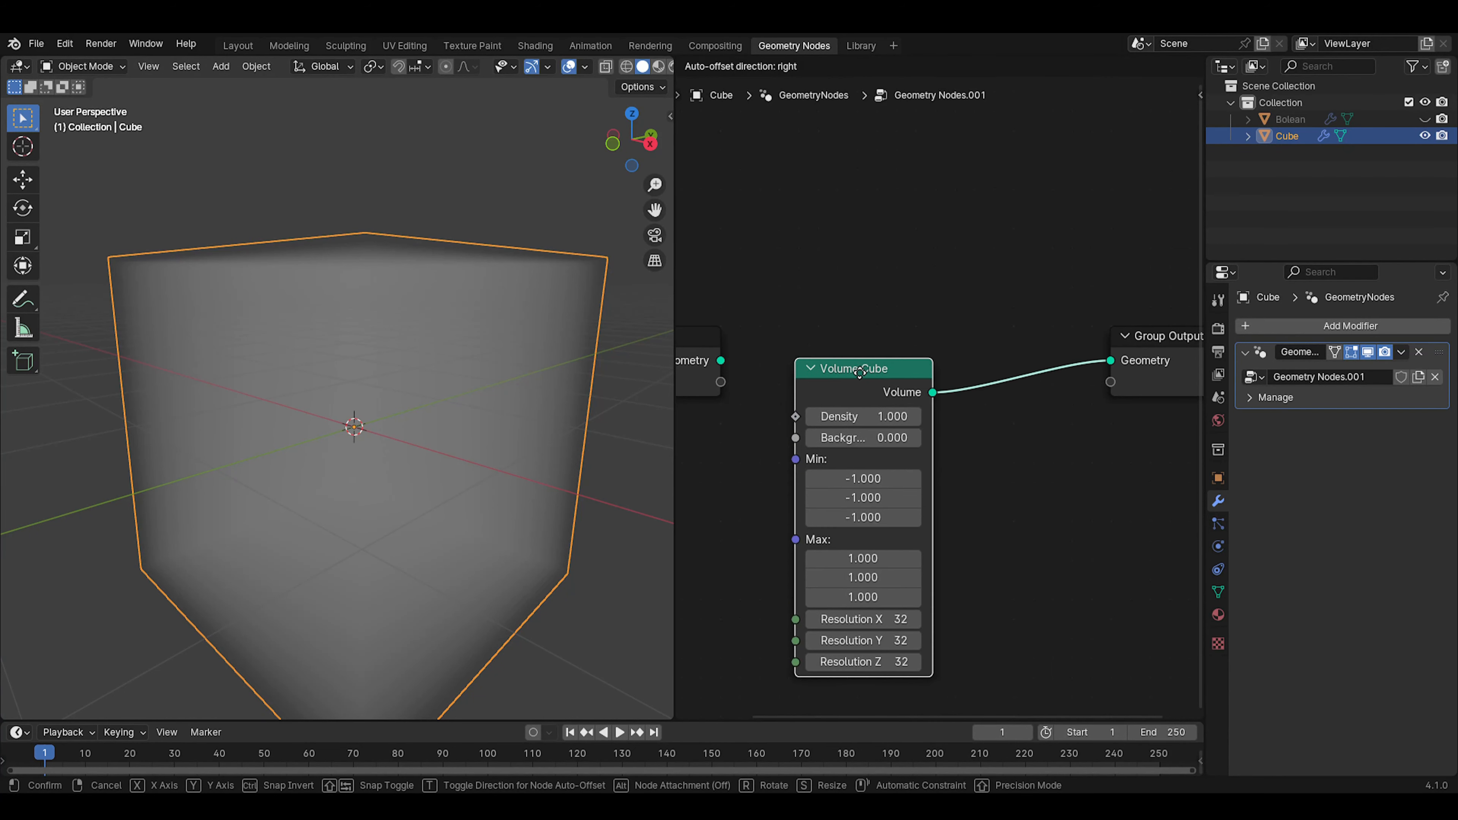
pyautogui.moveTo(725, 373); pyautogui.dragTo(731, 282)
pyautogui.moveTo(841, 358); pyautogui.dragTo(770, 358)
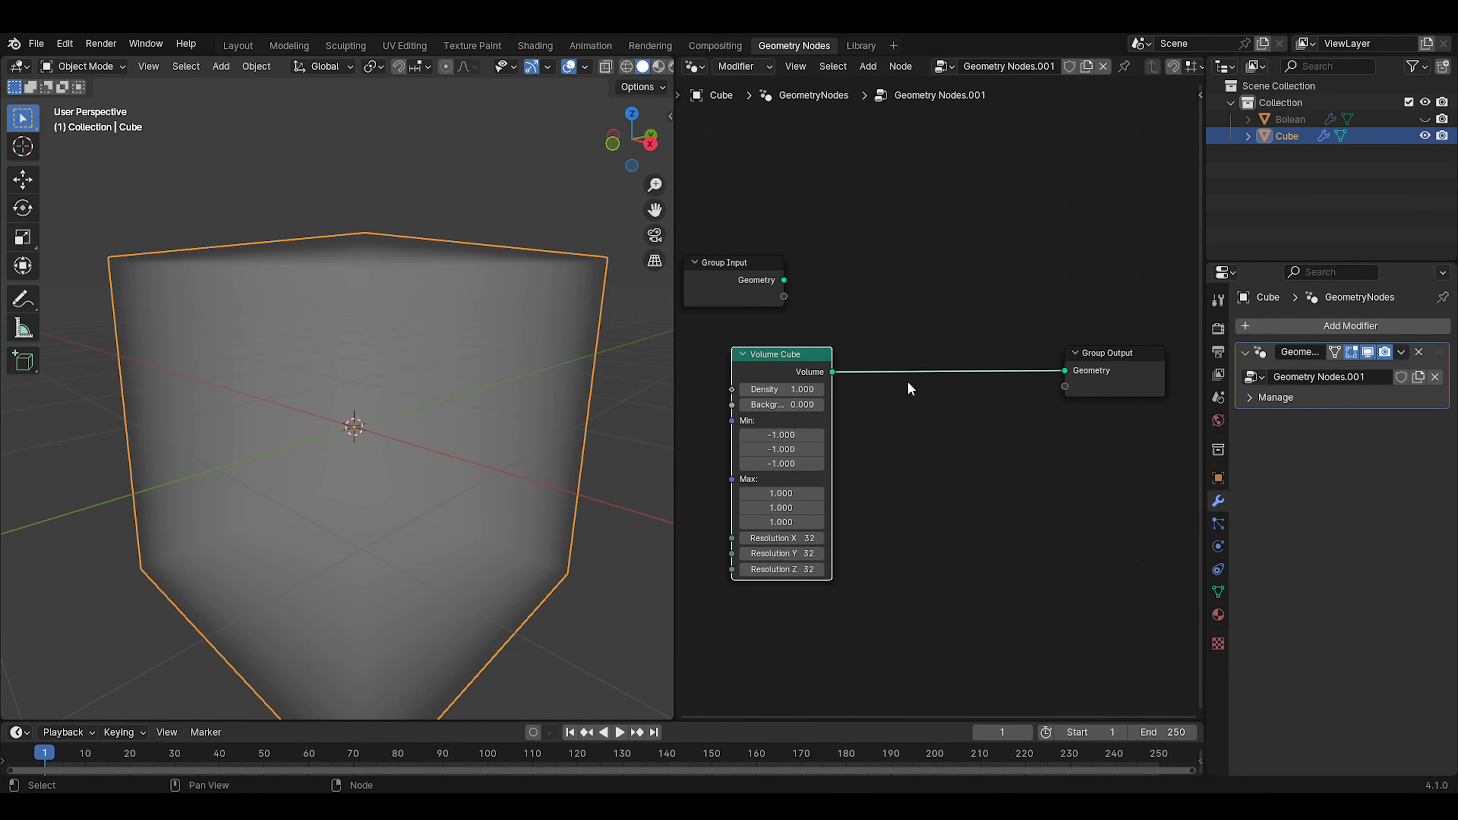
# Insert a Volume to Mesh node between Volume Cube and Group Output and move Volume Cube closer to it
pyautogui.hotkey('shift', 'a')
pyautogui.click(968, 371)
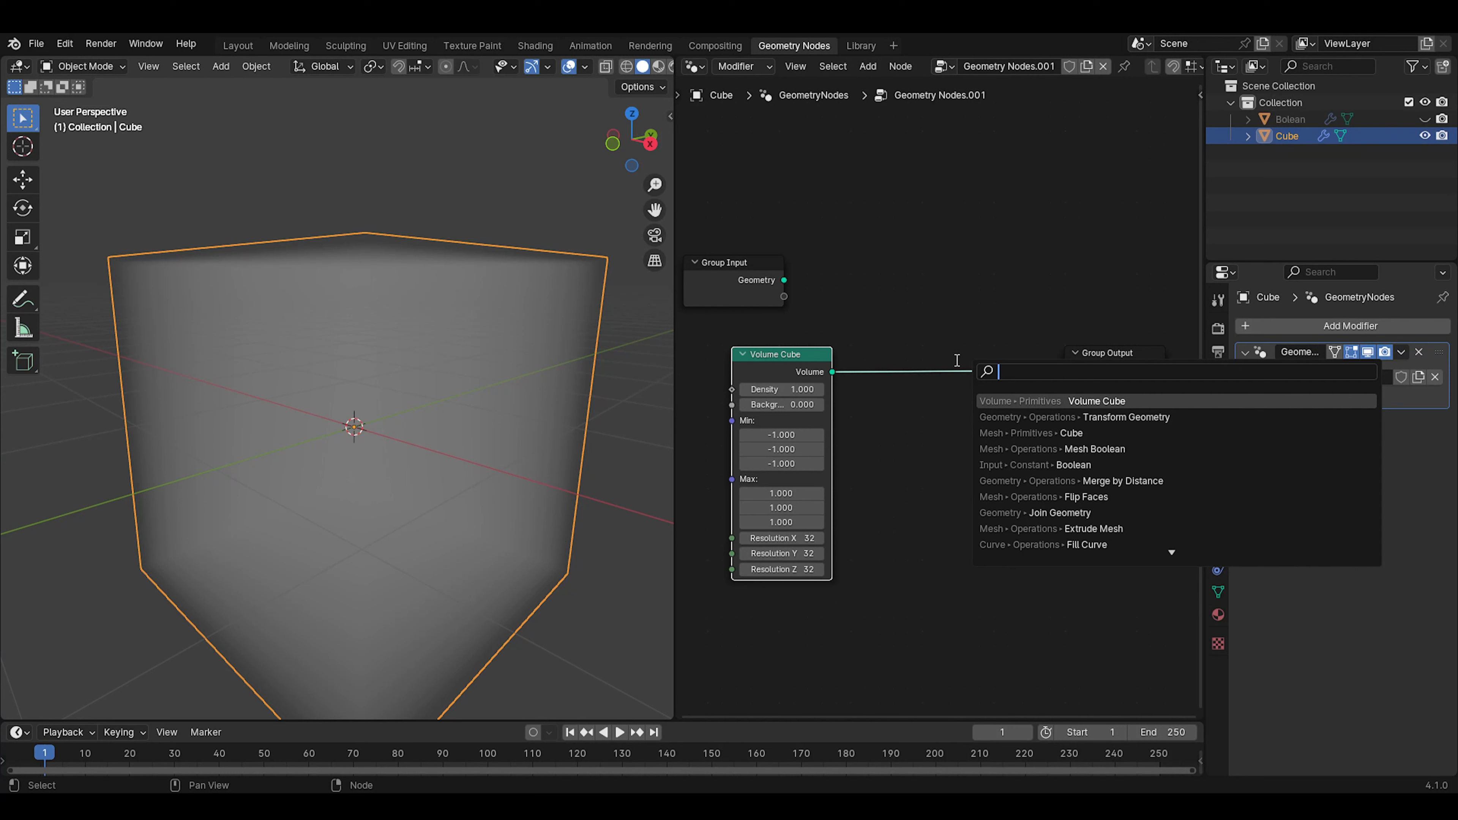
pyautogui.write('volu')
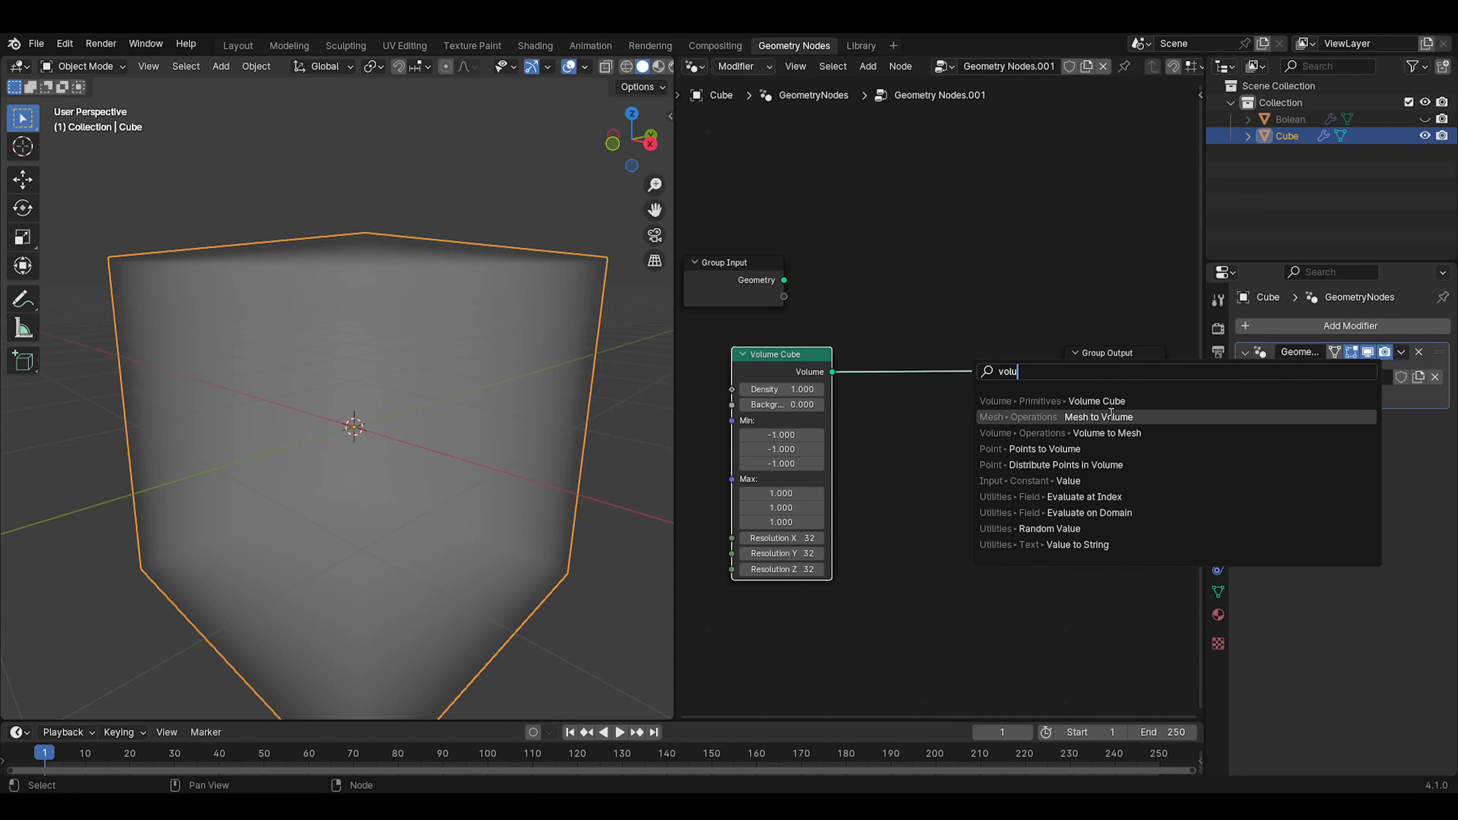
pyautogui.click(1171, 433)
pyautogui.click(936, 354)
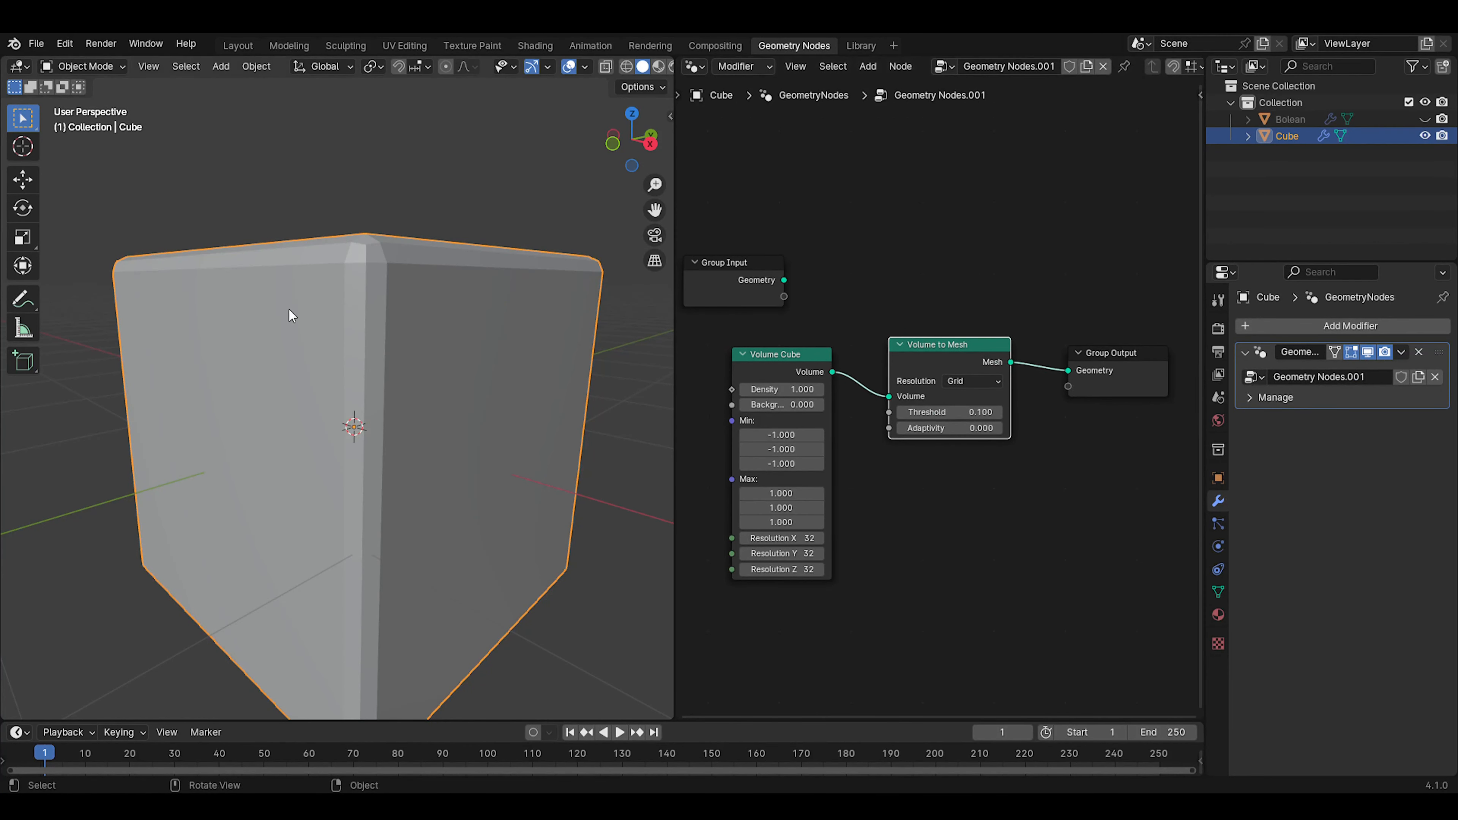
pyautogui.moveTo(947, 345); pyautogui.dragTo(985, 355)
pyautogui.moveTo(778, 362); pyautogui.dragTo(846, 361)
# Add a Color Ramp node feeding its Color into the Volume Cube's Density and place it beside the Volume Cube
pyautogui.moveTo(731, 470); pyautogui.dragTo(908, 394, button='middle')
pyautogui.scroll(1, 950, 324)
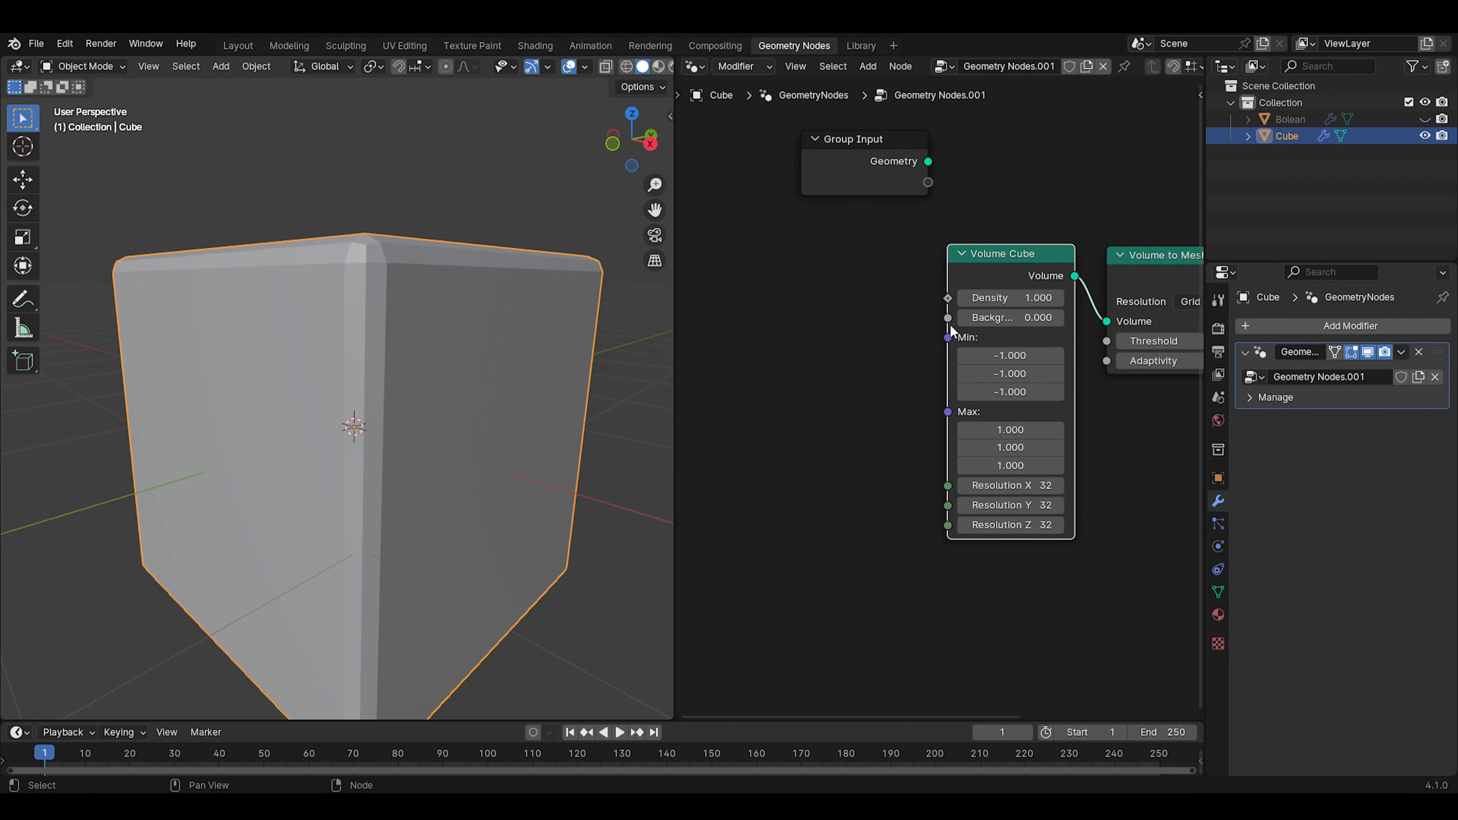
pyautogui.moveTo(947, 299); pyautogui.dragTo(882, 346)
pyautogui.write('coo')
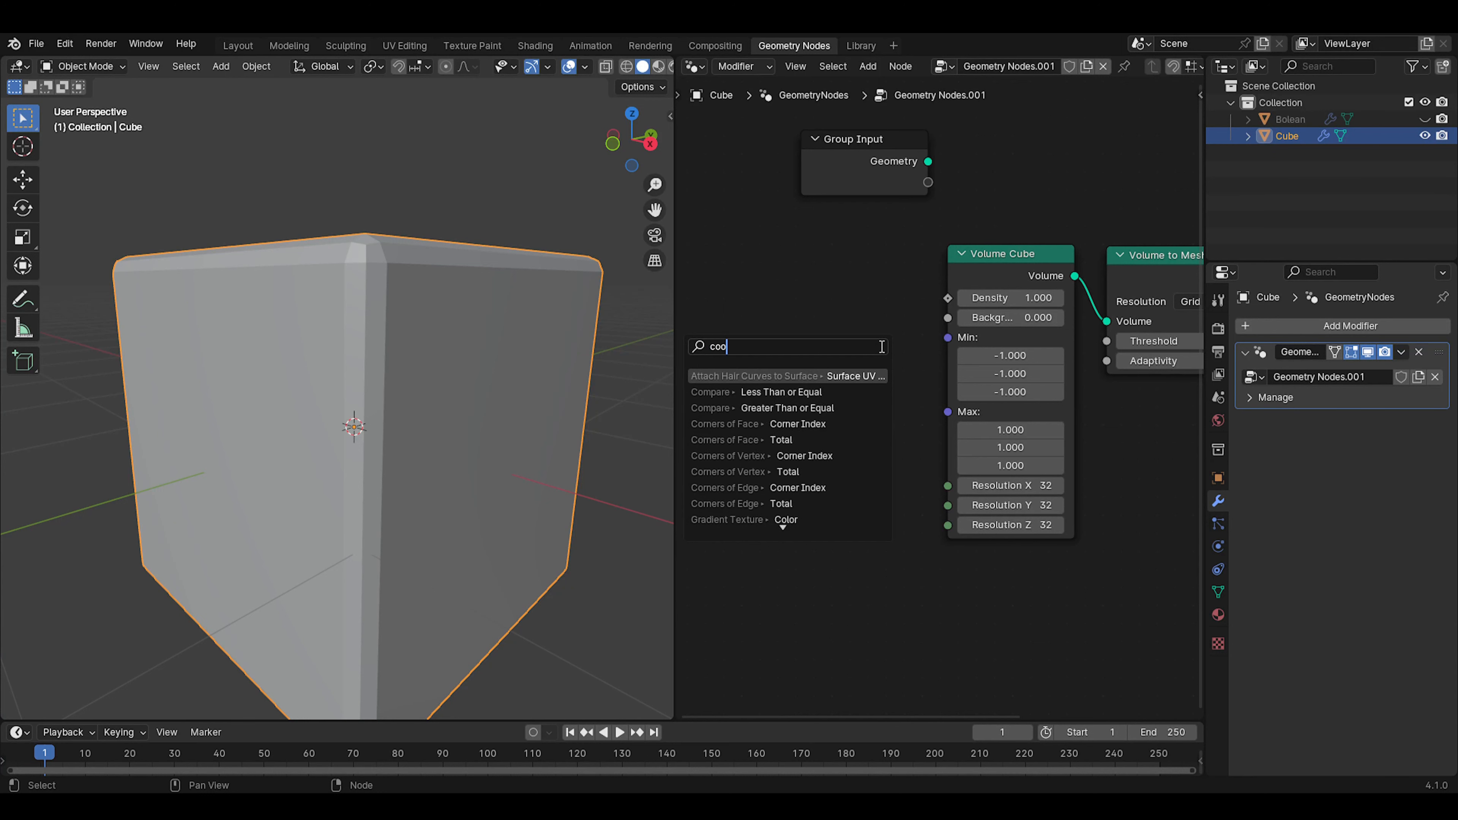
pyautogui.press('BackSpace')
pyautogui.write('lor')
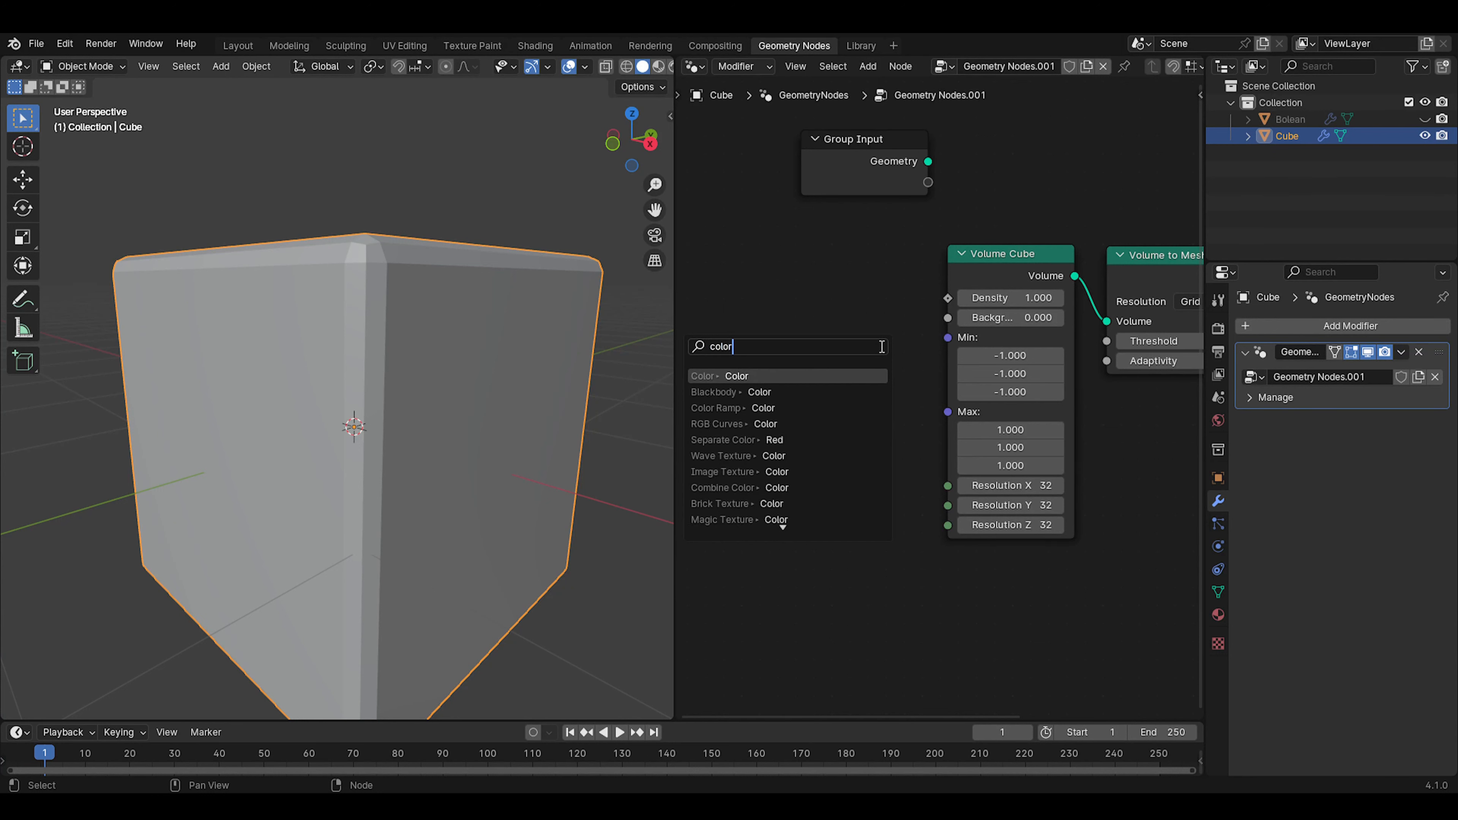
pyautogui.write('r')
pyautogui.press('Return')
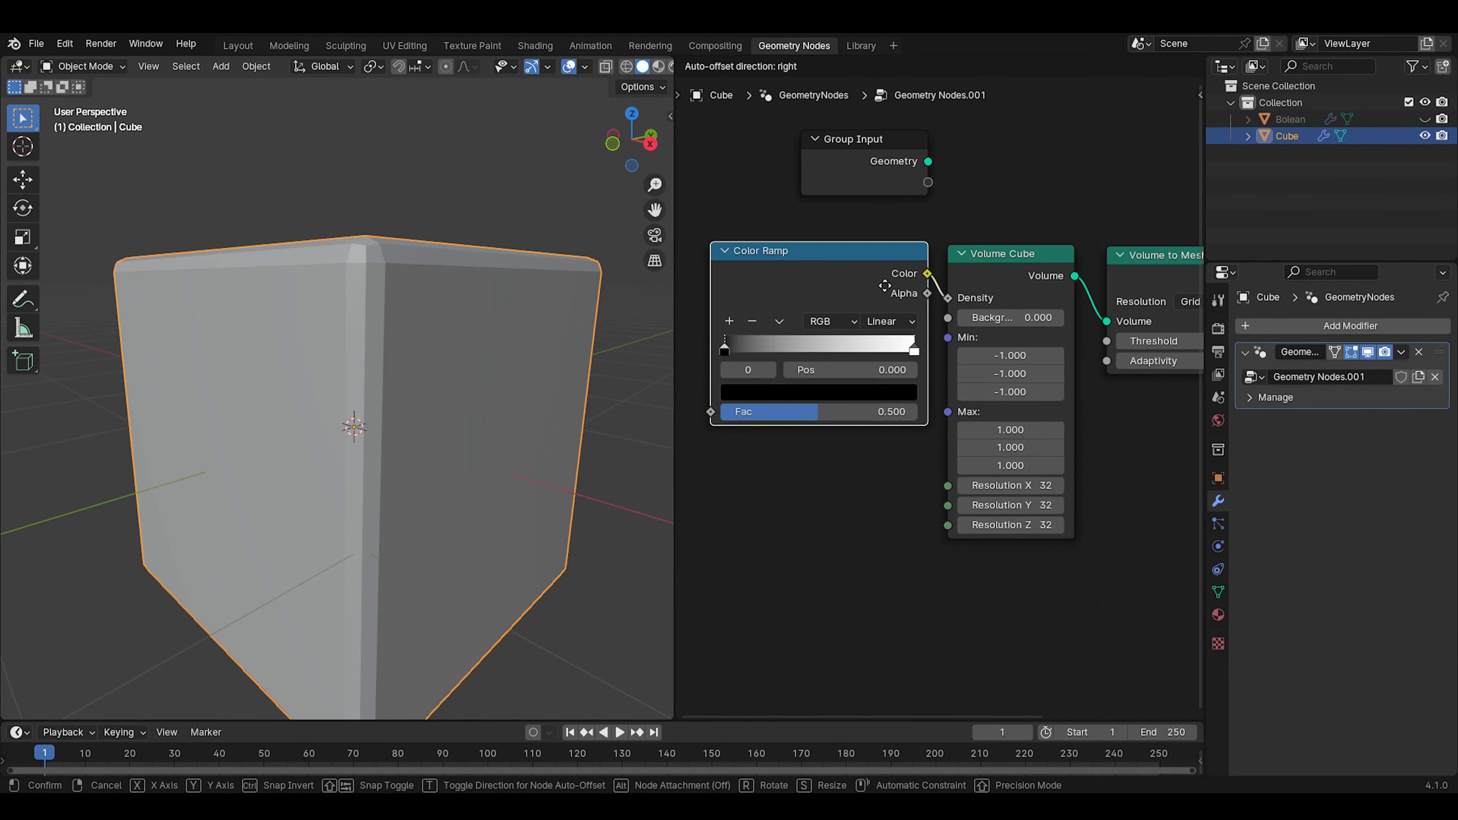
pyautogui.click(896, 292)
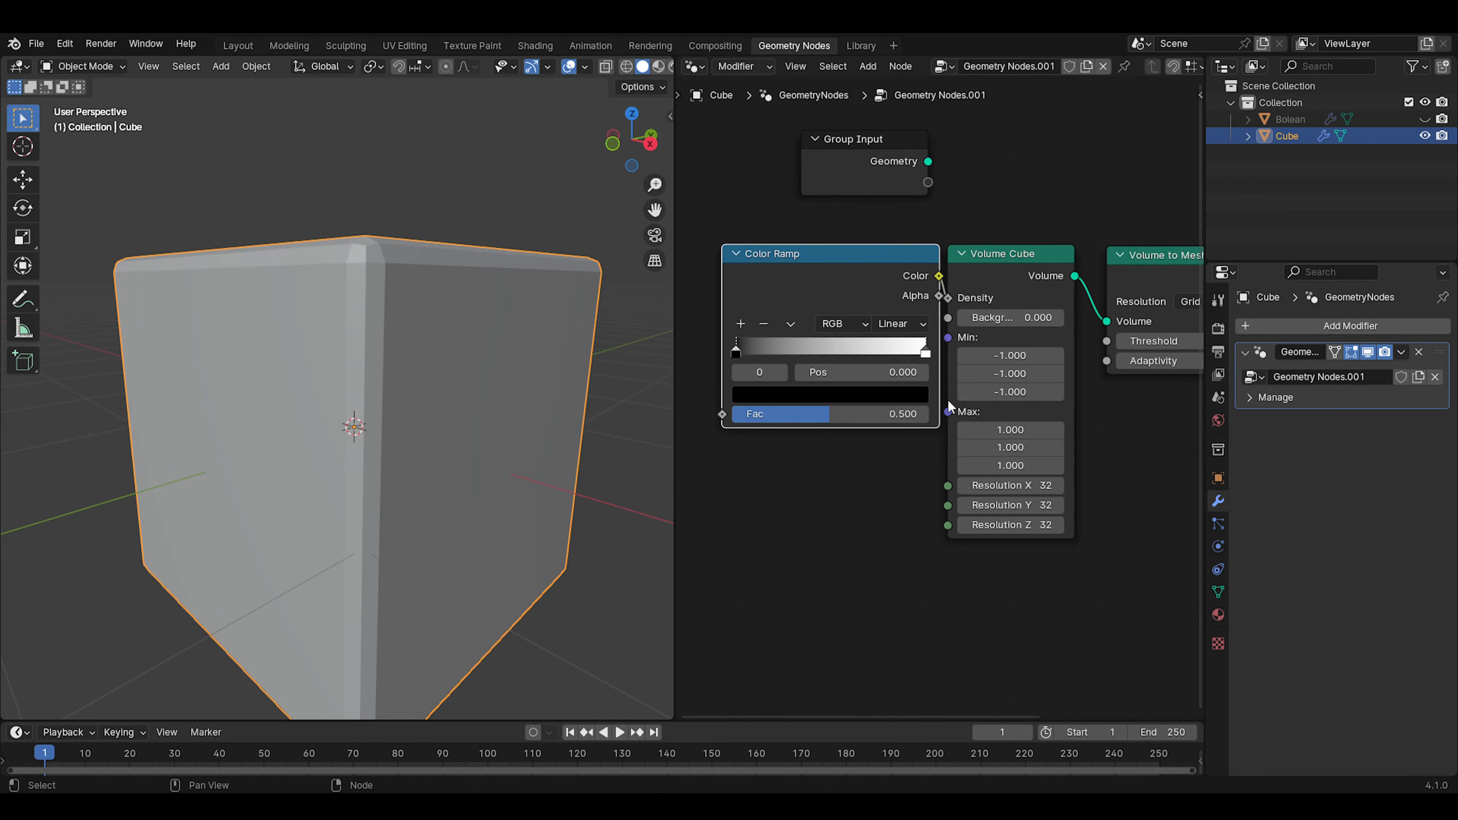
pyautogui.press('g')
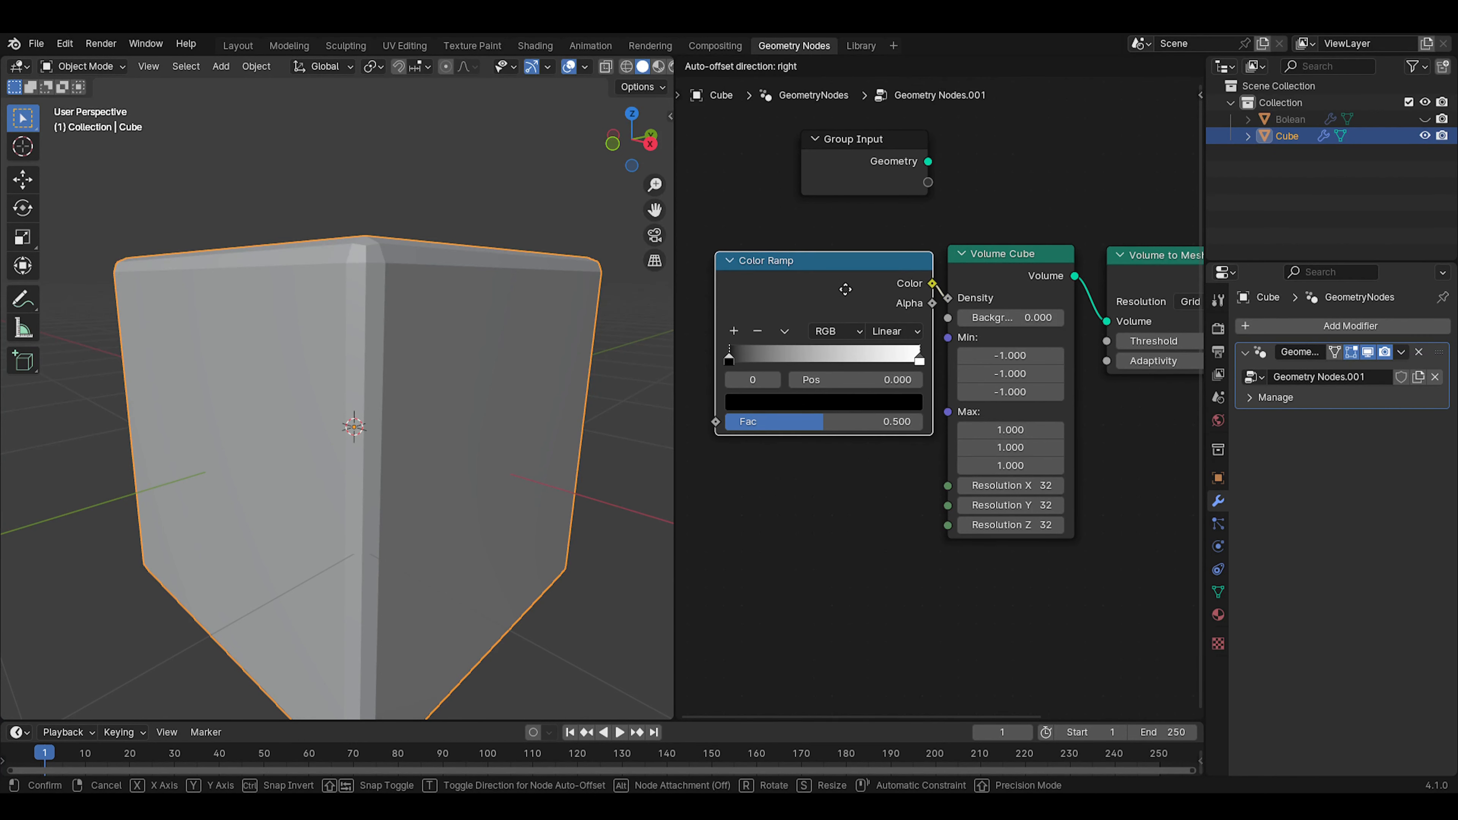
pyautogui.click(846, 287)
pyautogui.scroll(-3, 852, 479)
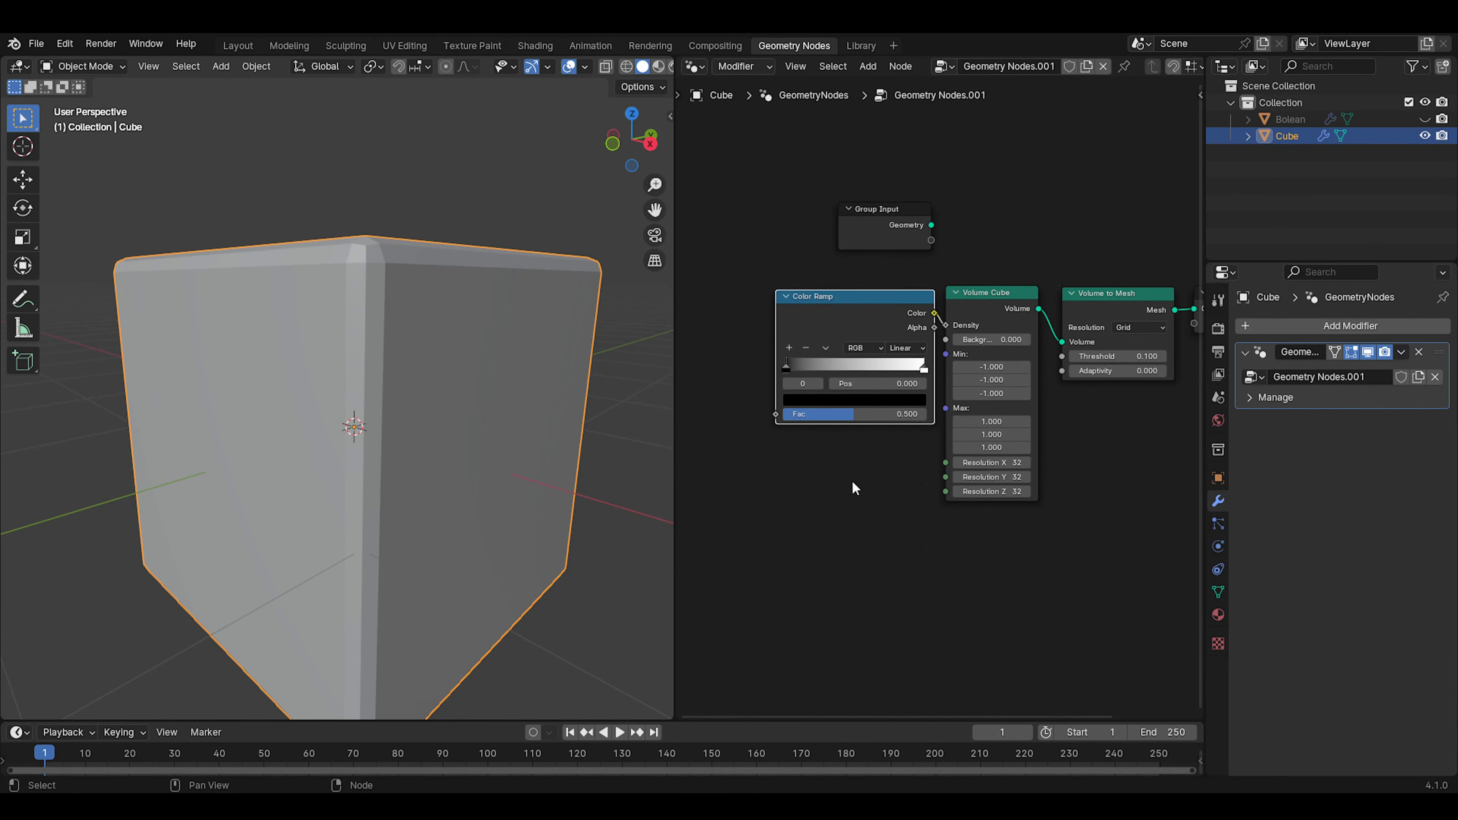
# Add a Noise Texture node, connect its Fac output to the Color Ramp's Fac input, and place it beside the Color Ramp
pyautogui.moveTo(823, 427); pyautogui.dragTo(907, 557, button='middle')
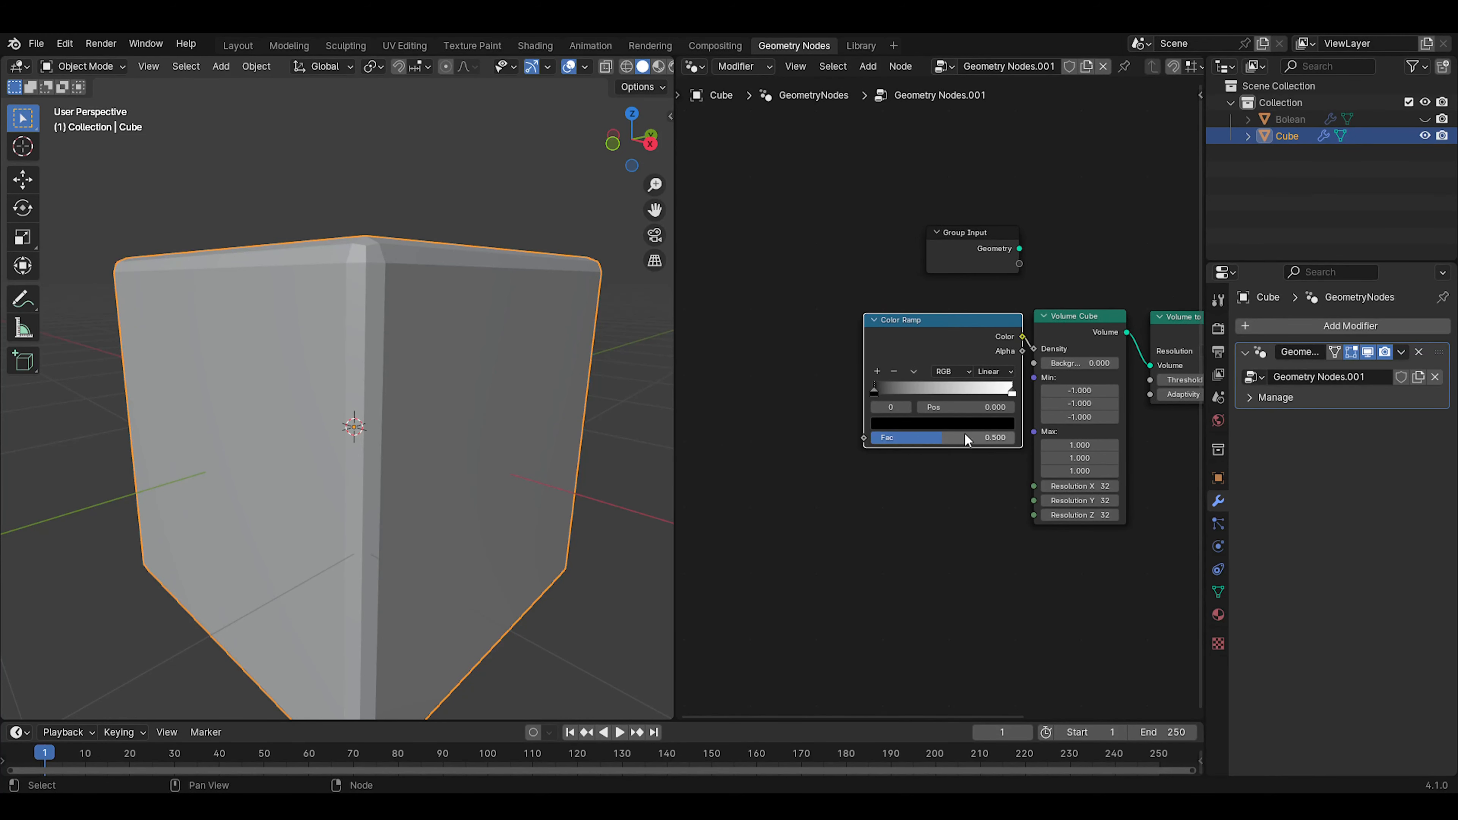
pyautogui.moveTo(919, 475); pyautogui.dragTo(1017, 474, button='middle')
pyautogui.scroll(2, 842, 498)
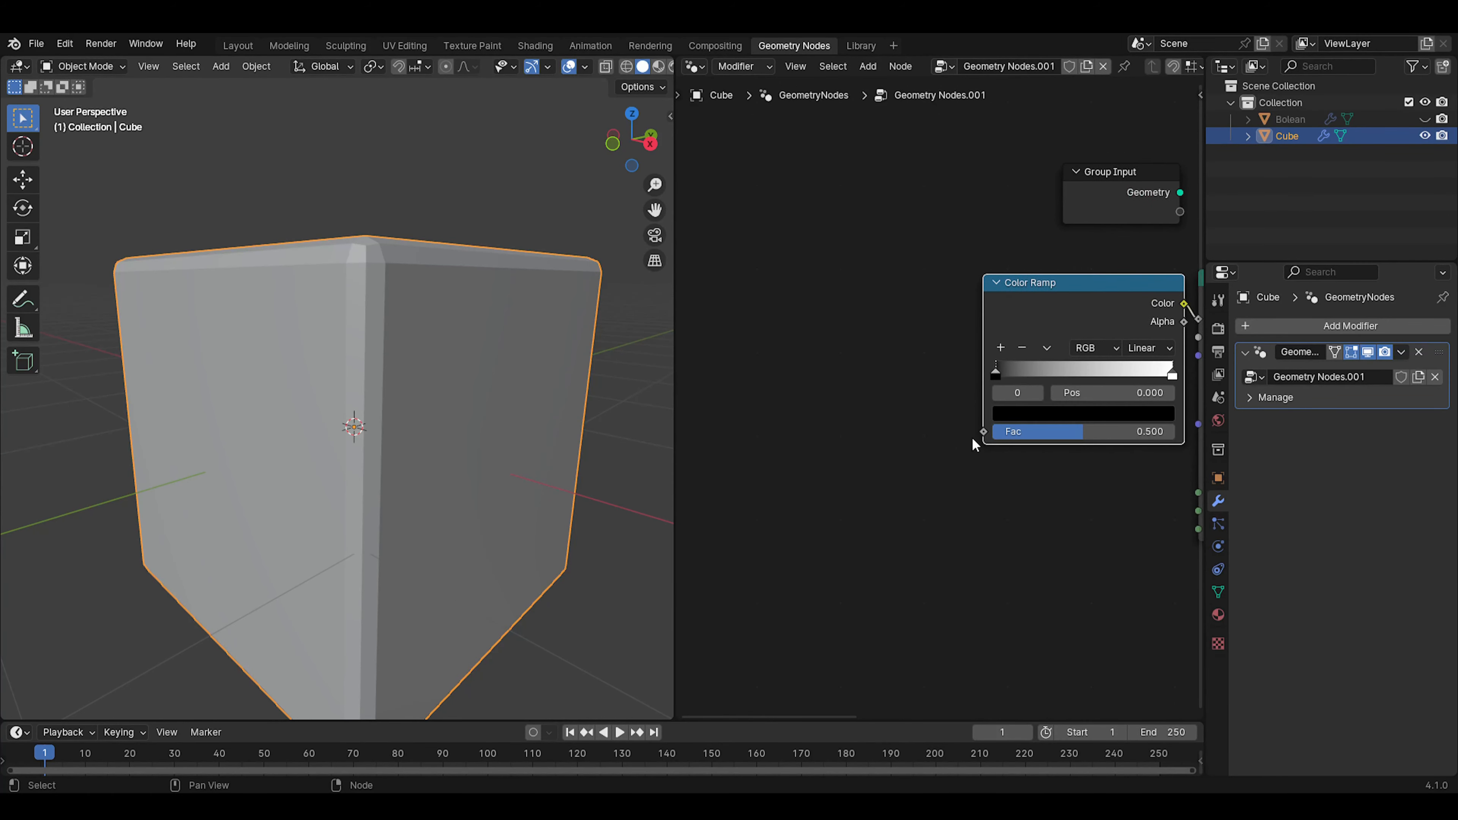
pyautogui.hotkey('shift', 'a')
pyautogui.write('noise')
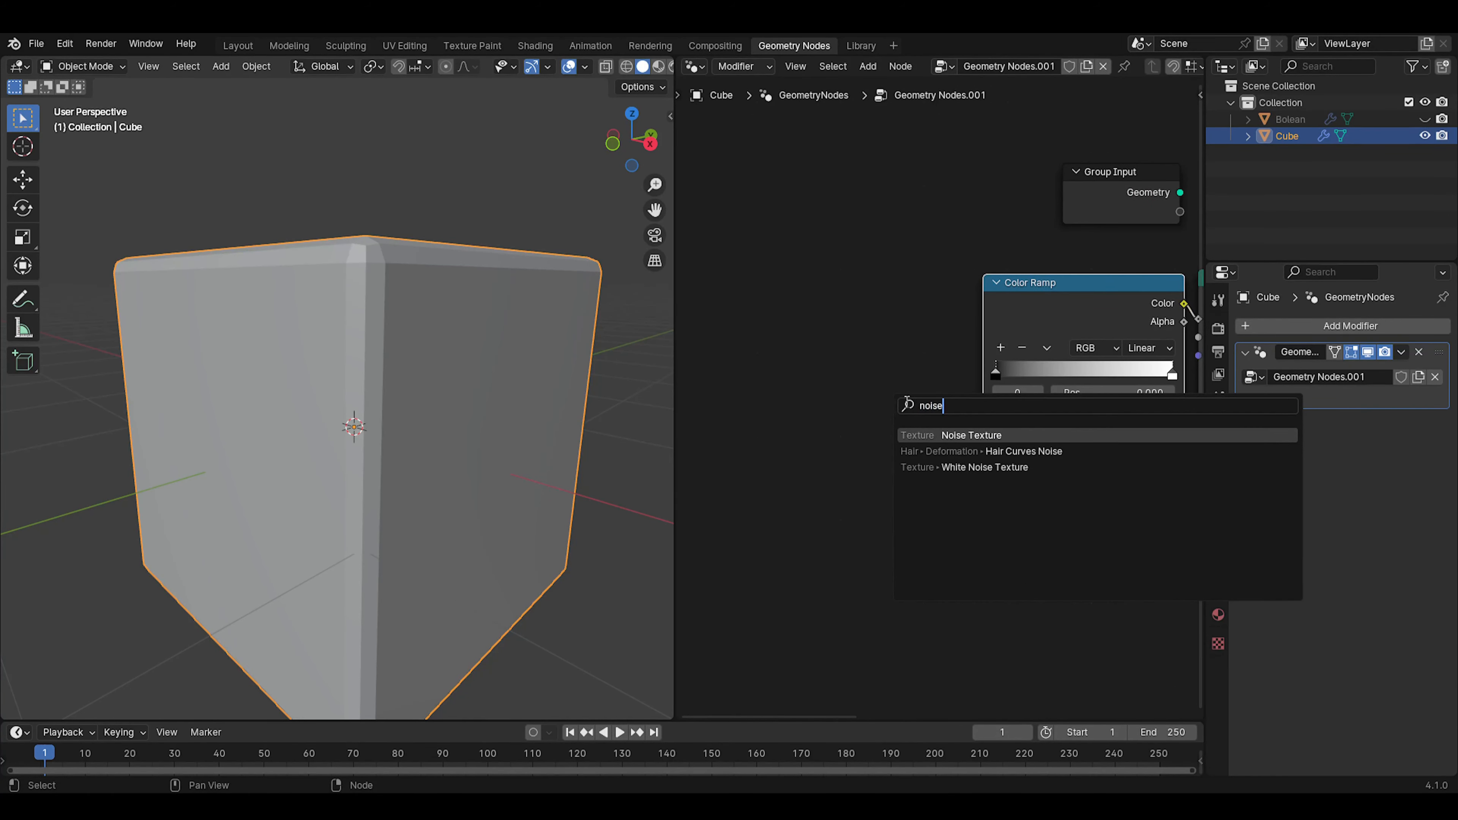
pyautogui.press('Return')
pyautogui.click(836, 284)
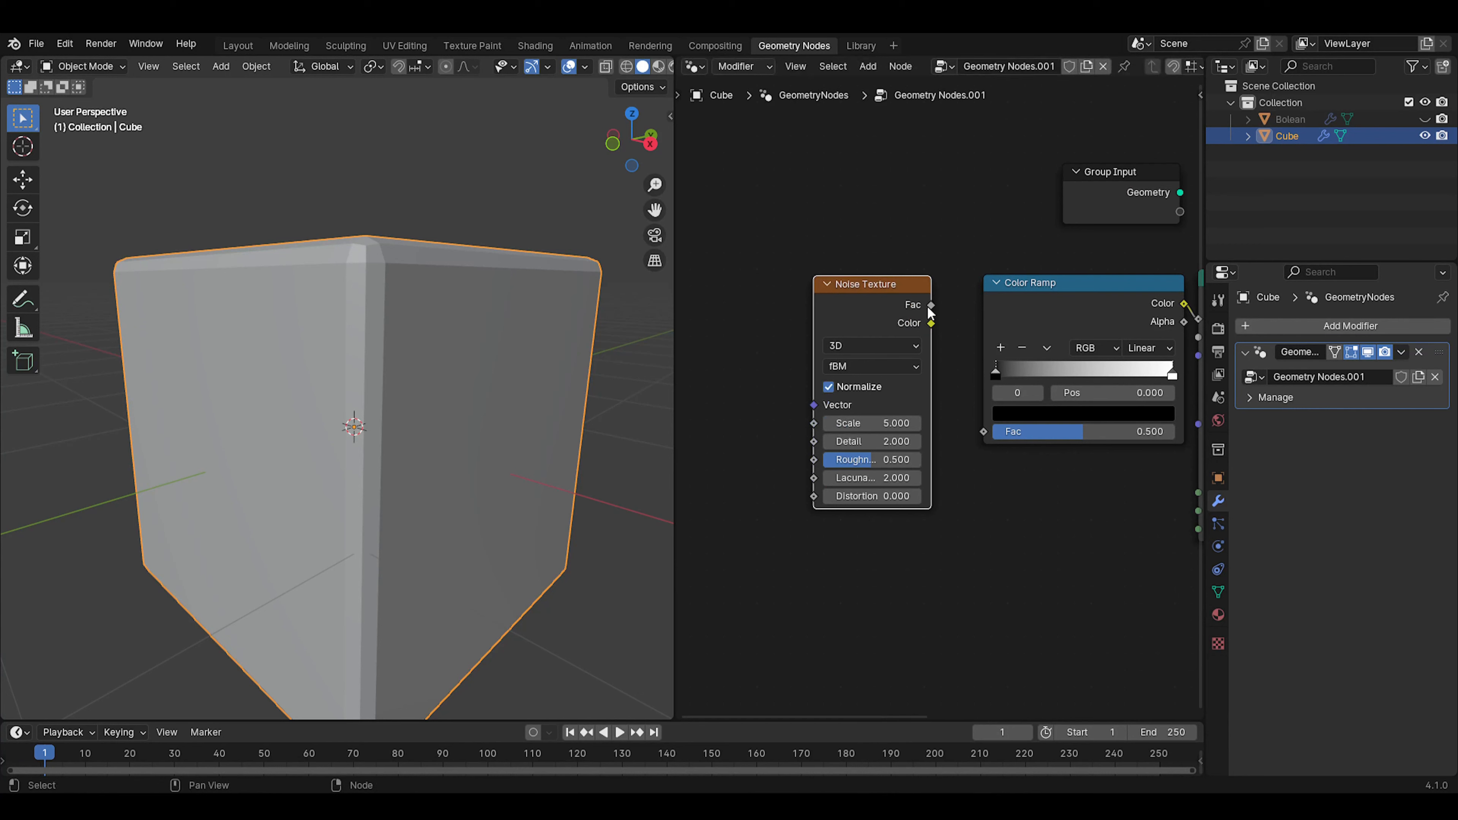
pyautogui.moveTo(931, 310); pyautogui.dragTo(983, 432)
pyautogui.press('g')
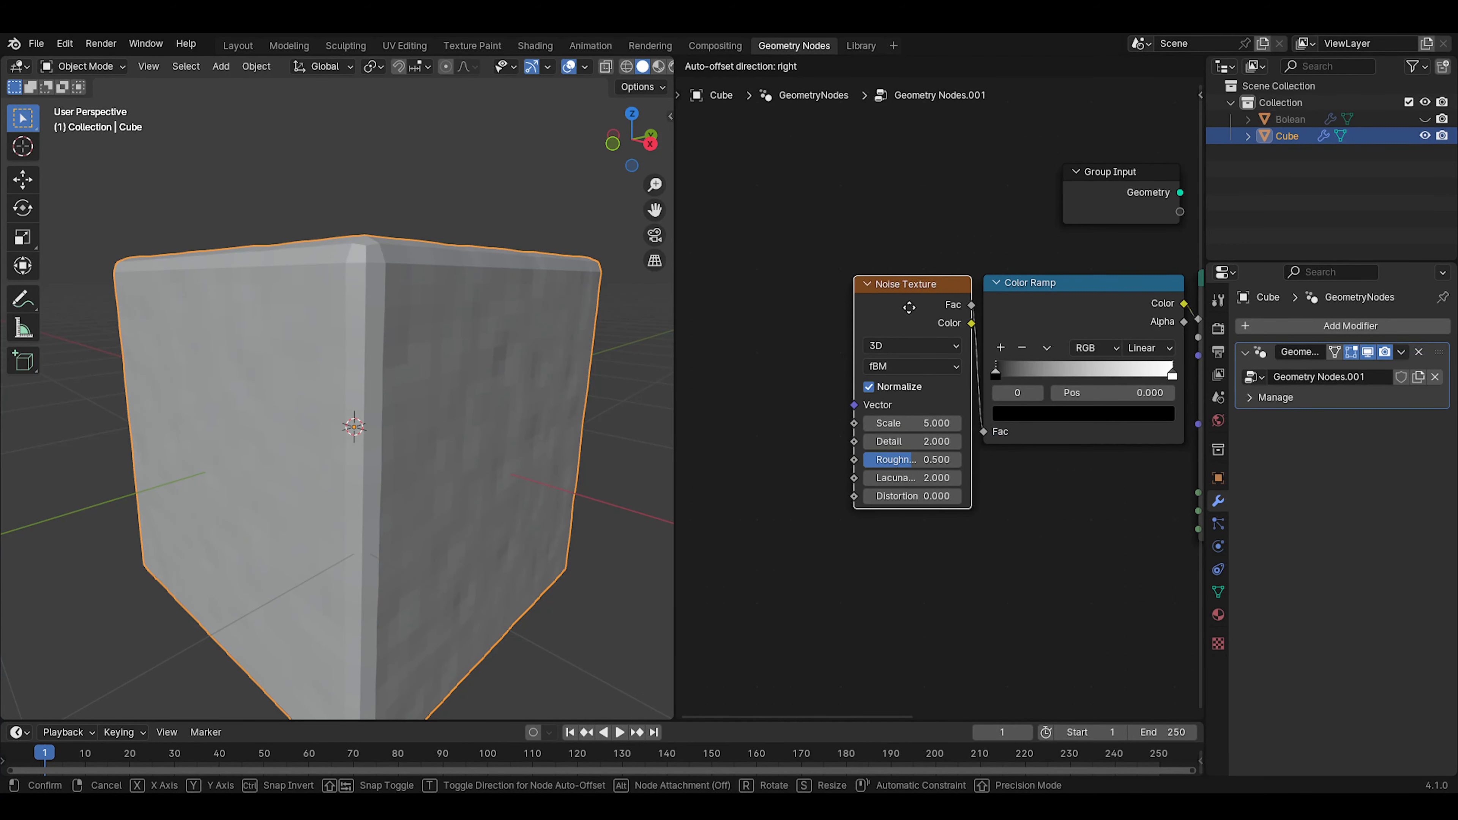
pyautogui.click(910, 307)
# Shift the Color Ramp's black stop to position 0.423 to carve holes in the cube
pyautogui.moveTo(421, 368)
pyautogui.mouseDown(button='middle')
pyautogui.moveTo(323, 414)
pyautogui.moveTo(352, 440)
pyautogui.moveTo(474, 386)
pyautogui.moveTo(432, 379)
pyautogui.mouseUp(button='middle')
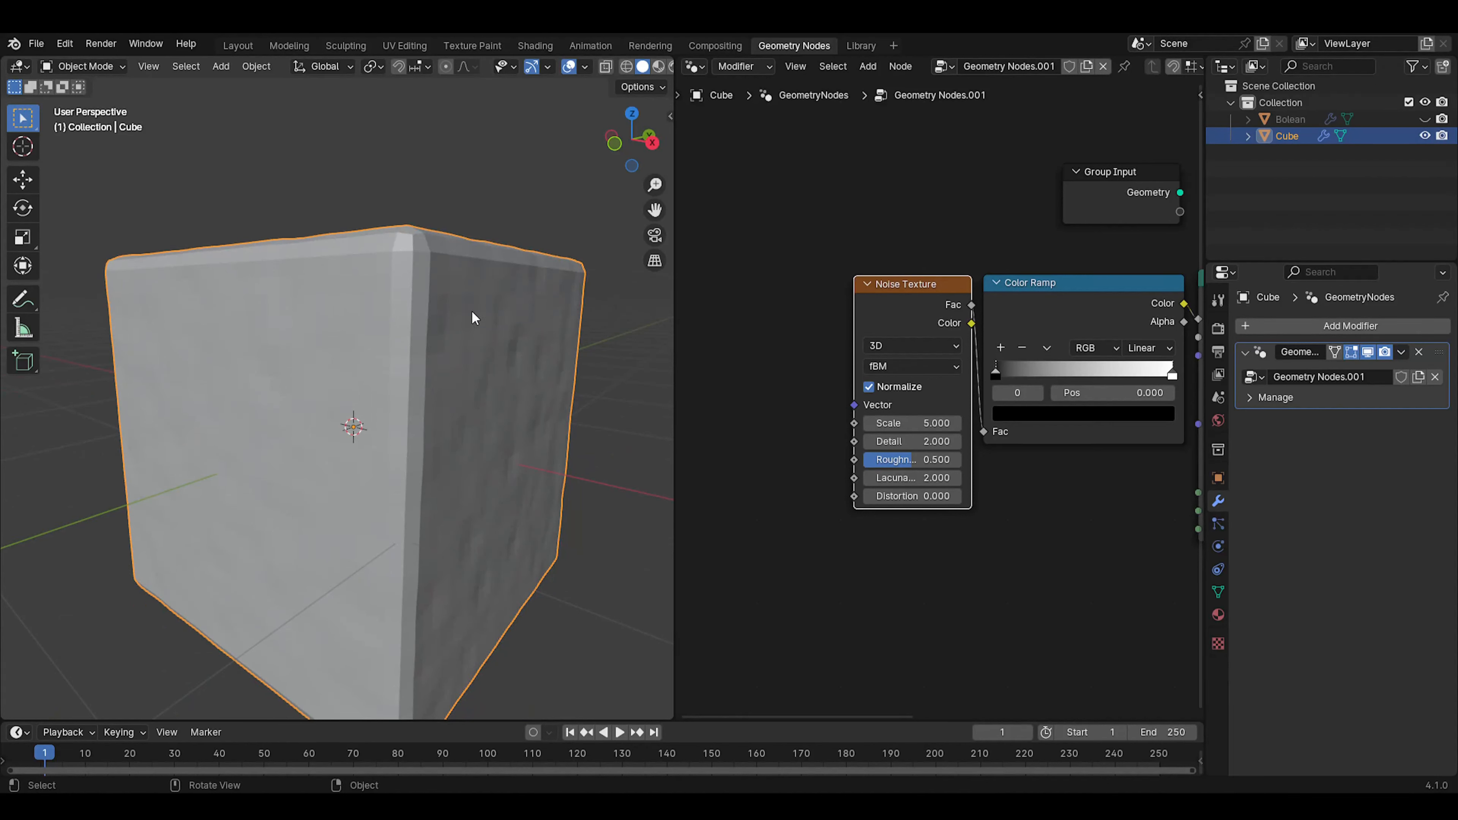
pyautogui.moveTo(1014, 459); pyautogui.dragTo(817, 510, button='middle')
pyautogui.scroll(2, 817, 511)
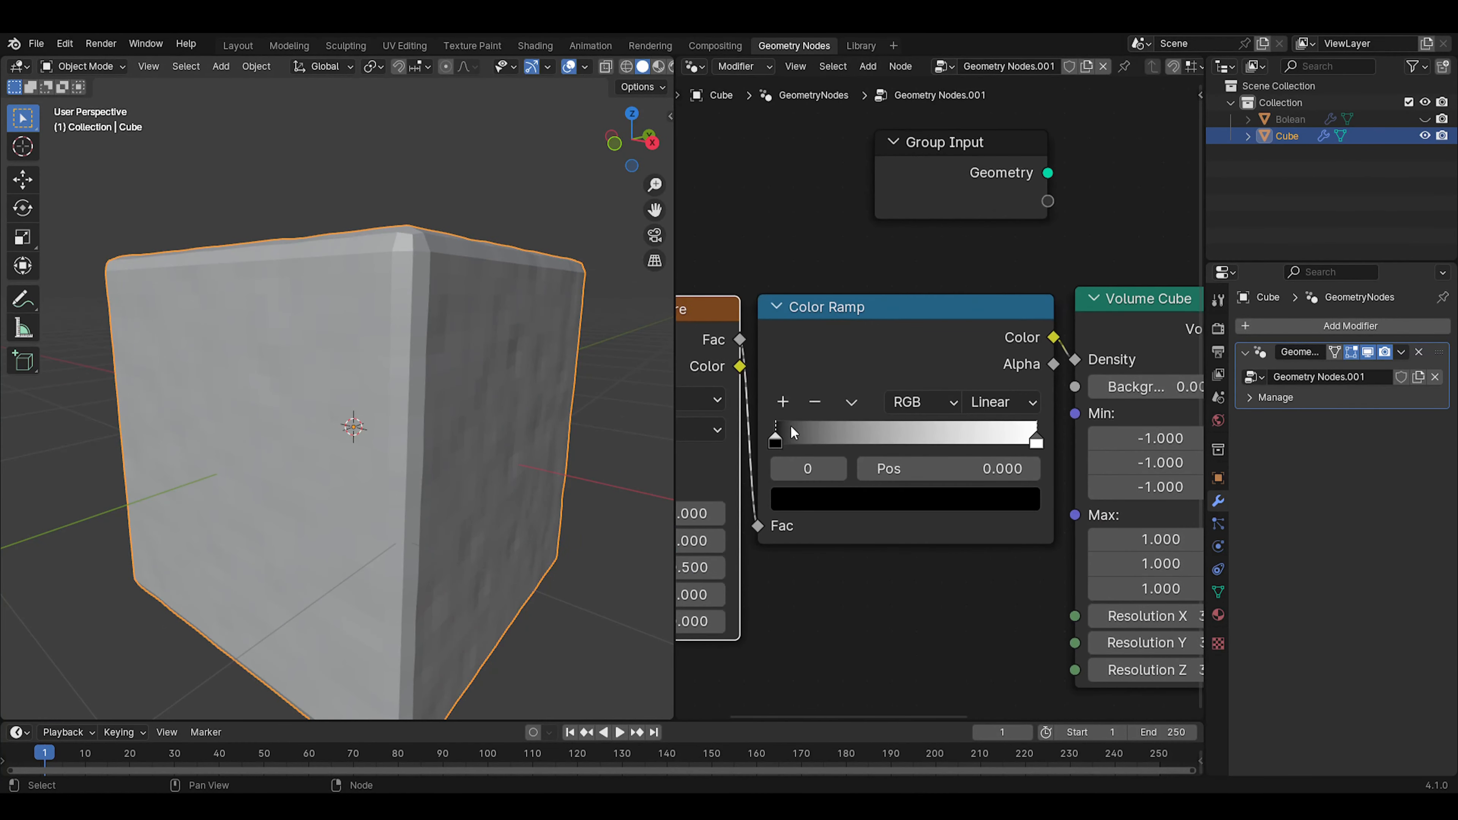
pyautogui.moveTo(779, 436); pyautogui.dragTo(894, 436)
pyautogui.moveTo(455, 452); pyautogui.dragTo(373, 508, button='middle')
pyautogui.scroll(-2, 764, 352)
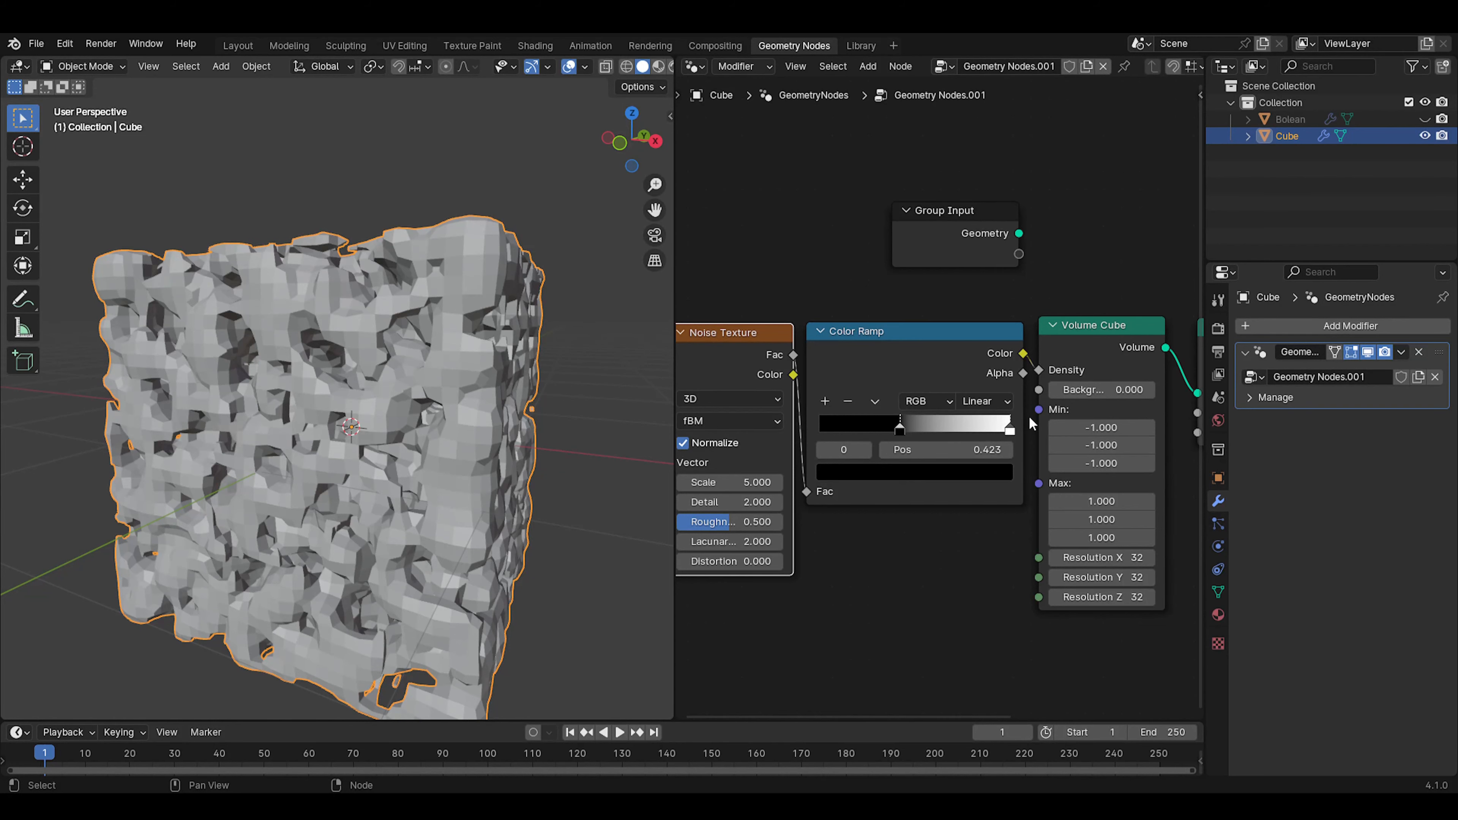
# Align the Noise Texture, Color Ramp, Volume Cube, Volume to Mesh and Group Output nodes in a compact row
pyautogui.moveTo(1030, 423); pyautogui.dragTo(741, 450, button='middle')
pyautogui.moveTo(969, 335); pyautogui.dragTo(970, 338)
pyautogui.moveTo(977, 353); pyautogui.dragTo(953, 352)
pyautogui.moveTo(1088, 373)
pyautogui.mouseDown()
pyautogui.moveTo(1065, 371)
pyautogui.moveTo(1091, 375)
pyautogui.mouseUp()
pyautogui.scroll(-4, 918, 431)
pyautogui.moveTo(904, 534); pyautogui.dragTo(1088, 484, button='middle')
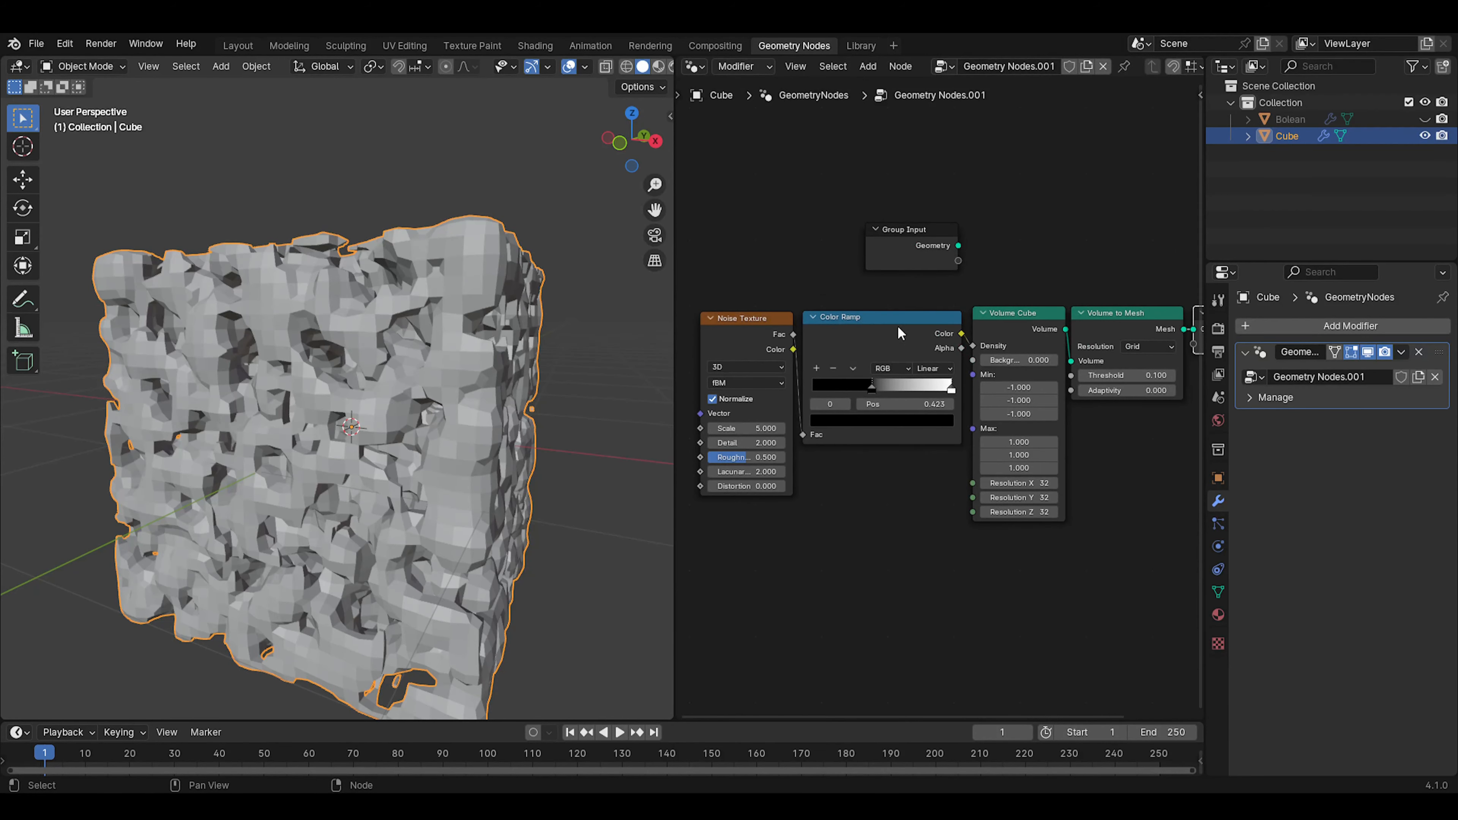
pyautogui.moveTo(897, 327); pyautogui.dragTo(900, 322)
pyautogui.moveTo(754, 334); pyautogui.dragTo(755, 329)
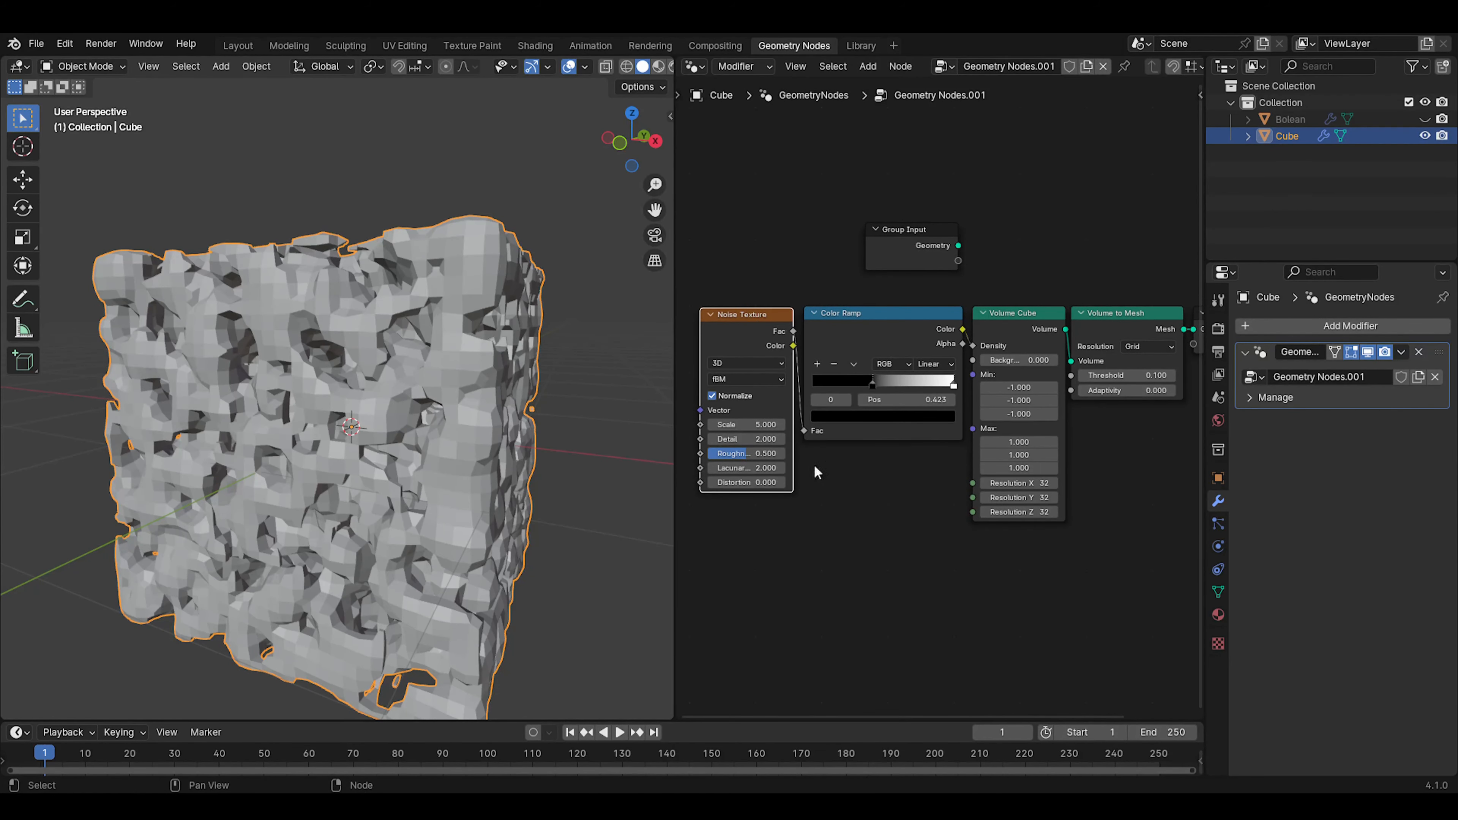
# Set the Noise Texture's scale to 1.5 and its detail and roughness to 0
pyautogui.moveTo(817, 472); pyautogui.dragTo(1061, 469, button='middle')
pyautogui.scroll(2, 964, 364)
pyautogui.scroll(1, 941, 408)
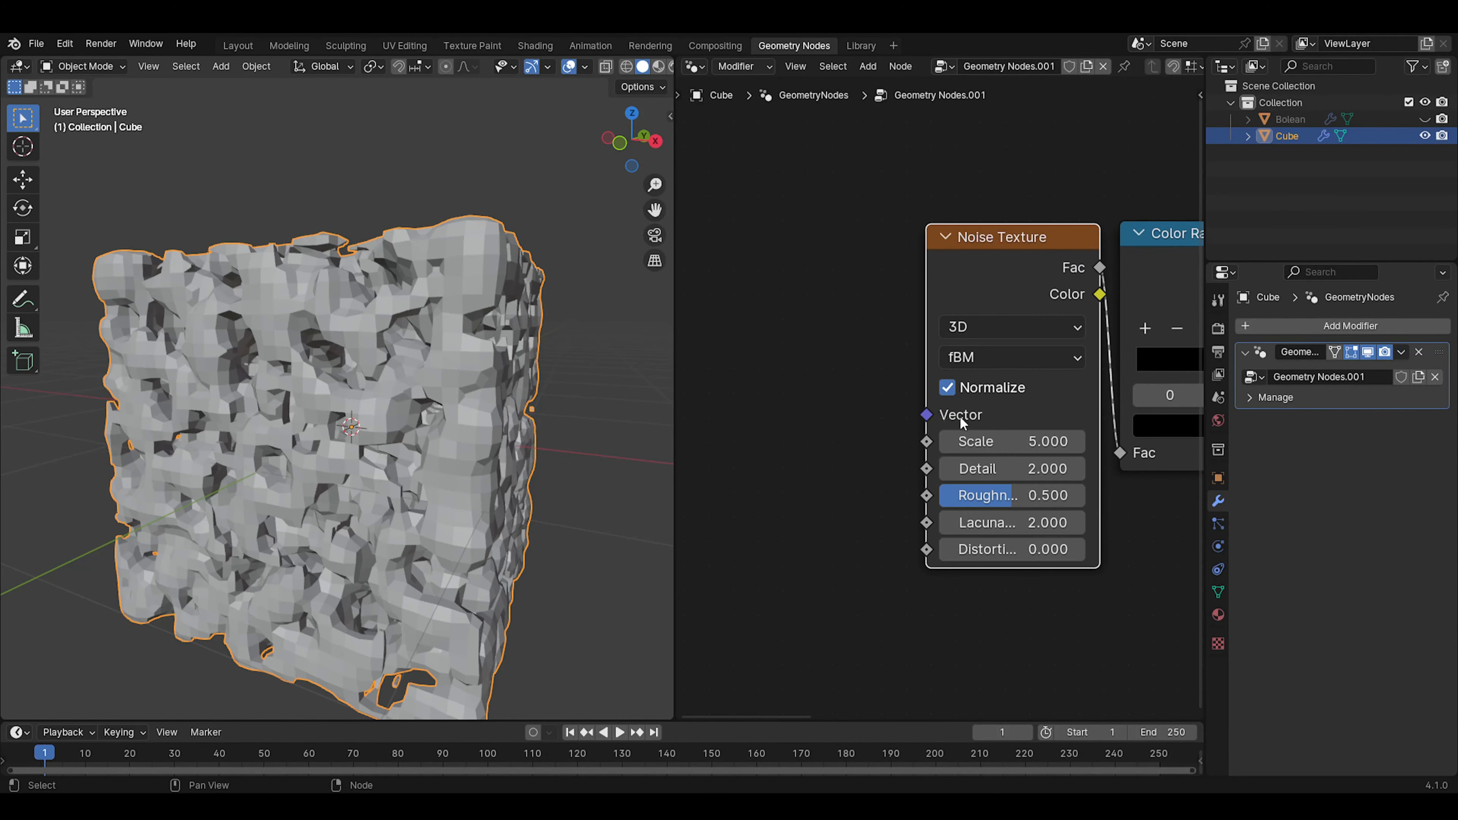
pyautogui.moveTo(1013, 441); pyautogui.dragTo(986, 442)
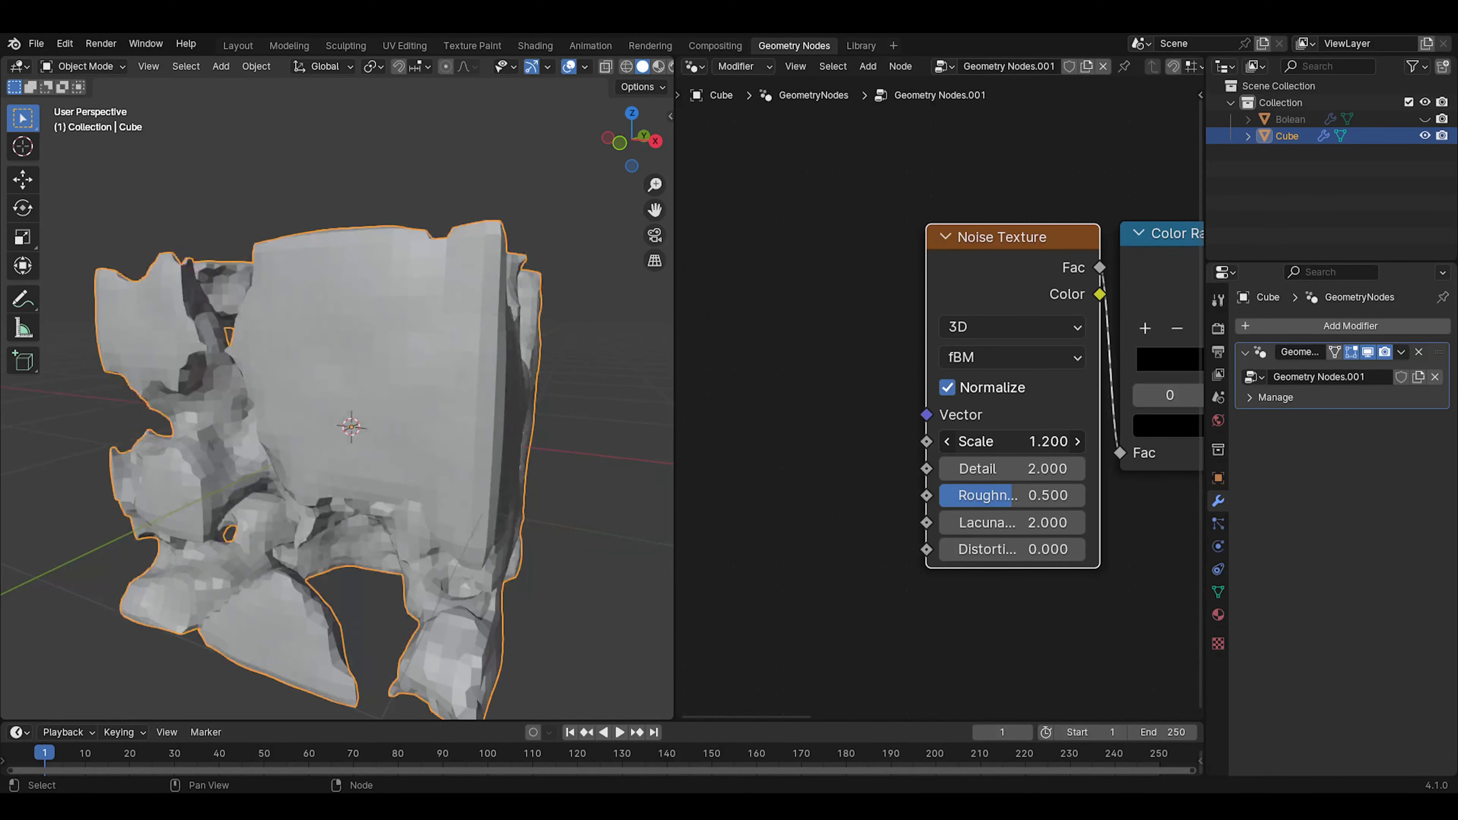
pyautogui.scroll(-2, 472, 466)
pyautogui.moveTo(472, 466); pyautogui.dragTo(574, 459, button='middle')
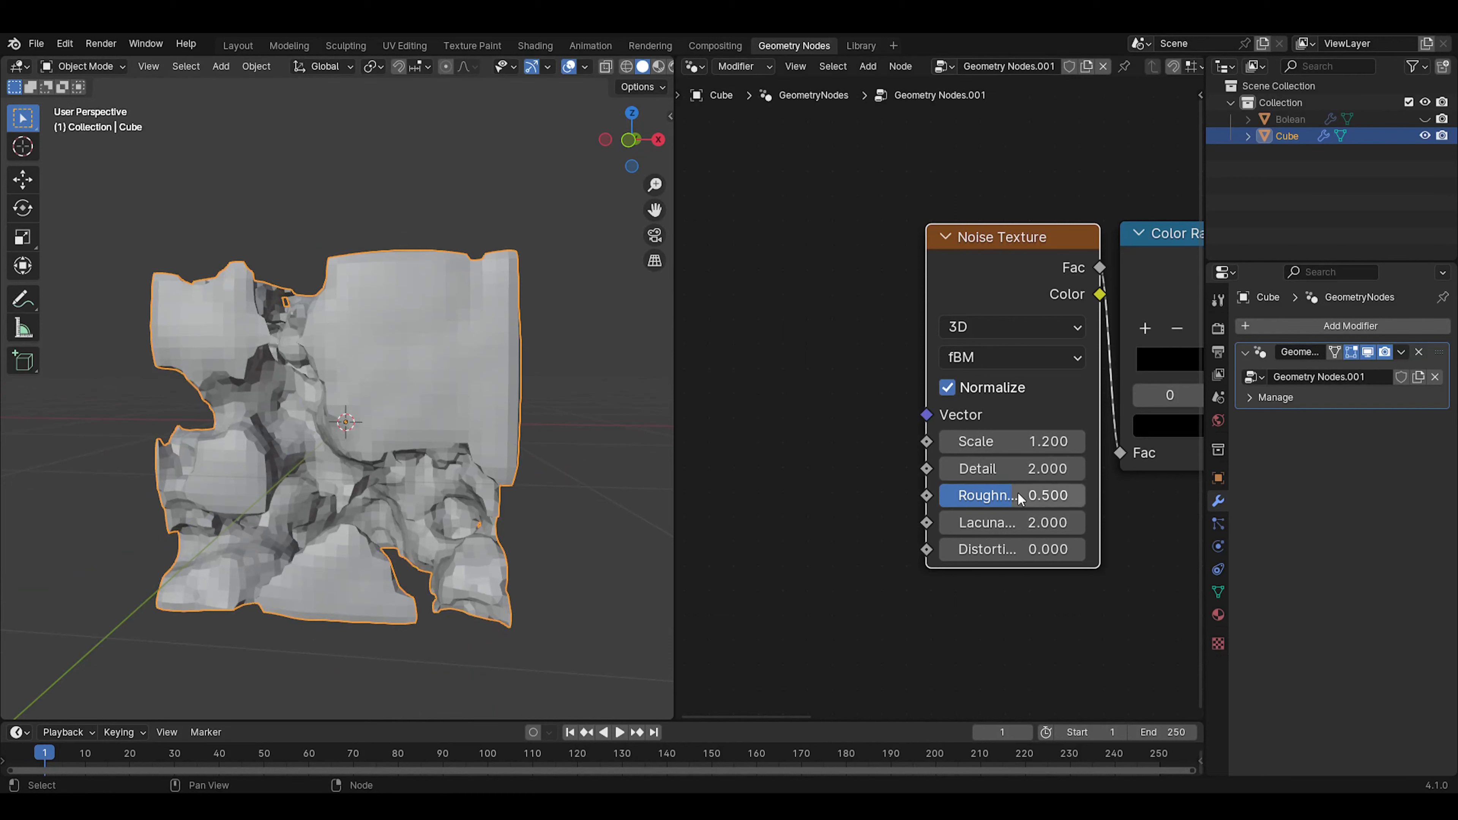
pyautogui.moveTo(1018, 495); pyautogui.dragTo(990, 550)
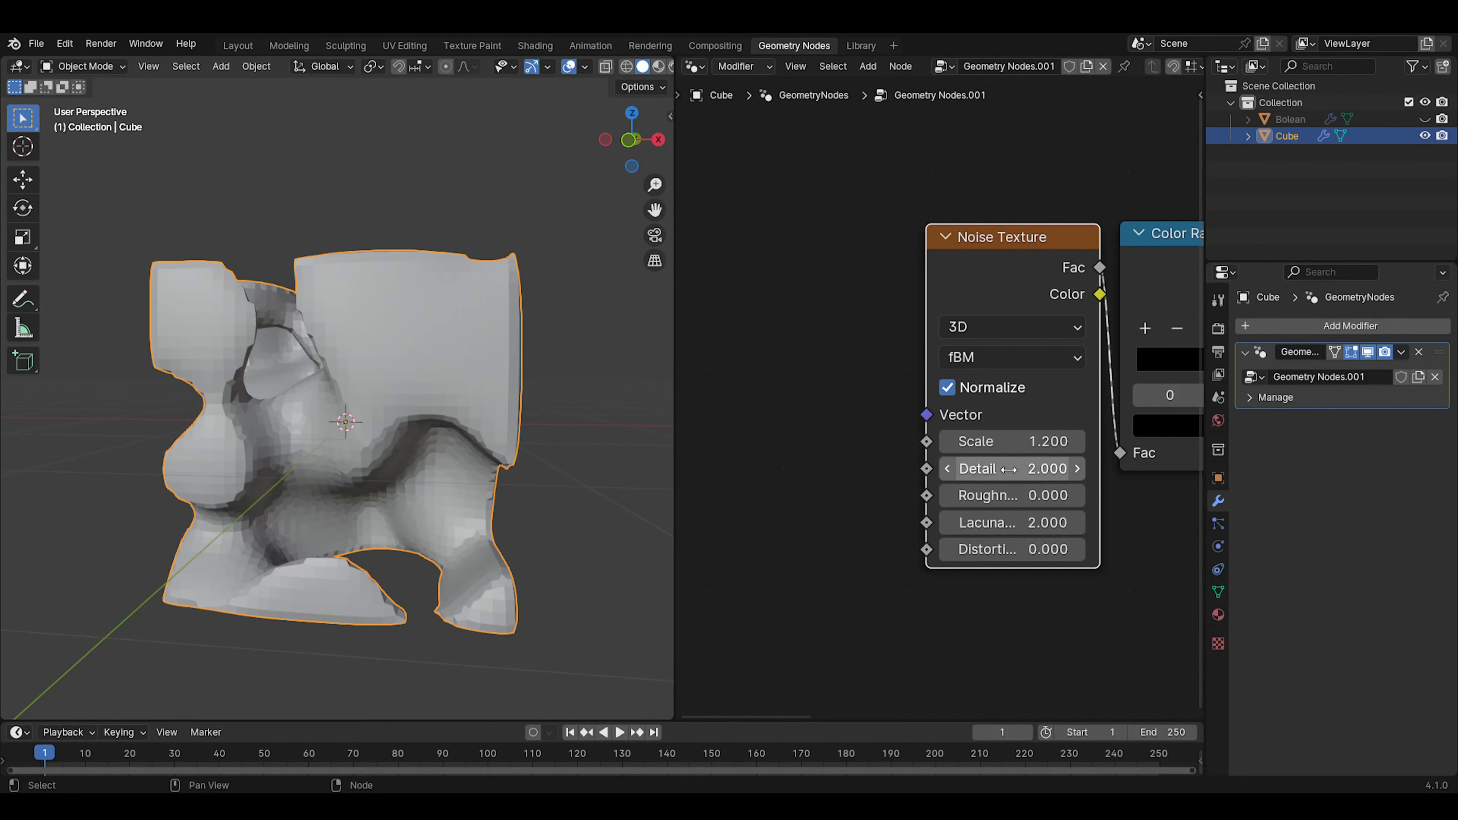
pyautogui.moveTo(1009, 471); pyautogui.dragTo(1011, 441)
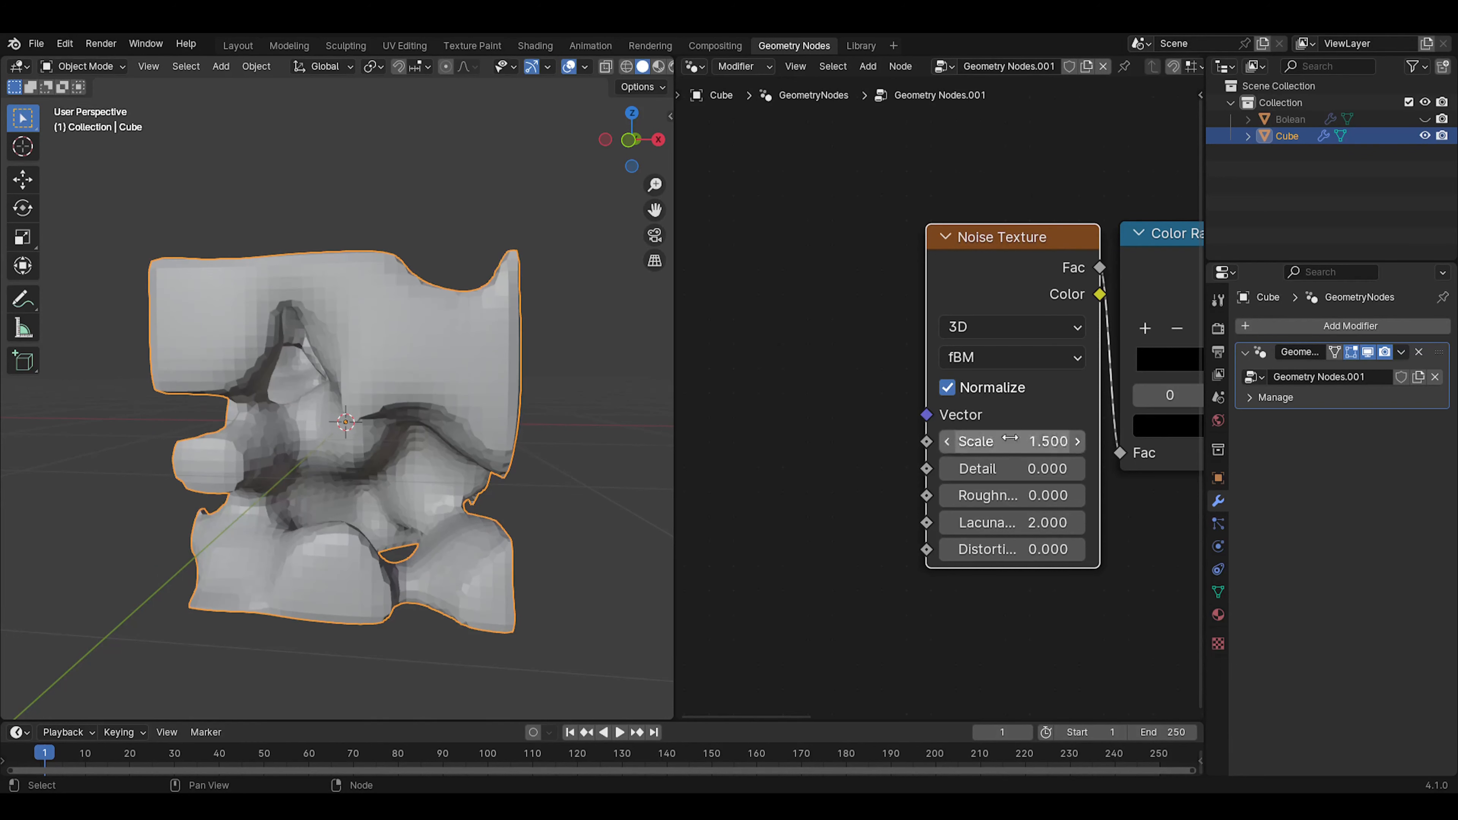
# Switch the Noise Texture to 4D and try out different W values, leaving W at 0
pyautogui.click(1004, 327)
pyautogui.click(964, 450)
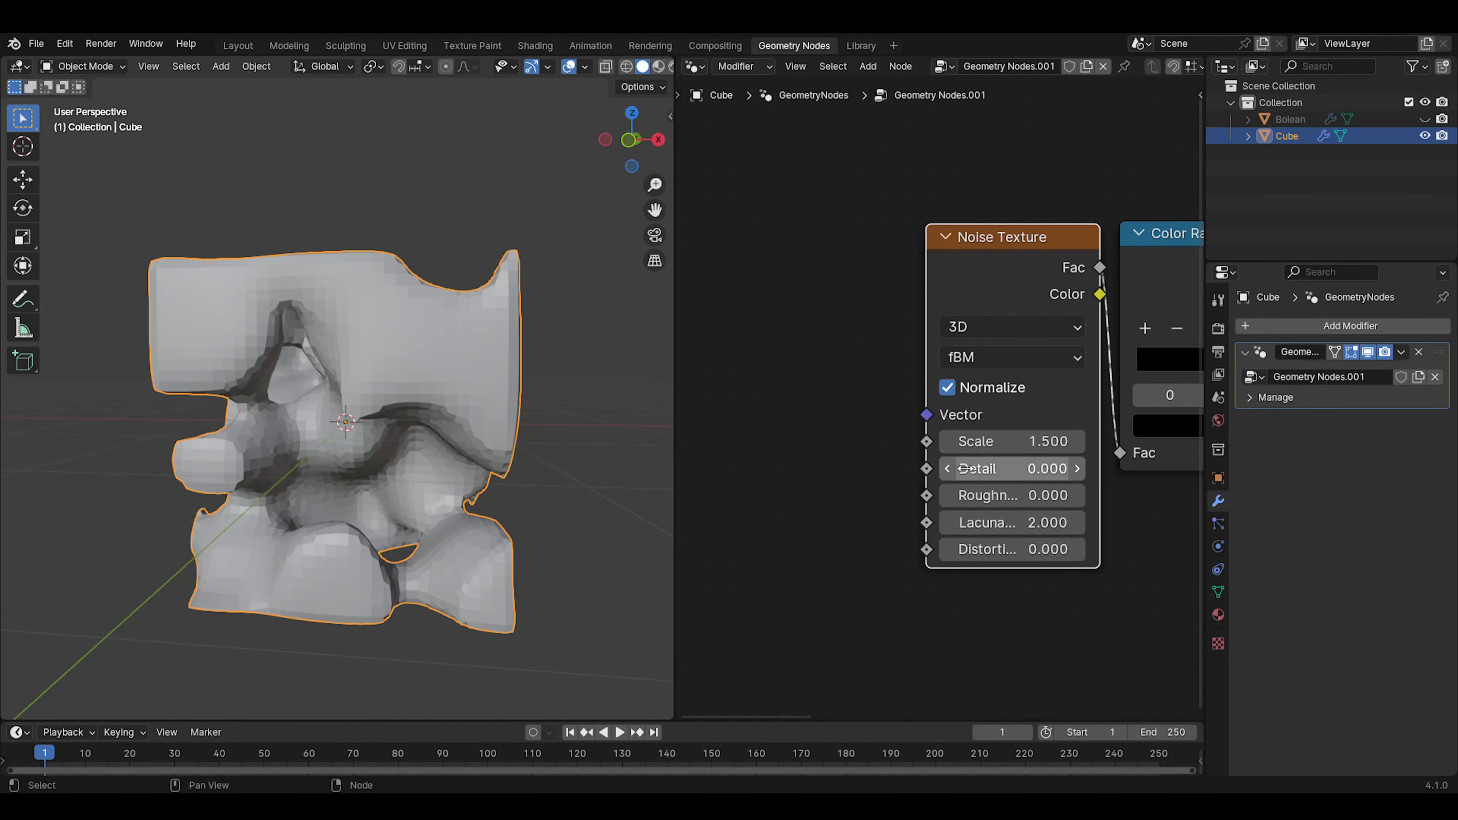
pyautogui.click(1013, 328)
pyautogui.click(988, 475)
pyautogui.moveTo(1004, 441); pyautogui.dragTo(1010, 442)
pyautogui.rightClick(994, 443)
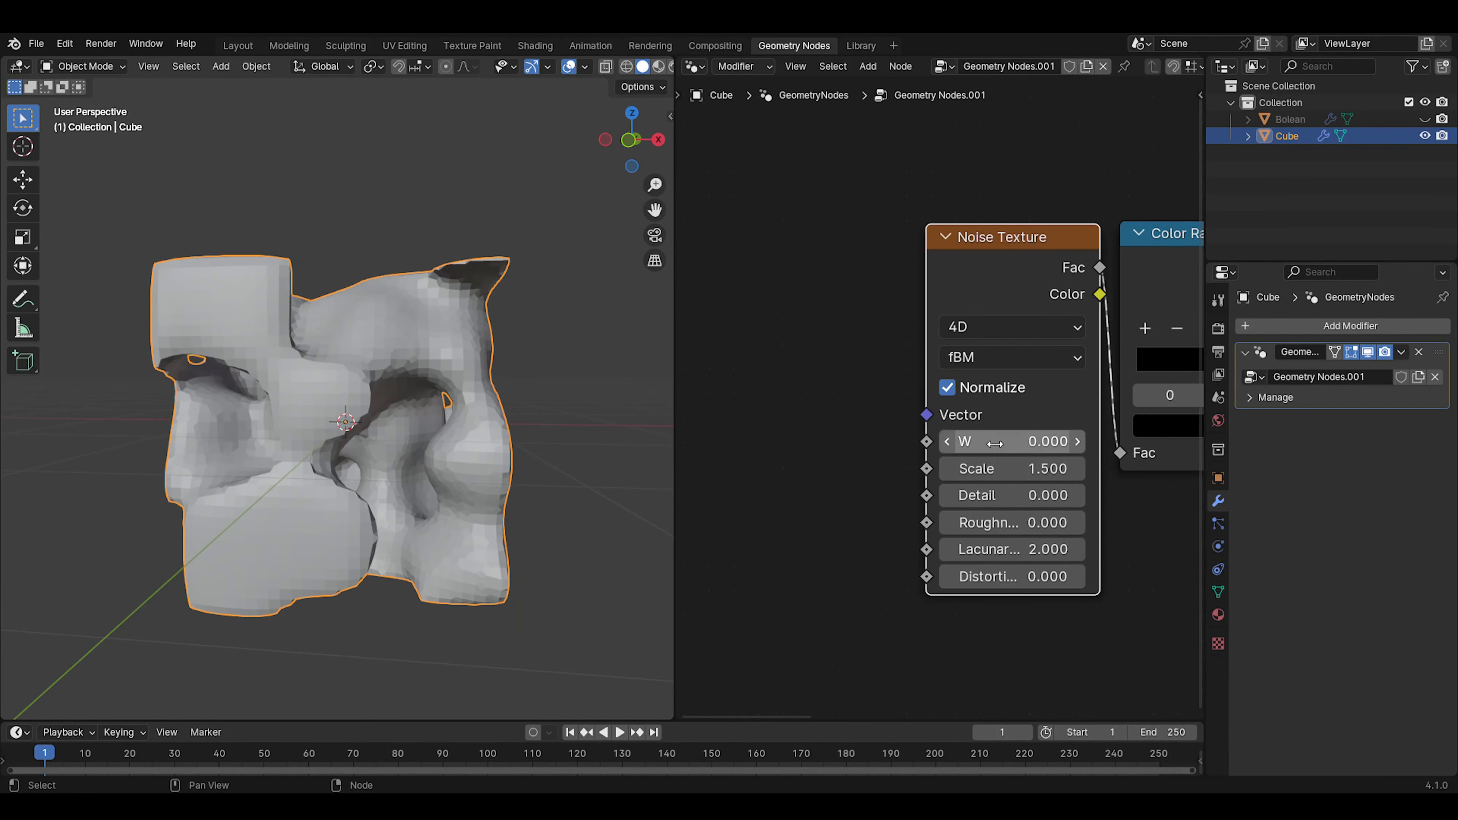
# Add a second Geometry Nodes modifier to the cube
pyautogui.scroll(-3, 929, 444)
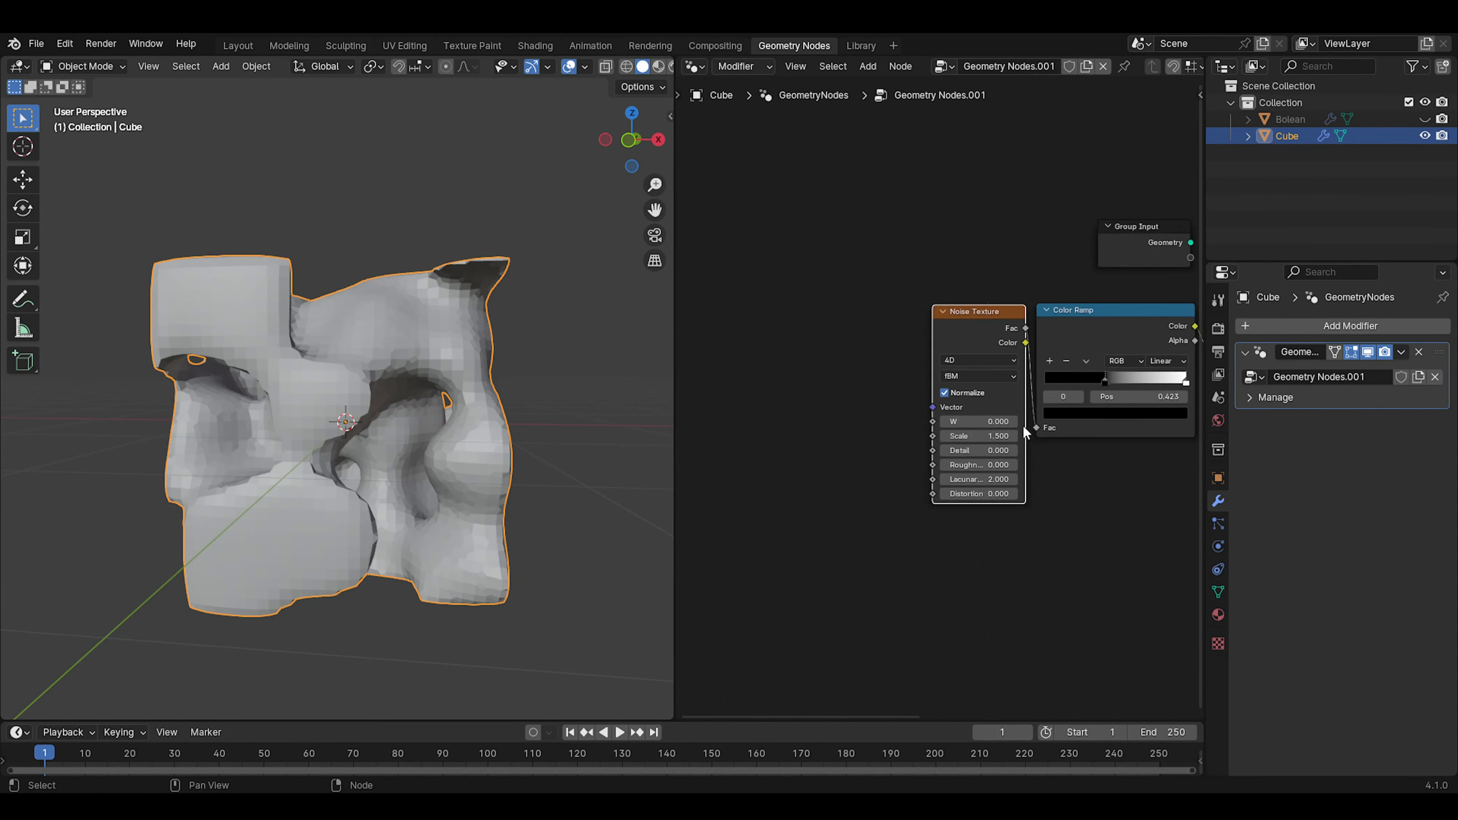
pyautogui.moveTo(1129, 364); pyautogui.dragTo(904, 392, button='middle')
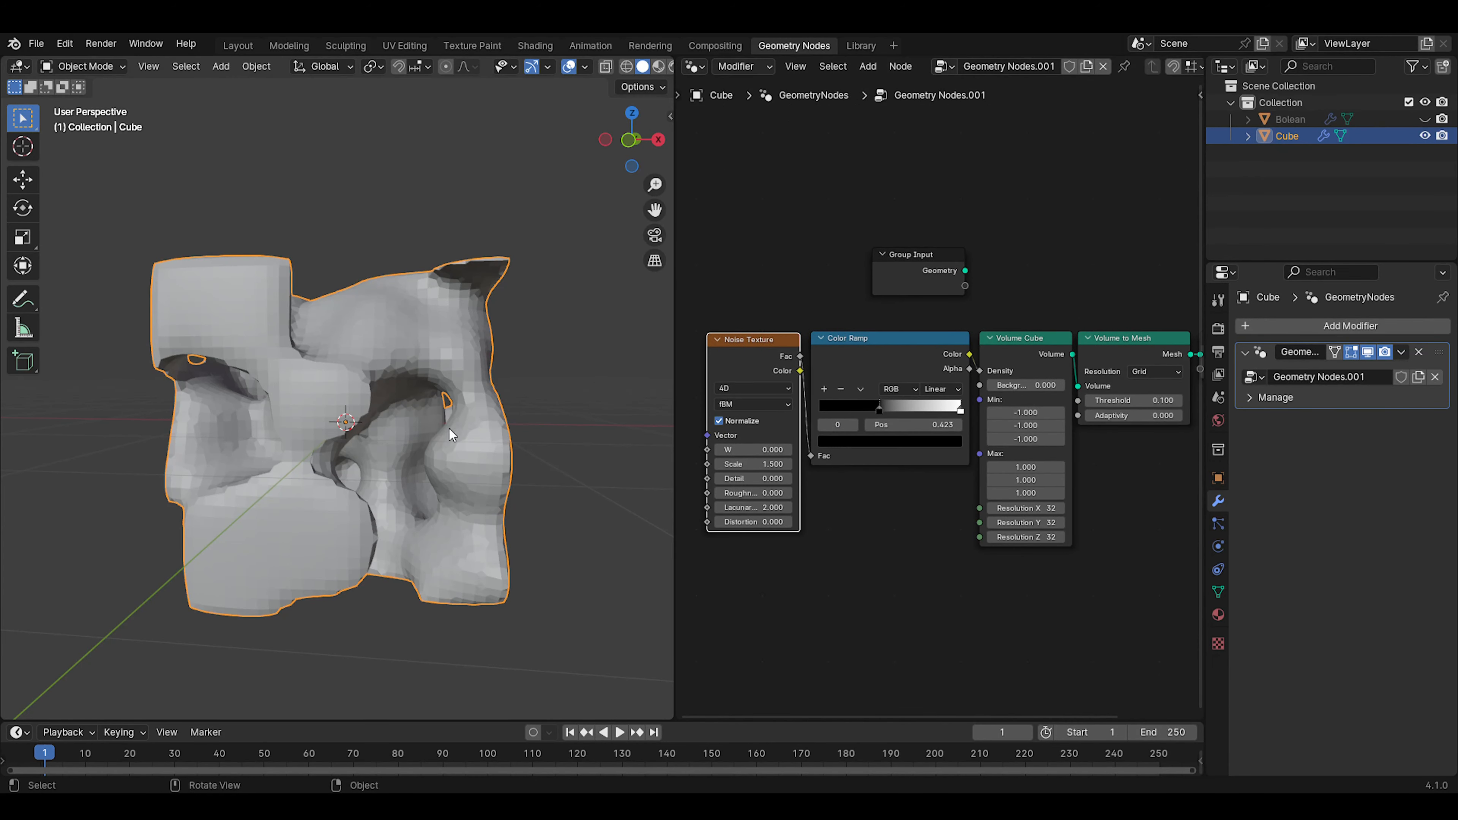
pyautogui.moveTo(449, 428); pyautogui.dragTo(409, 426, button='middle')
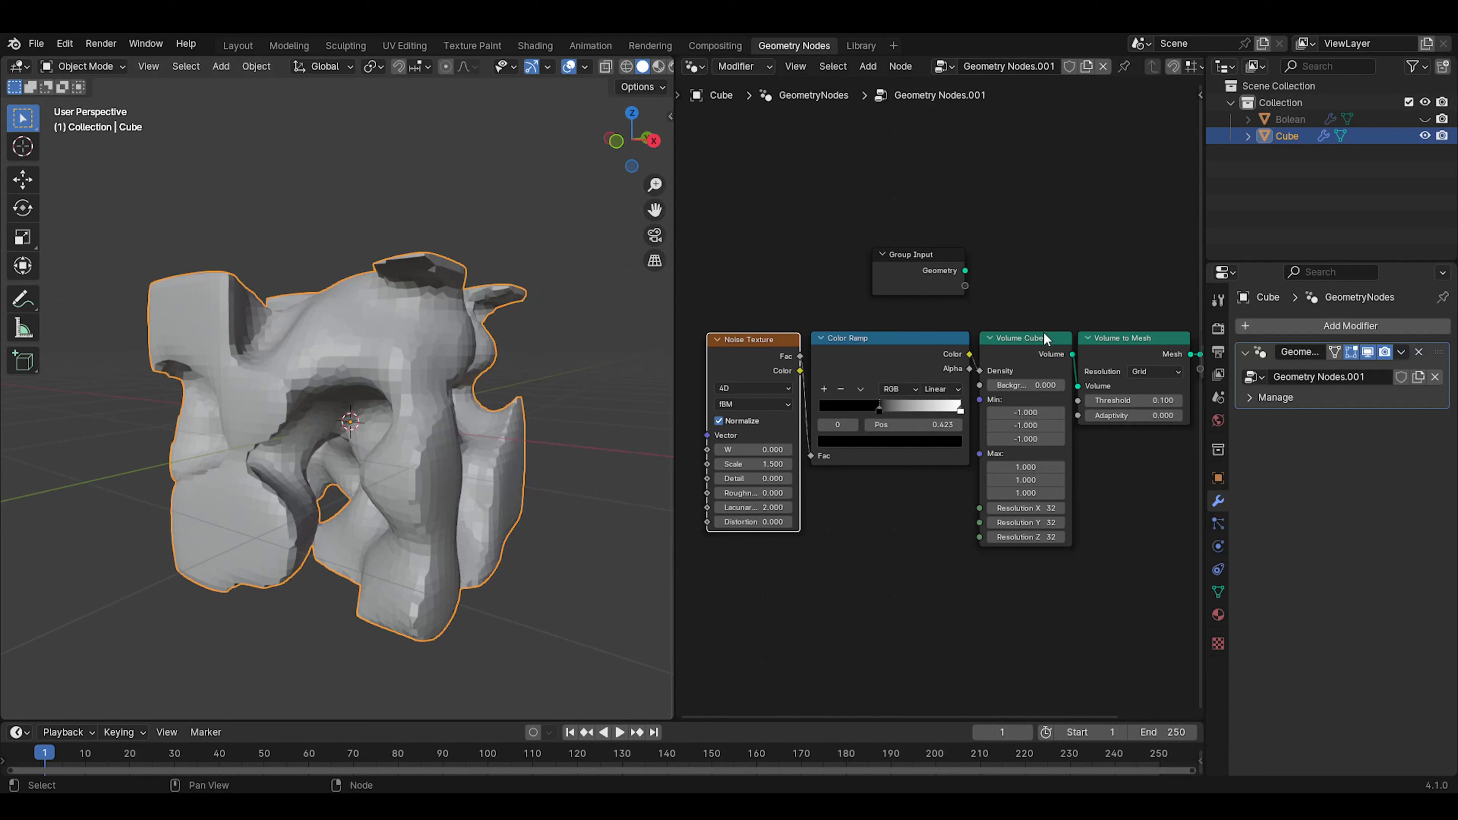
pyautogui.click(1338, 339)
pyautogui.click(1319, 343)
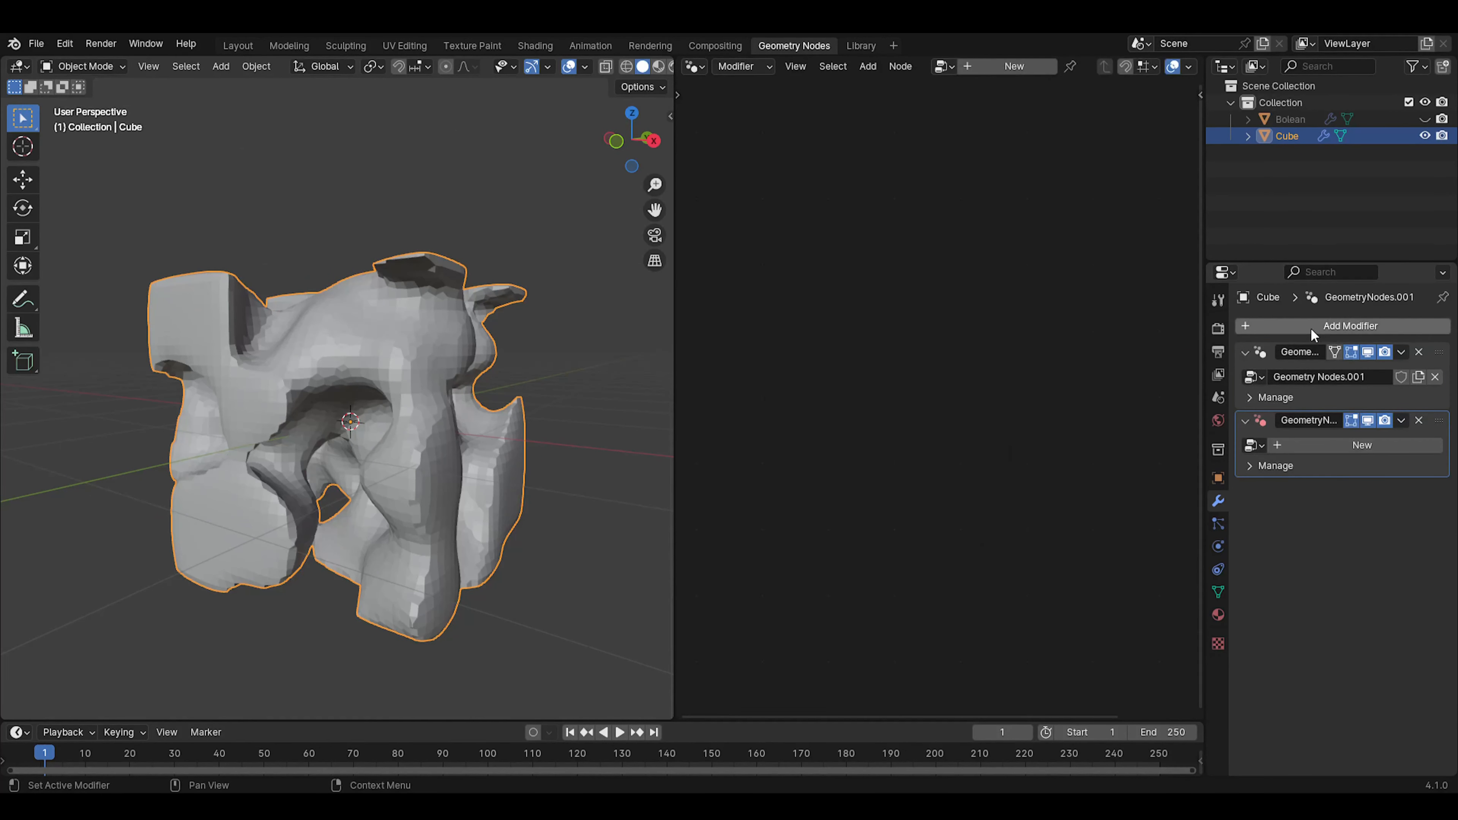
# Replace the cube's second Geometry Nodes modifier with a Boolean difference modifier that uses the hidden Bolean object
pyautogui.click(1418, 420)
pyautogui.click(1366, 327)
pyautogui.click(1350, 302)
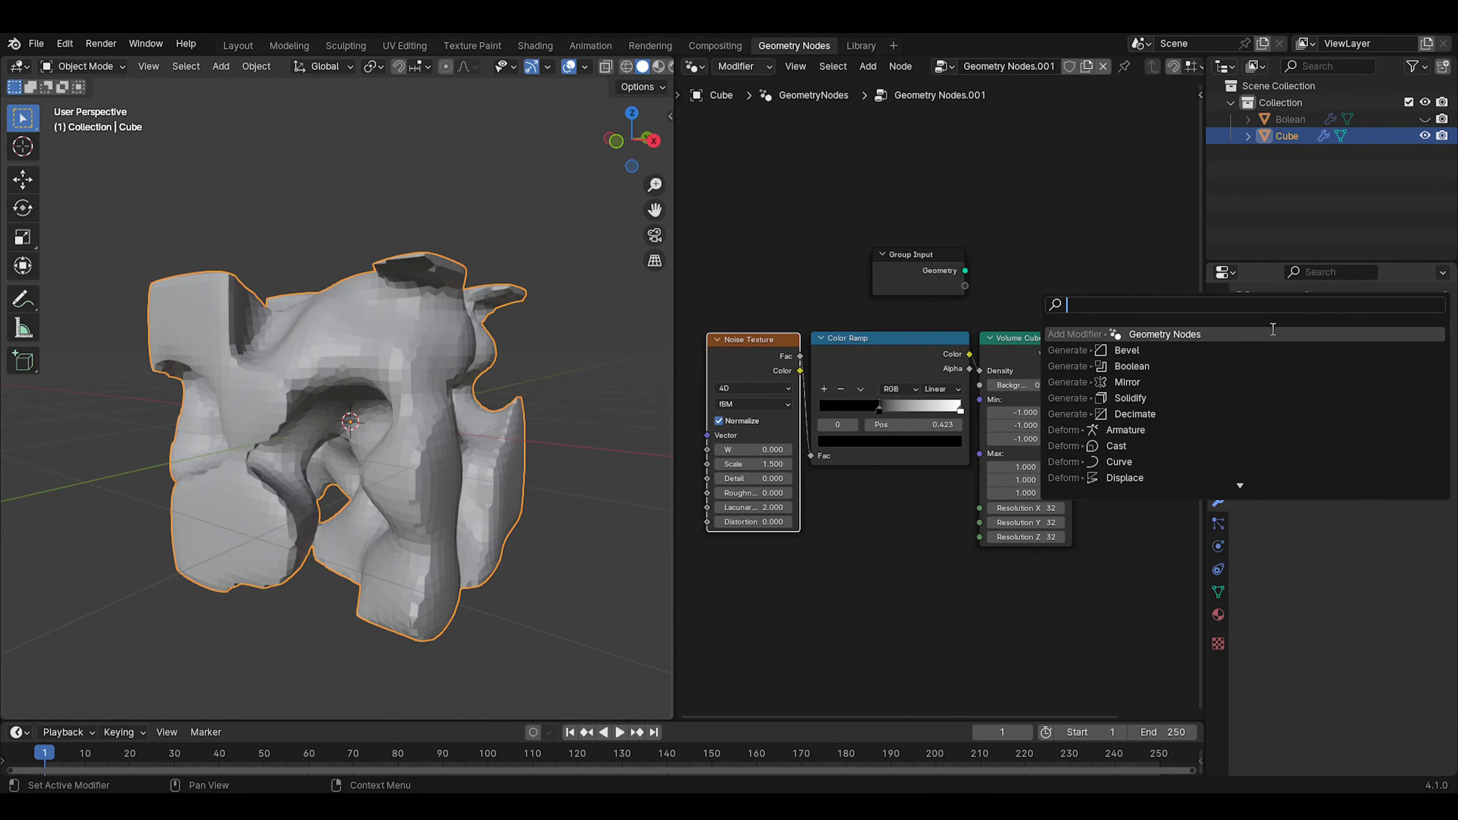
pyautogui.click(1182, 368)
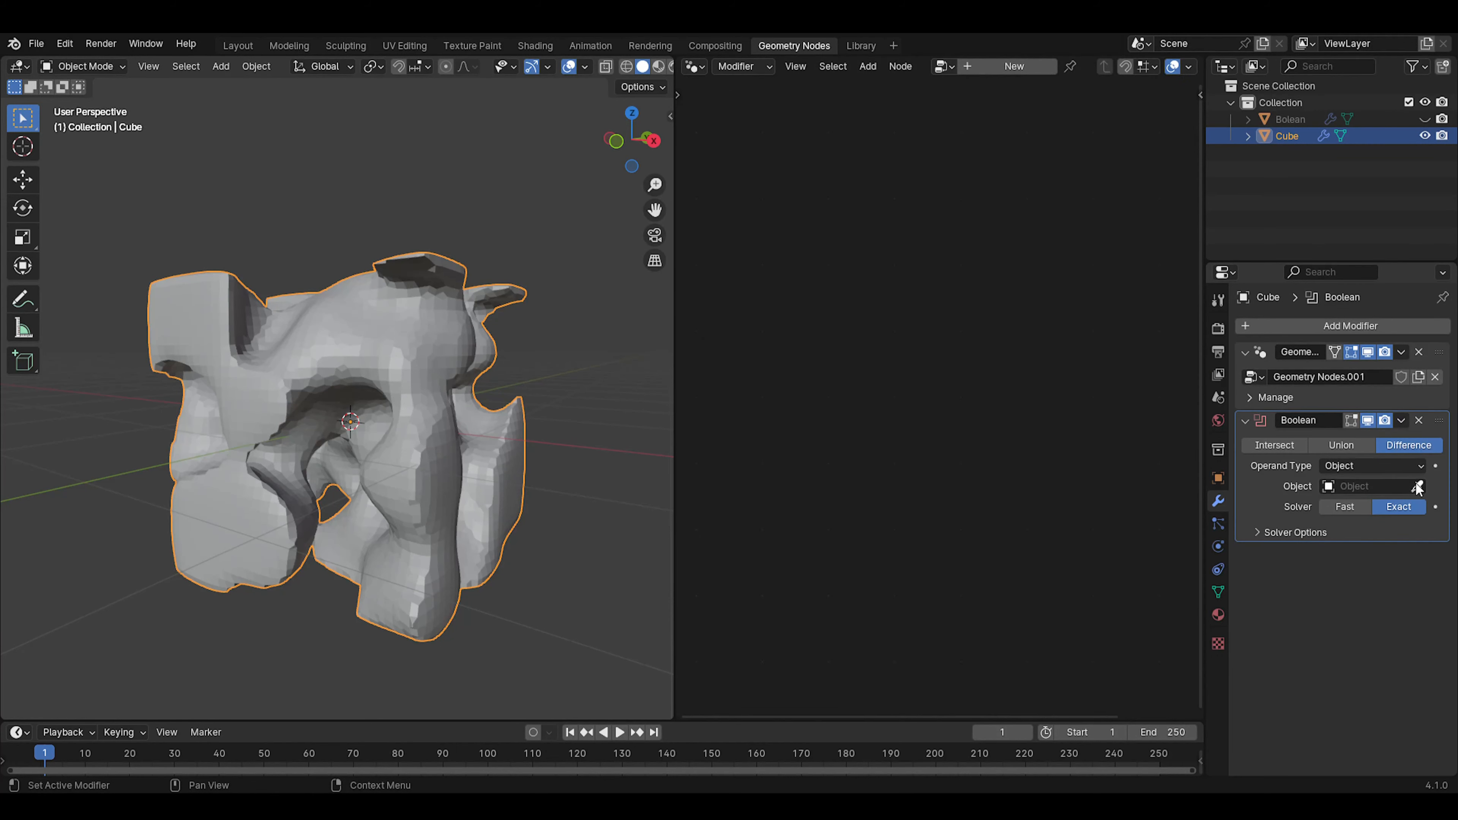
pyautogui.click(1295, 115)
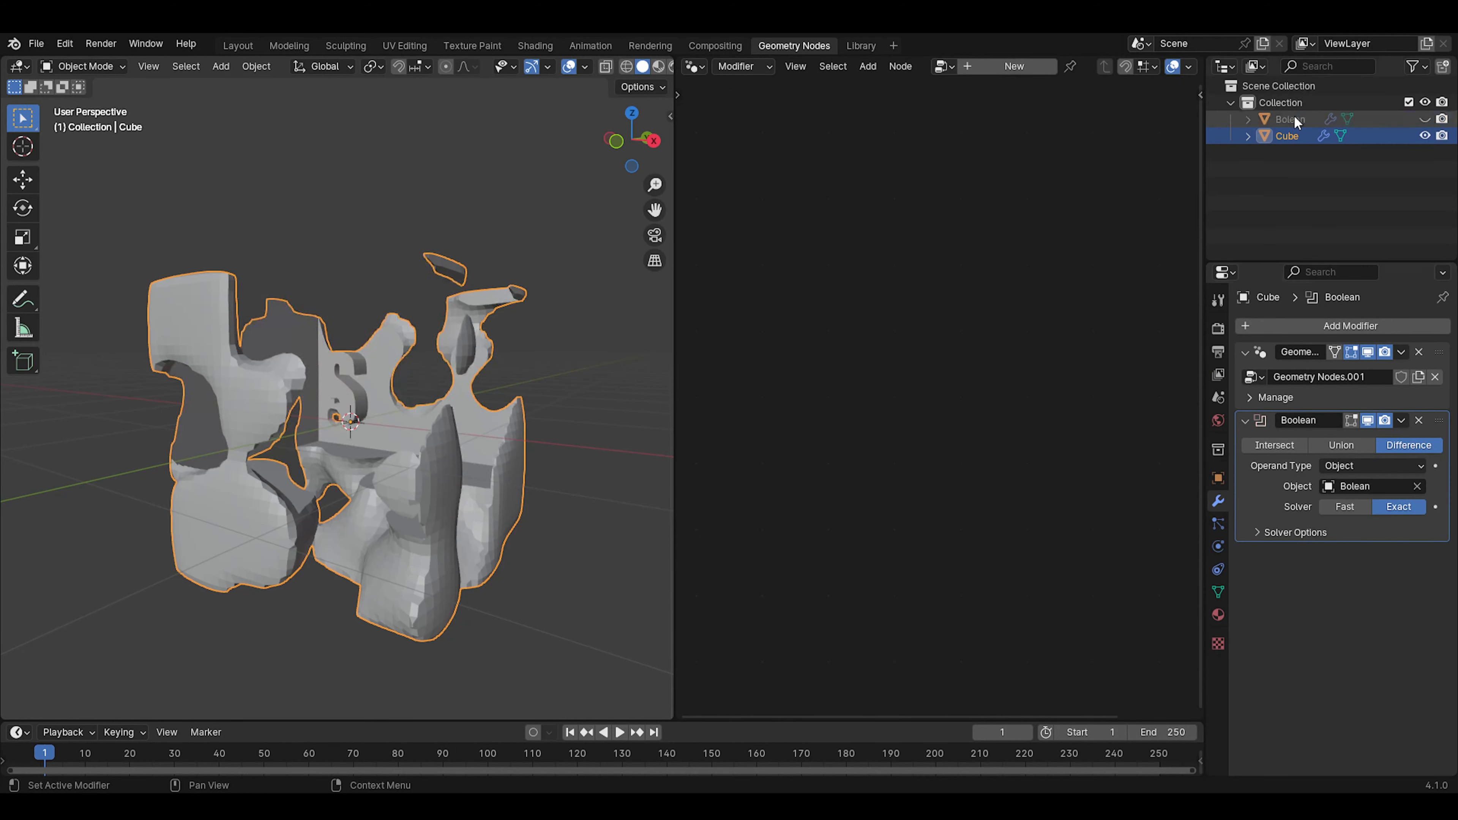
pyautogui.moveTo(517, 436); pyautogui.dragTo(422, 401, button='middle')
pyautogui.scroll(5, 370, 443)
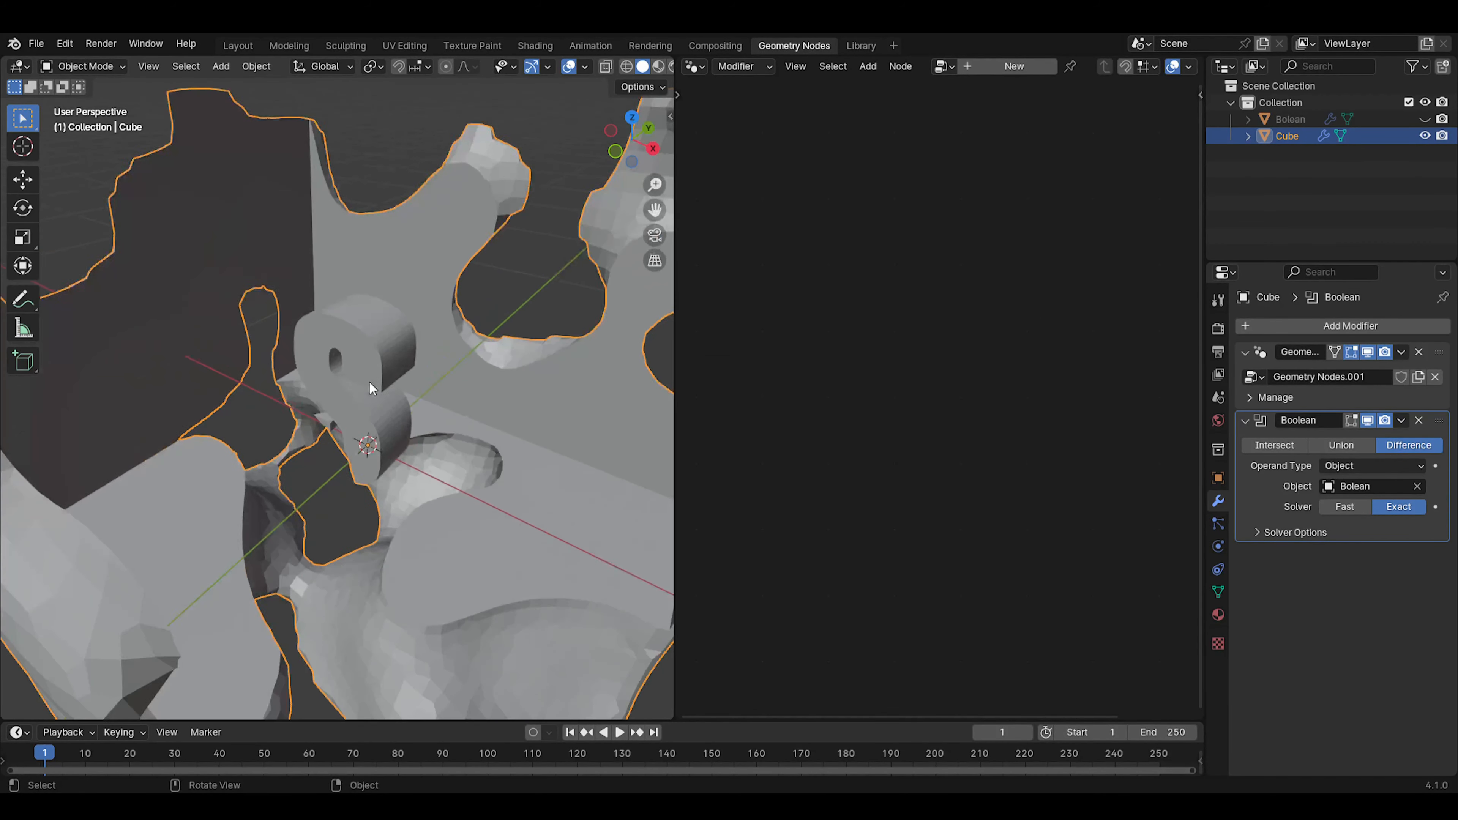
pyautogui.scroll(3, 377, 345)
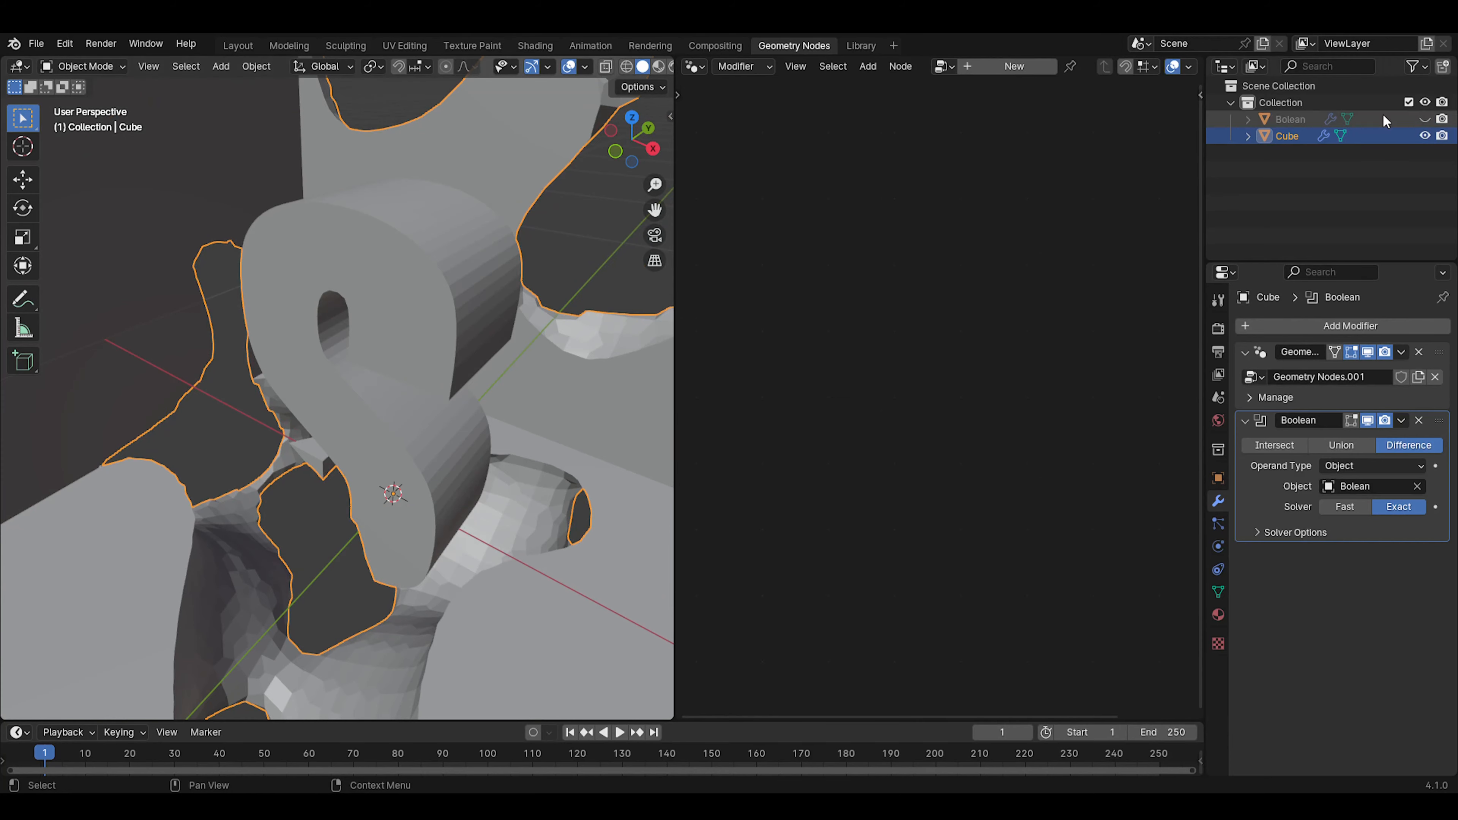
pyautogui.moveTo(592, 350); pyautogui.dragTo(440, 502, button='middle')
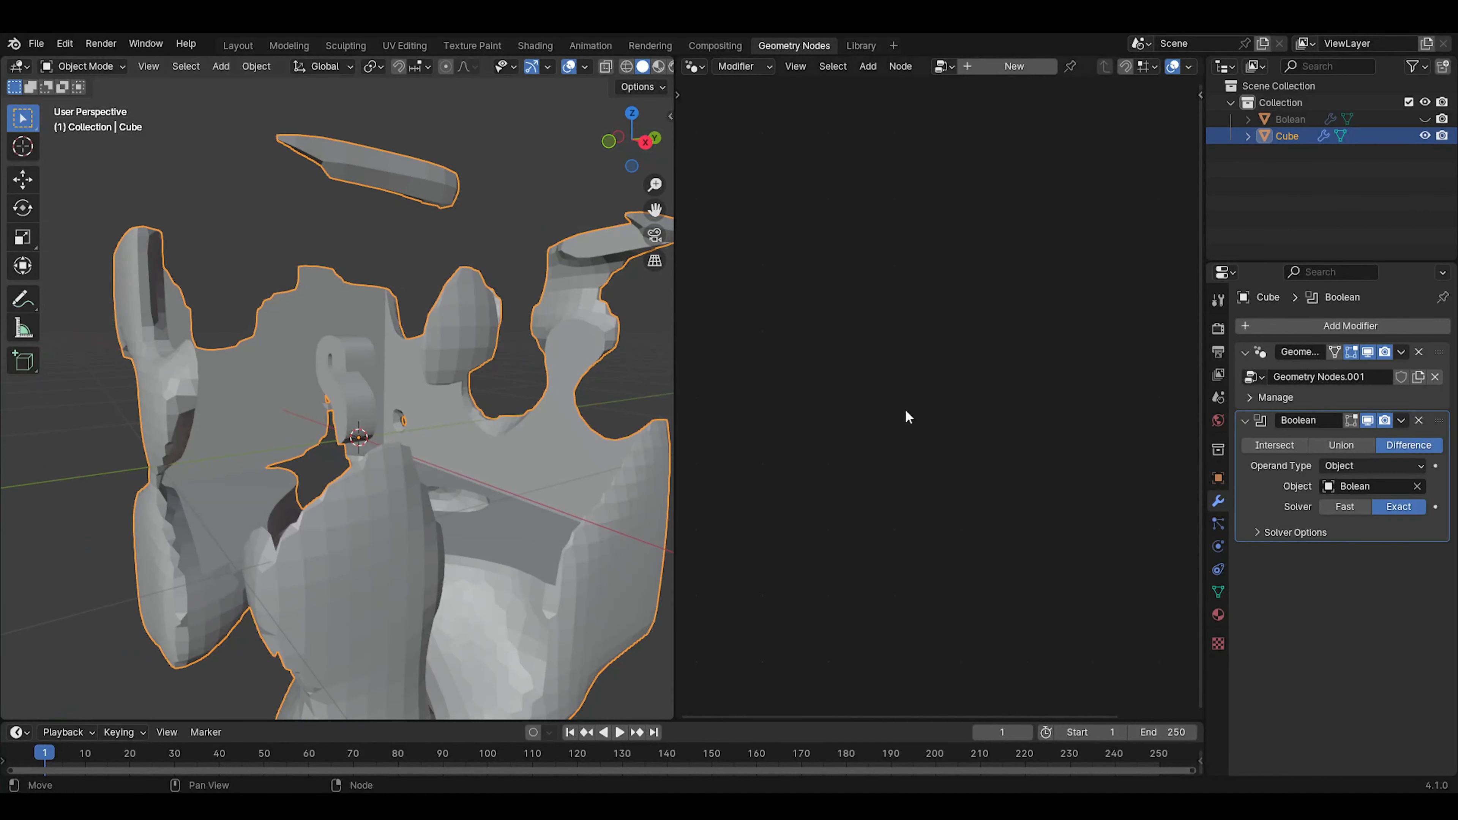
# Make the cube's Geometry Nodes modifier active to show its node tree, and set the Boolean solver to Fast
pyautogui.click(1429, 397)
pyautogui.click(1449, 356)
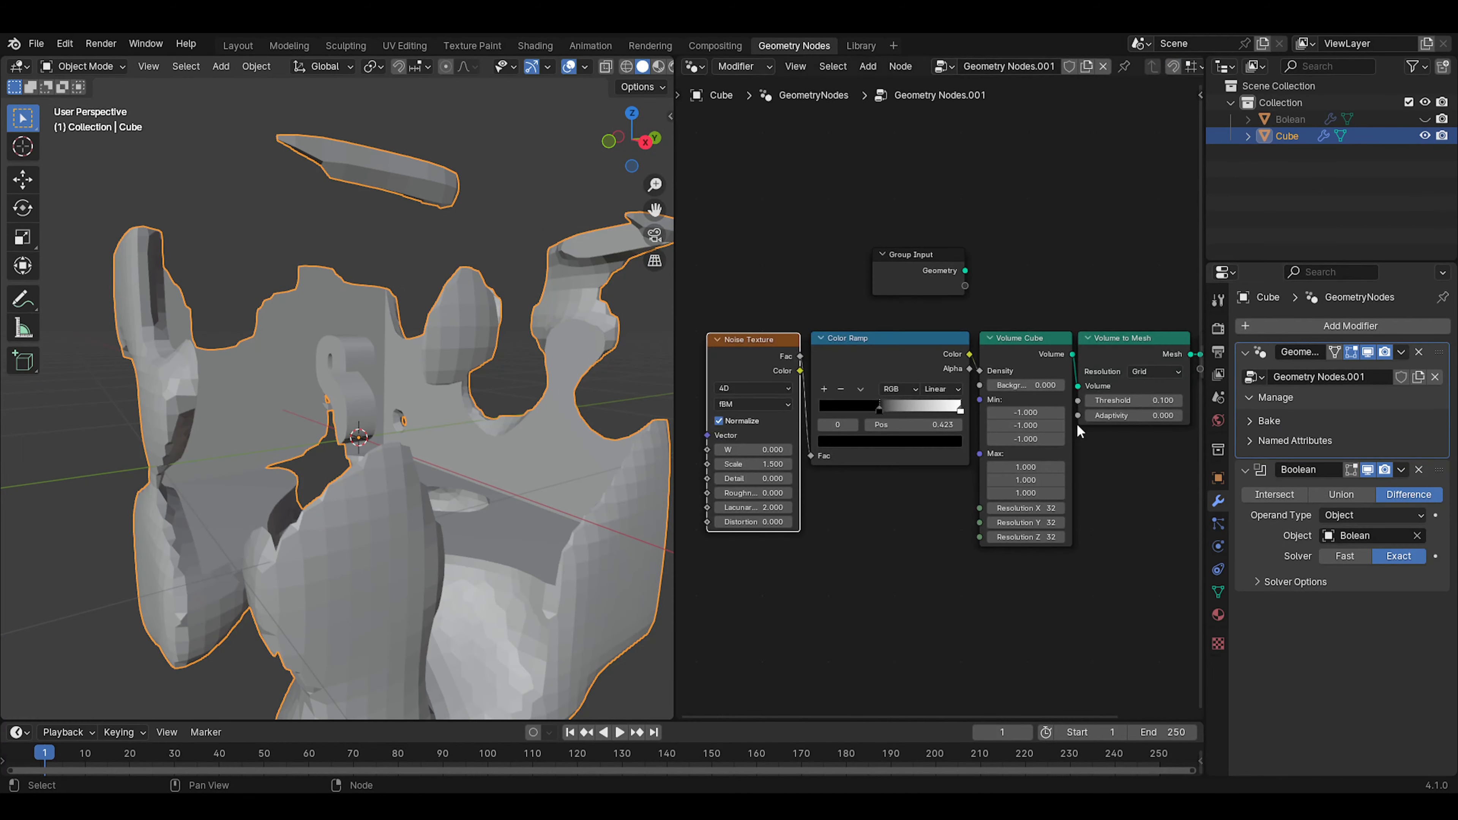
pyautogui.moveTo(882, 491); pyautogui.dragTo(782, 475, button='middle')
pyautogui.scroll(8, 907, 399)
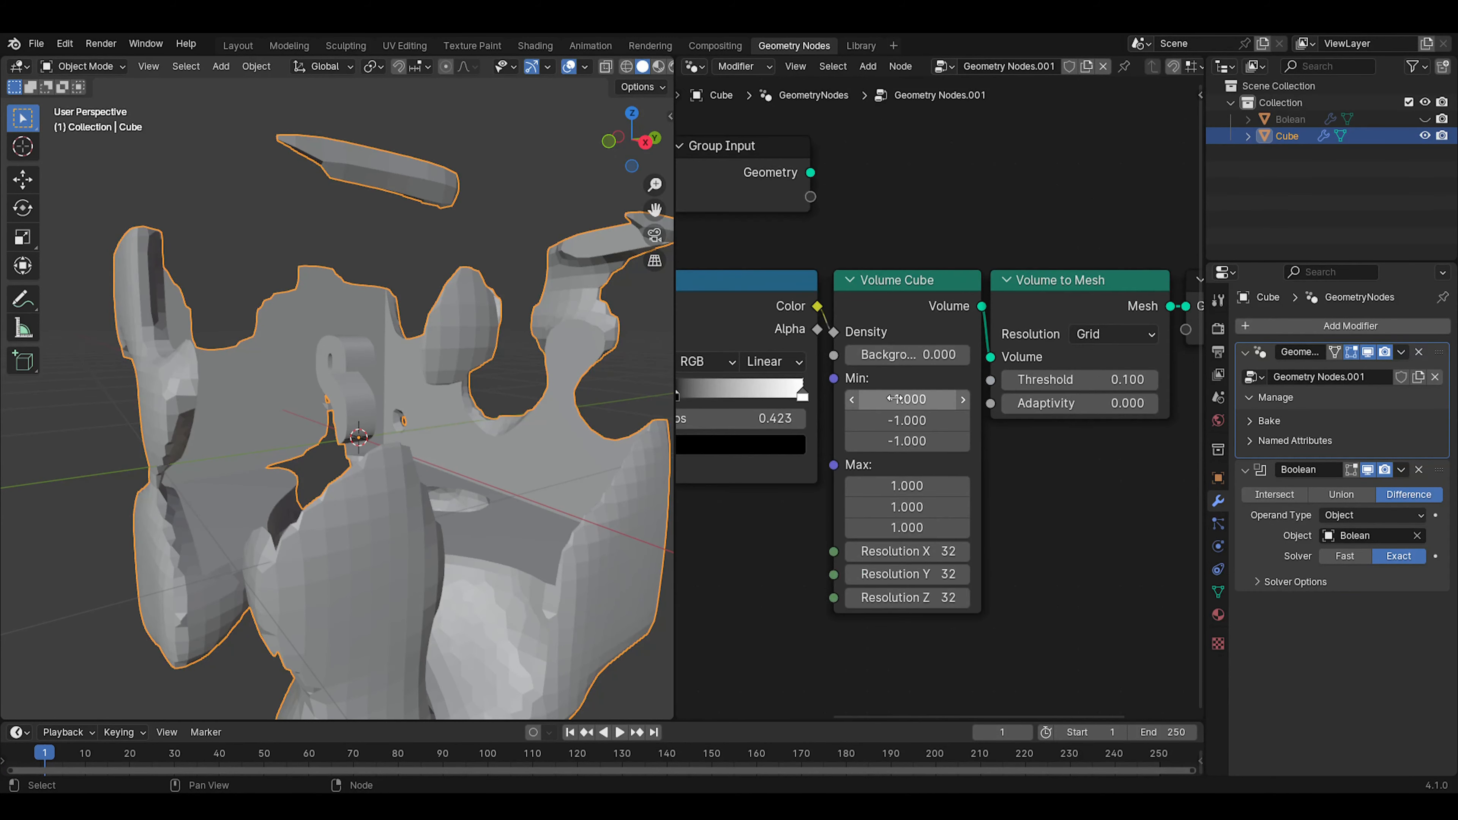
pyautogui.moveTo(905, 400); pyautogui.dragTo(861, 379)
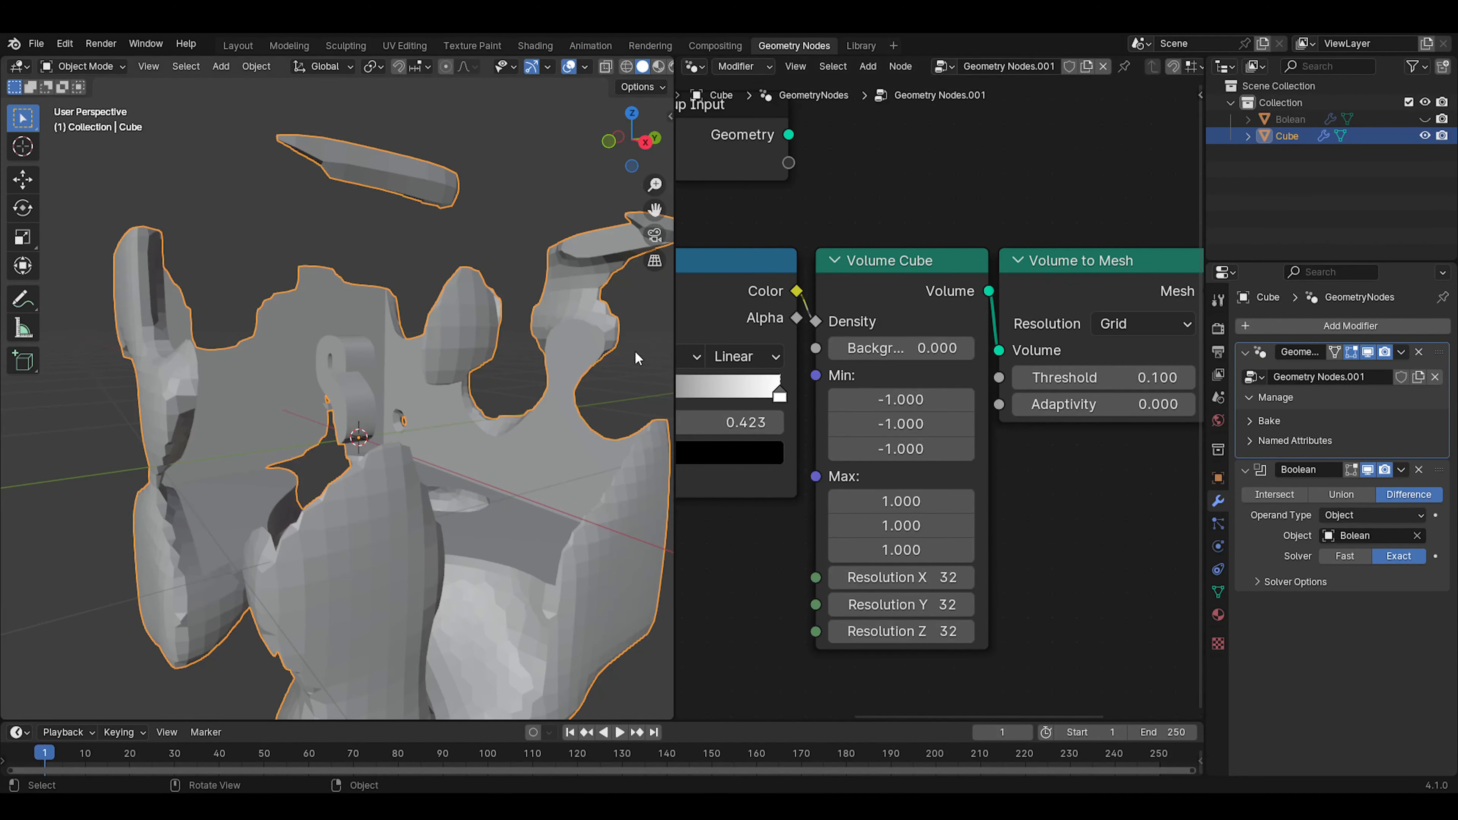
pyautogui.click(1323, 555)
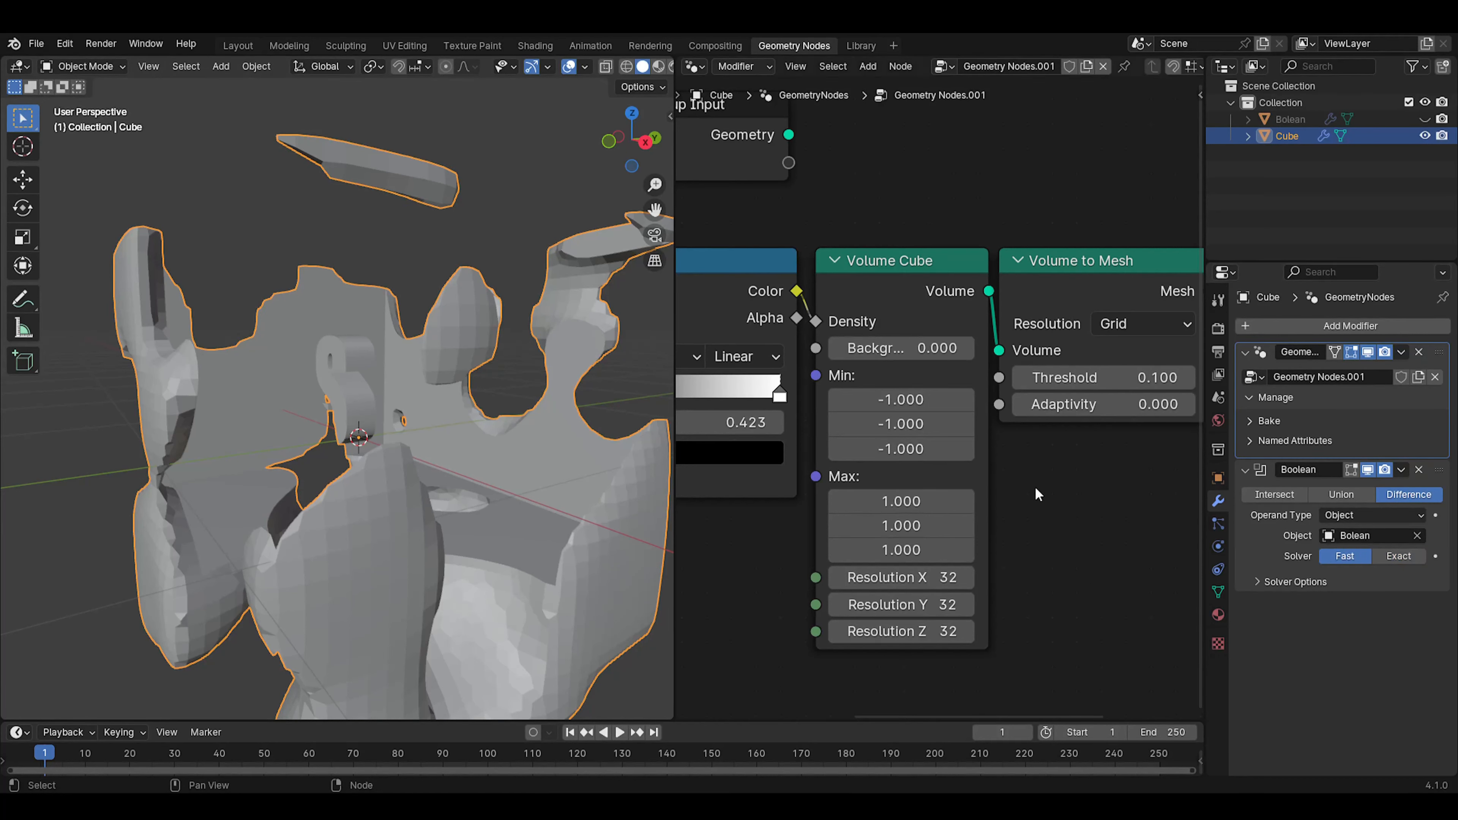
# Set the Volume Cube's Min values to X -0.57, Y -0.2 and Z -0.39
pyautogui.moveTo(892, 397)
pyautogui.mouseDown()
pyautogui.moveTo(906, 397)
pyautogui.moveTo(892, 397)
pyautogui.mouseUp()
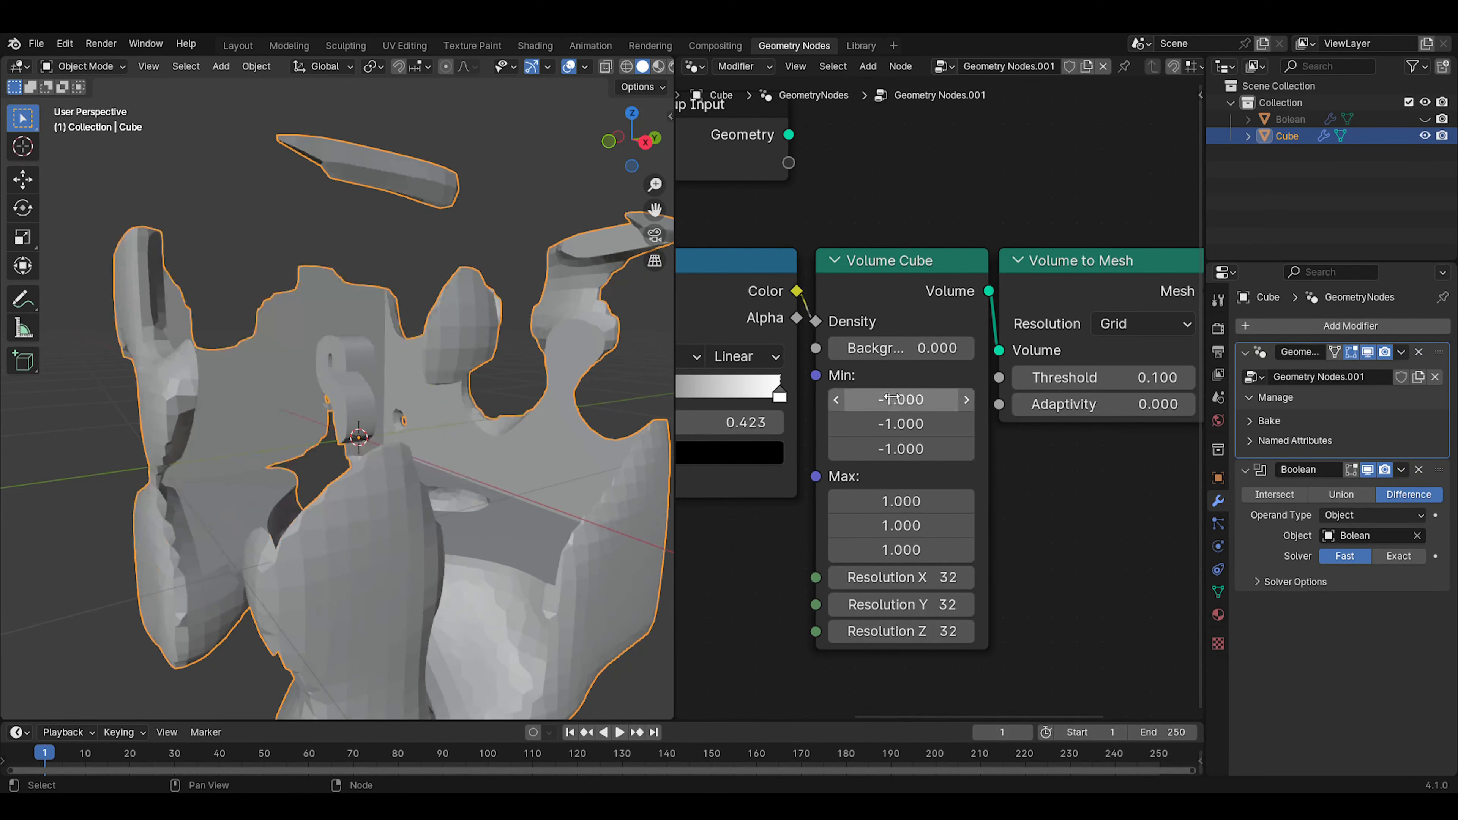
pyautogui.press('KP_1')
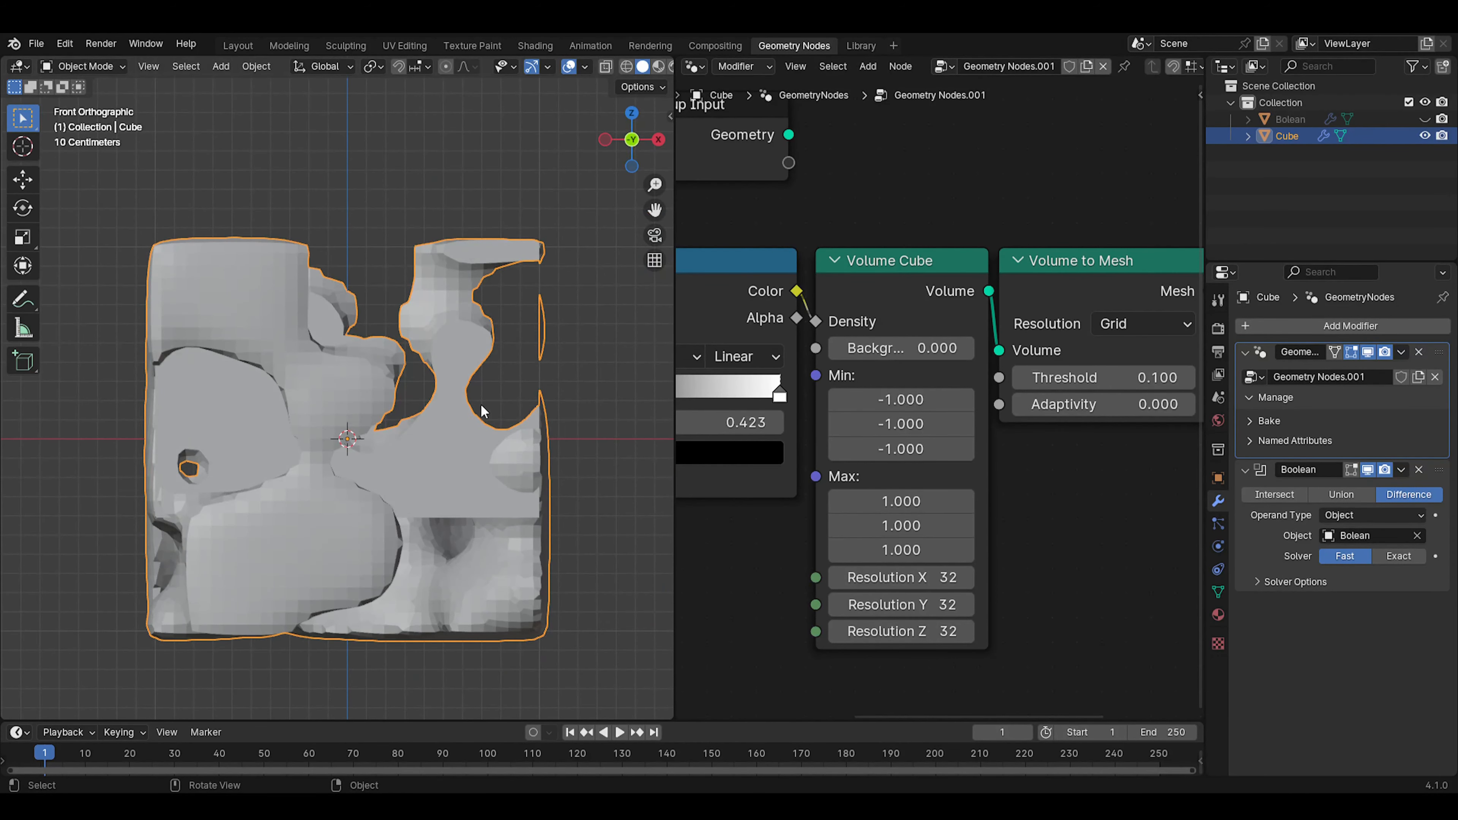
pyautogui.moveTo(482, 410); pyautogui.dragTo(393, 469, button='middle')
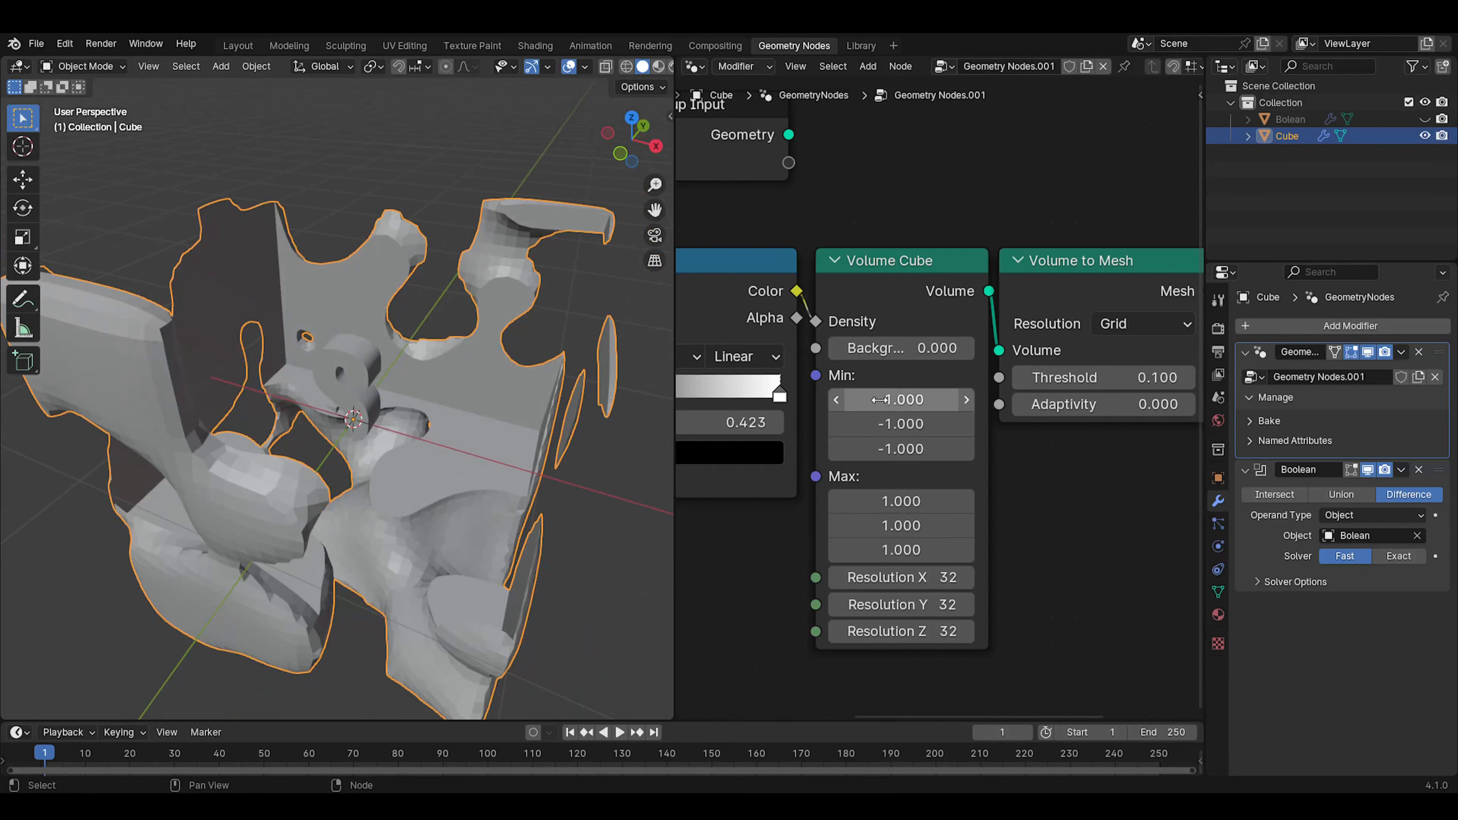
pyautogui.moveTo(880, 400); pyautogui.dragTo(907, 440)
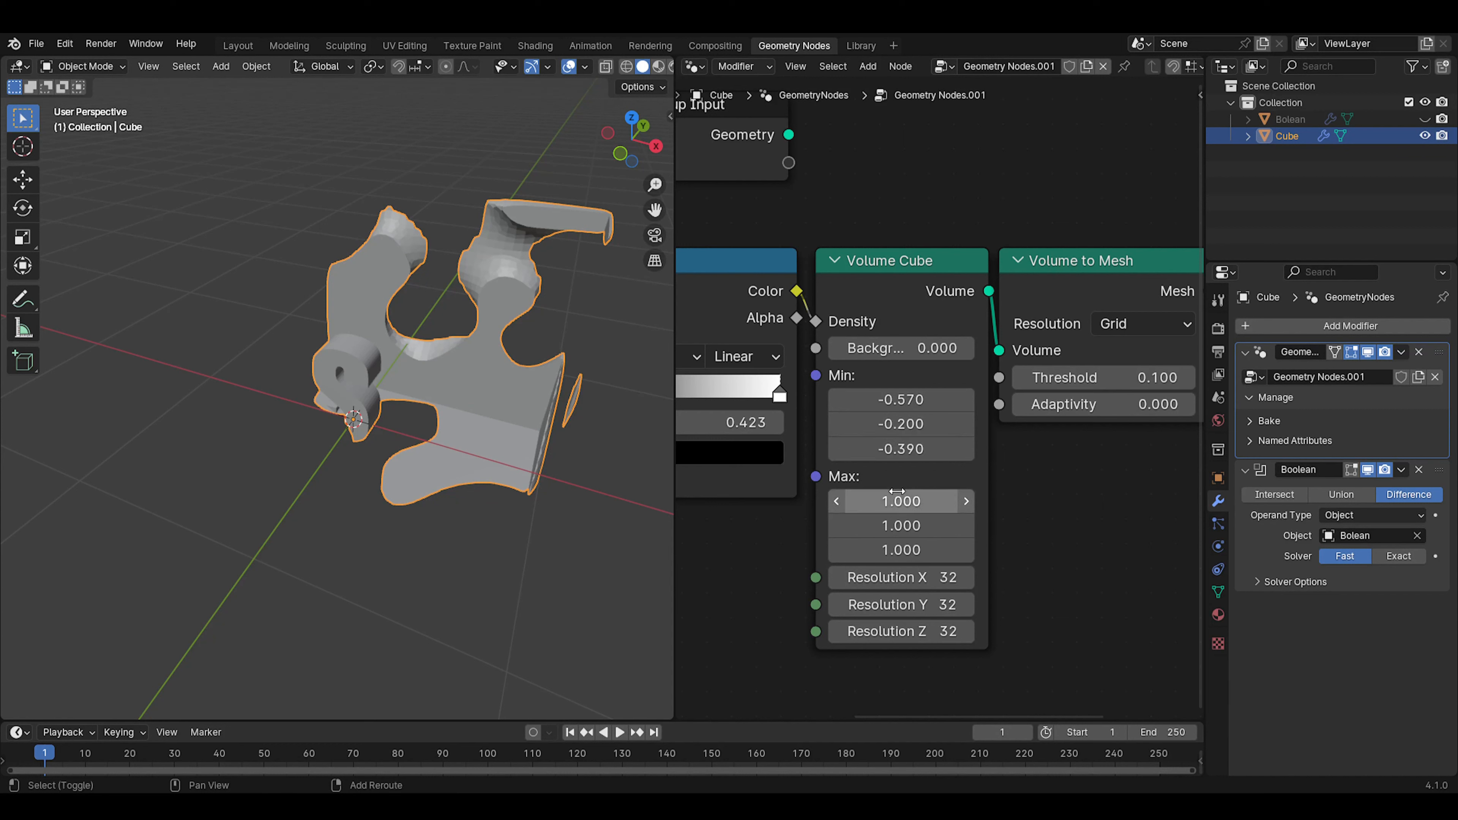
# Set the Volume Cube's Max X to 0.29 and Max Y to 0.85, and its Min Z to -0.26
pyautogui.moveTo(896, 491); pyautogui.dragTo(904, 525)
pyautogui.moveTo(520, 439); pyautogui.dragTo(628, 478, button='middle')
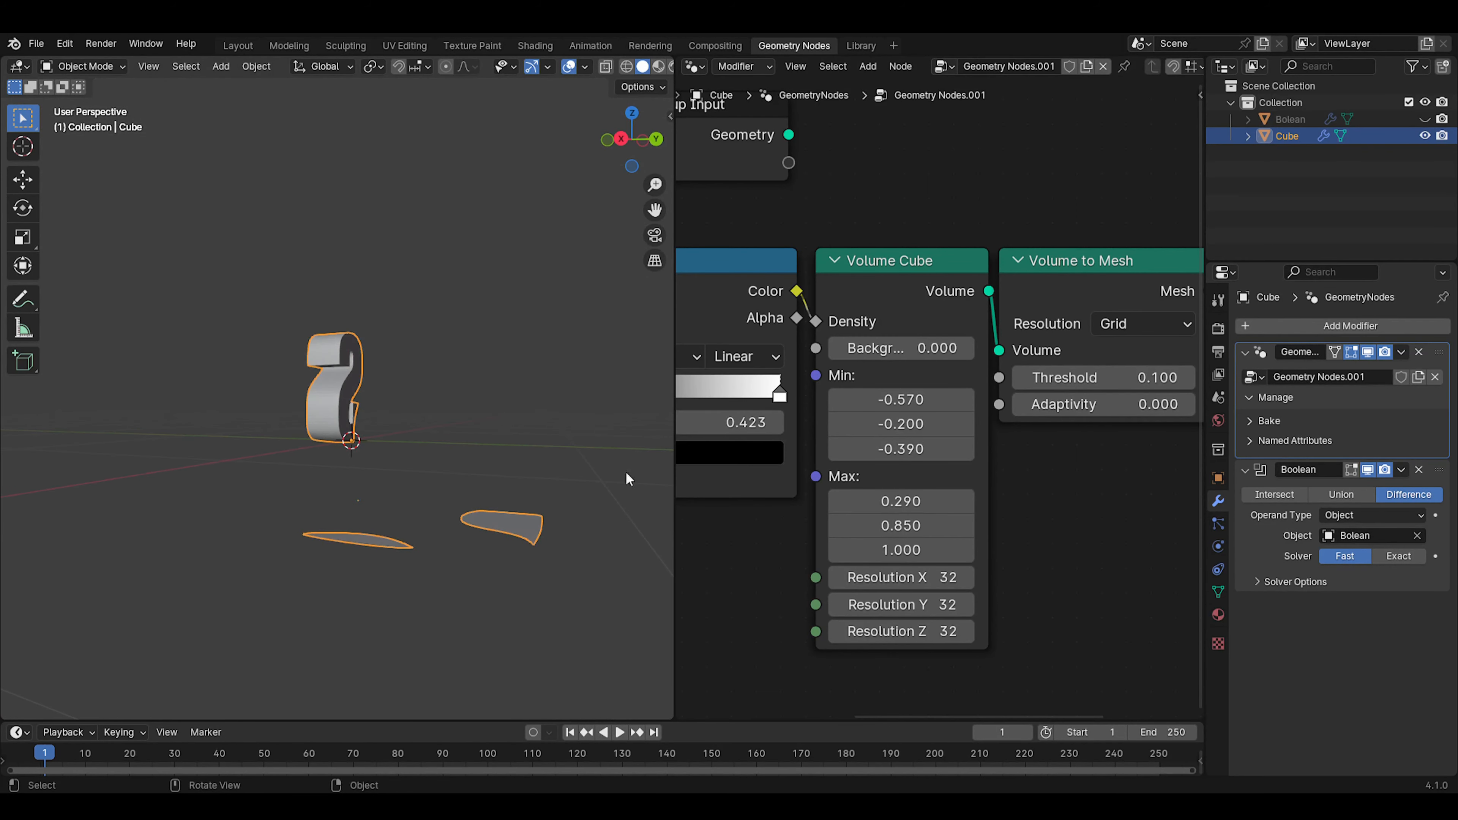
pyautogui.moveTo(901, 550)
pyautogui.mouseDown()
pyautogui.moveTo(930, 550)
pyautogui.moveTo(901, 550)
pyautogui.mouseUp()
pyautogui.moveTo(901, 400); pyautogui.dragTo(904, 452)
pyautogui.moveTo(376, 494); pyautogui.dragTo(566, 499, button='middle')
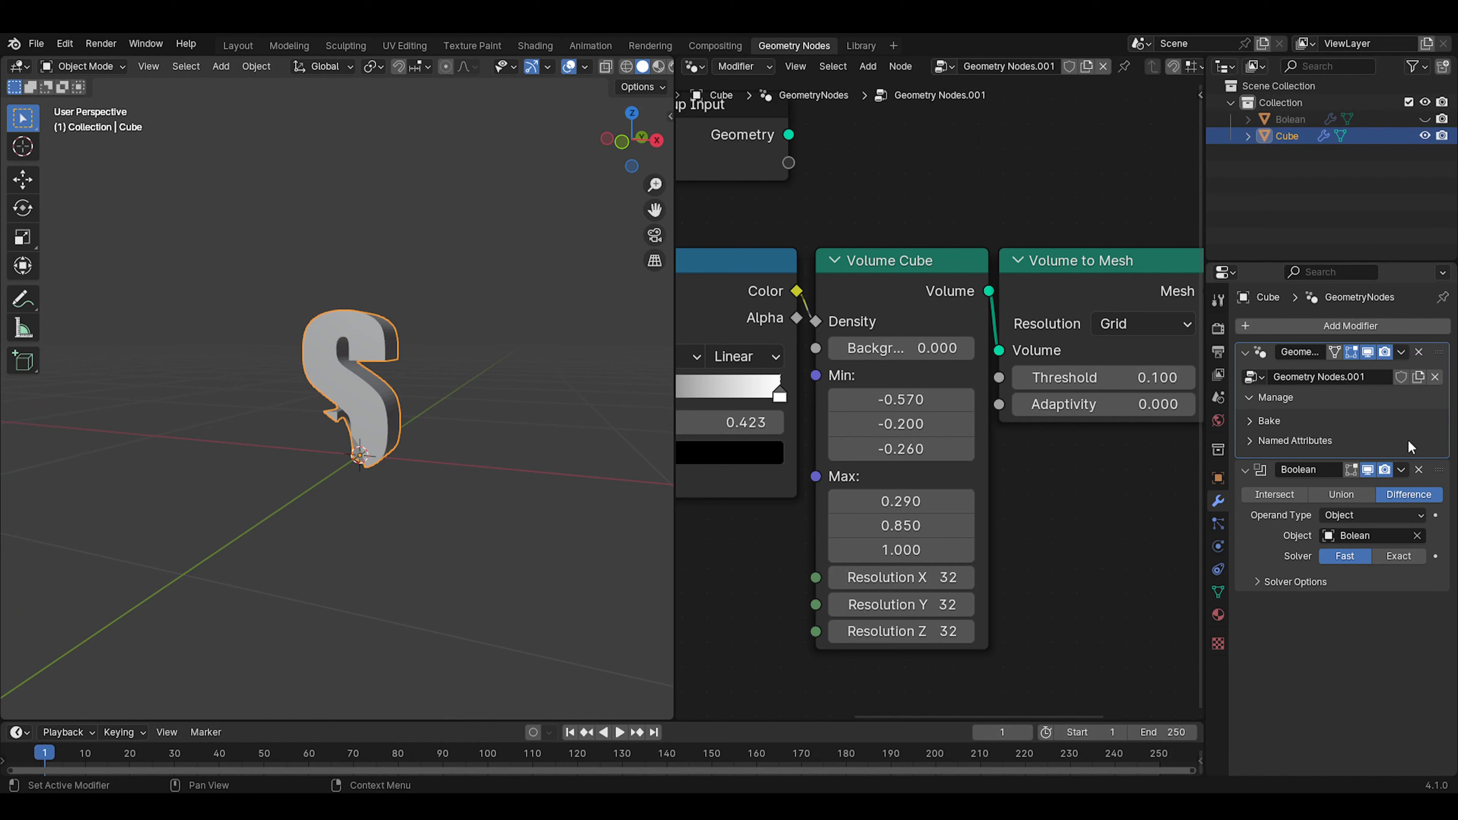
# Compare the cube in the viewport with and without the Boolean modifier from several angles
pyautogui.click(1367, 471)
pyautogui.moveTo(545, 356); pyautogui.dragTo(322, 389, button='middle')
pyautogui.click(1367, 470)
pyautogui.moveTo(631, 454); pyautogui.dragTo(539, 423, button='middle')
pyautogui.click(1367, 471)
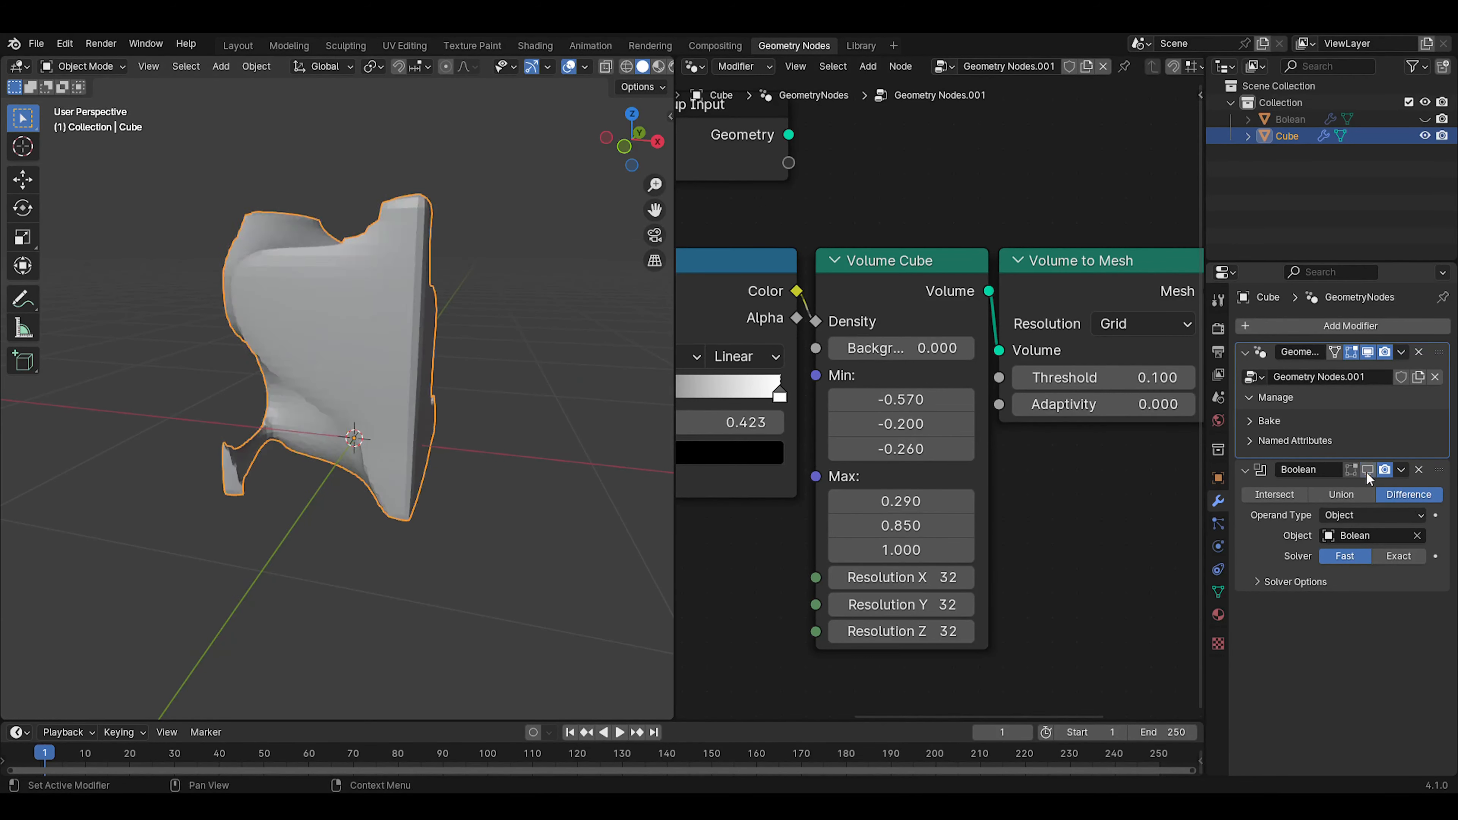
# Set the Volume Cube's Max Z to 0.54 in front view, checking the fit against the Boolean cut of the S
pyautogui.moveTo(453, 405); pyautogui.dragTo(488, 365, button='middle')
pyautogui.press('KP_1')
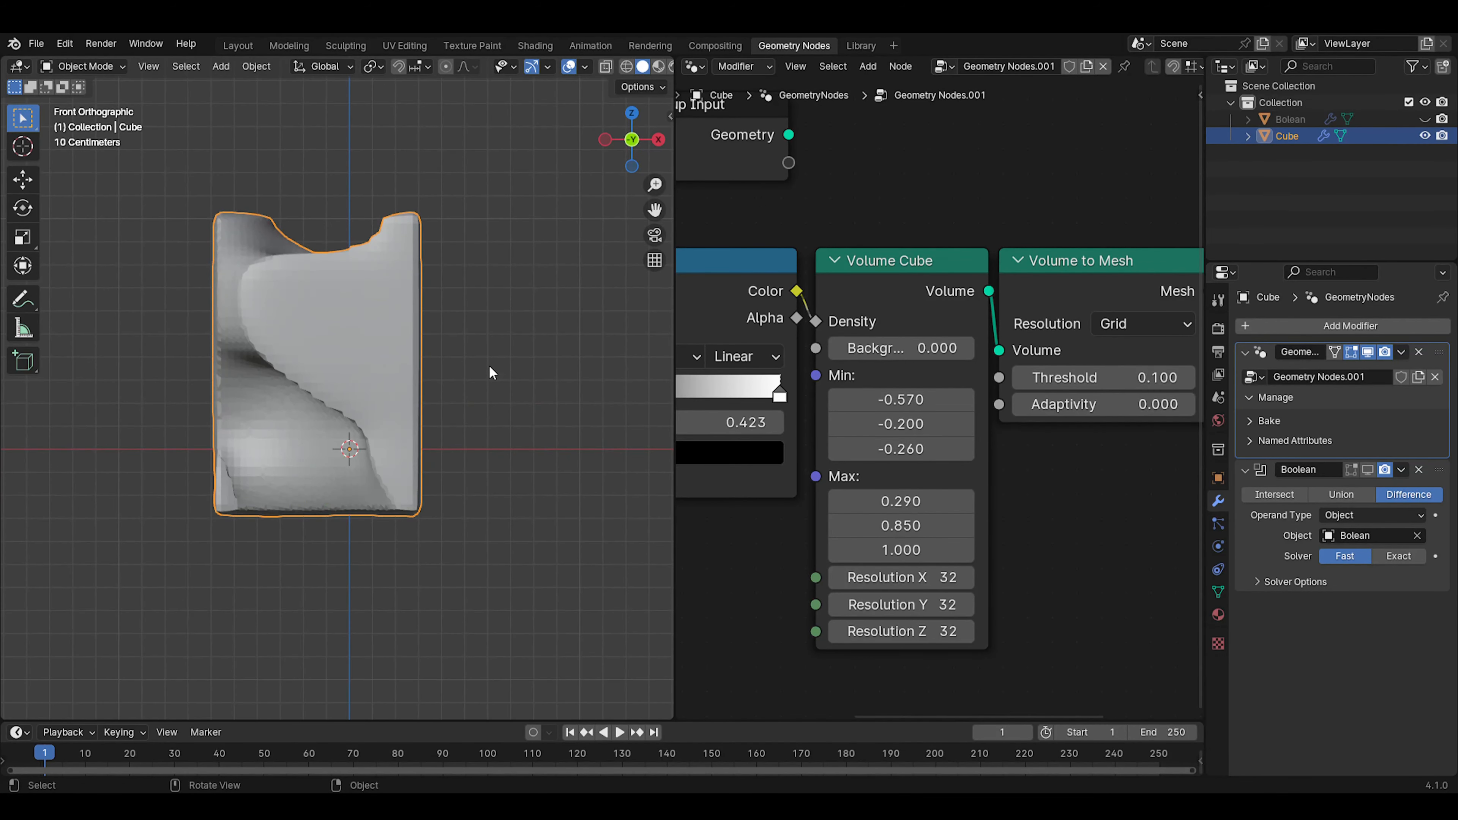
pyautogui.moveTo(900, 549); pyautogui.dragTo(856, 550)
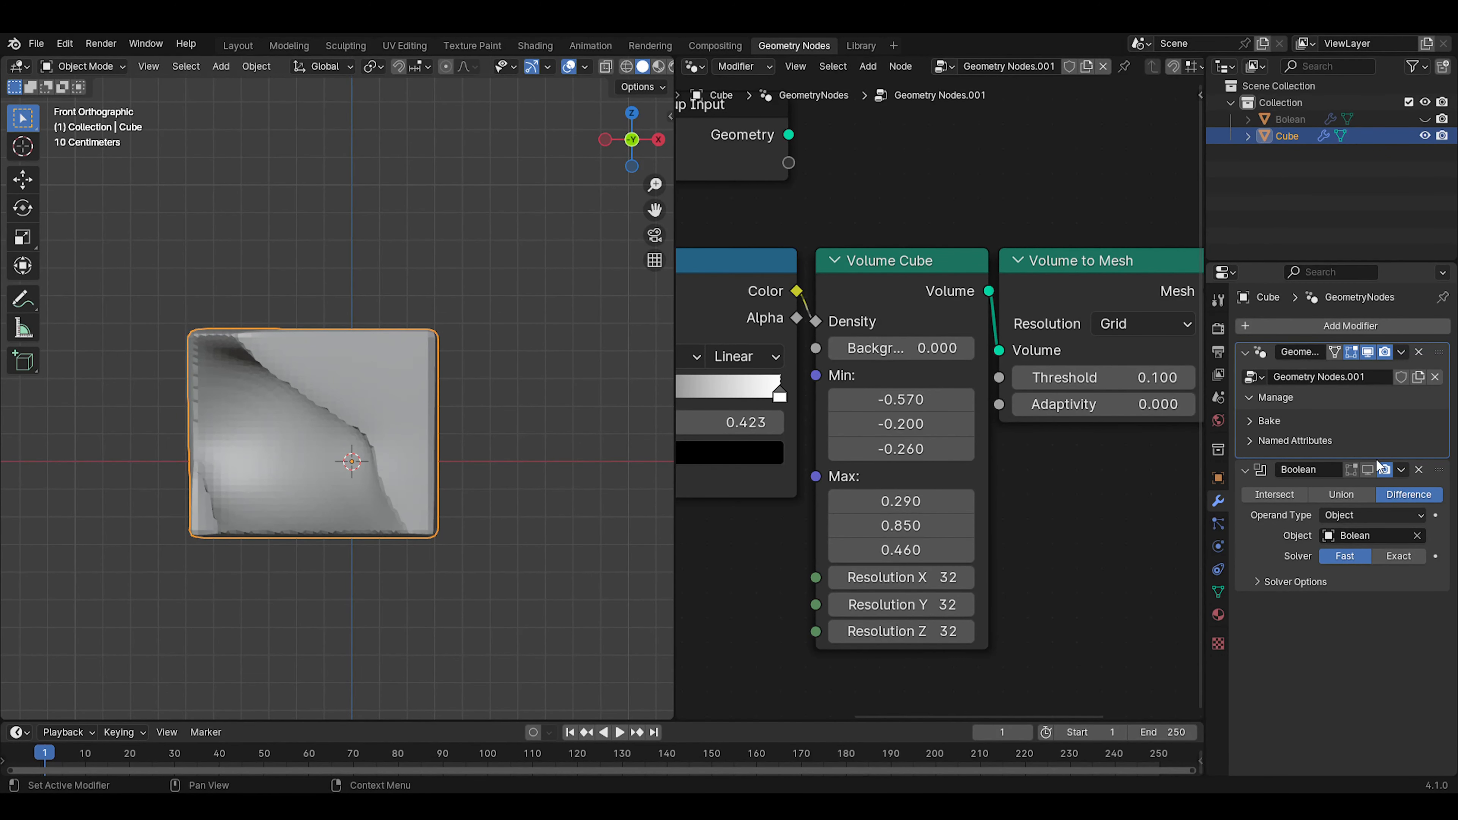
pyautogui.click(1370, 470)
pyautogui.click(1369, 469)
pyautogui.click(1368, 469)
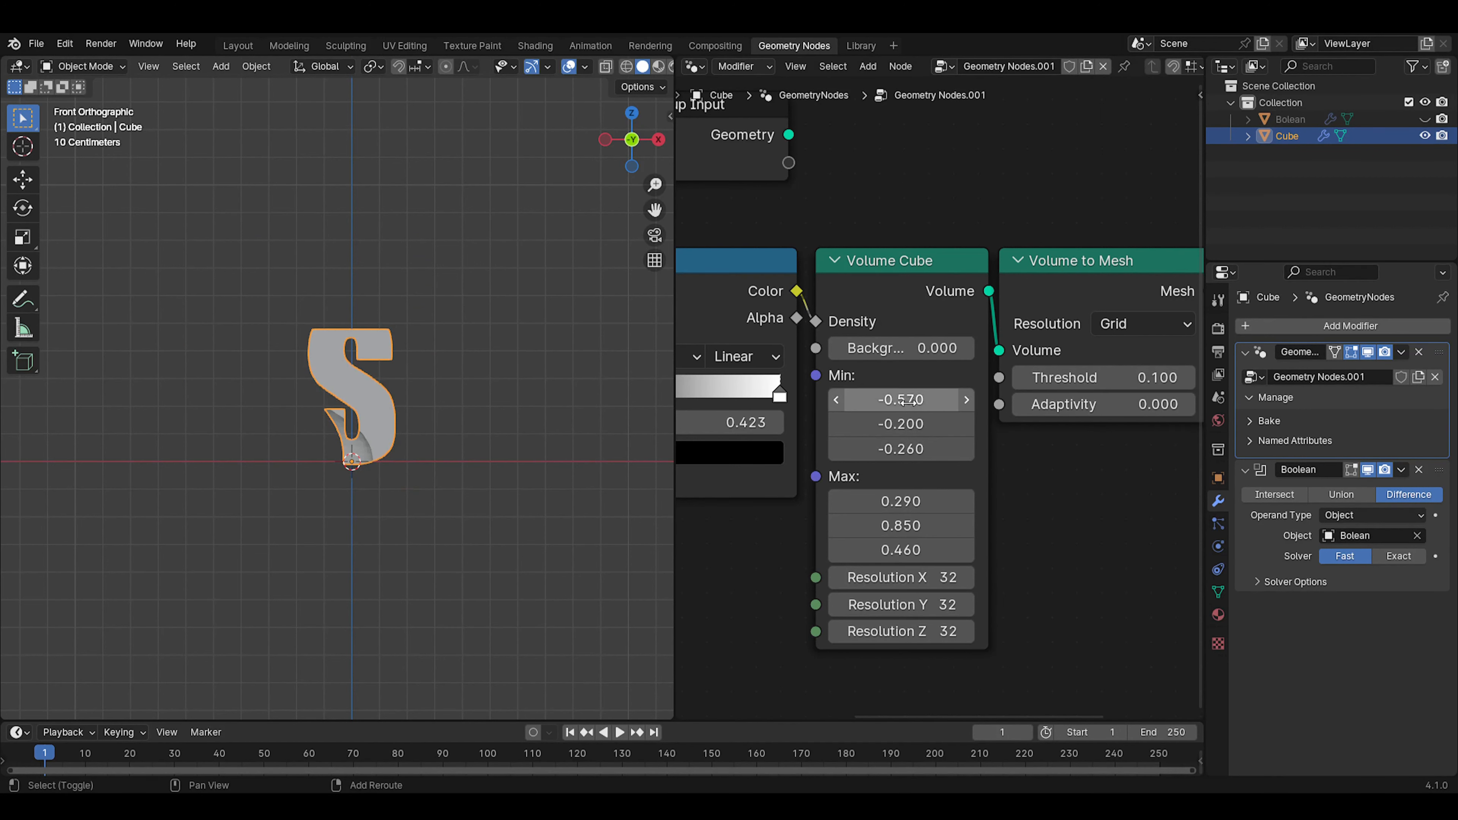
pyautogui.moveTo(912, 503); pyautogui.dragTo(921, 552)
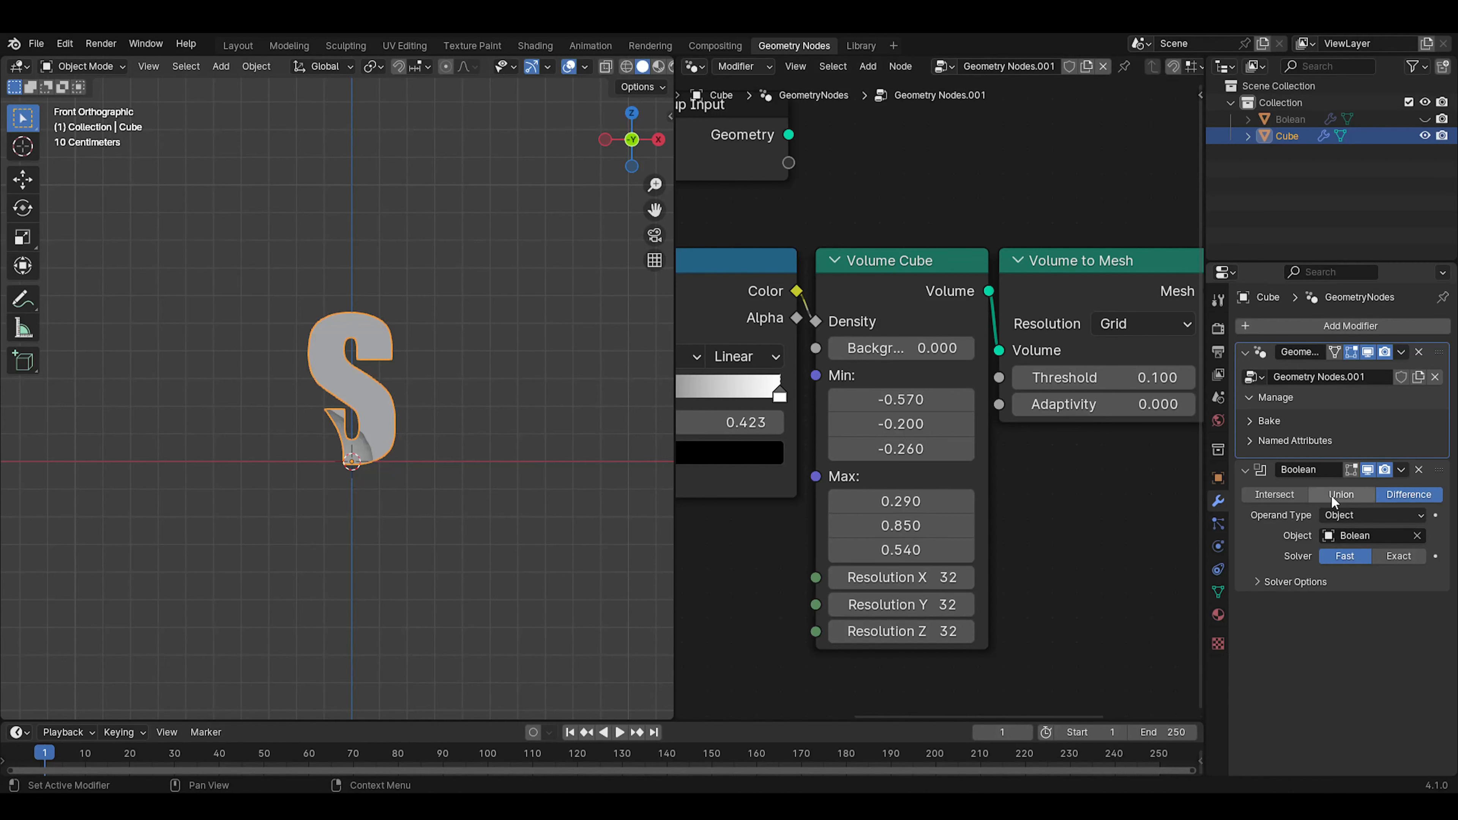
pyautogui.click(1368, 470)
pyautogui.click(1368, 469)
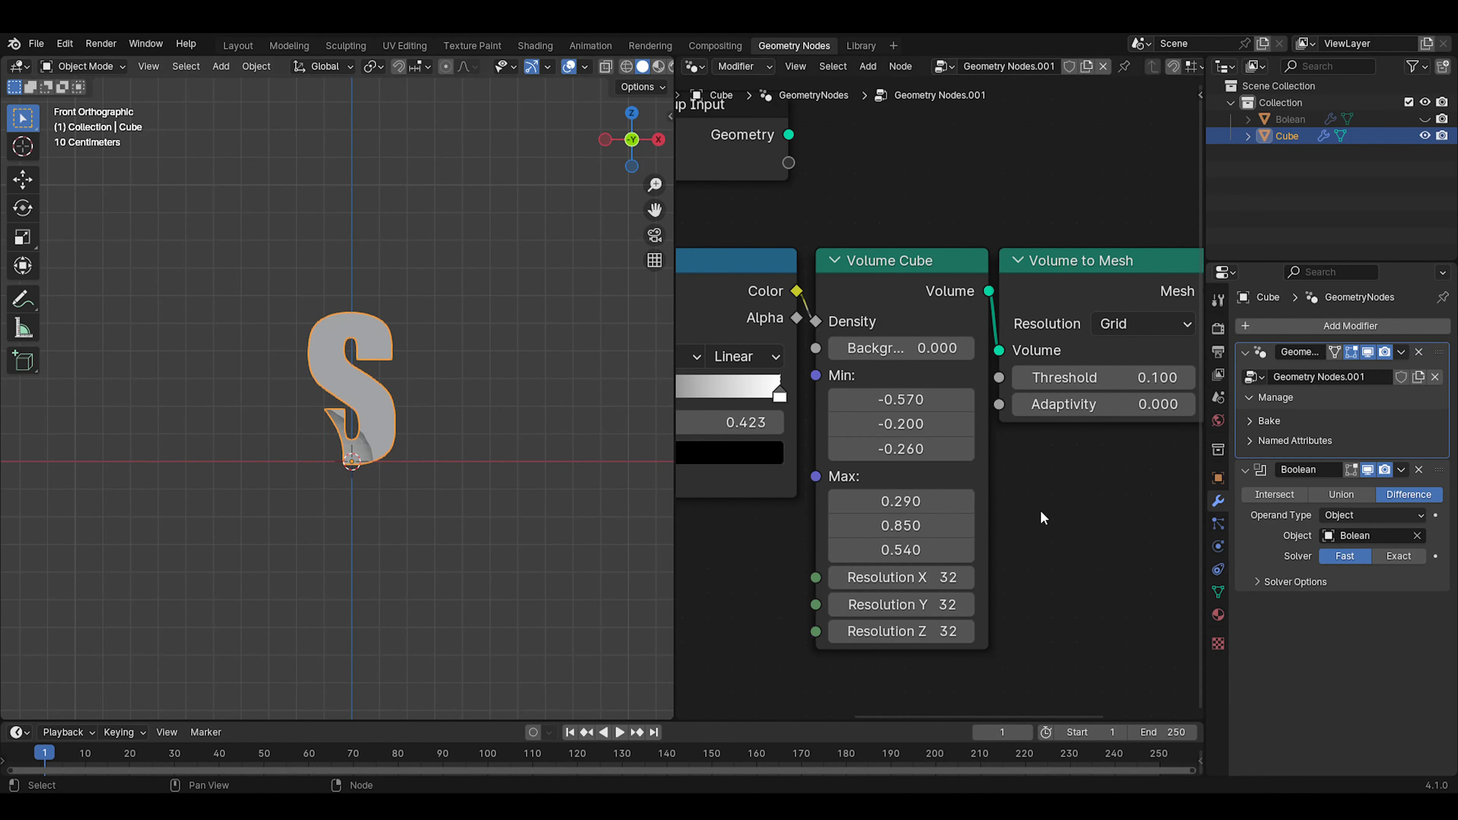
# Set the Volume Cube's Min X to -0.21 while the Boolean is hidden, and display the Boolean again
pyautogui.click(1367, 470)
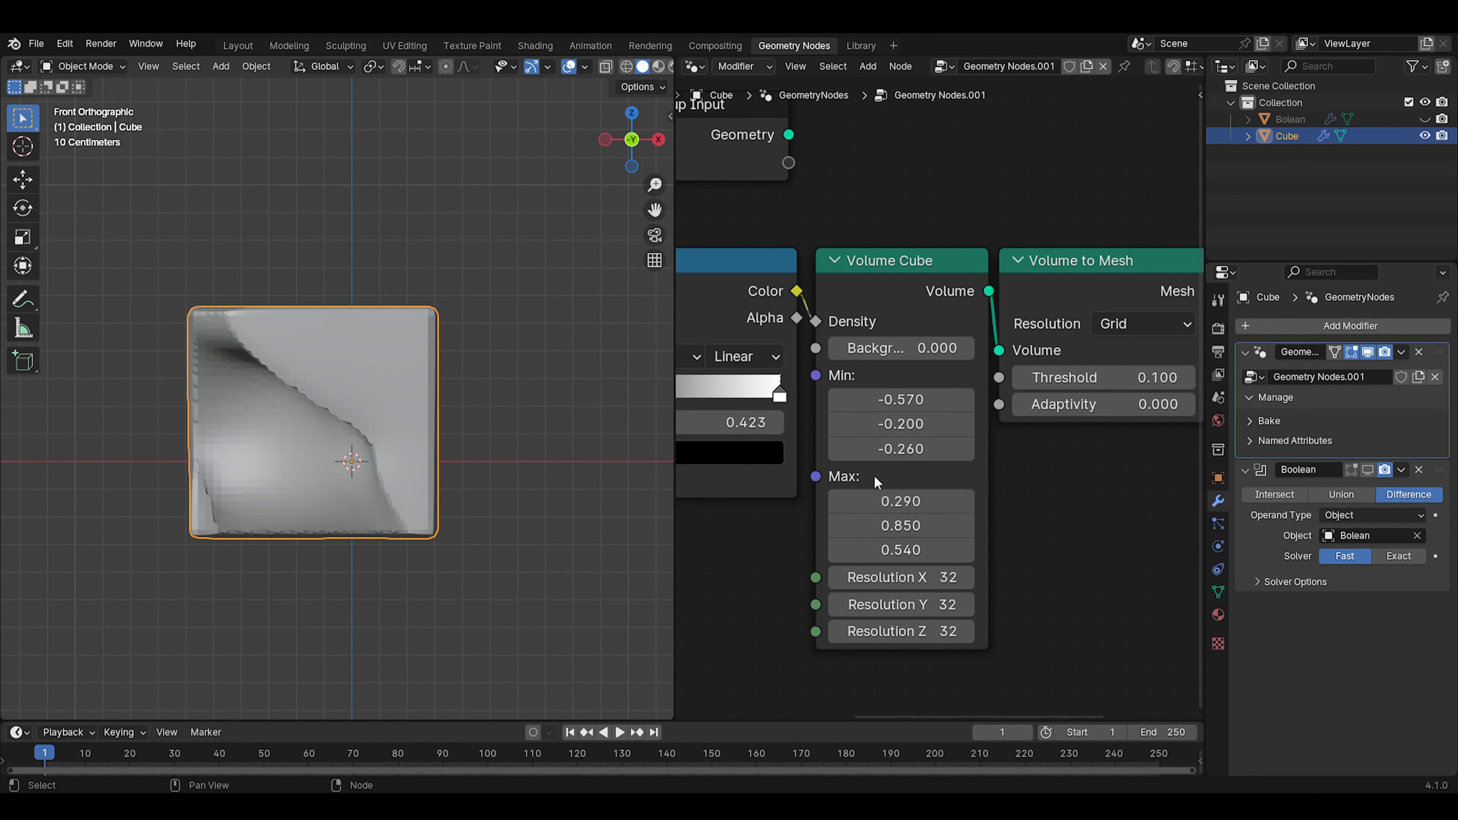
pyautogui.keyDown('shift'); pyautogui.moveTo(898, 523); pyautogui.dragTo(897, 524); pyautogui.keyUp('shift')
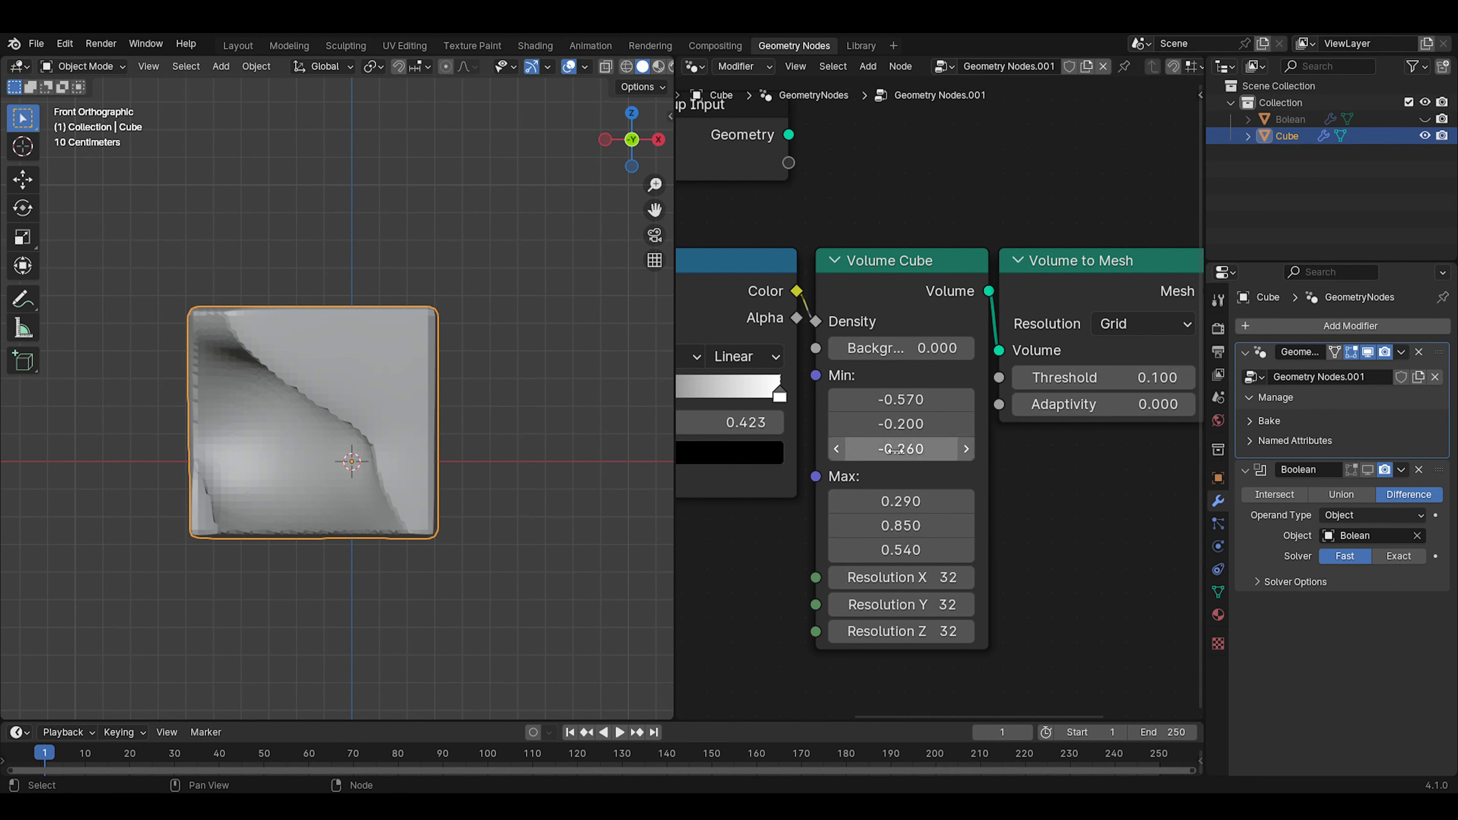
pyautogui.keyDown('shift'); pyautogui.moveTo(898, 451); pyautogui.dragTo(850, 425); pyautogui.keyUp('shift')
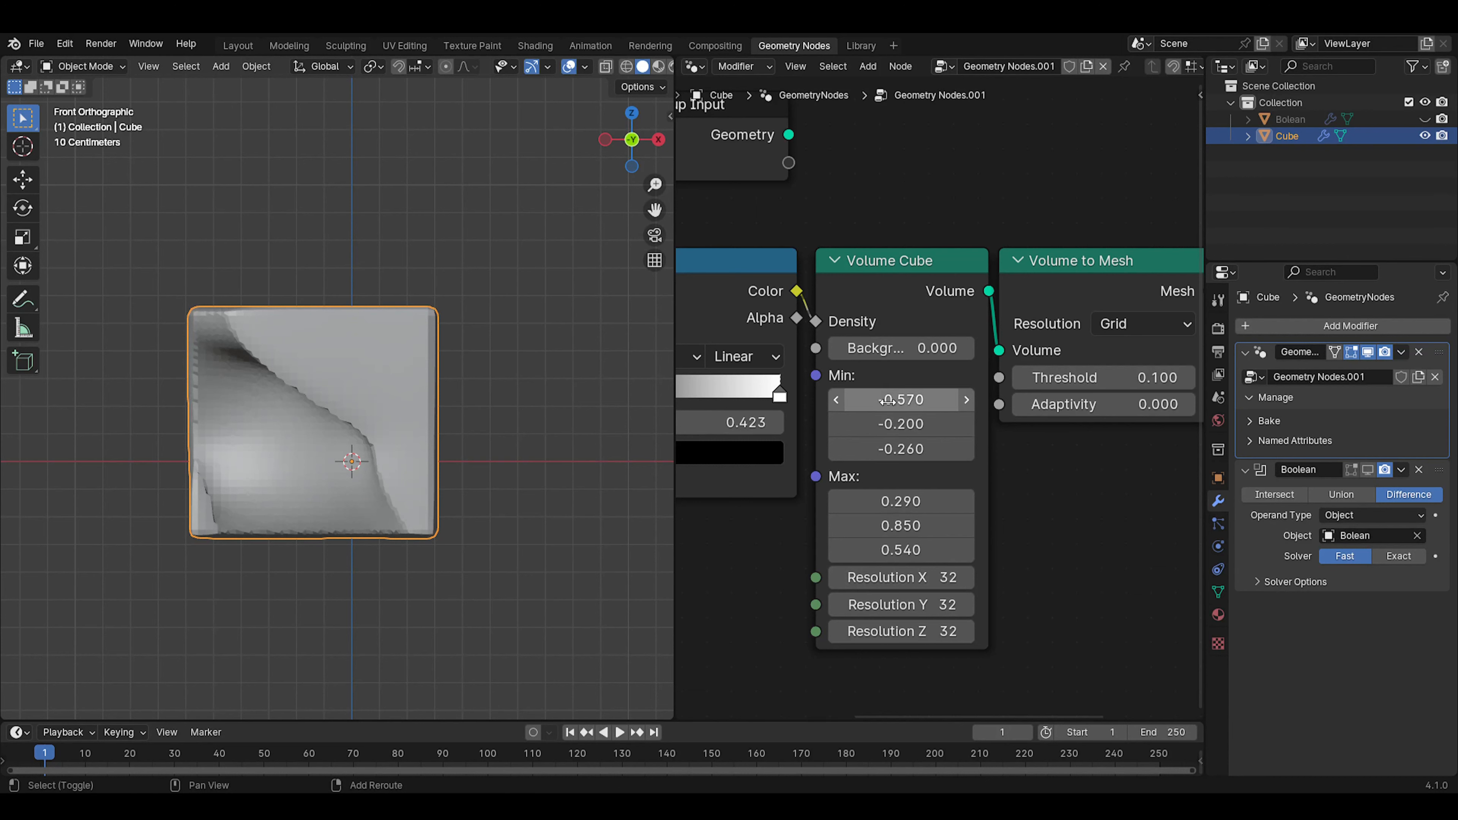
pyautogui.moveTo(889, 400); pyautogui.dragTo(930, 400)
pyautogui.moveTo(458, 455); pyautogui.dragTo(517, 500, button='middle')
pyautogui.moveTo(420, 422); pyautogui.dragTo(504, 402, button='middle')
pyautogui.click(1368, 469)
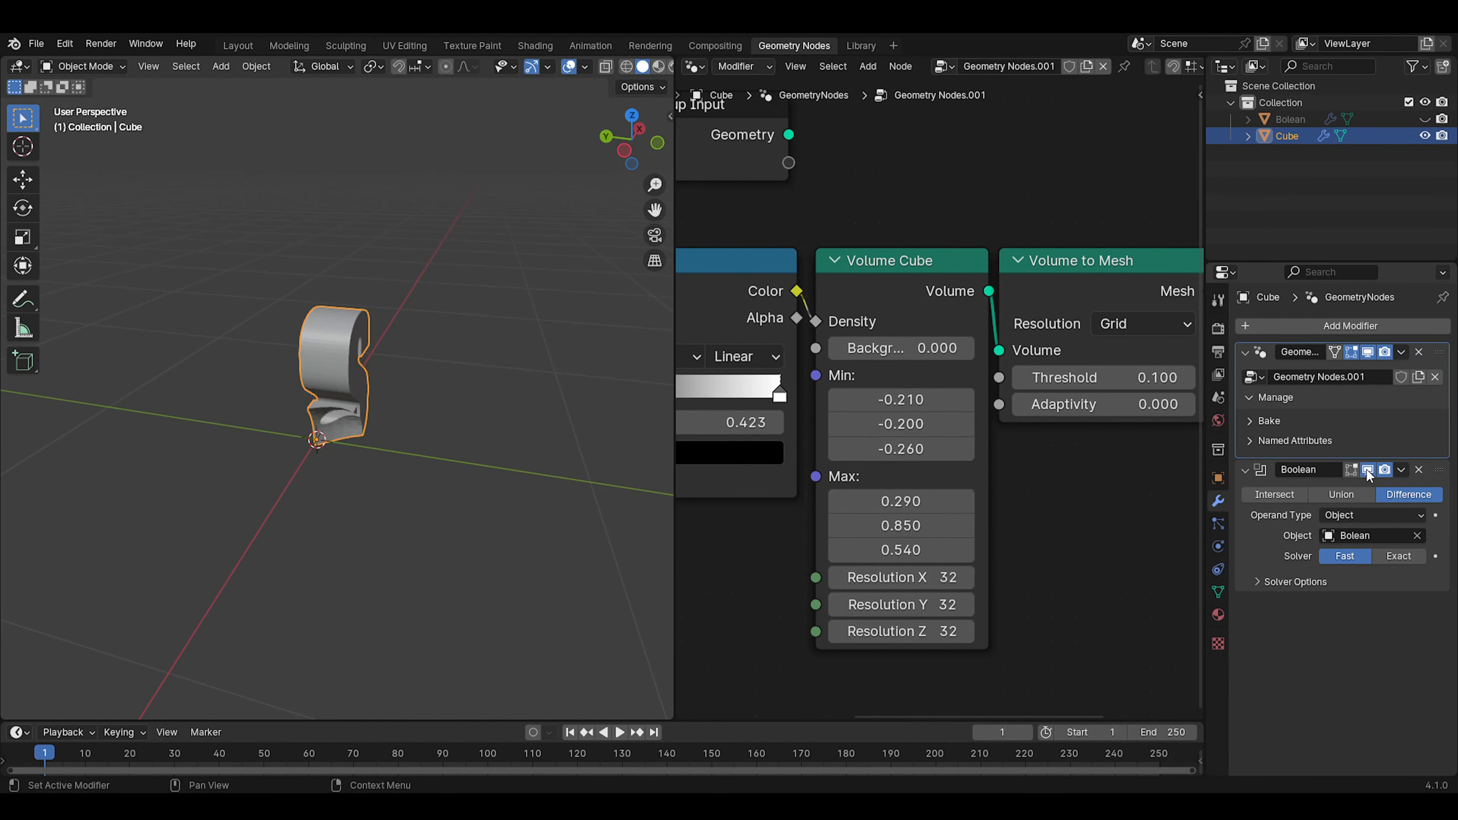
pyautogui.click(1368, 470)
pyautogui.click(1367, 469)
pyautogui.moveTo(436, 396); pyautogui.dragTo(385, 322, button='middle')
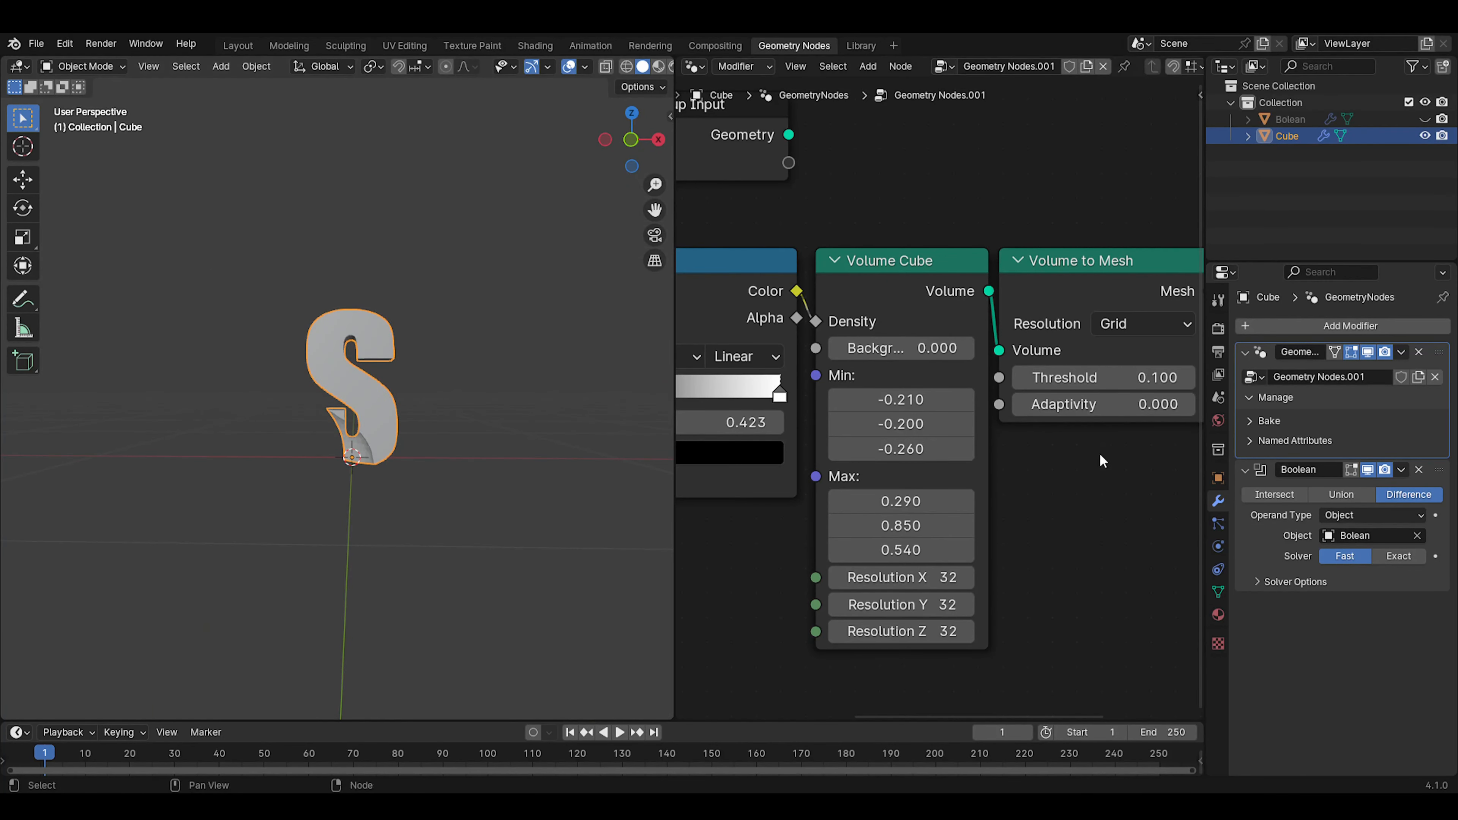
# Set the Noise Texture's scale to 6.63 and try out other W values, leaving W at 0
pyautogui.scroll(-5, 759, 540)
pyautogui.moveTo(752, 550); pyautogui.dragTo(1036, 539, button='middle')
pyautogui.scroll(3, 821, 467)
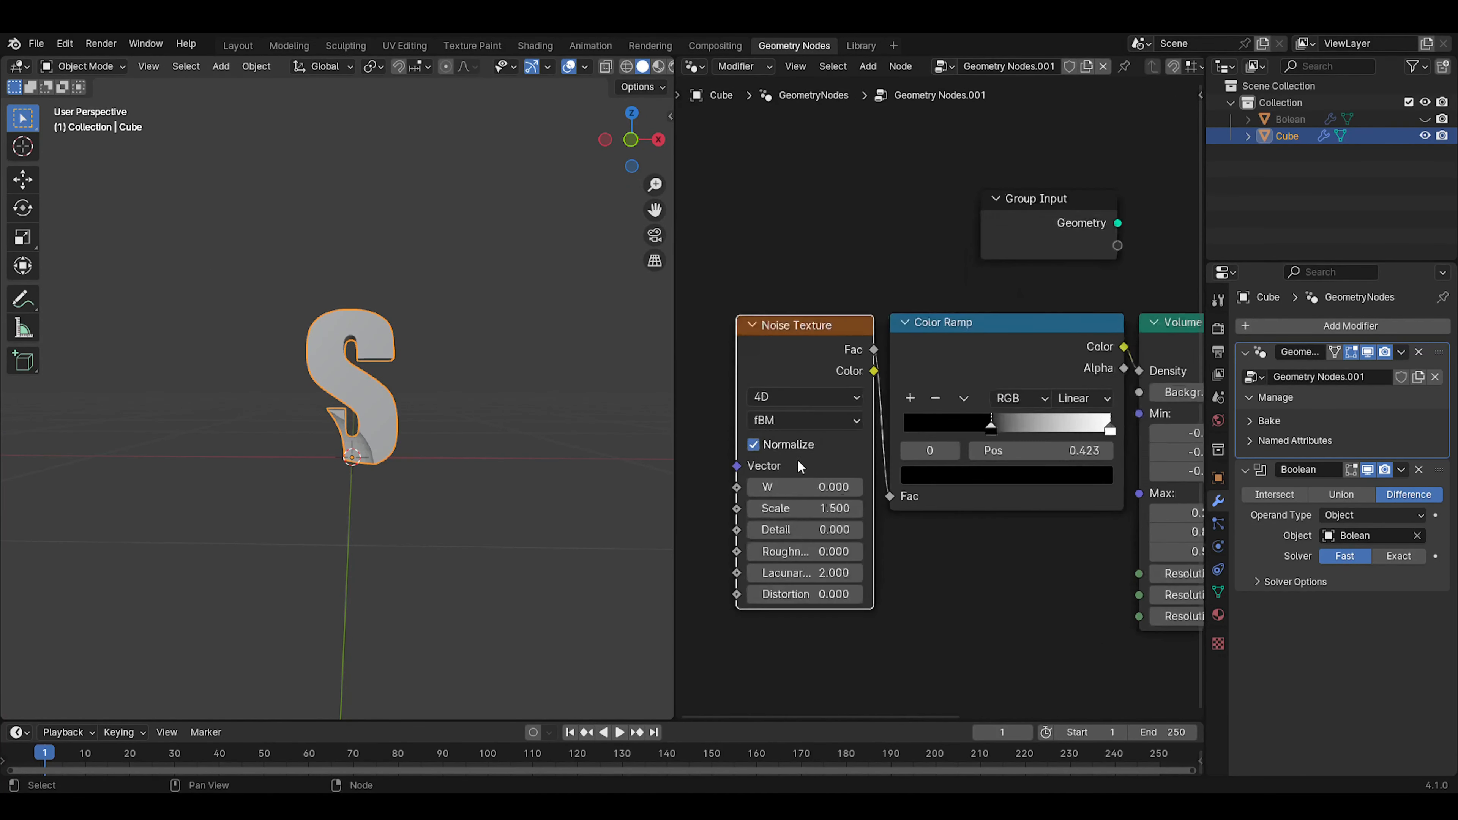
pyautogui.scroll(1, 801, 466)
pyautogui.moveTo(798, 494)
pyautogui.mouseDown()
pyautogui.moveTo(849, 493)
pyautogui.moveTo(786, 494)
pyautogui.moveTo(842, 494)
pyautogui.moveTo(787, 517)
pyautogui.moveTo(815, 516)
pyautogui.mouseUp()
pyautogui.rightClick(788, 494)
pyautogui.moveTo(416, 449)
pyautogui.mouseDown(button='middle')
pyautogui.moveTo(205, 471)
pyautogui.moveTo(437, 468)
pyautogui.mouseUp(button='middle')
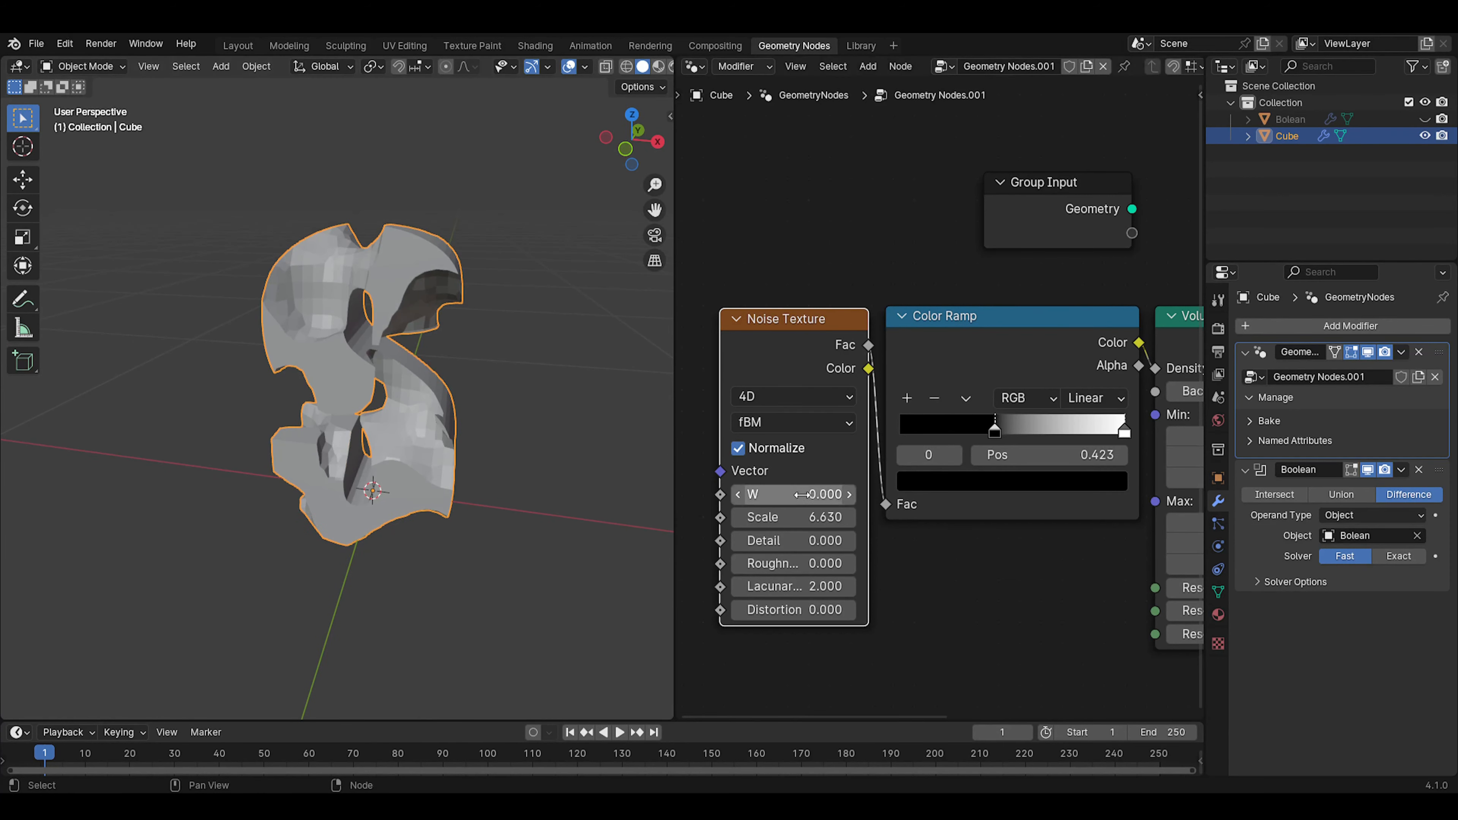
pyautogui.keyDown('shift'); pyautogui.moveTo(802, 495); pyautogui.dragTo(883, 494); pyautogui.keyUp('shift')
pyautogui.press('Escape')
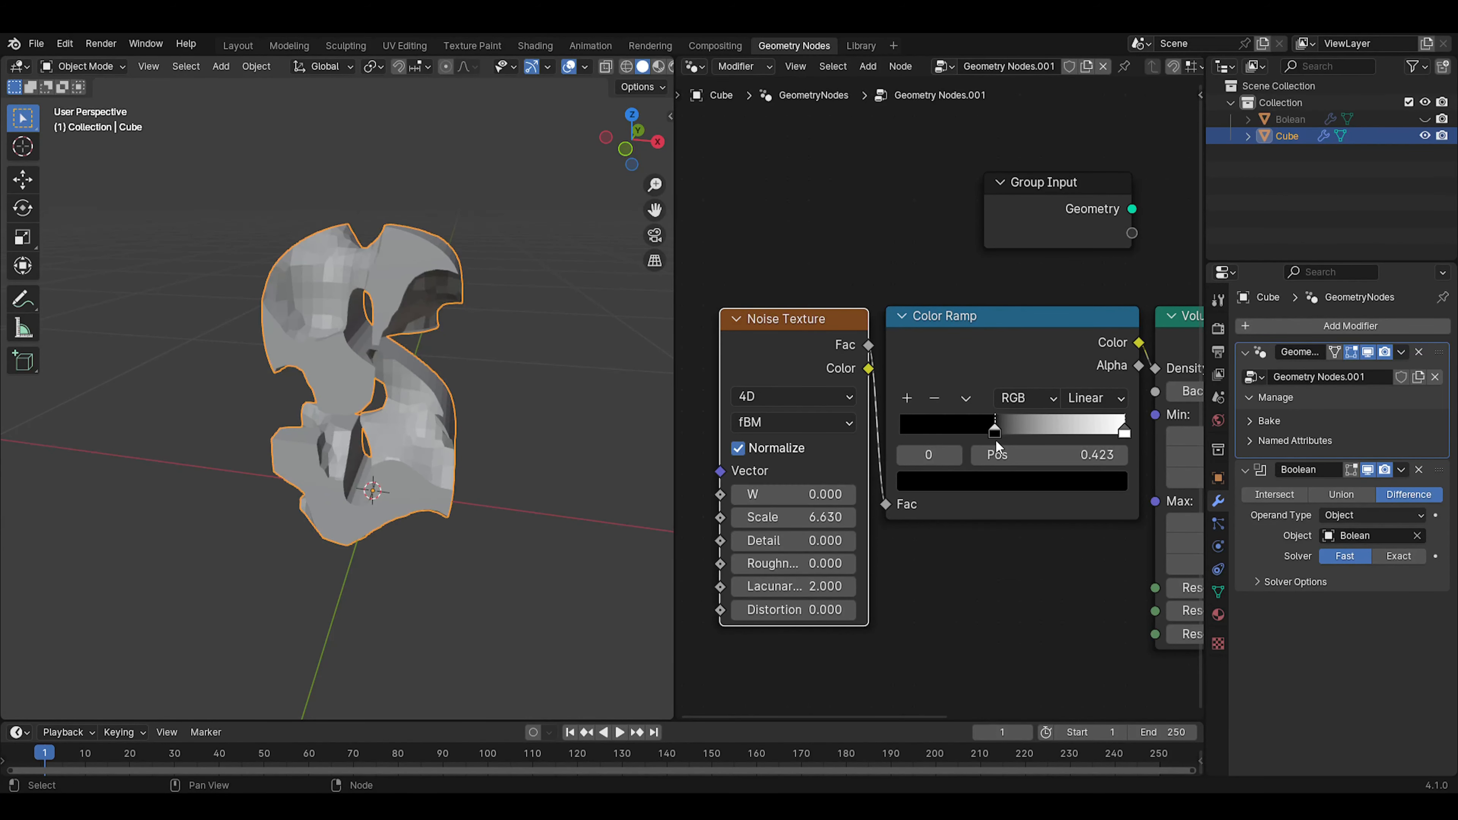
# Move the Color Ramp's black stop to position 0.349 and inspect the carved S
pyautogui.moveTo(997, 447); pyautogui.dragTo(958, 418)
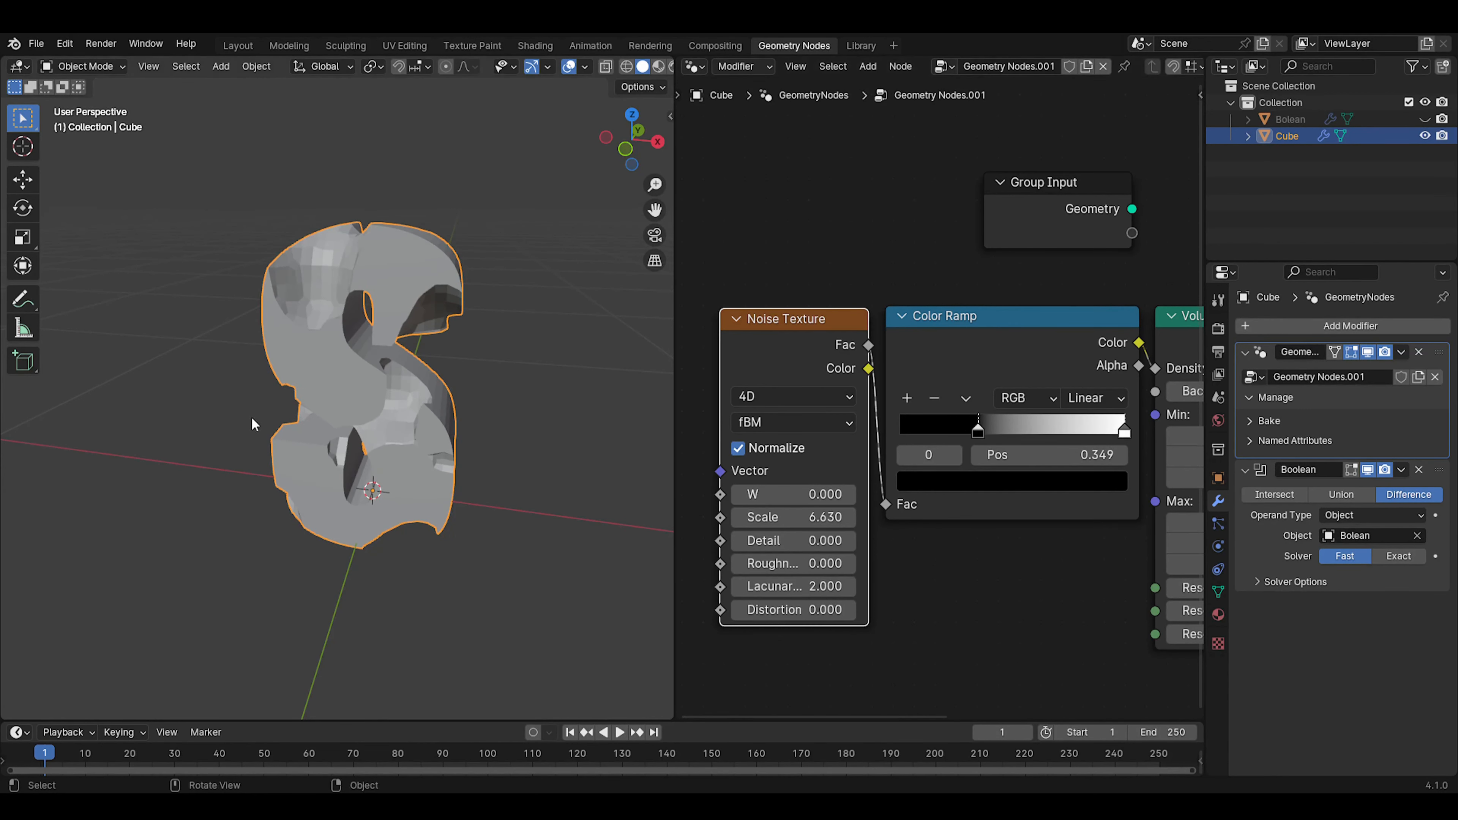
pyautogui.moveTo(430, 467); pyautogui.dragTo(414, 417, button='middle')
pyautogui.scroll(4, 414, 416)
pyautogui.scroll(-2, 1005, 470)
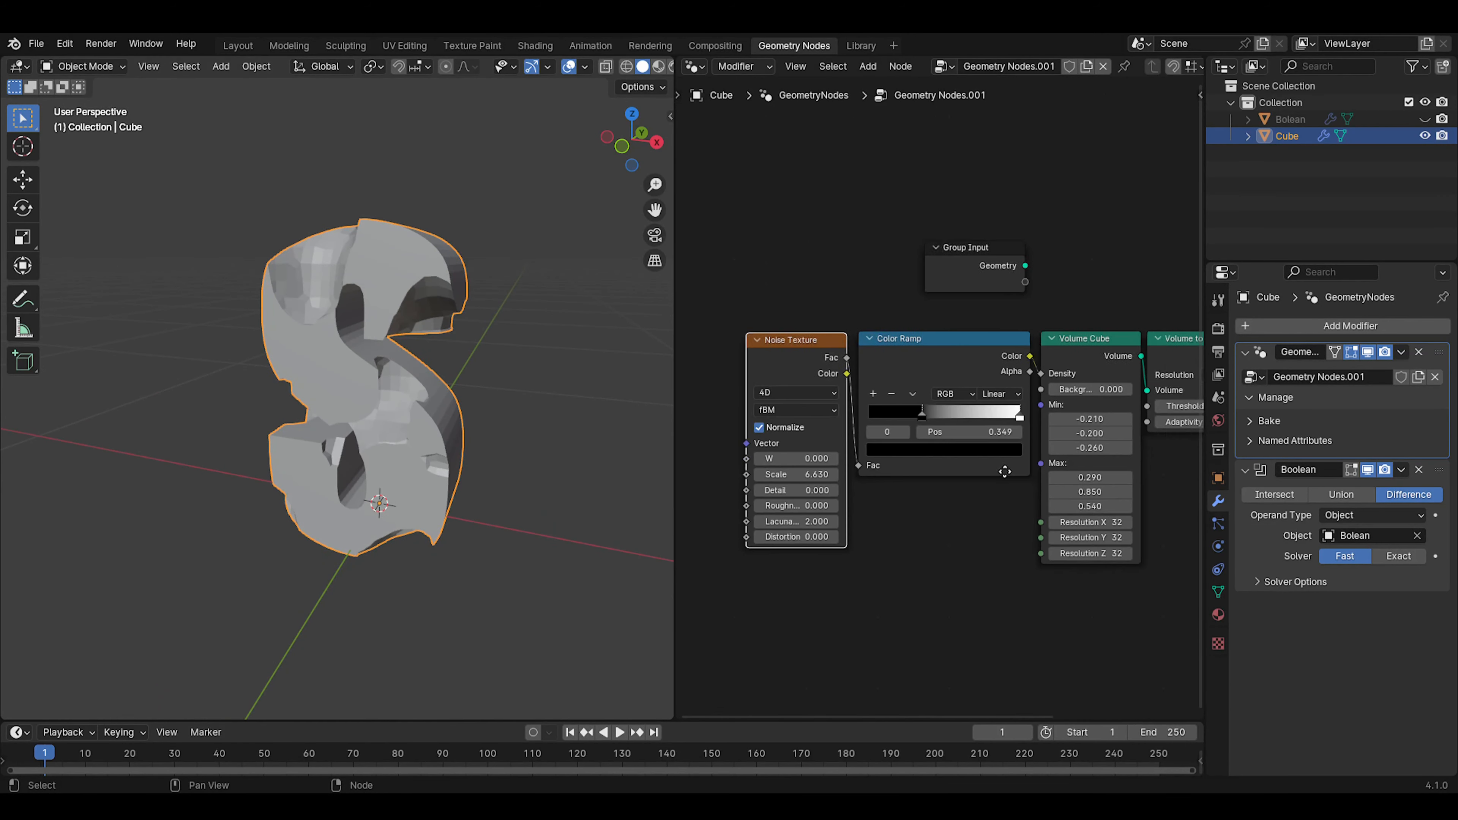
# Collapse the cube's Geometry Nodes and Boolean modifiers and open its material properties
pyautogui.moveTo(1005, 471); pyautogui.dragTo(749, 510, button='middle')
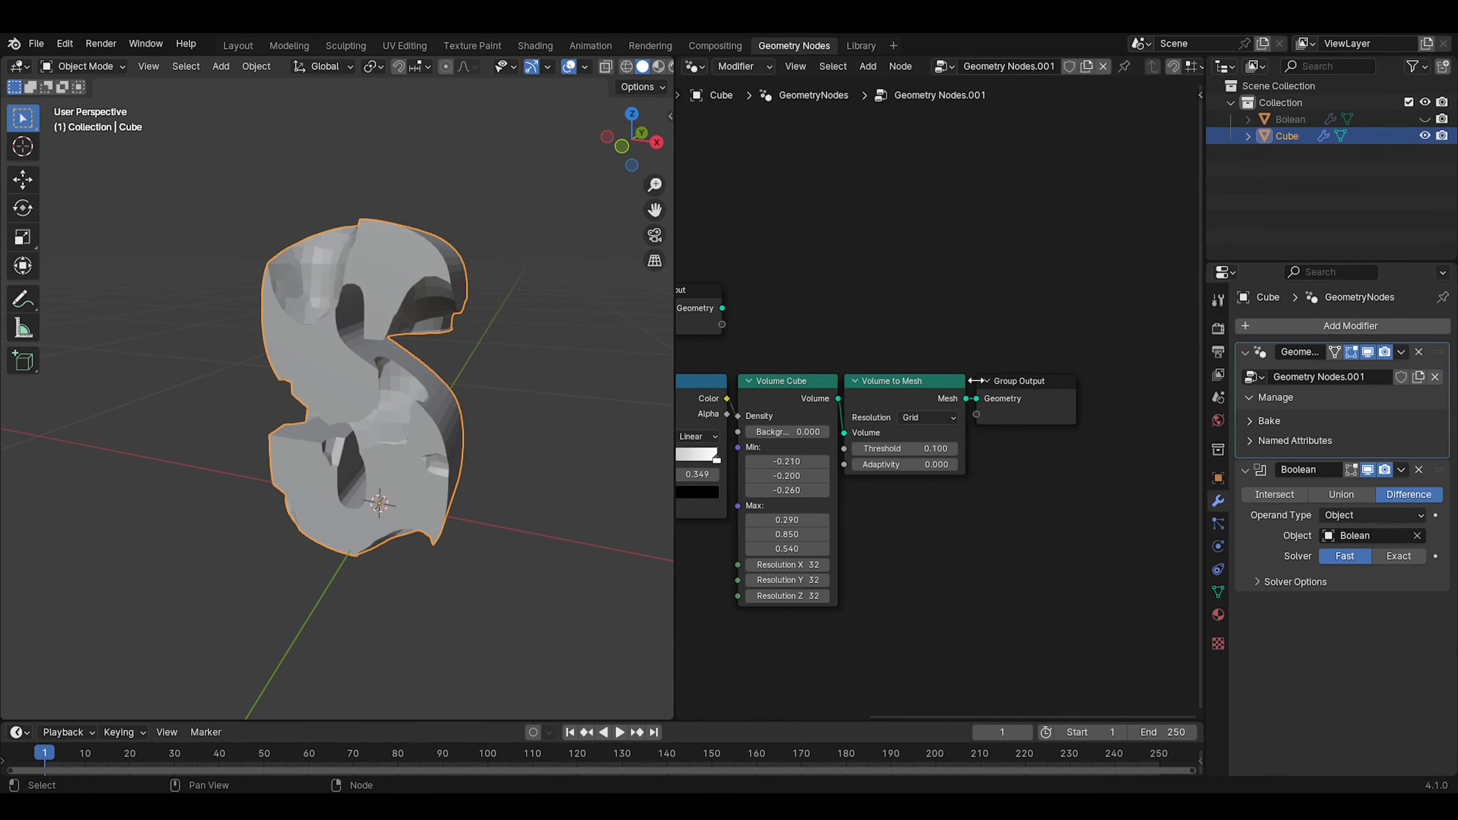
pyautogui.click(1241, 353)
pyautogui.click(1246, 376)
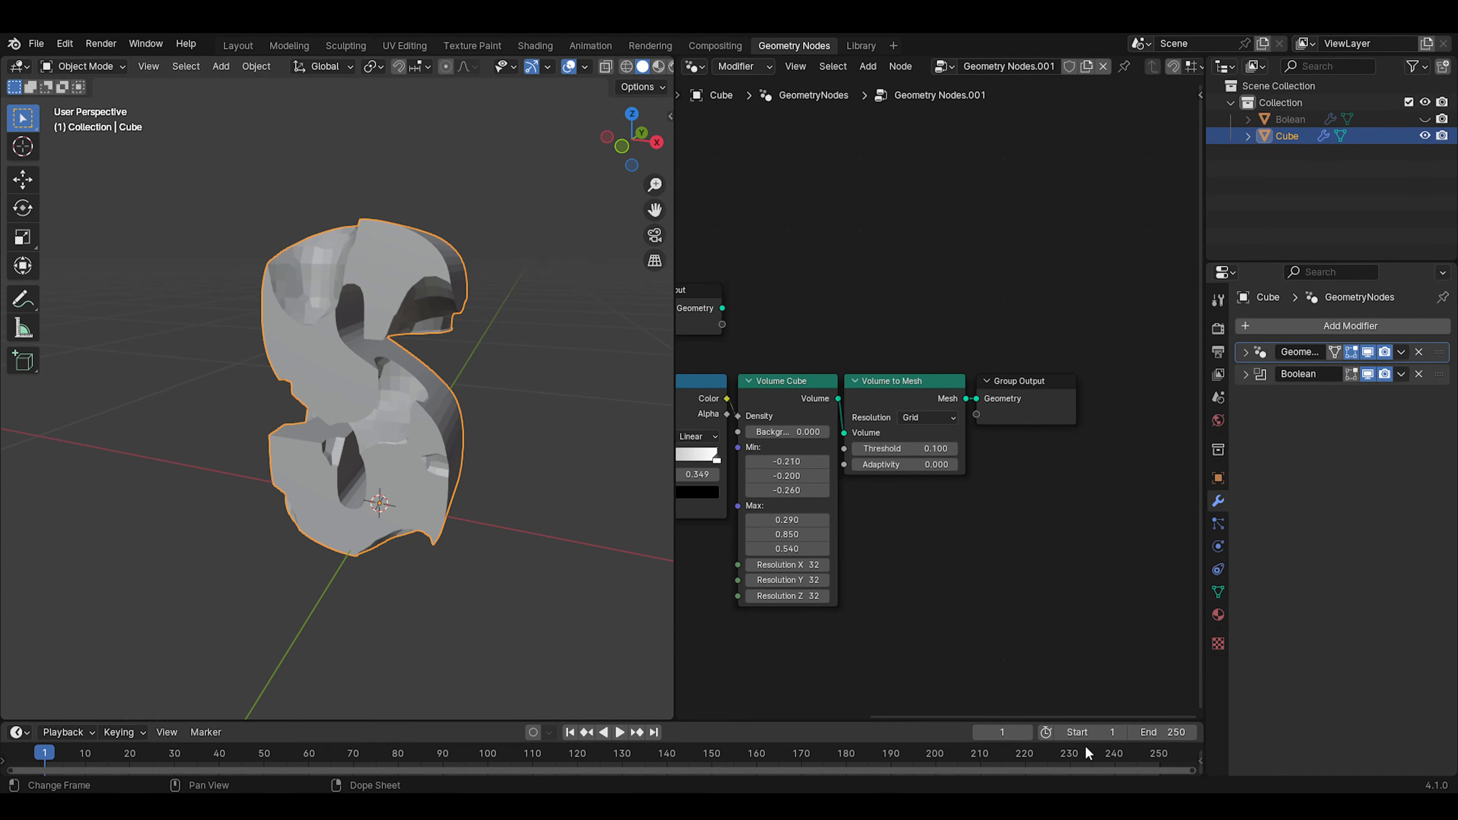
pyautogui.click(1217, 615)
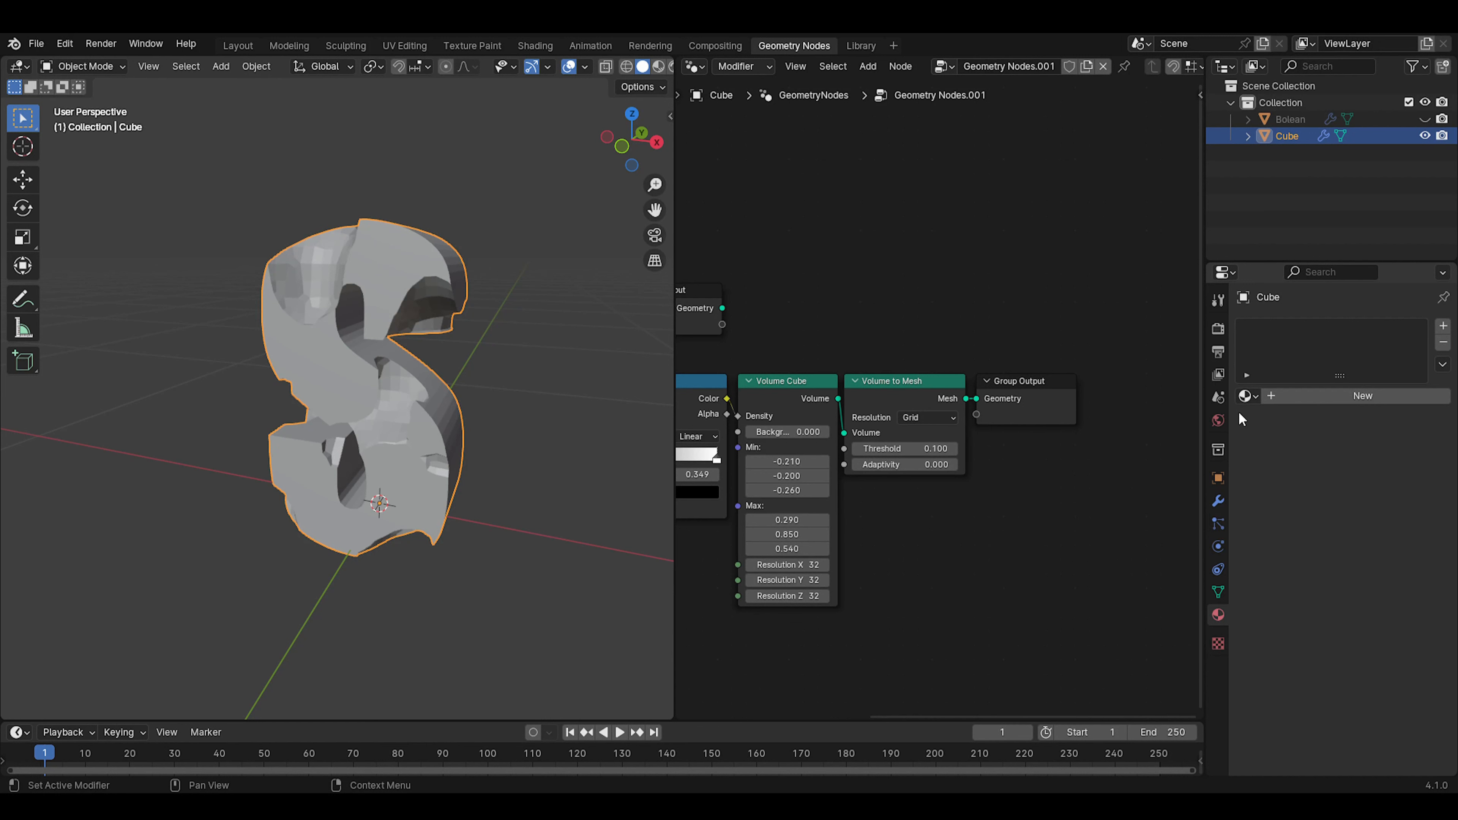
# Assign the existing material named Material to the cube and rename it S
pyautogui.click(1246, 396)
pyautogui.click(1234, 424)
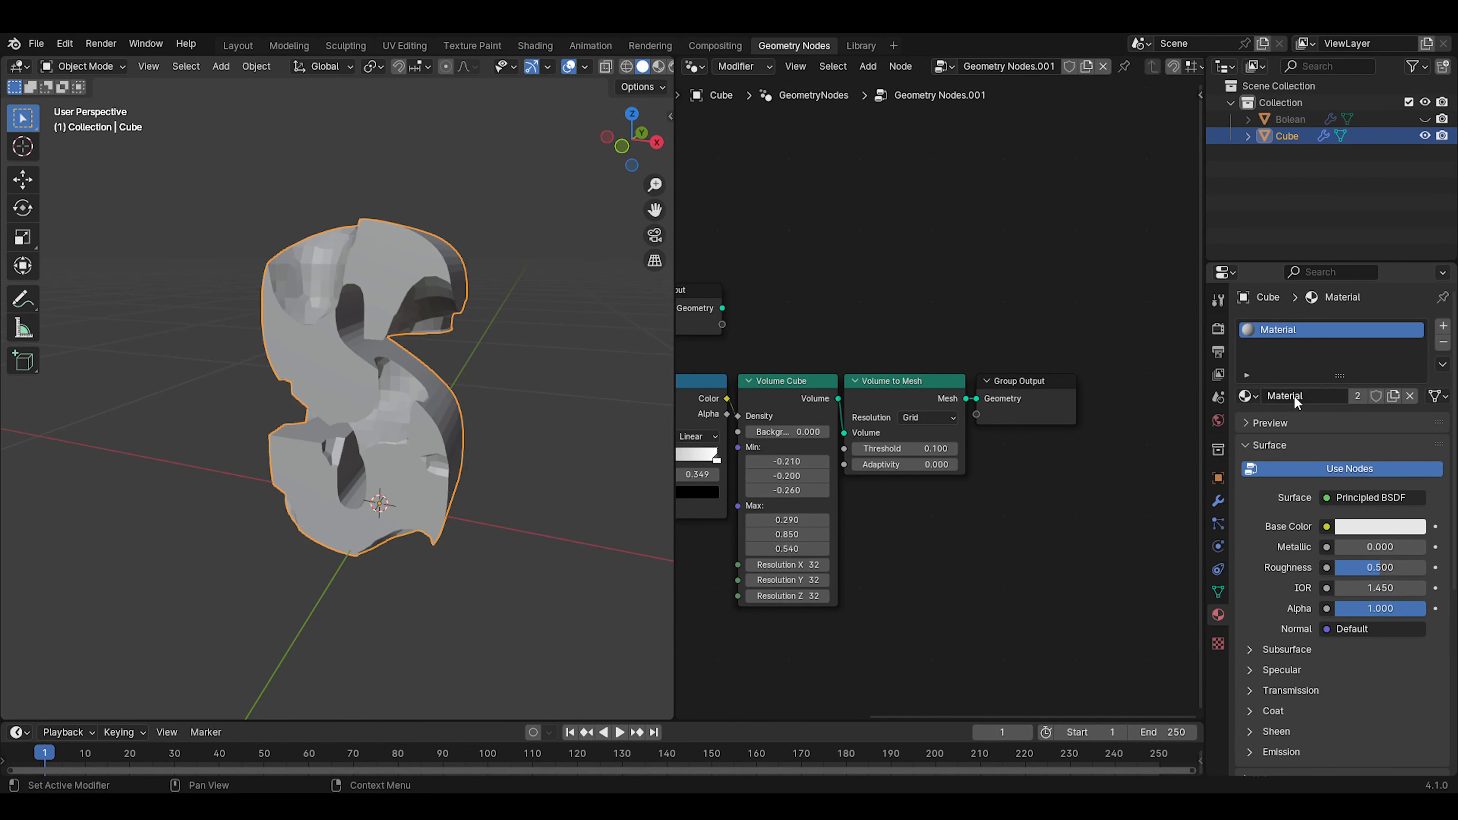
pyautogui.doubleClick(1295, 395)
pyautogui.write('S')
pyautogui.press('Return')
# Add another Geometry Nodes modifier below the cube's Boolean, with a new node group named Mat
pyautogui.click(1219, 501)
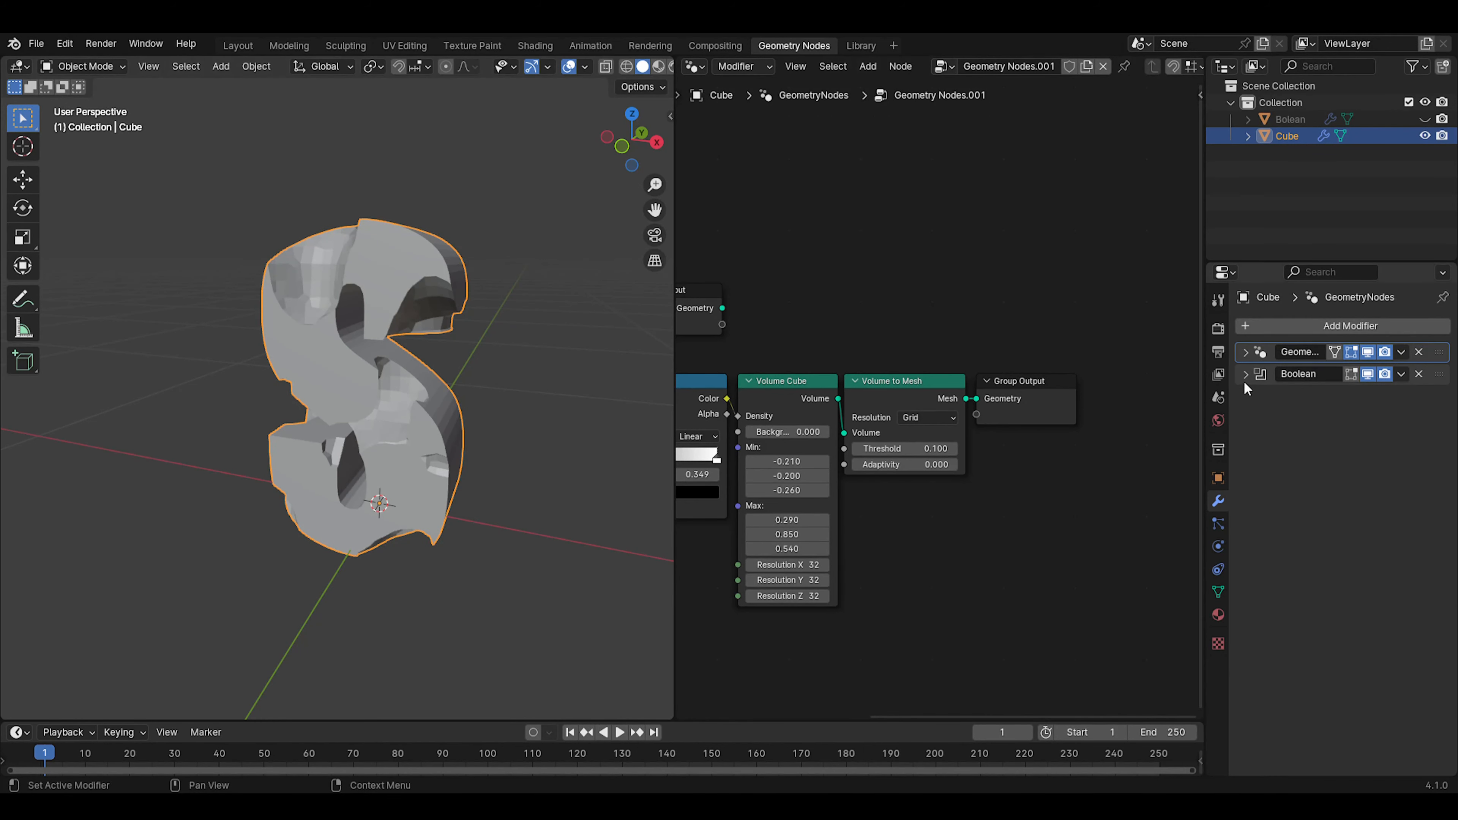
pyautogui.click(1246, 355)
pyautogui.click(1246, 355)
pyautogui.click(1313, 325)
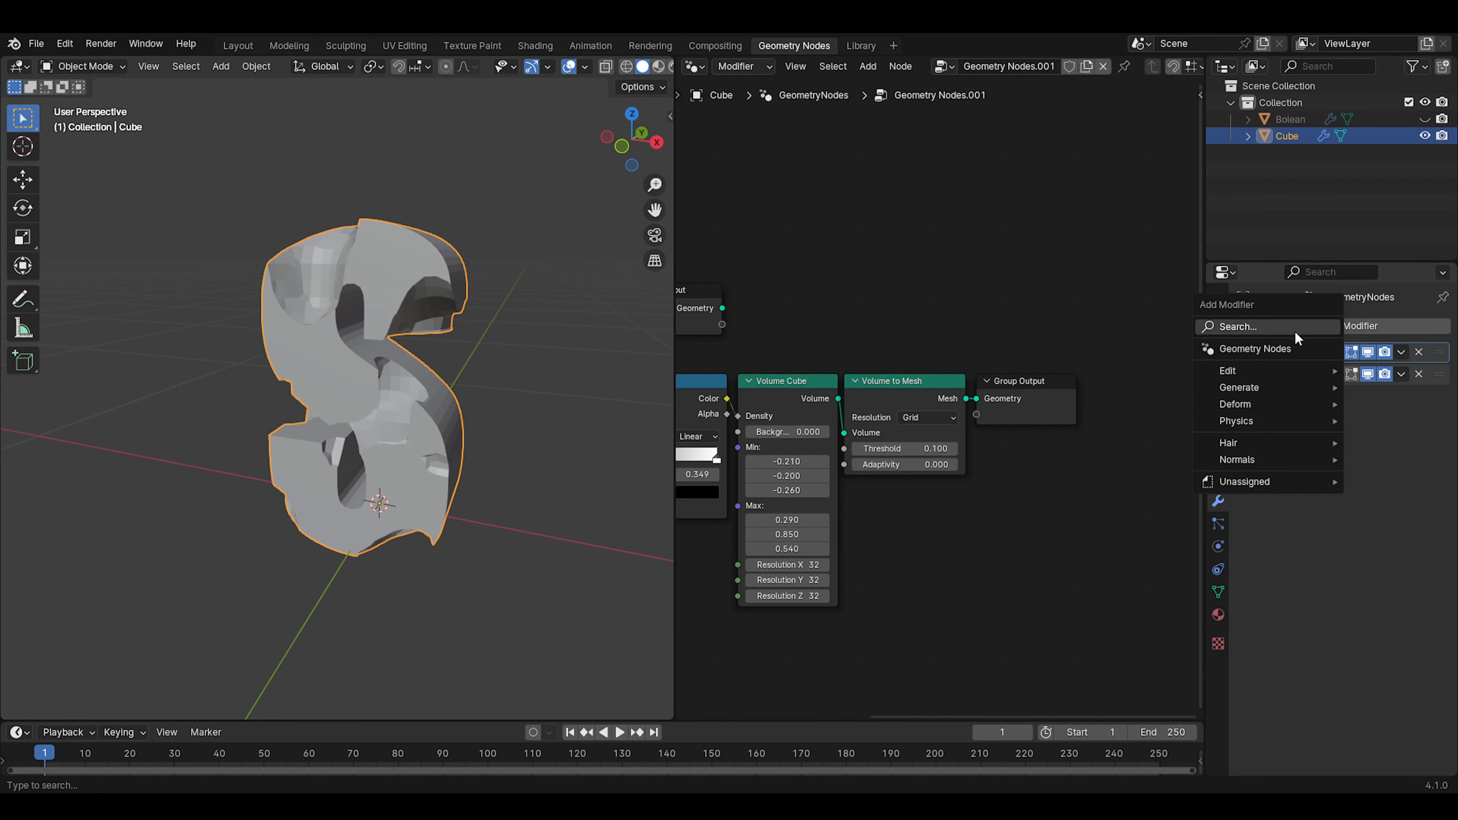
pyautogui.click(1279, 345)
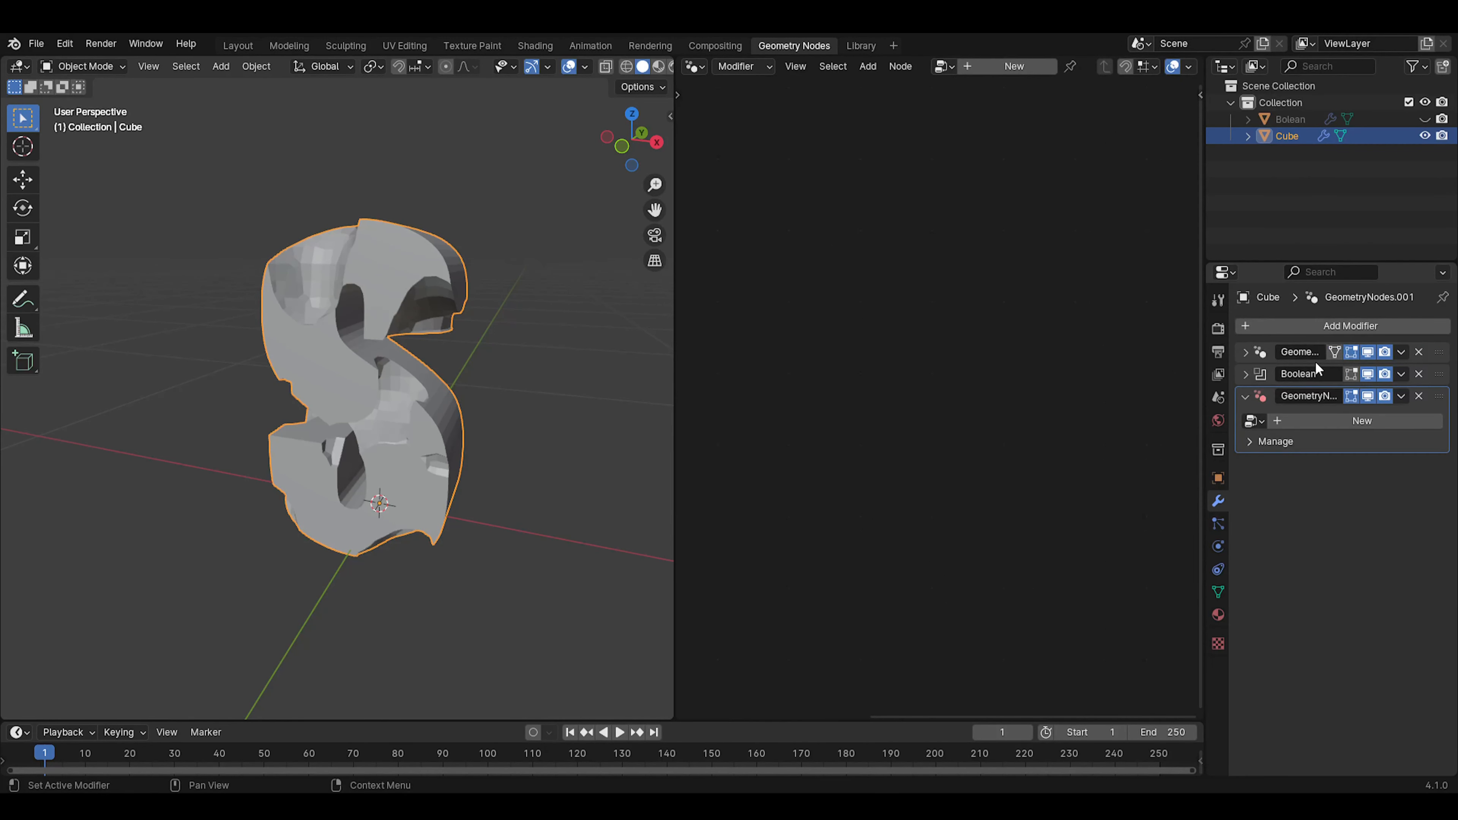
pyautogui.click(1279, 423)
pyautogui.click(1021, 66)
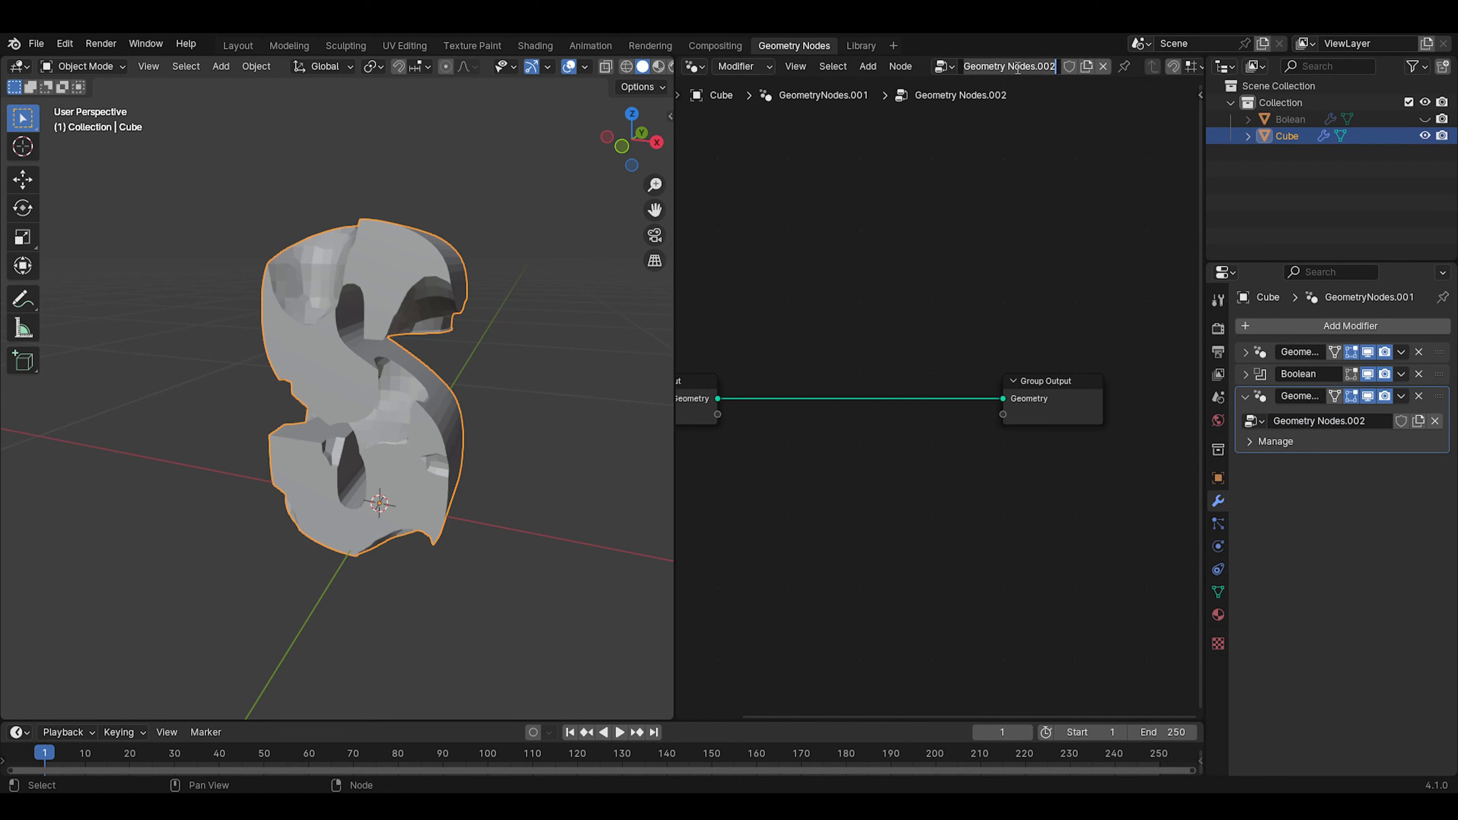
pyautogui.write('Mat')
pyautogui.press('Return')
# Insert a Set Material node between Group Input and Group Output and set its material to S
pyautogui.press('Home')
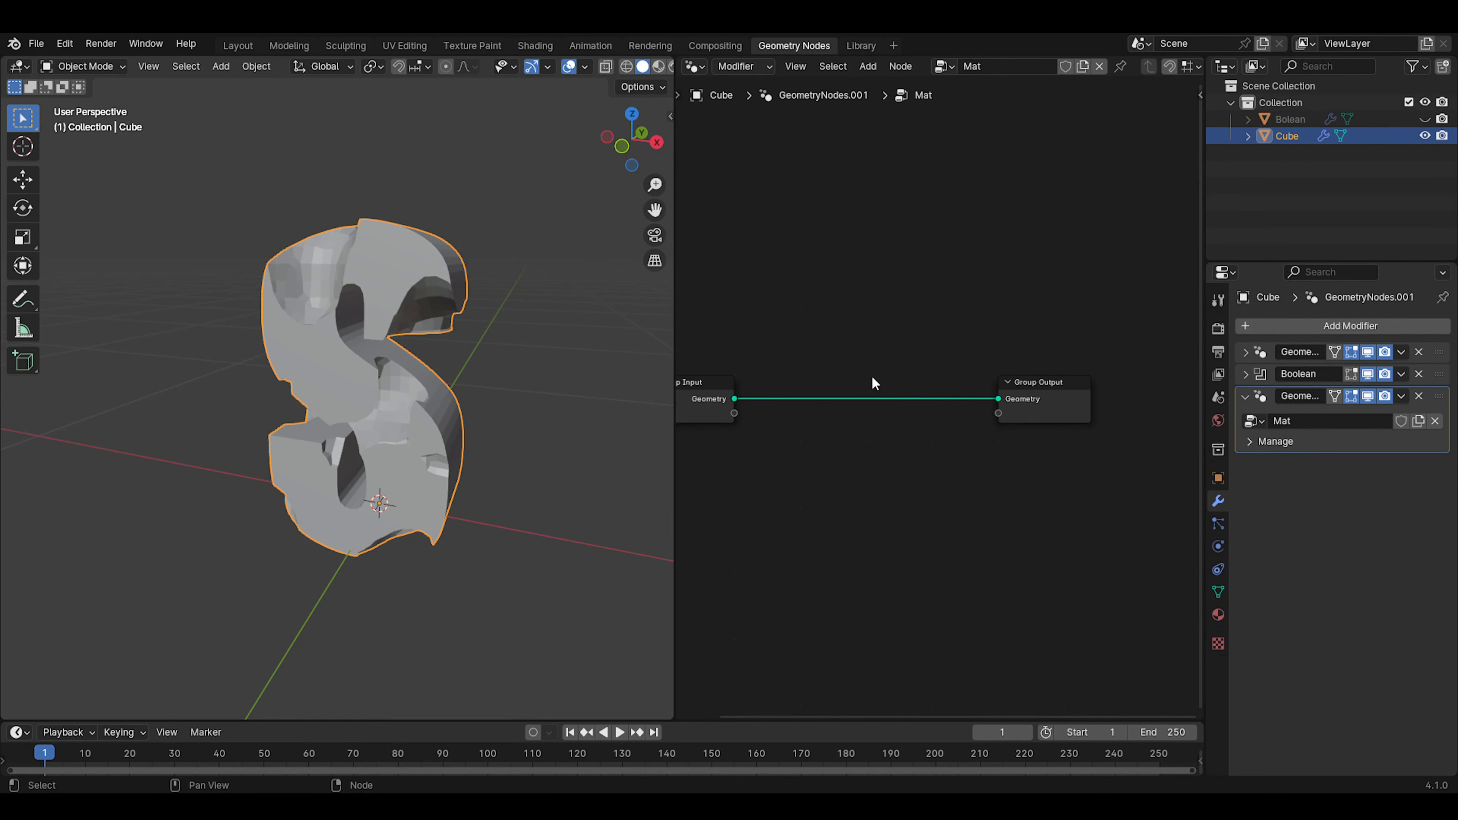
pyautogui.hotkey('shift', 'a')
pyautogui.write('set')
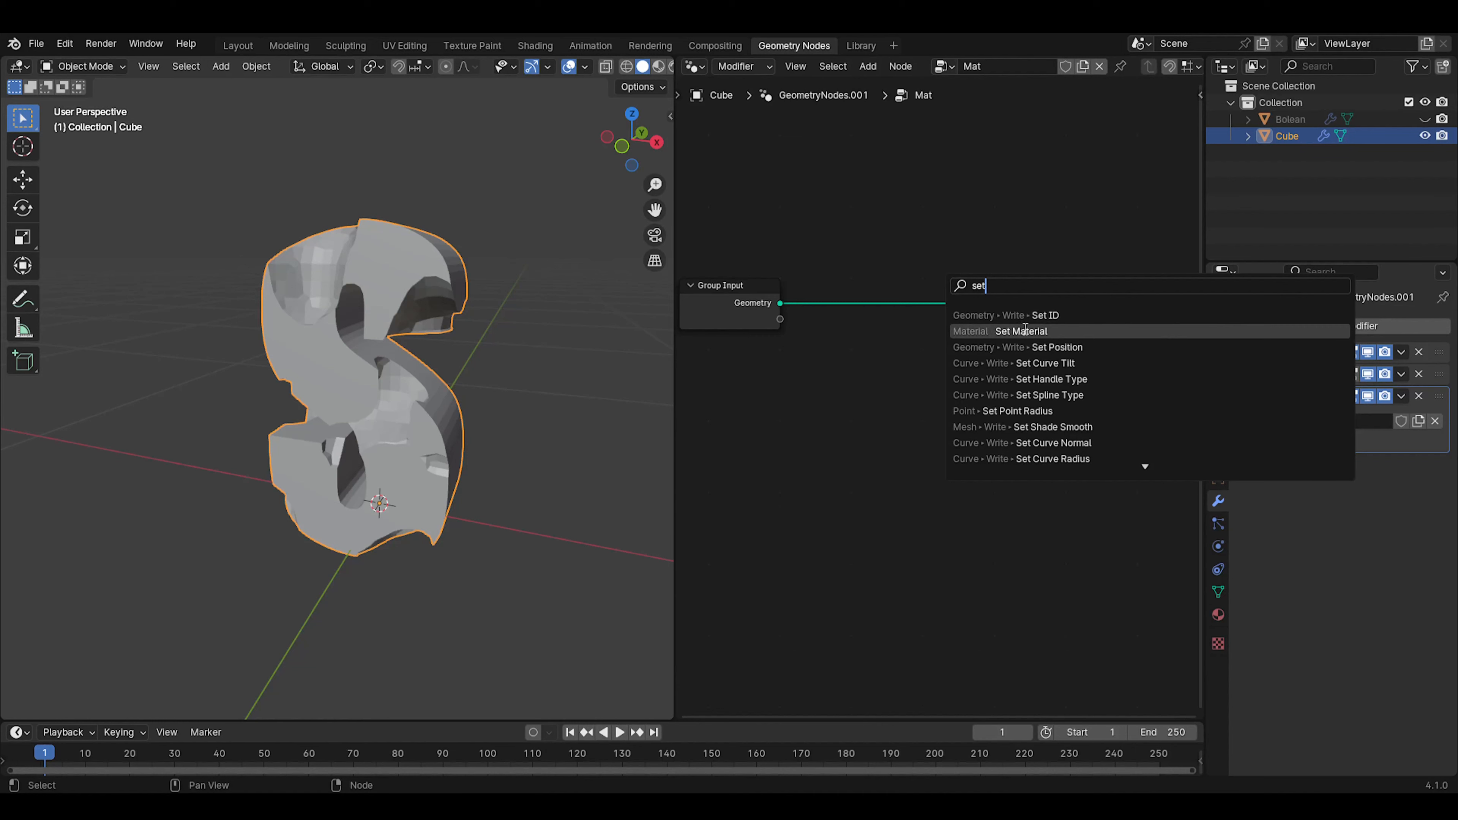
pyautogui.click(1025, 329)
pyautogui.click(903, 253)
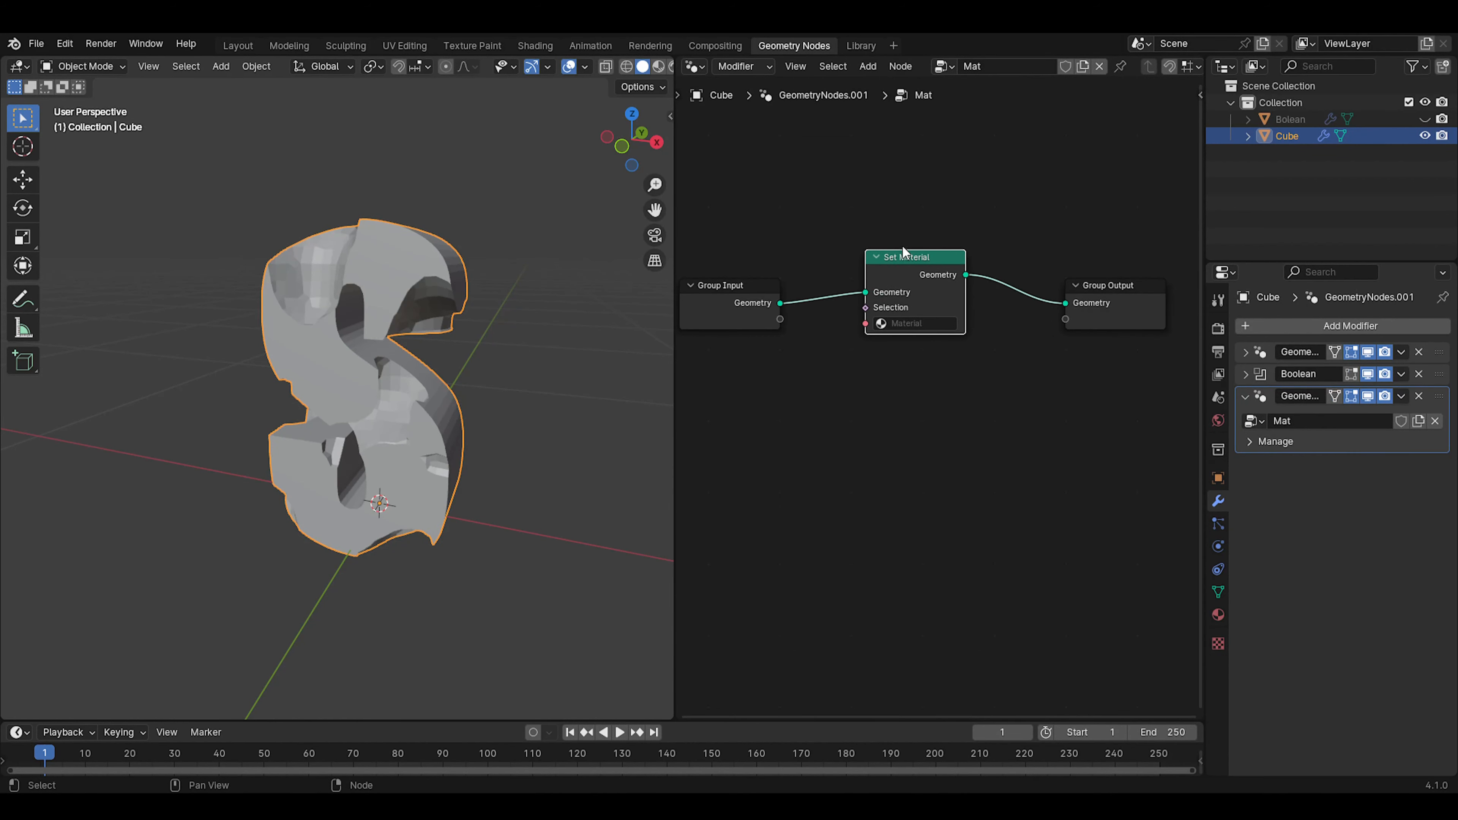
pyautogui.click(940, 325)
pyautogui.click(921, 350)
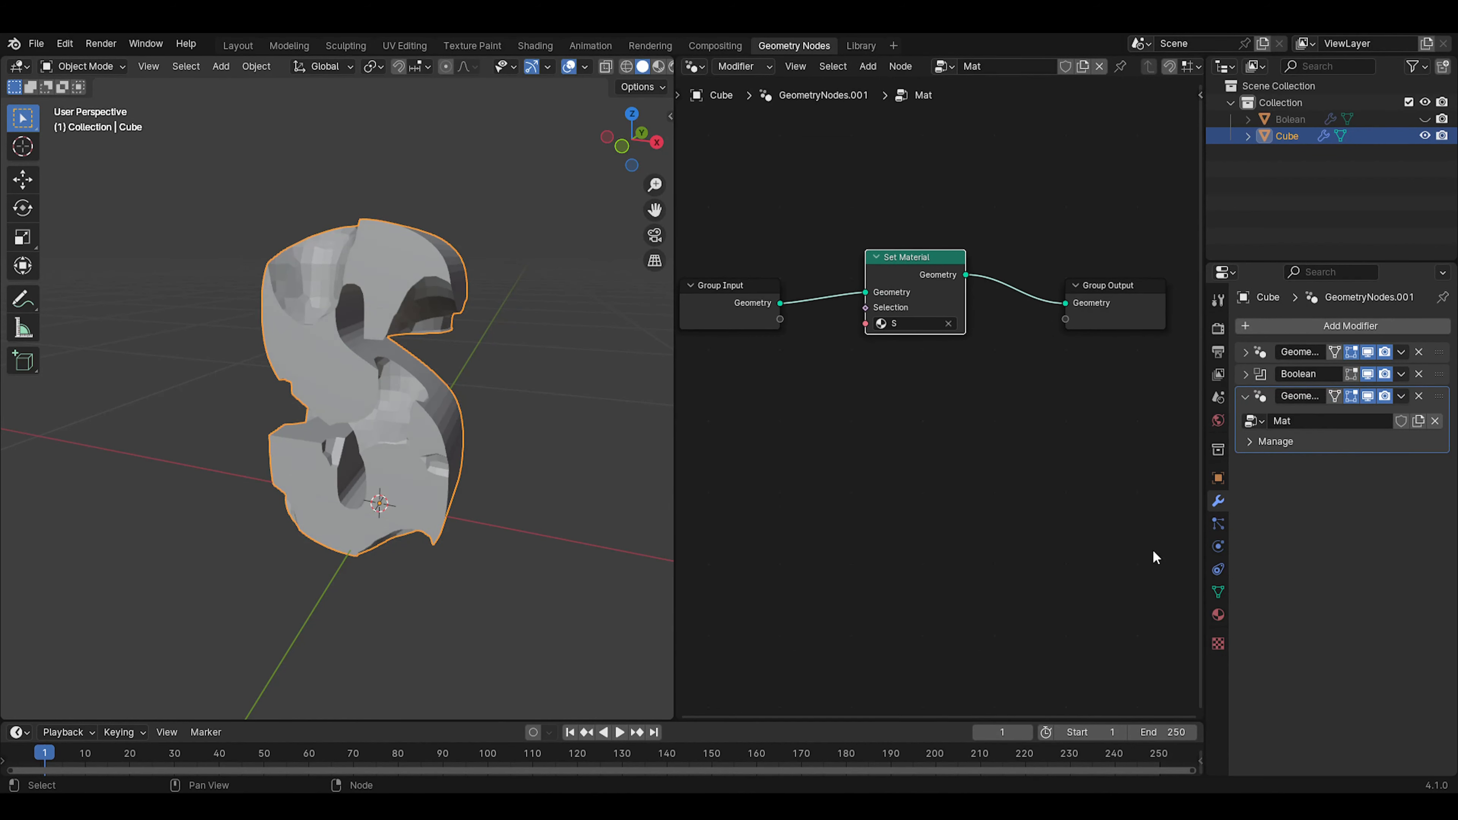
# Change the base color of material S to red
pyautogui.click(1218, 614)
pyautogui.click(1380, 529)
pyautogui.moveTo(1335, 389); pyautogui.dragTo(1321, 406)
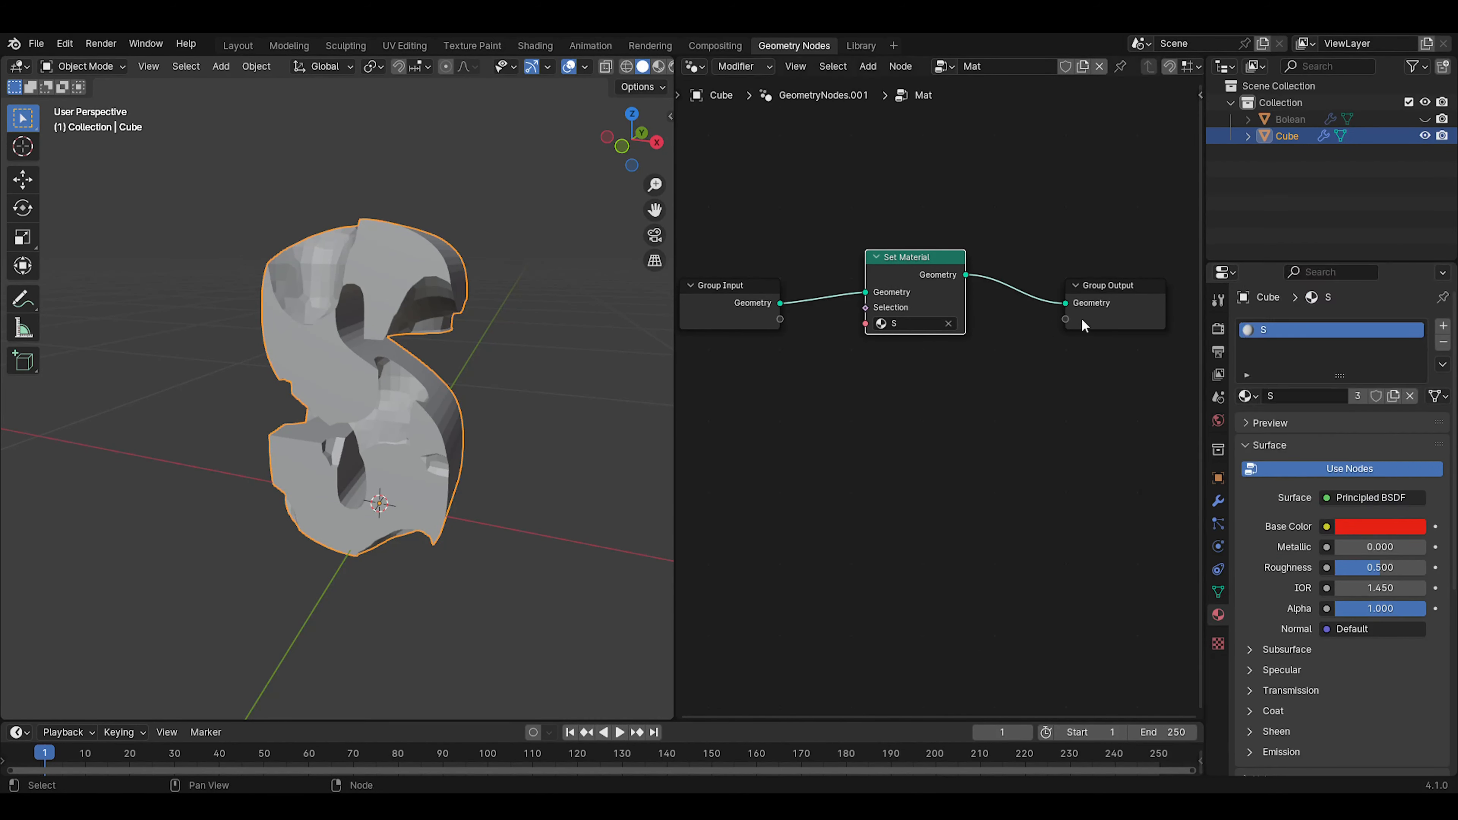
# Switch to the Layout workspace and inspect the carved S from several angles in Material Preview shading
pyautogui.click(659, 66)
pyautogui.moveTo(367, 310)
pyautogui.mouseDown(button='middle')
pyautogui.moveTo(280, 303)
pyautogui.moveTo(336, 358)
pyautogui.moveTo(396, 343)
pyautogui.mouseUp(button='middle')
pyautogui.click(253, 44)
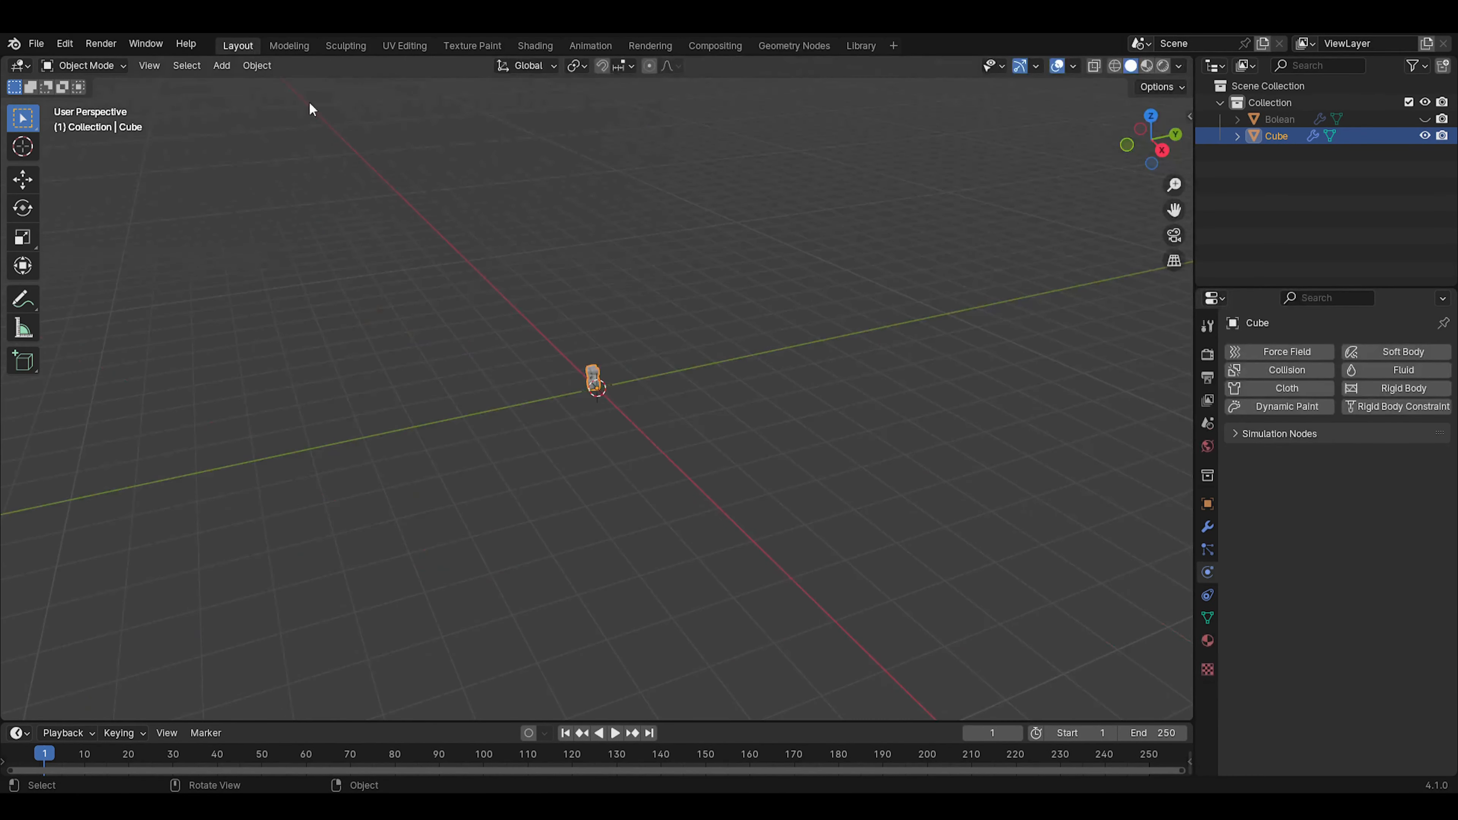
pyautogui.scroll(8, 658, 407)
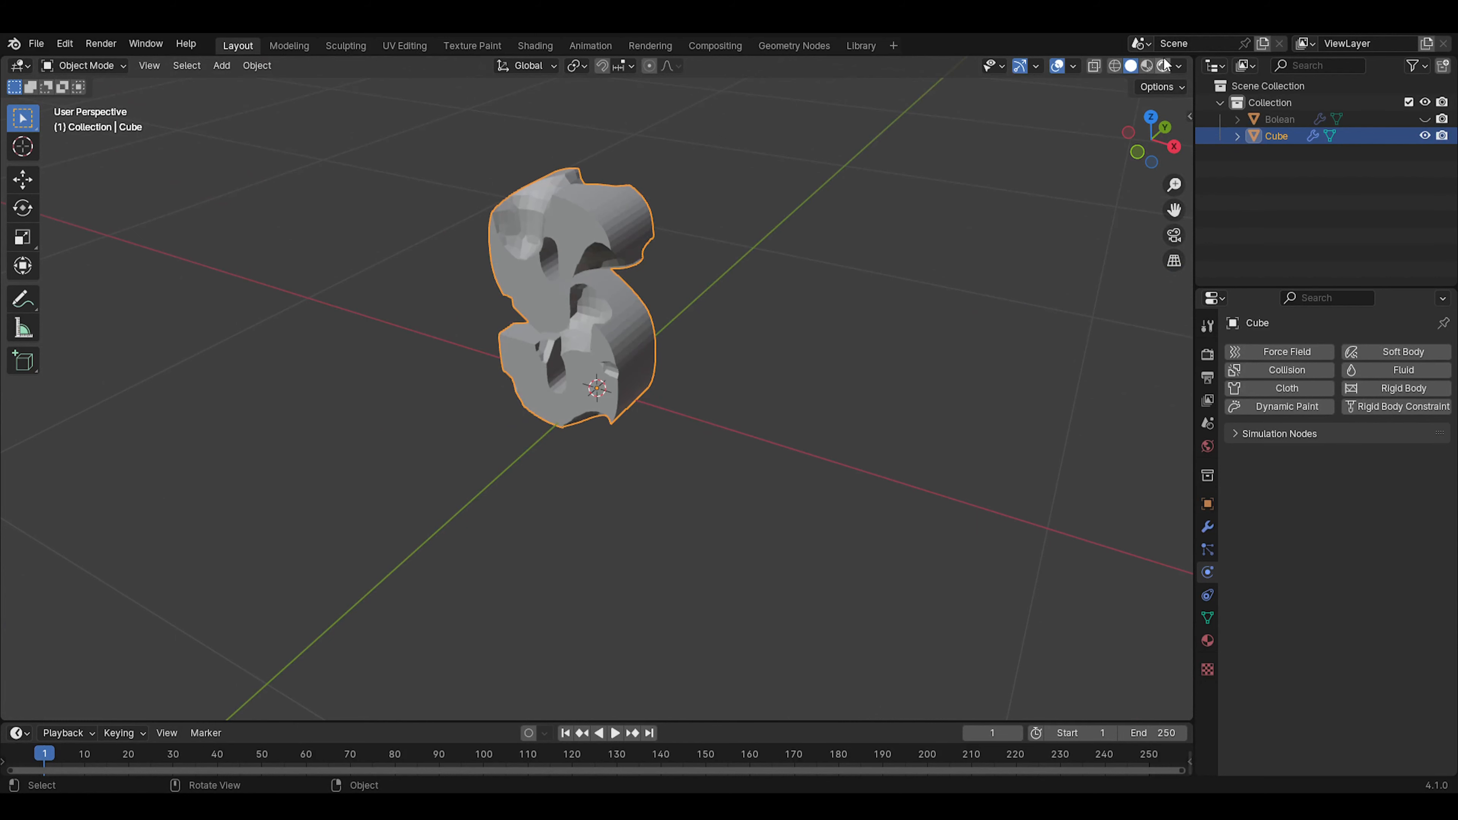
pyautogui.click(1147, 65)
pyautogui.moveTo(814, 254)
pyautogui.mouseDown(button='middle')
pyautogui.moveTo(844, 352)
pyautogui.moveTo(699, 368)
pyautogui.moveTo(757, 387)
pyautogui.mouseUp(button='middle')
pyautogui.moveTo(693, 423); pyautogui.dragTo(648, 395, button='middle')
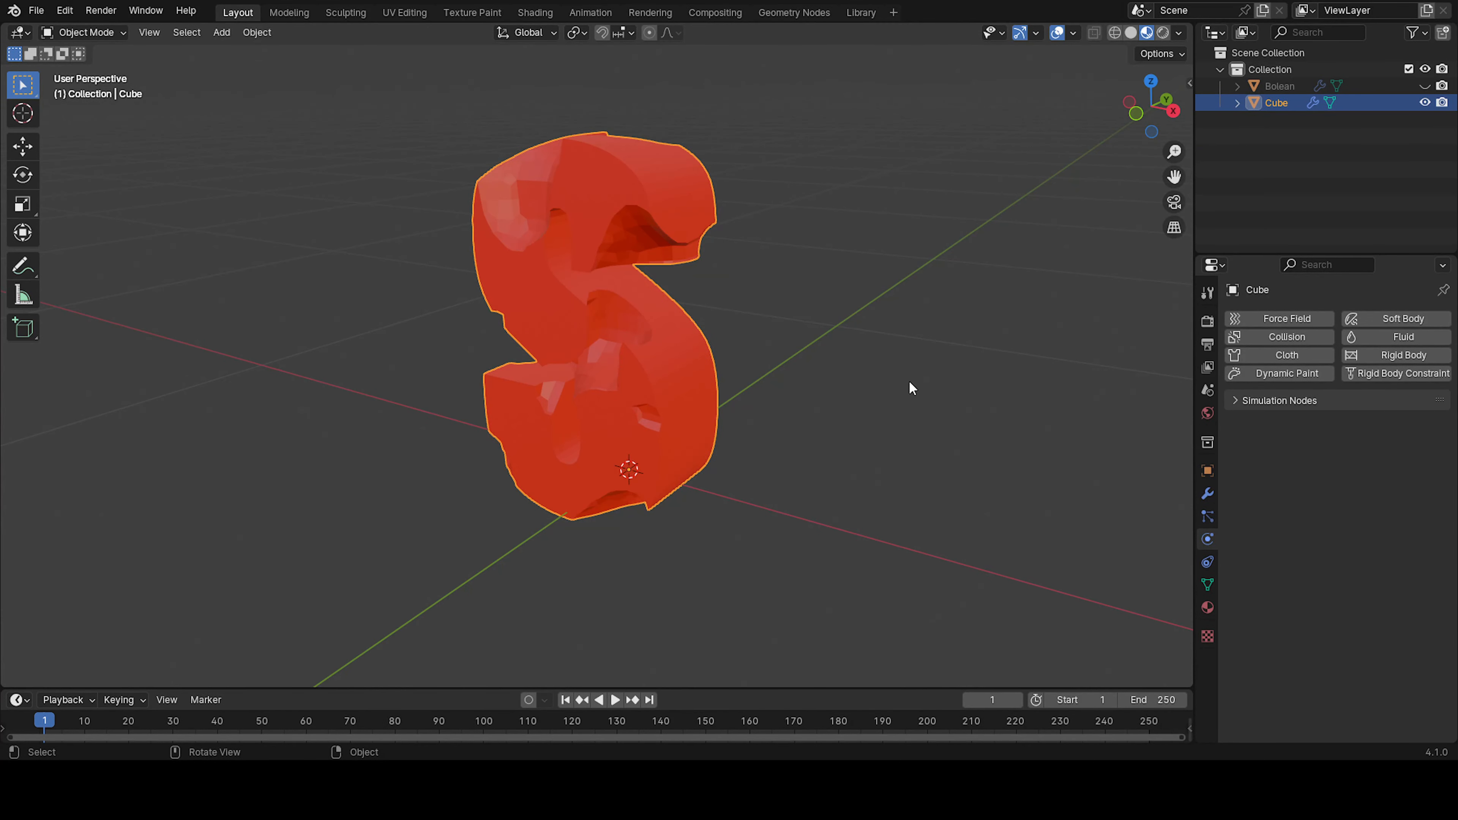